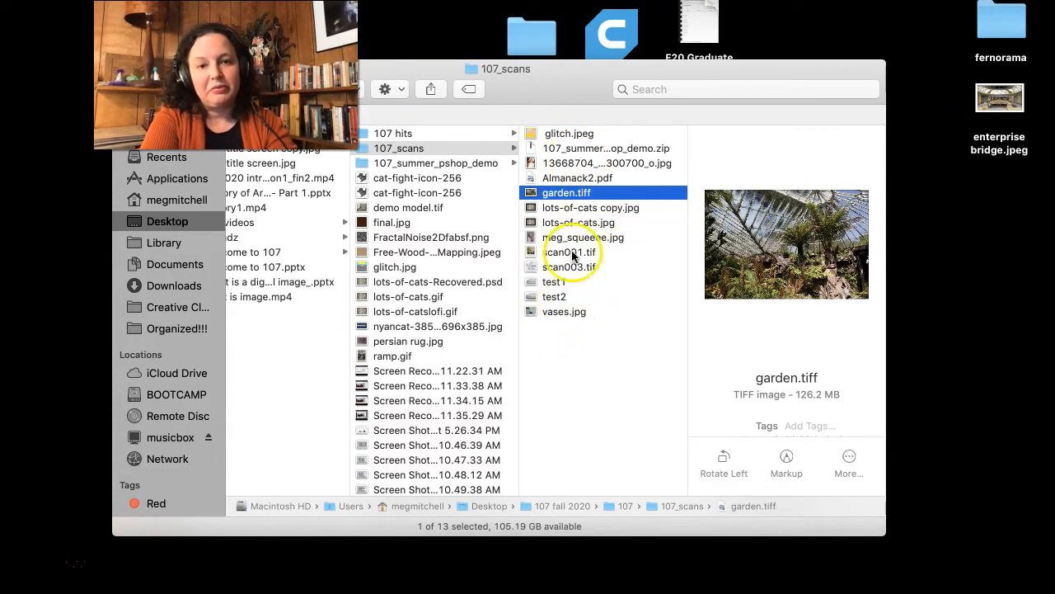
click(551, 134)
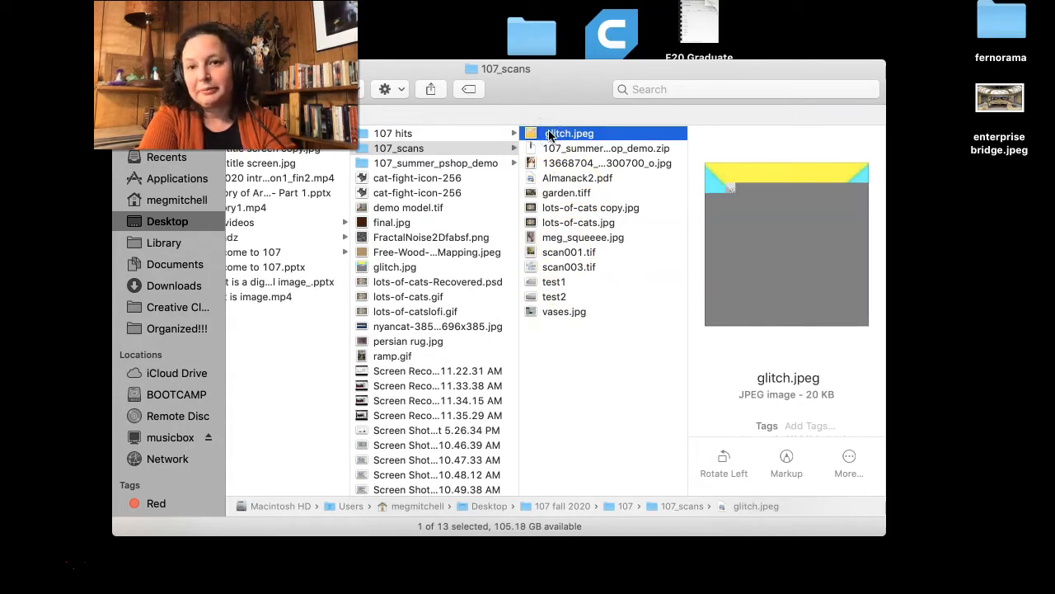
click(611, 361)
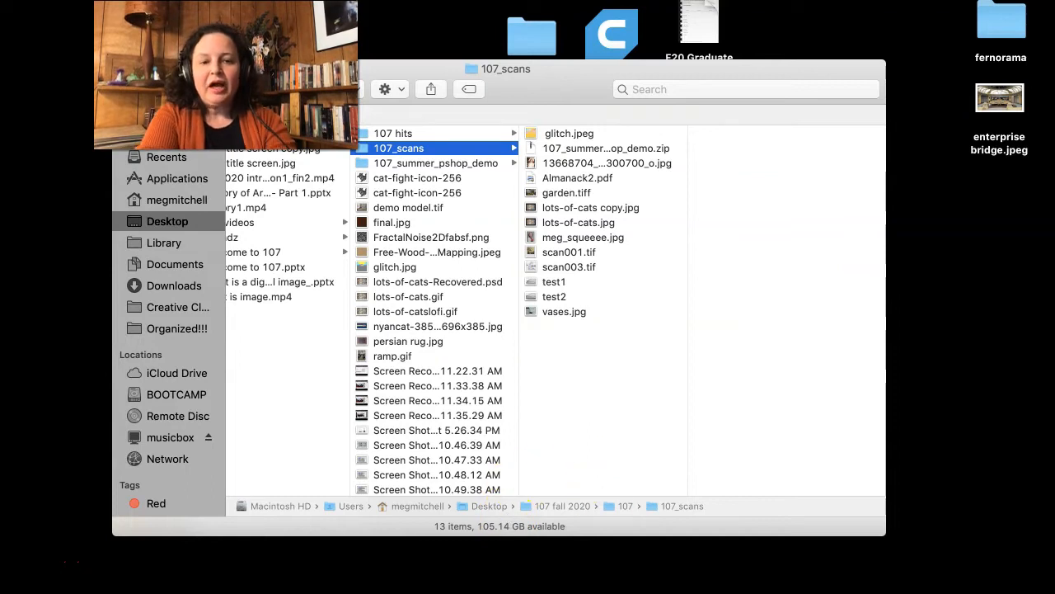
Launch Adobe Photoshop 2020
mouse_move(643, 587)
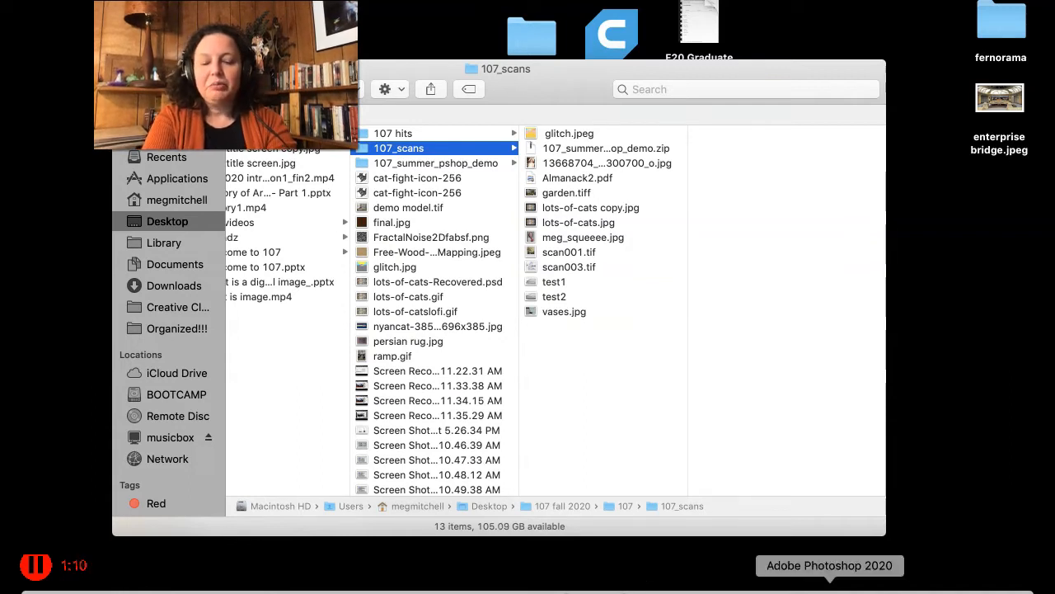
right_click(830, 587)
click(841, 564)
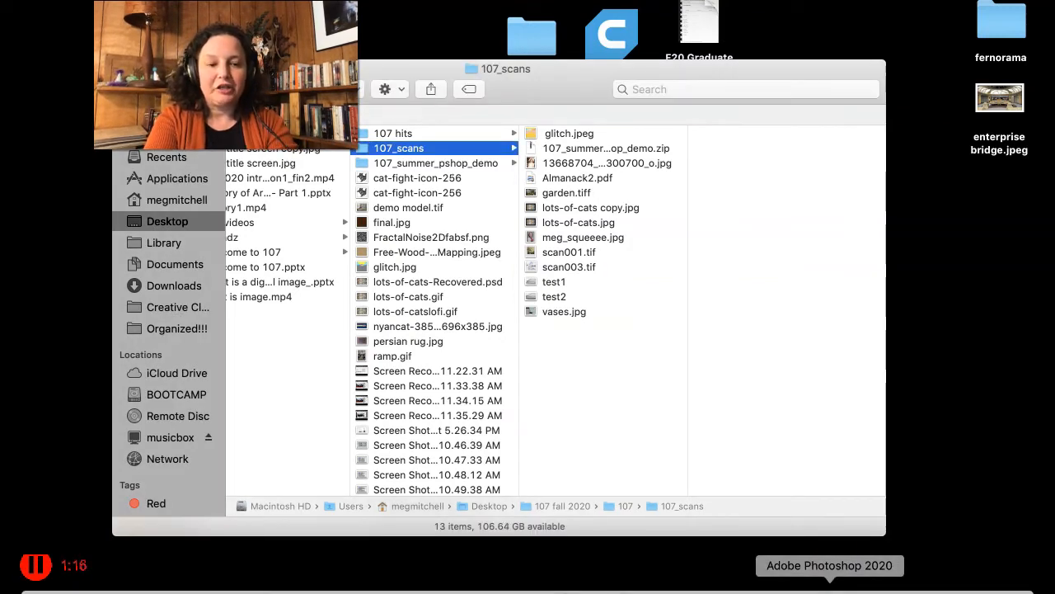
right_click(830, 587)
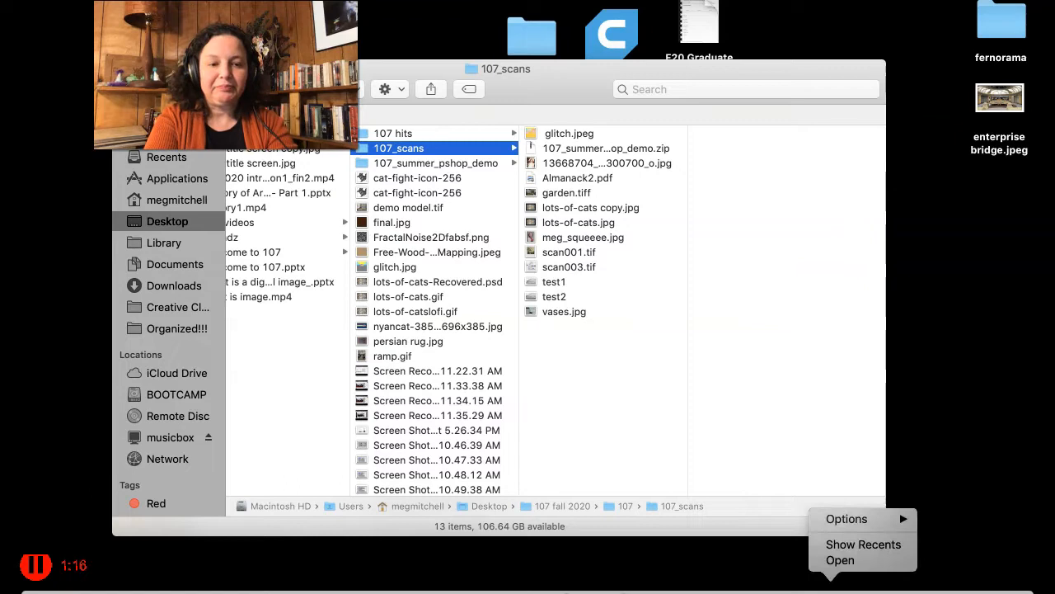
click(844, 562)
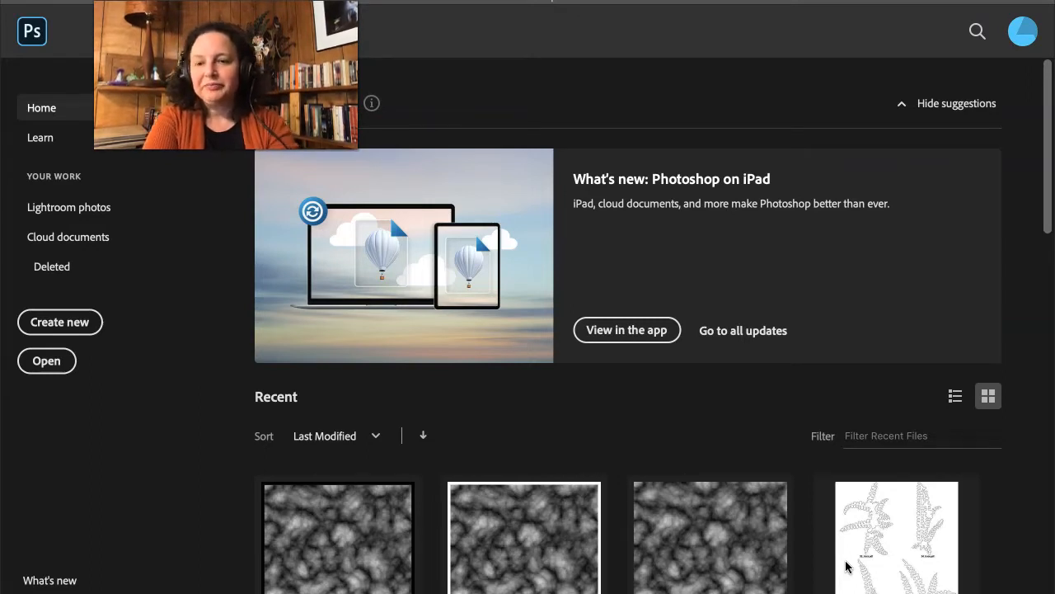
click(538, 515)
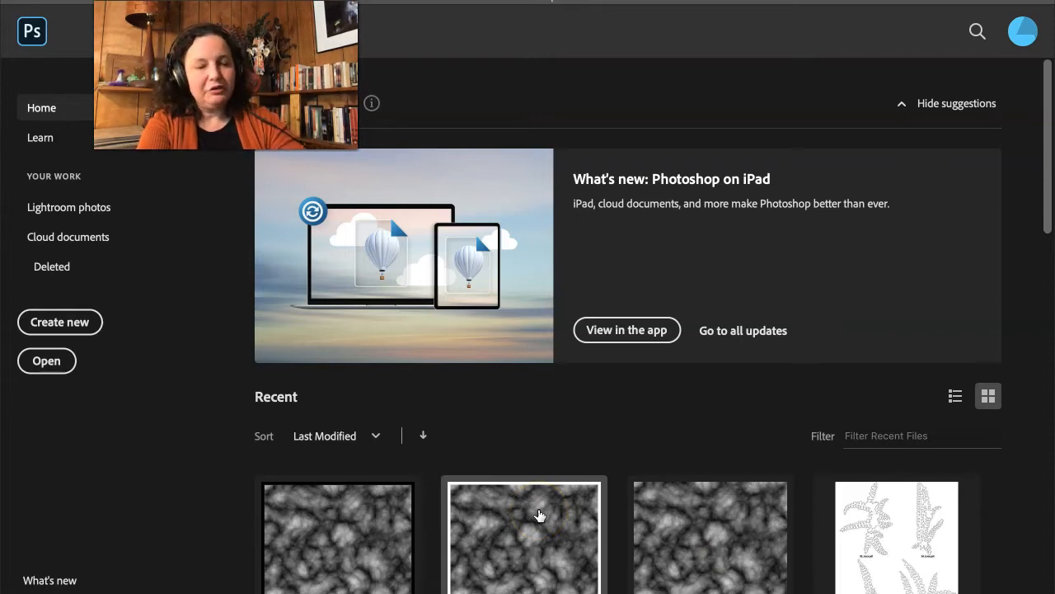
click(541, 525)
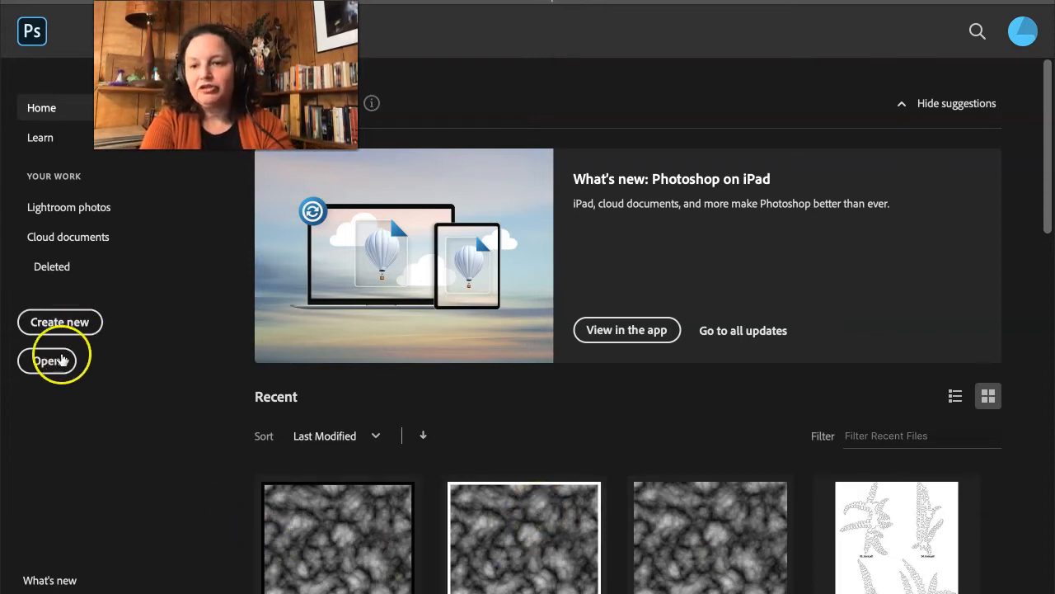
Create a new landscape document, 11 × 8.5 inches at 300 pixels/inch, in 8-bit RGB Color with transparent background contents
click(82, 326)
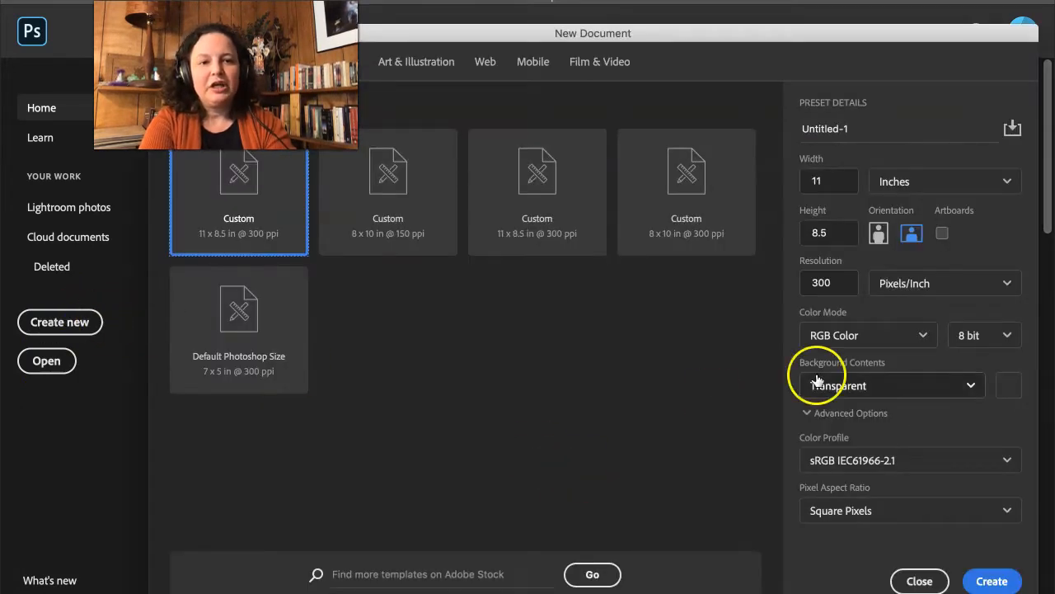
double_click(829, 182)
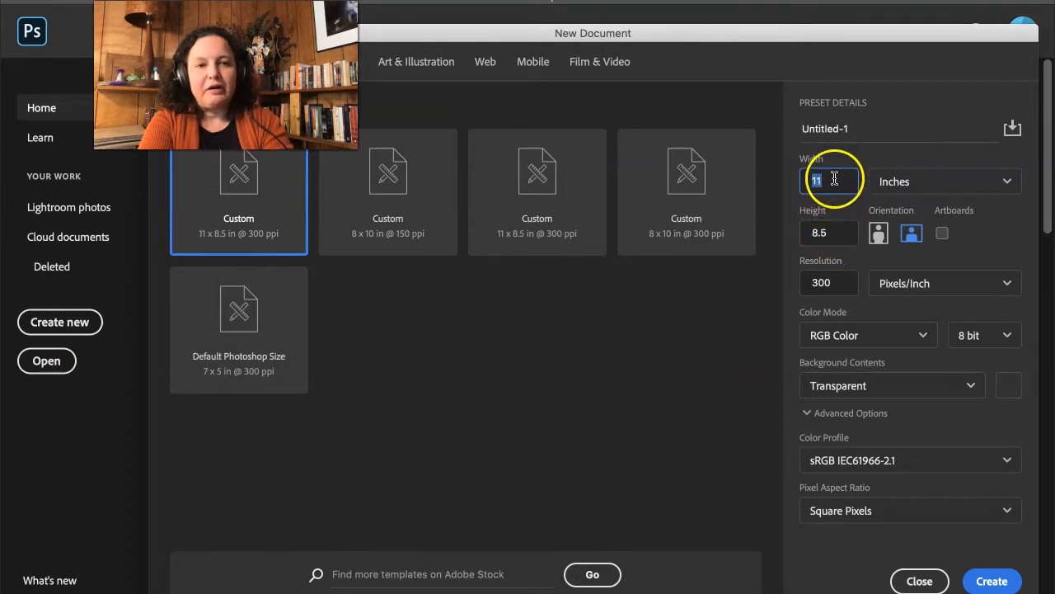
click(829, 232)
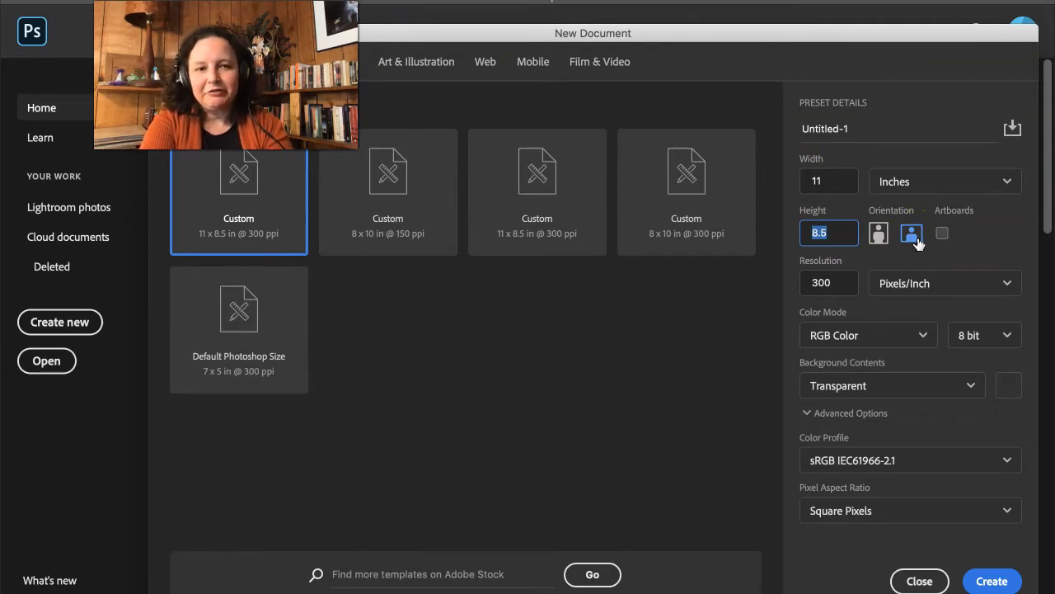
click(879, 235)
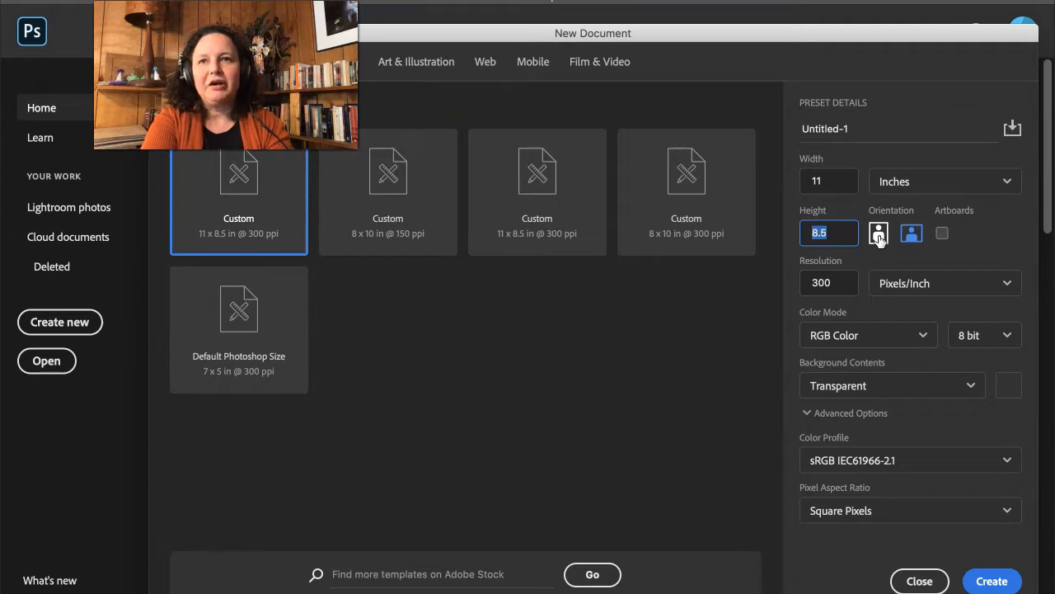
click(879, 236)
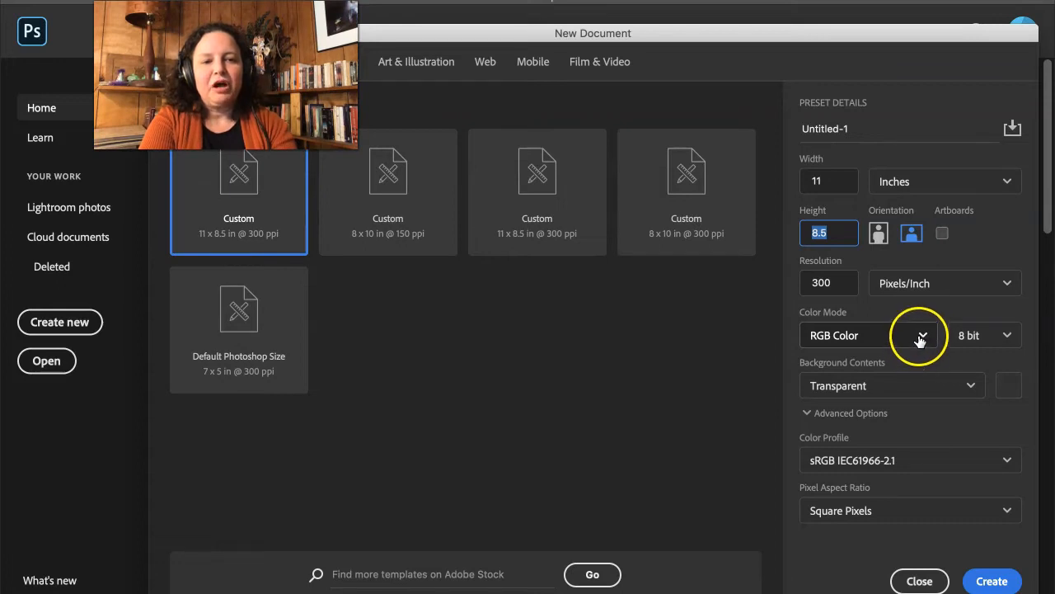
click(971, 387)
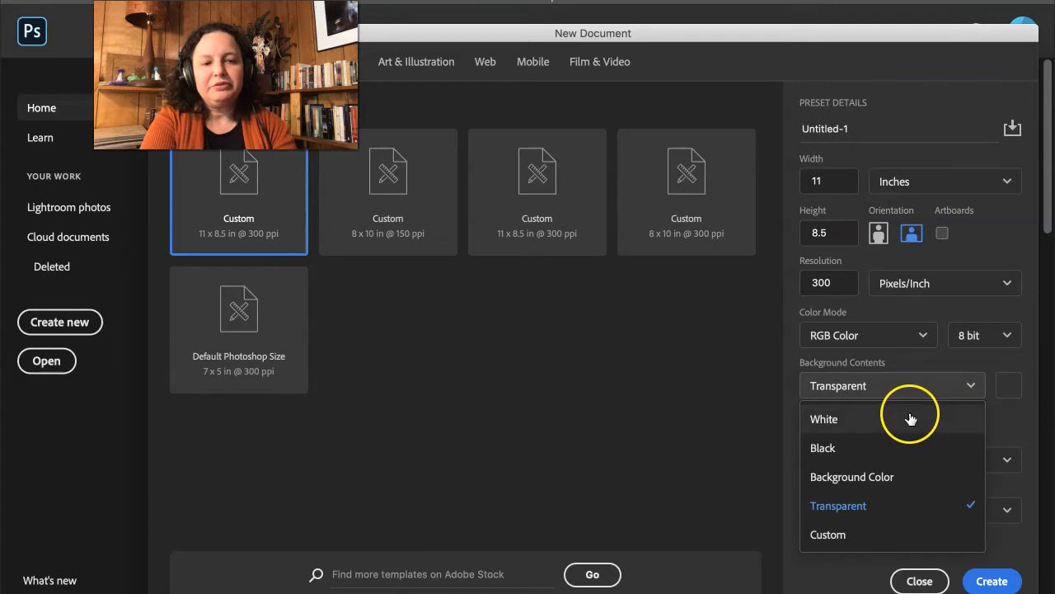
click(863, 505)
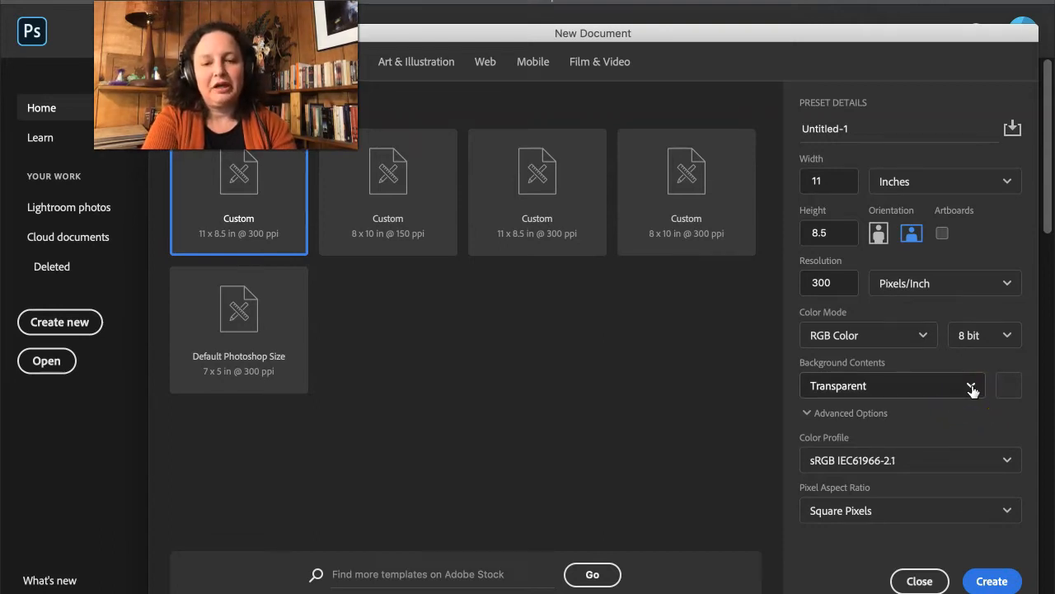
click(988, 582)
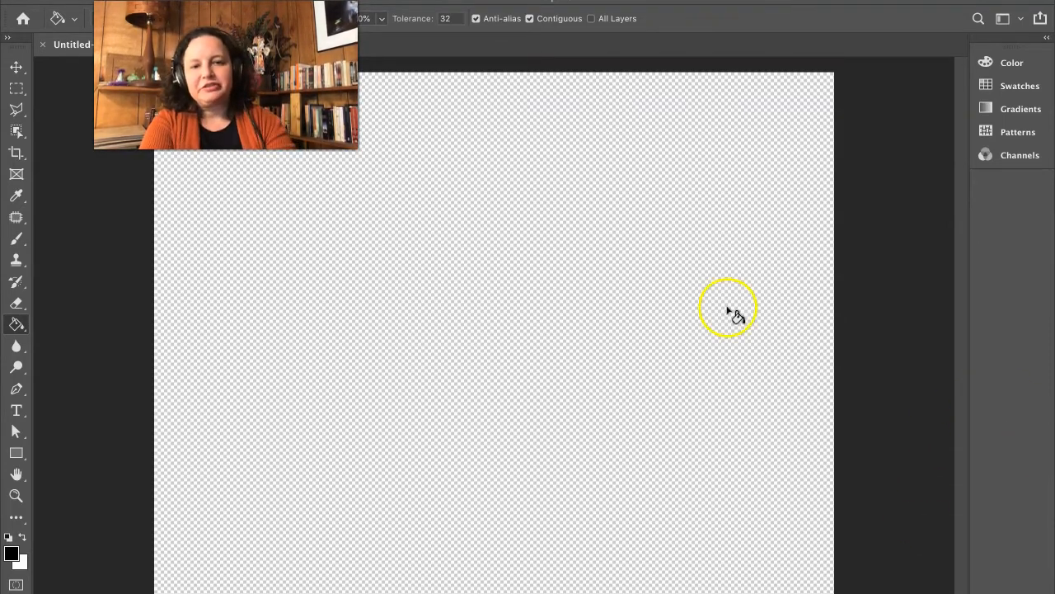
Examine the blank transparent canvas both close up and as a whole page
key(super+minus)
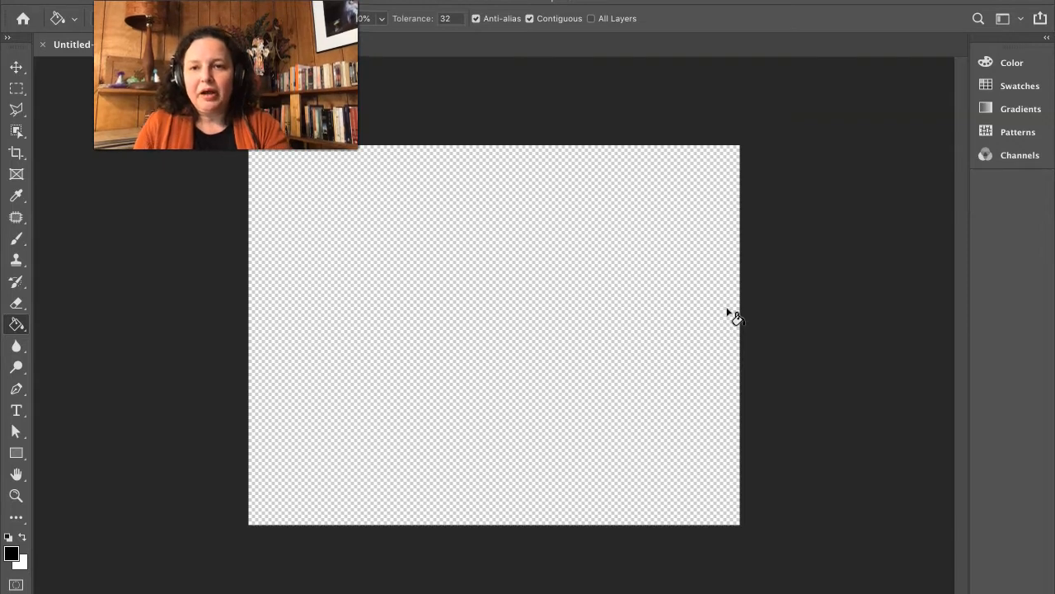
scroll(727, 312, up, 3)
scroll(727, 312, down, 3)
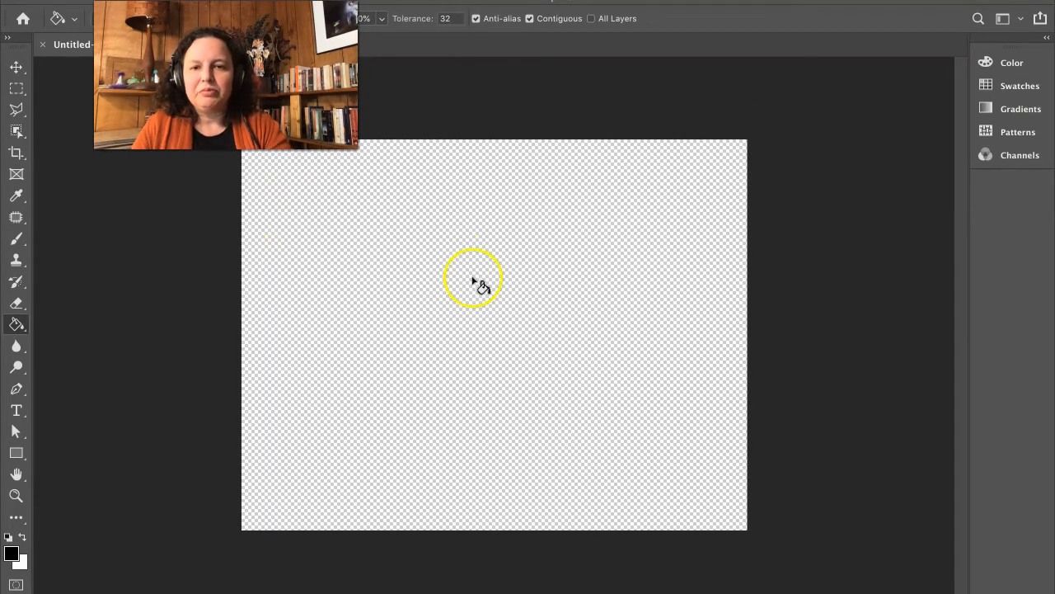
scroll(476, 284, up, 3)
scroll(473, 278, up, 1)
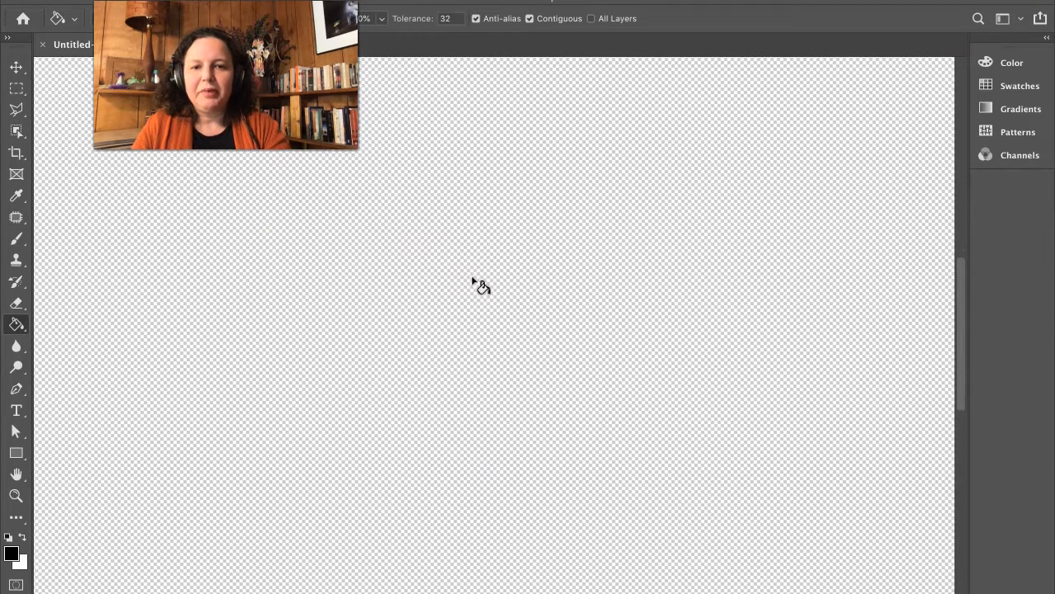
scroll(473, 281, right, 5)
scroll(473, 282, left, 5)
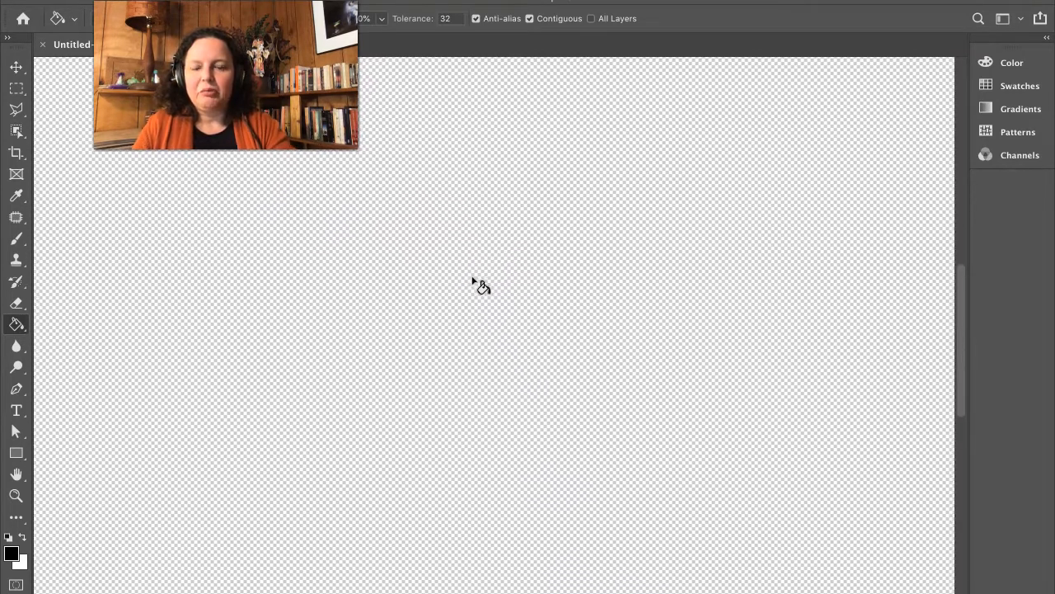
scroll(481, 285, right, 5)
scroll(481, 286, left, 5)
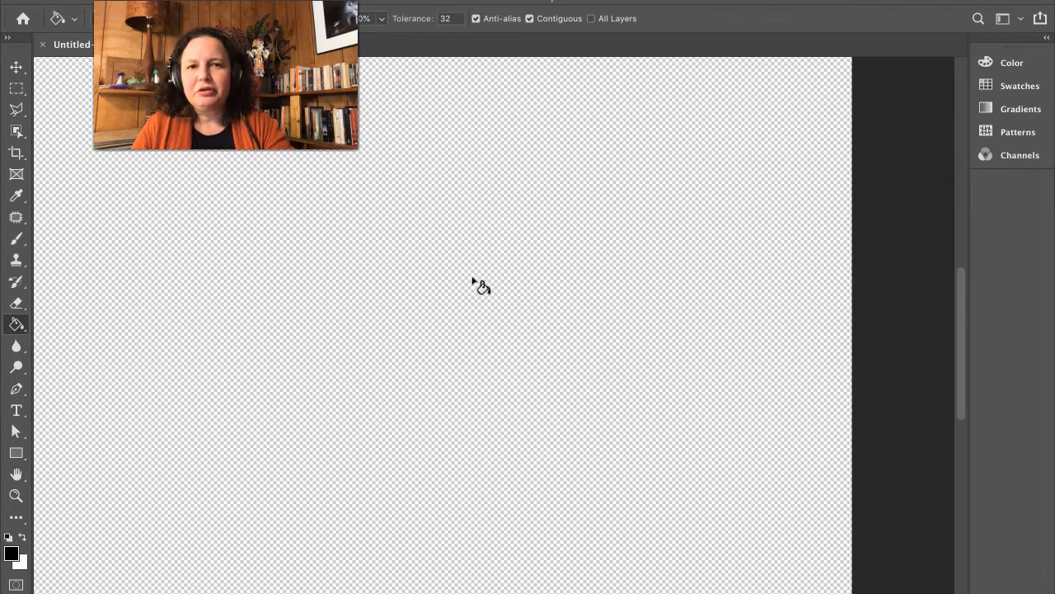
scroll(480, 285, down, 2)
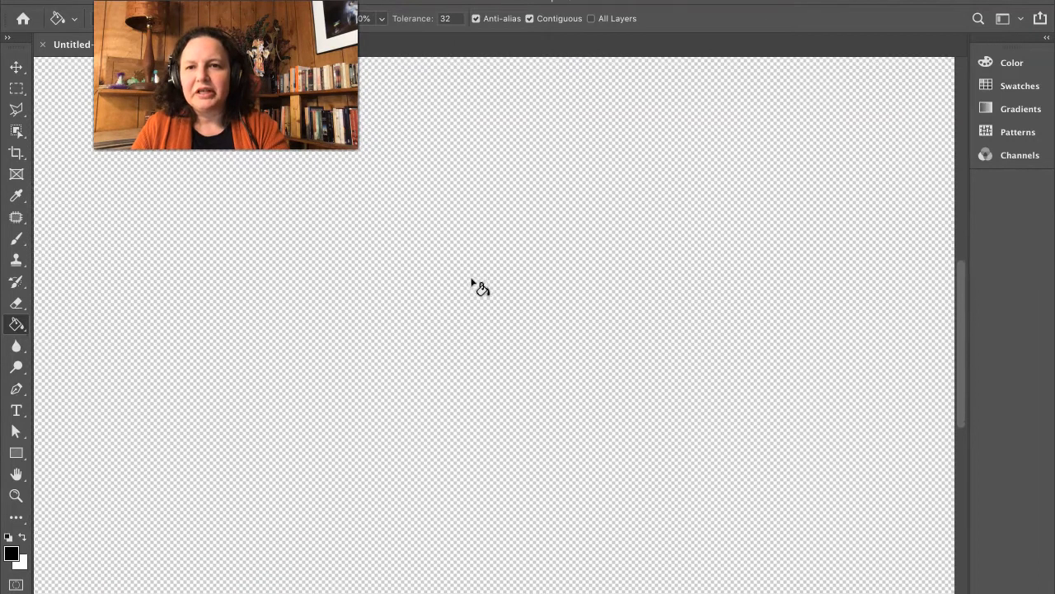
scroll(481, 285, down, 3)
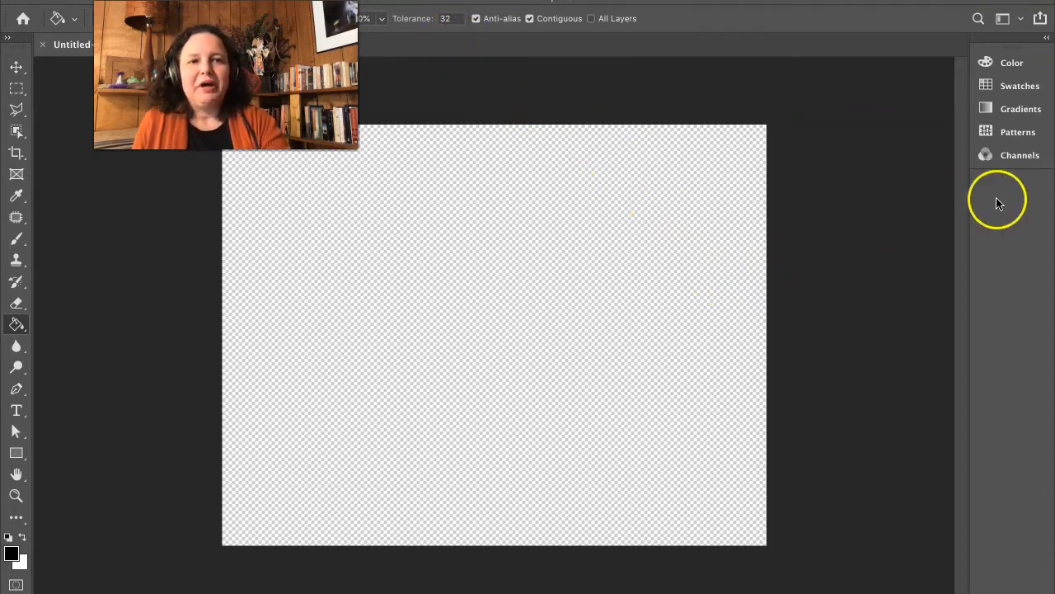
Expand the collapsed panel group so the Channels list is displayed in full
click(1048, 39)
click(1048, 39)
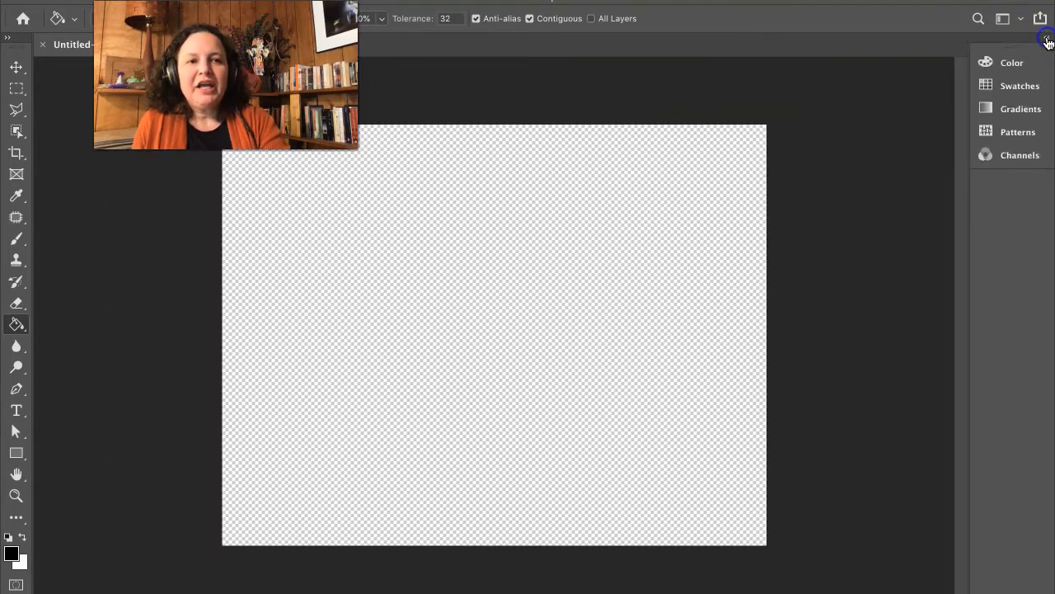
click(1048, 39)
click(1048, 39)
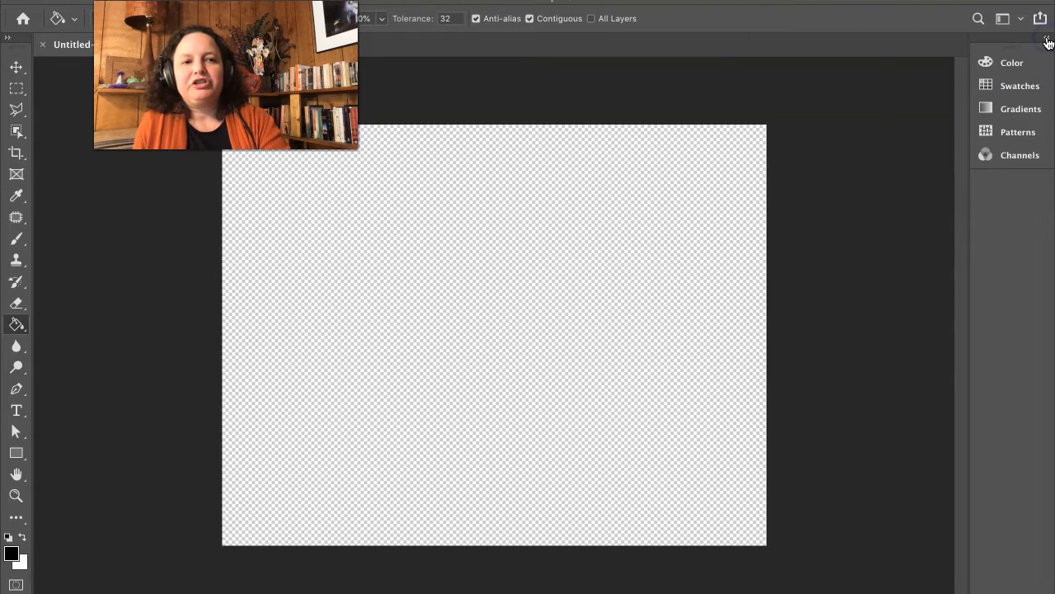
click(1048, 39)
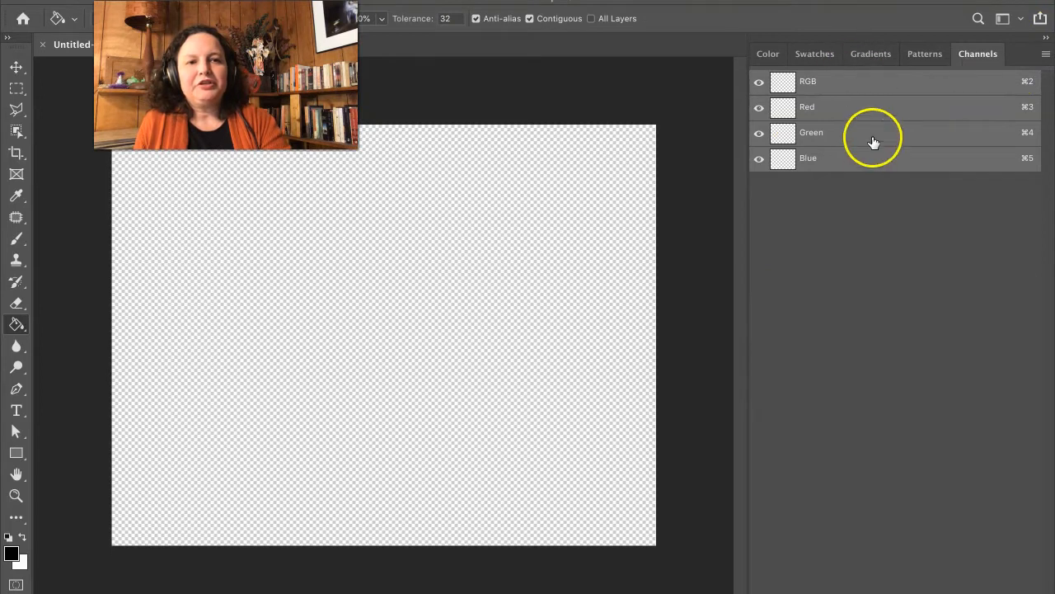
Float the Channels panel over the canvas at a smaller size and close it
drag(978, 55, 558, 75)
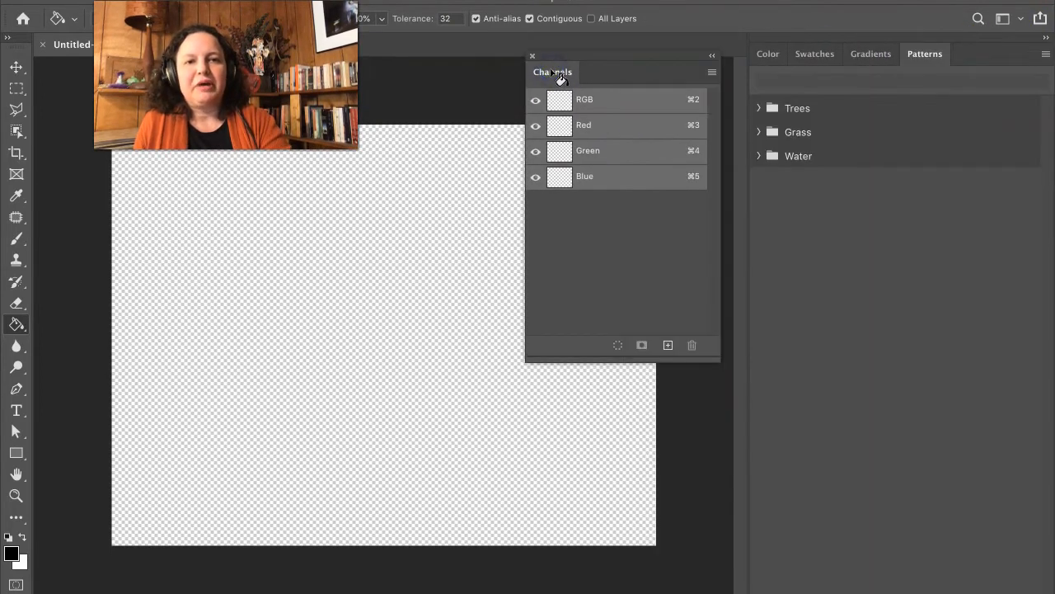
drag(717, 359, 705, 270)
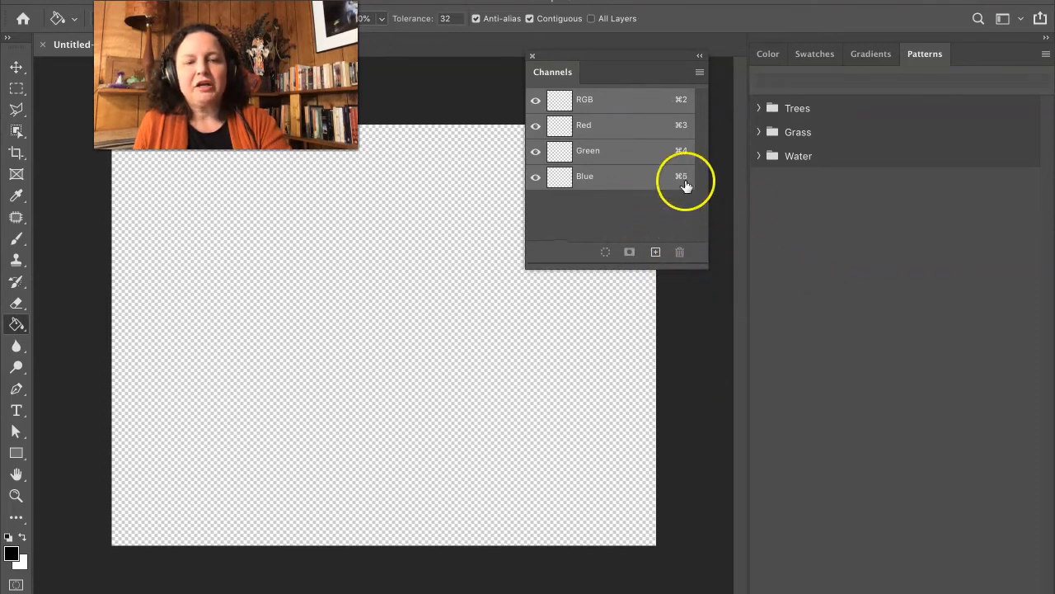
click(531, 56)
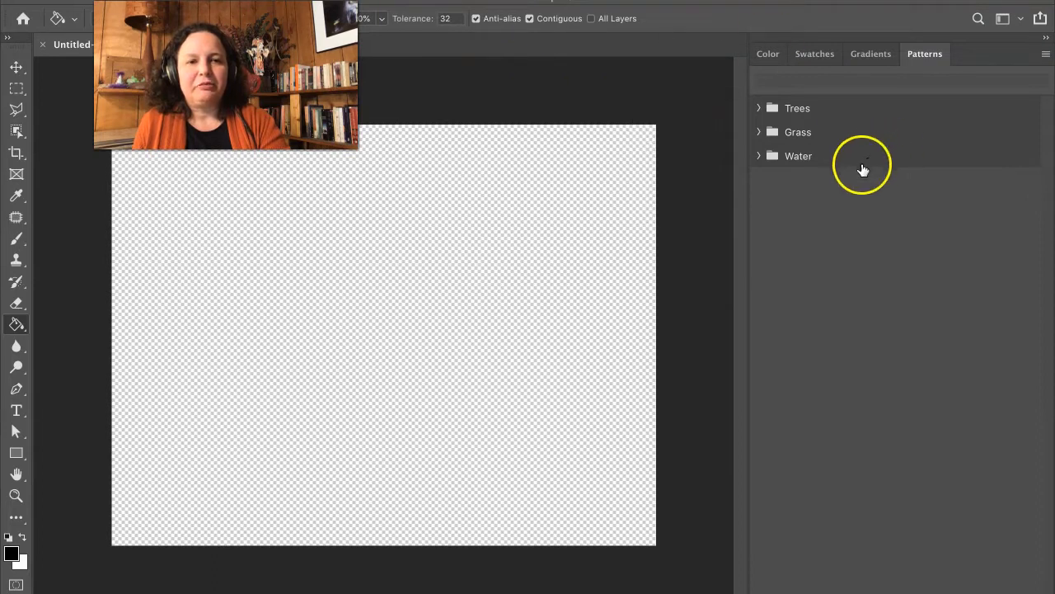
Show the gradient presets and collapse the panel group again
click(869, 55)
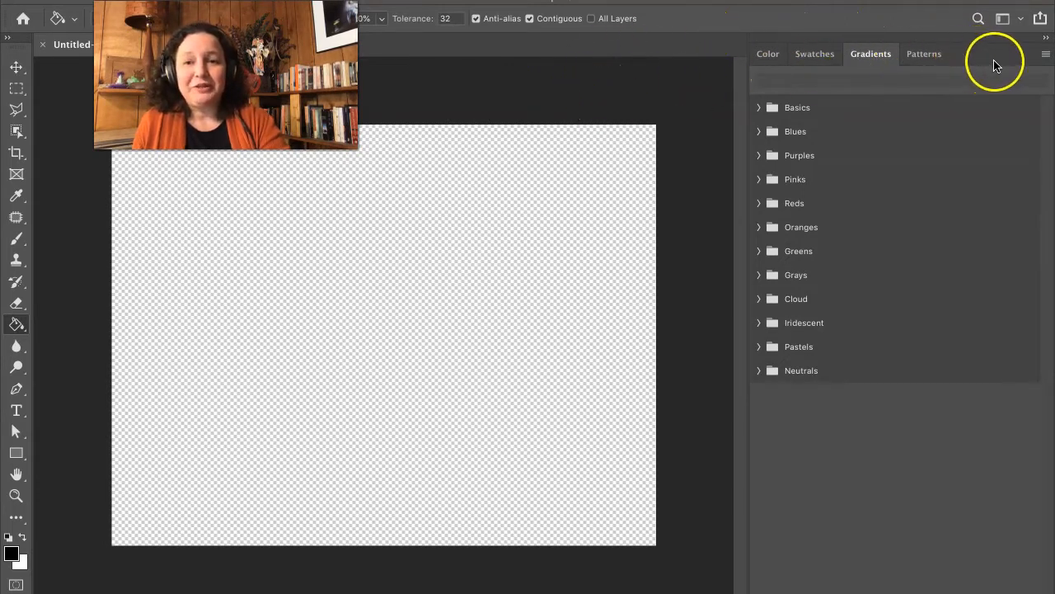
click(1046, 39)
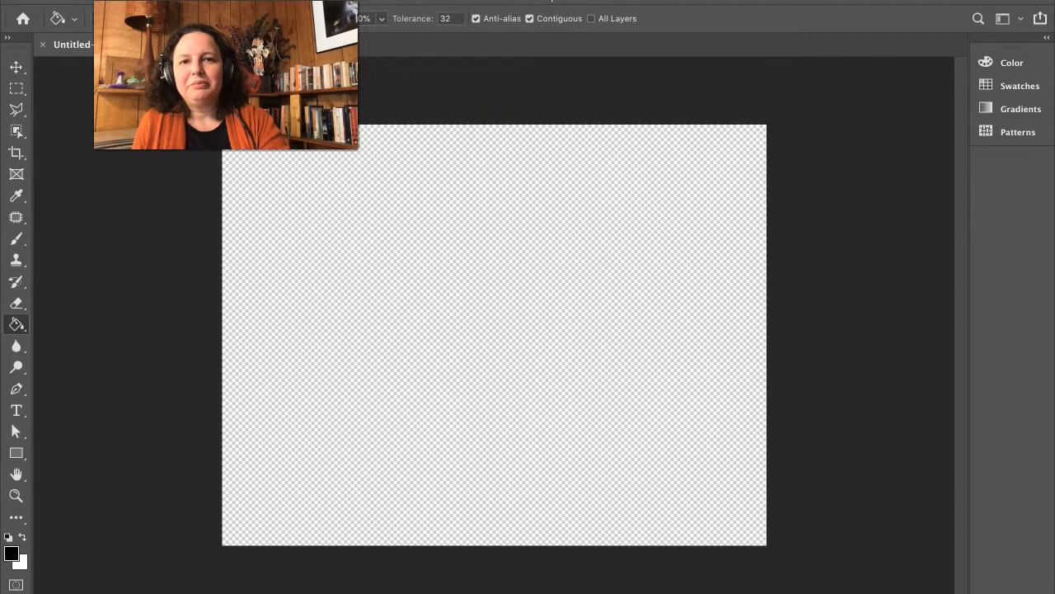
Reset the Essentials workspace to its default panel layout and bring the Patterns panel forward
click(501, 1)
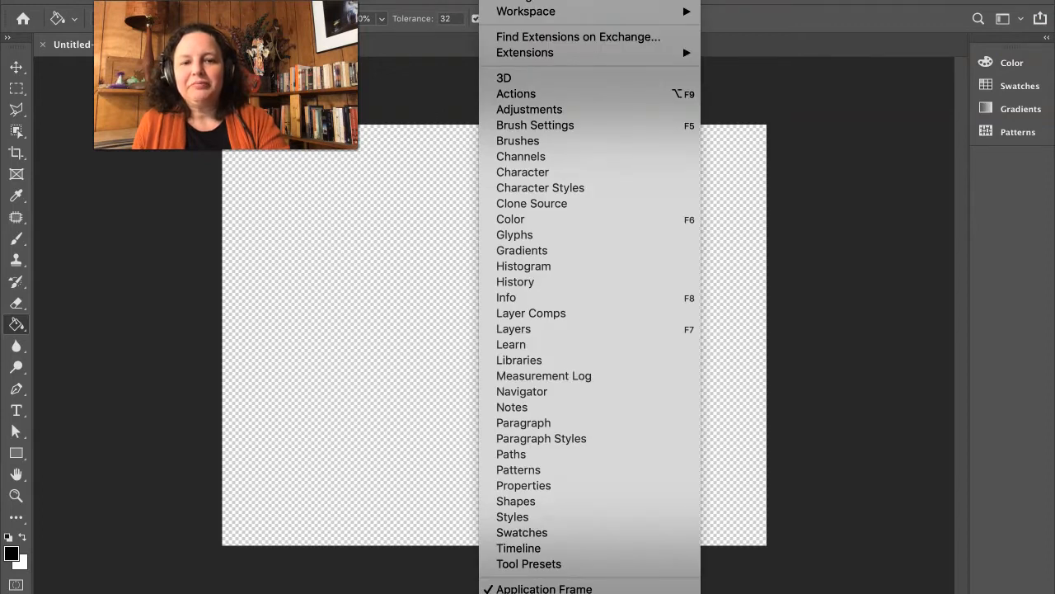
mouse_move(521, 14)
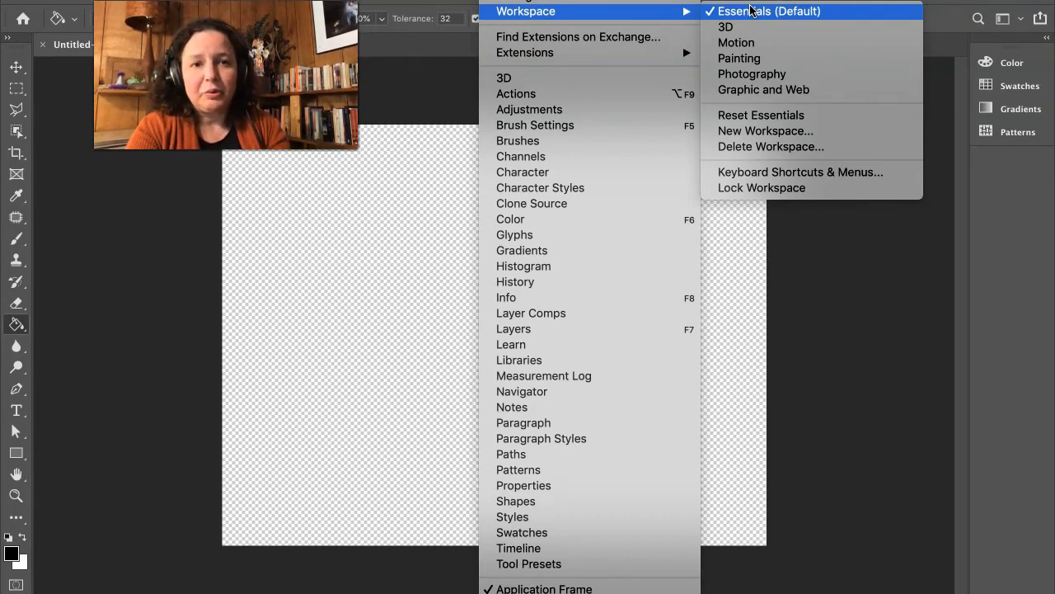
click(752, 118)
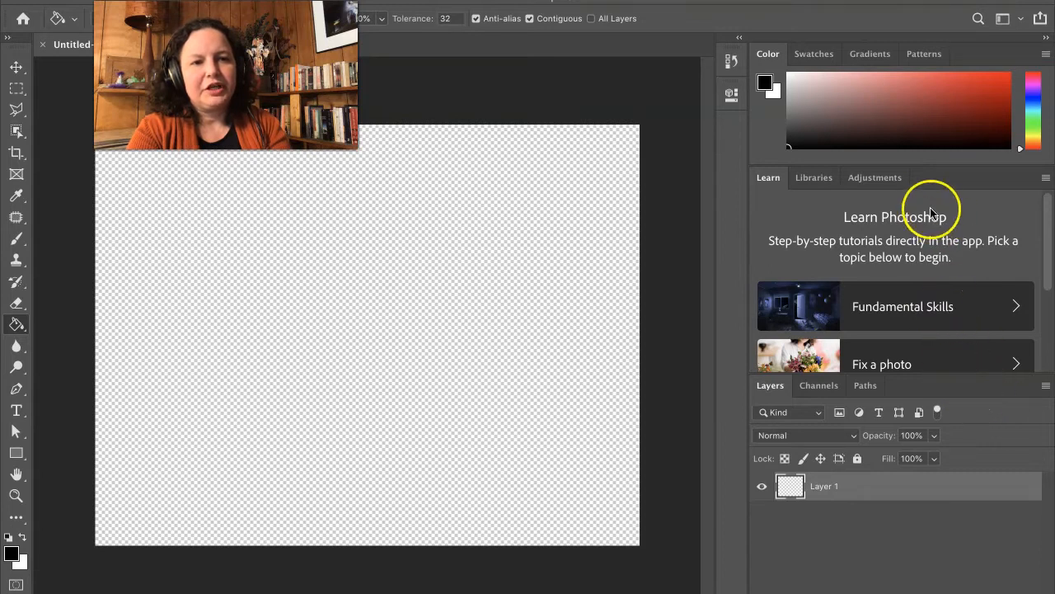
click(925, 56)
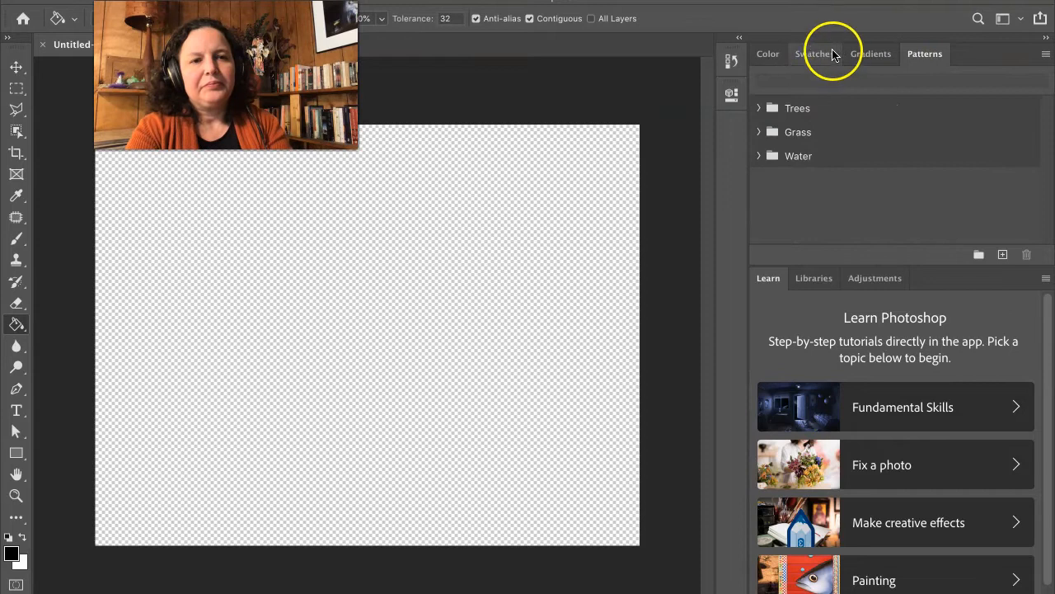
Bring the Color panel forward and collapse the main panel dock to labeled icons
click(860, 53)
click(769, 55)
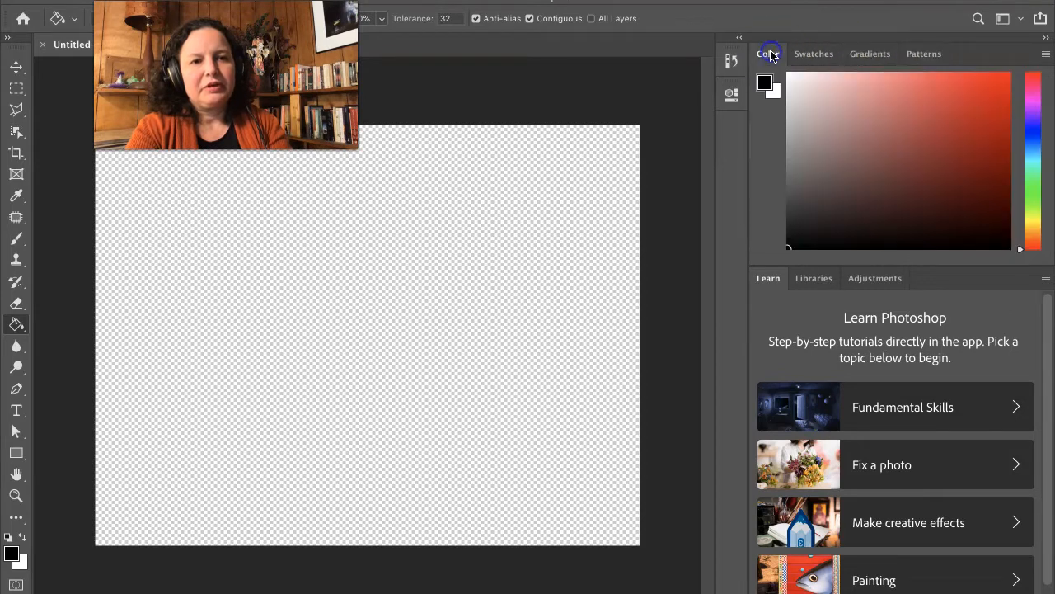
click(1046, 38)
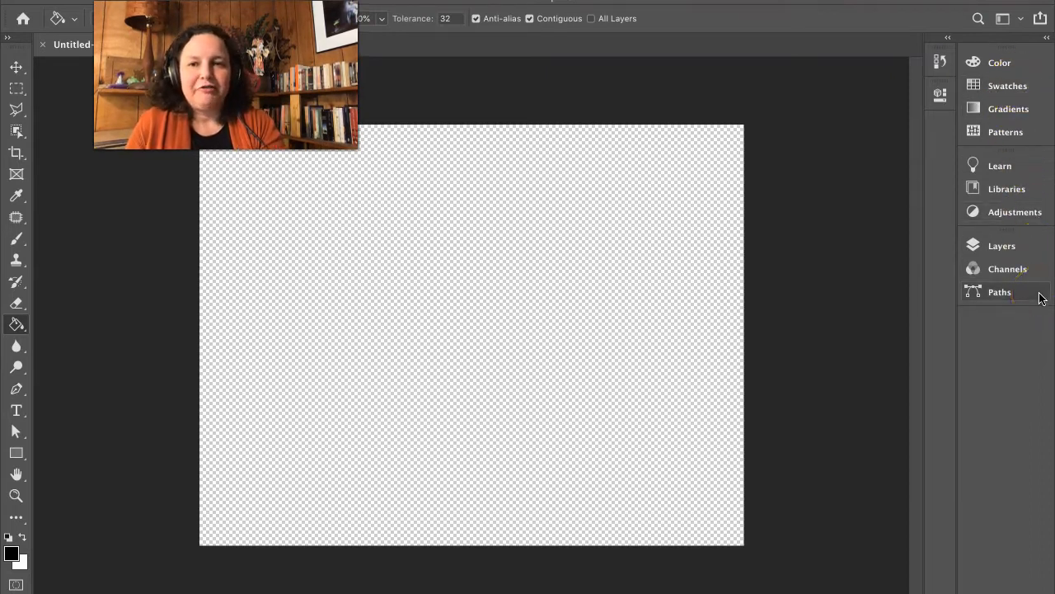
Detach the Channels panel from the Layers and Paths group and close it, leaving the group collapsed
click(1001, 269)
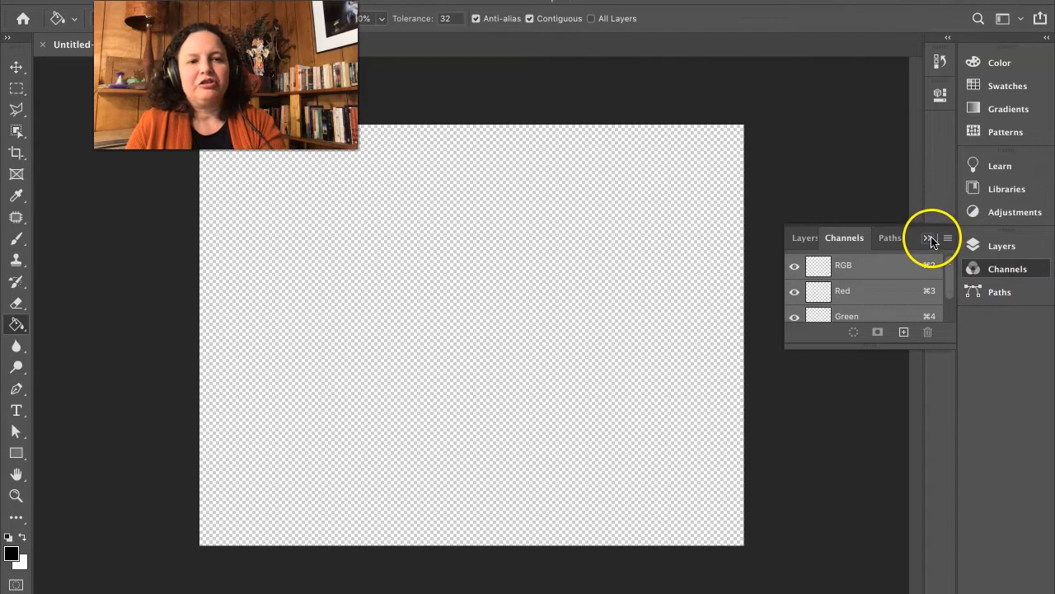
click(931, 240)
click(979, 268)
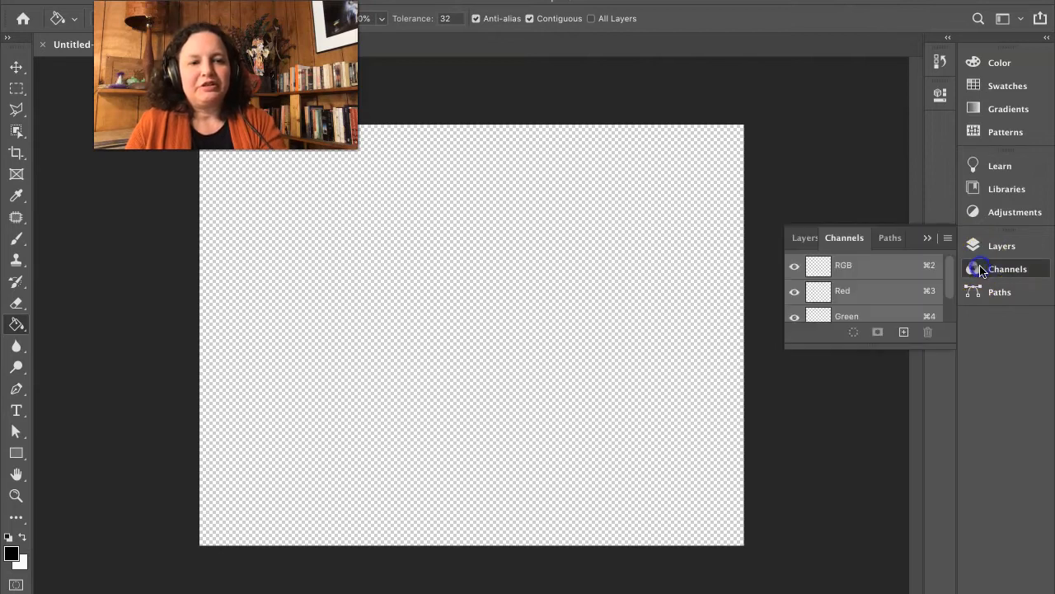
drag(849, 235, 708, 135)
click(683, 123)
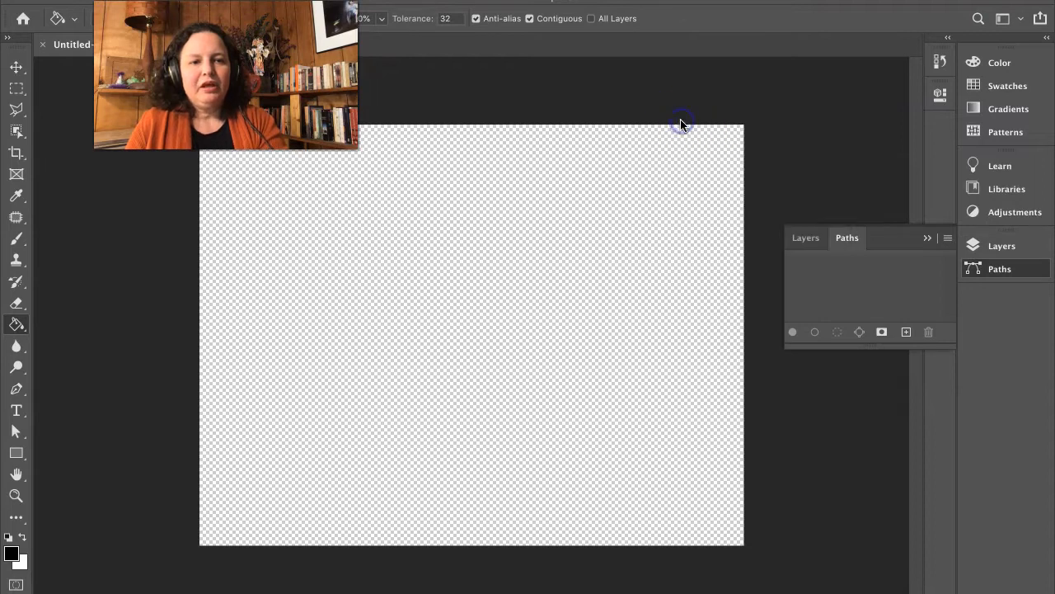
click(928, 239)
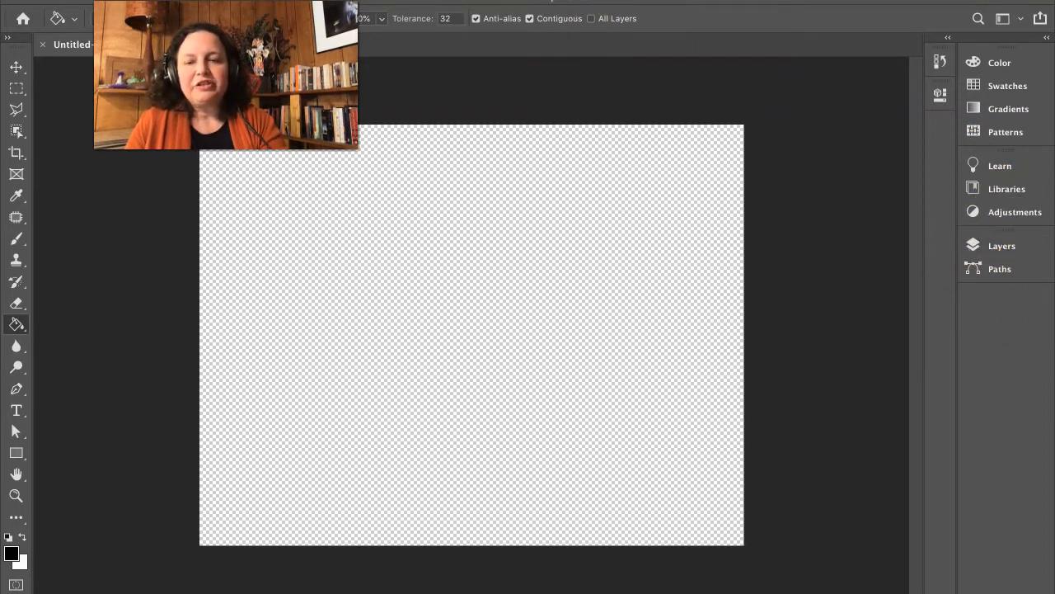
Reopen the closed Channels panel from the list of available panels
click(501, 1)
click(502, 1)
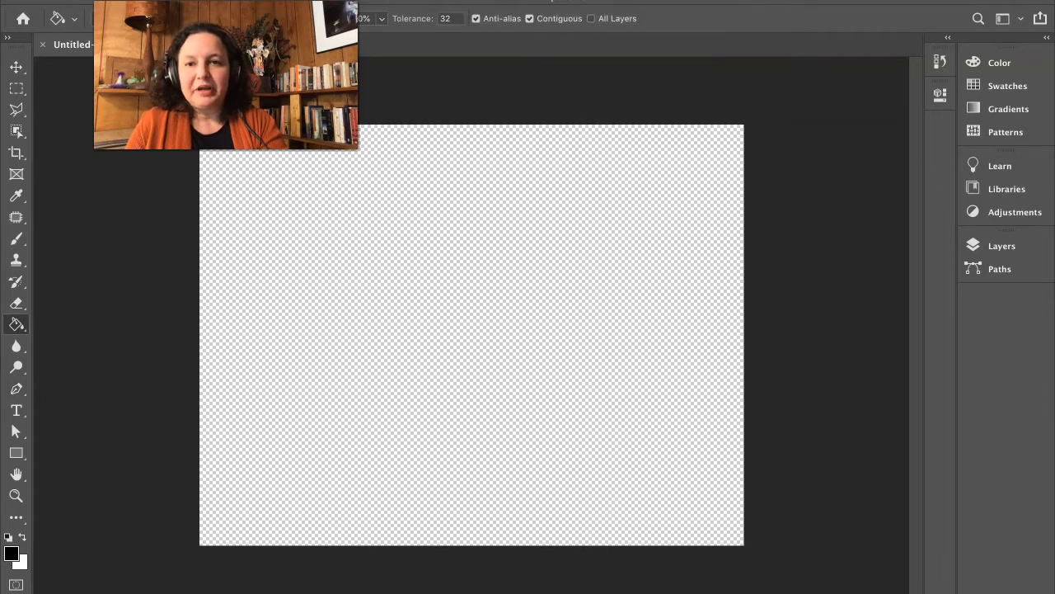
click(502, 1)
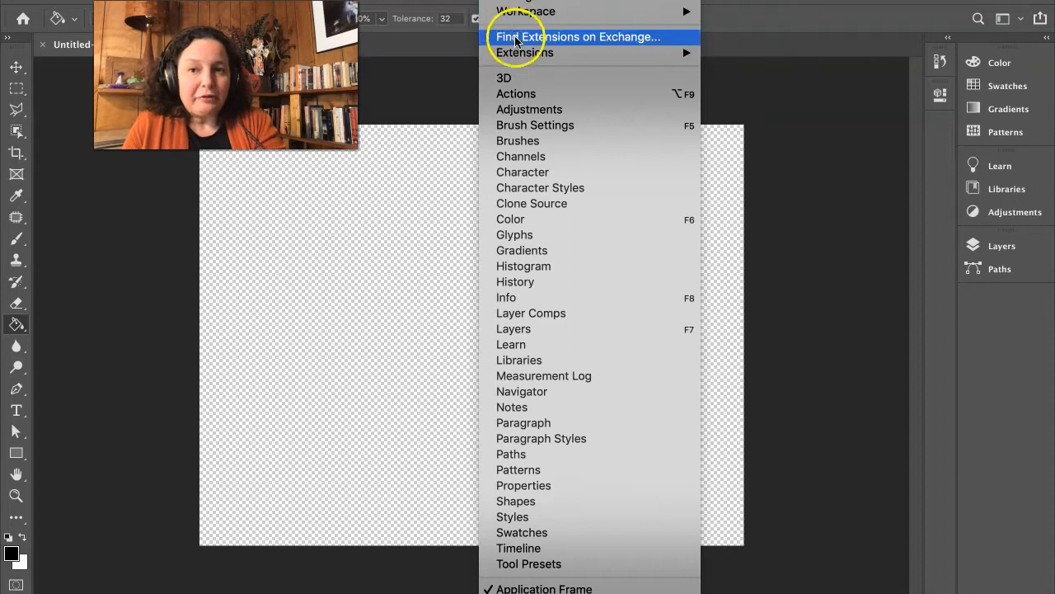
mouse_move(520, 58)
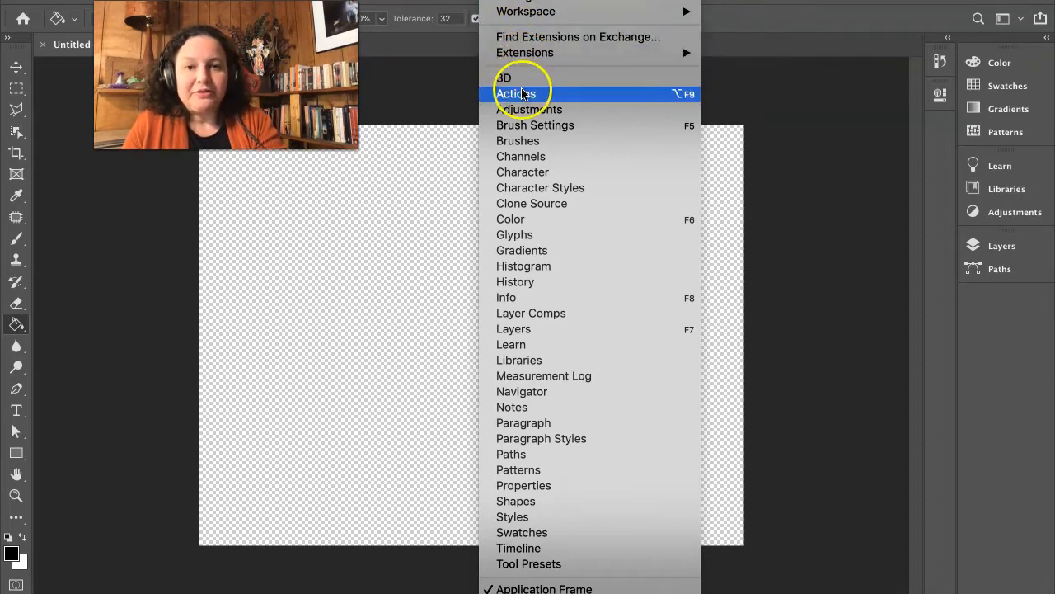
click(526, 158)
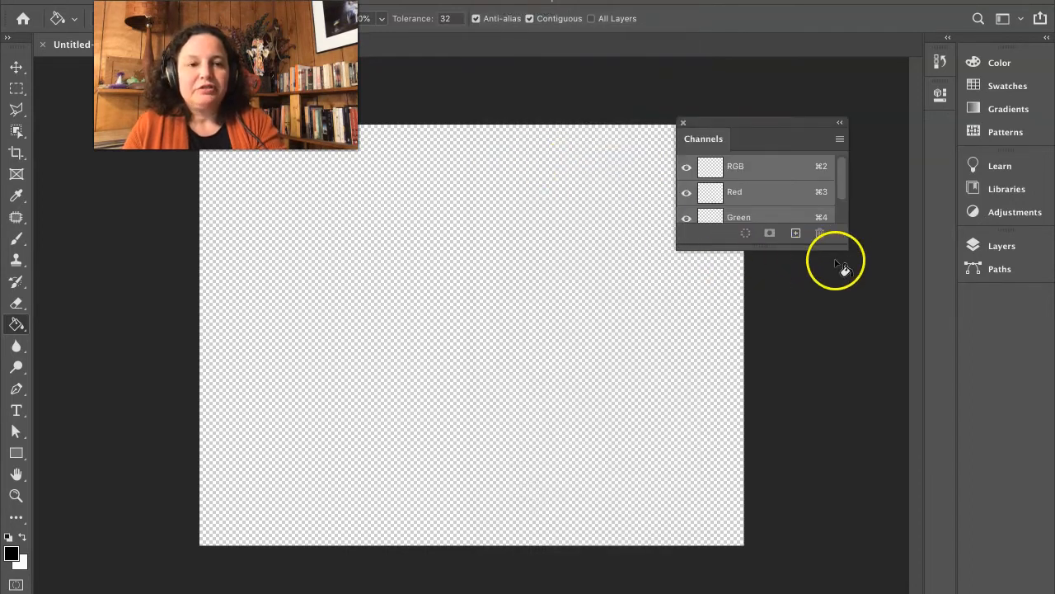
Enlarge the floating Channels panel and dock it back into the collapsed group with Layers and Paths
drag(845, 248, 876, 375)
drag(893, 387, 894, 391)
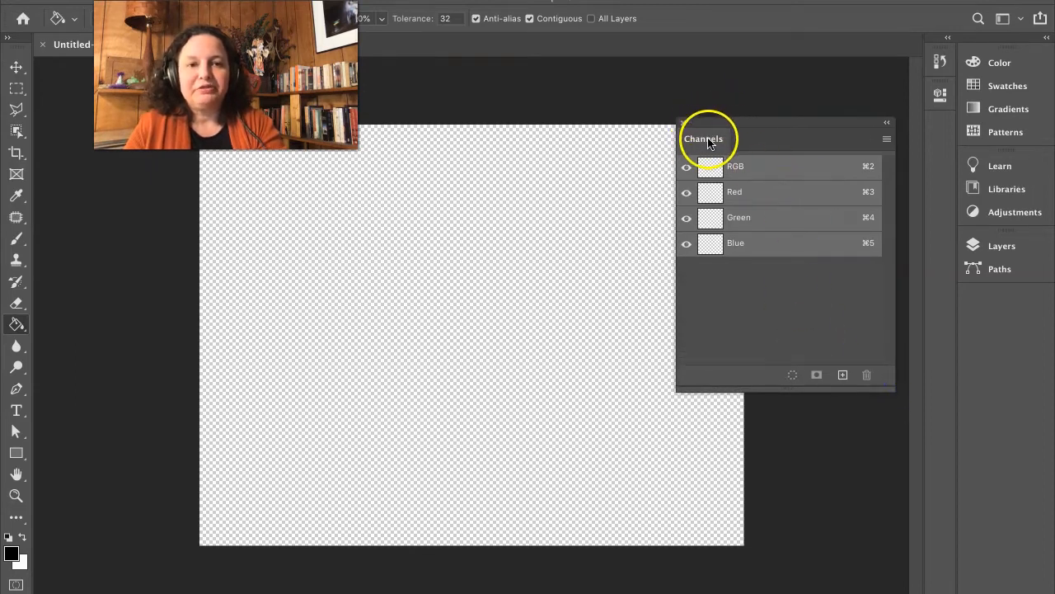
drag(699, 140, 1010, 245)
click(1003, 249)
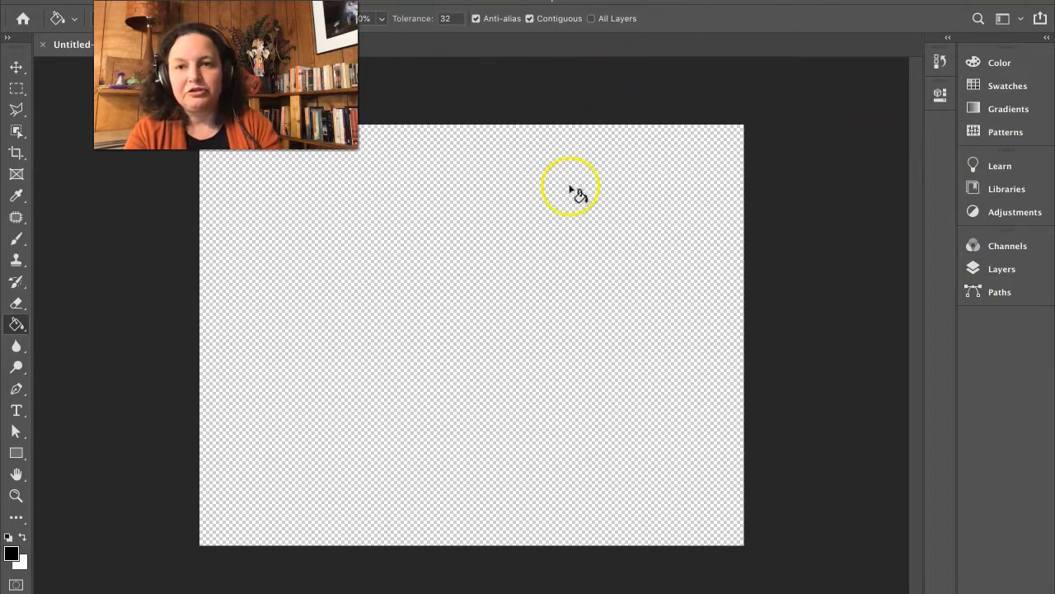
click(503, 0)
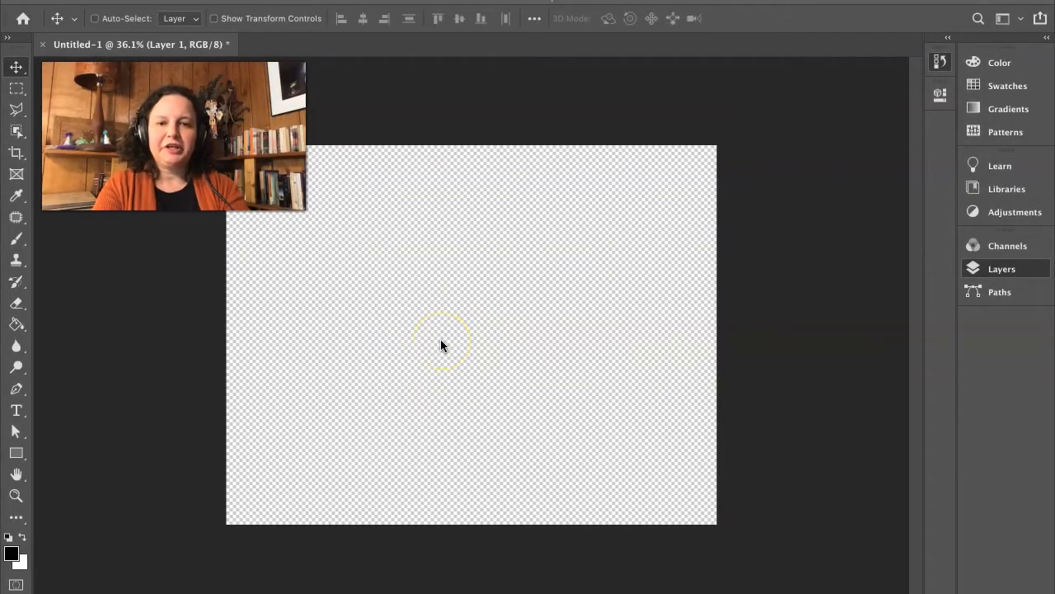
Choose the Brush tool with the Hard Round preset and set its size to 22 px
click(441, 340)
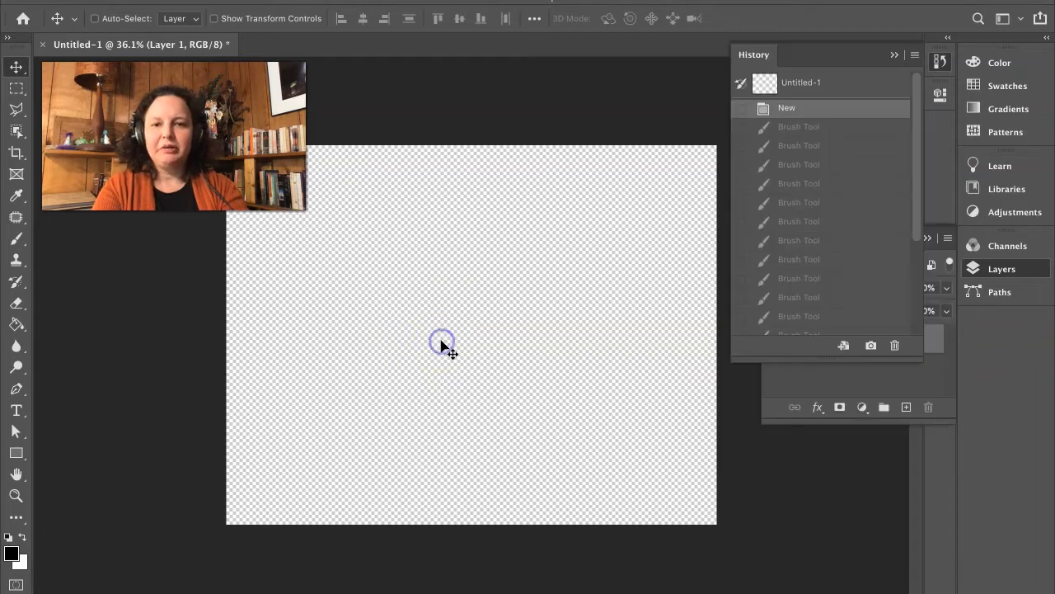
scroll(441, 340, up, 4)
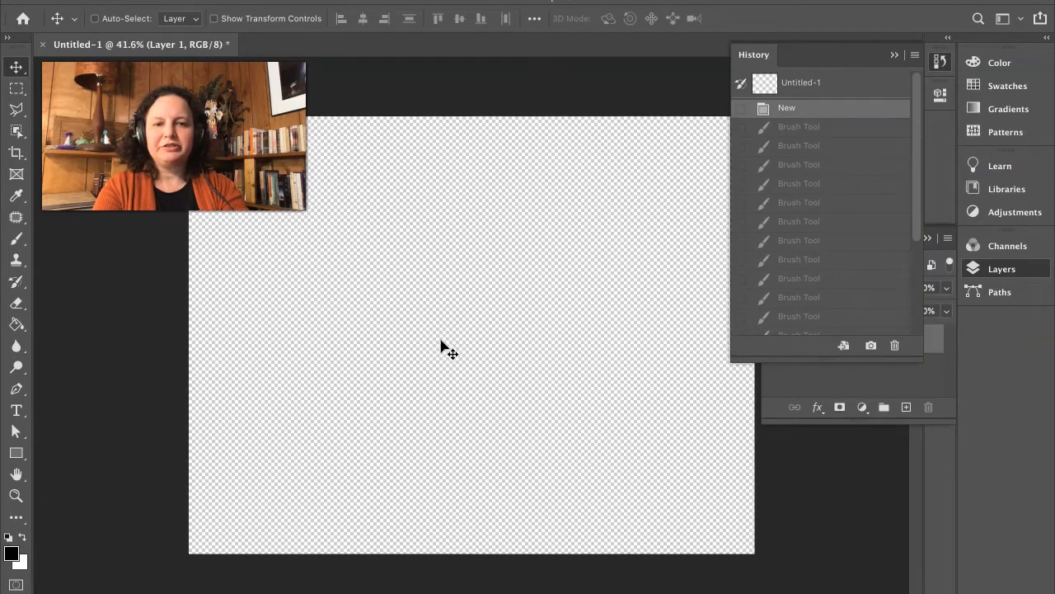
scroll(442, 340, down, 1)
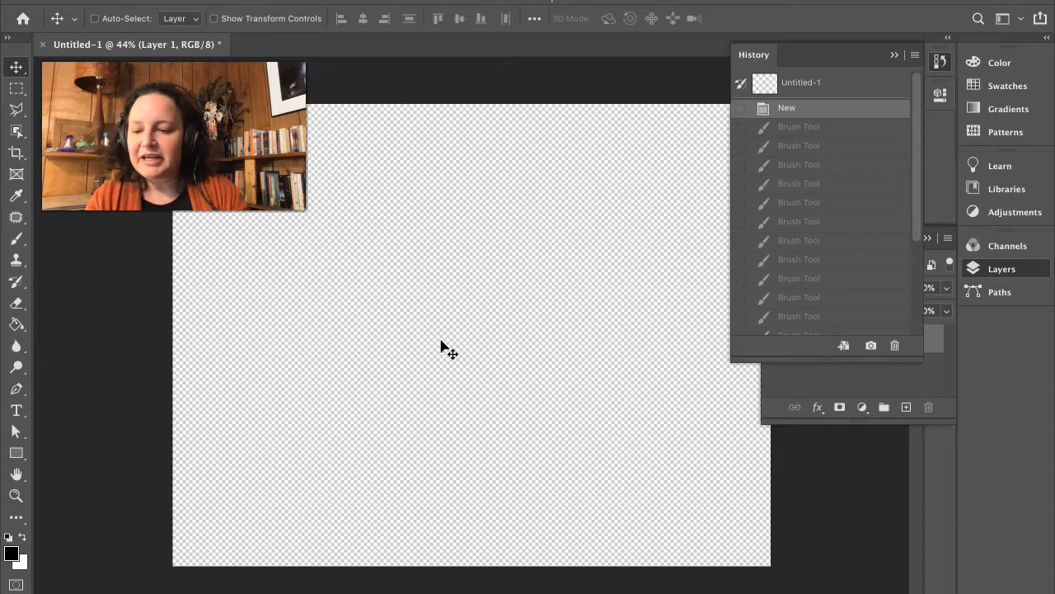
drag(441, 346, 395, 377)
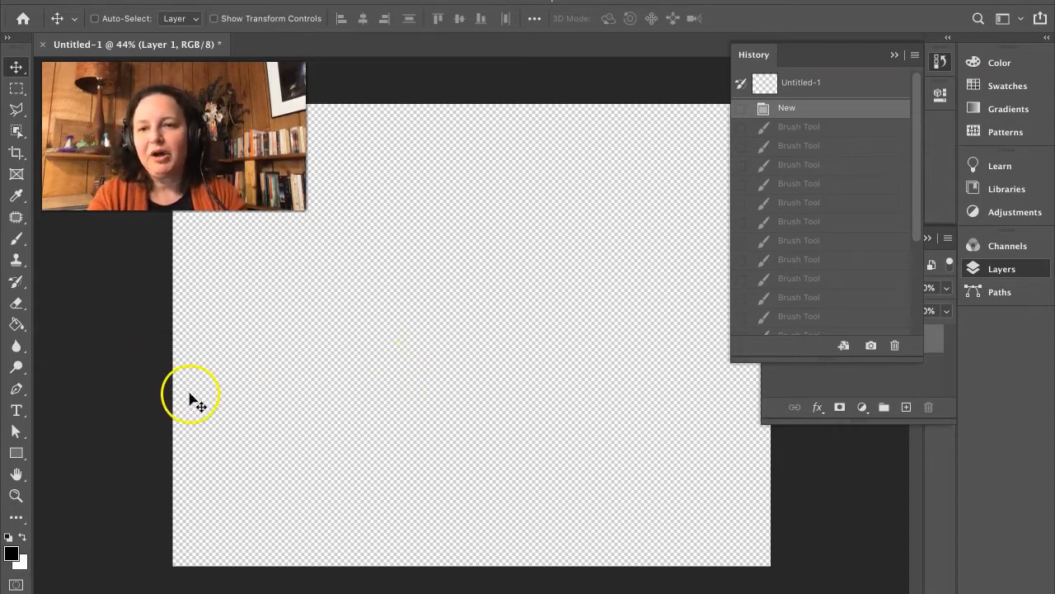
click(16, 240)
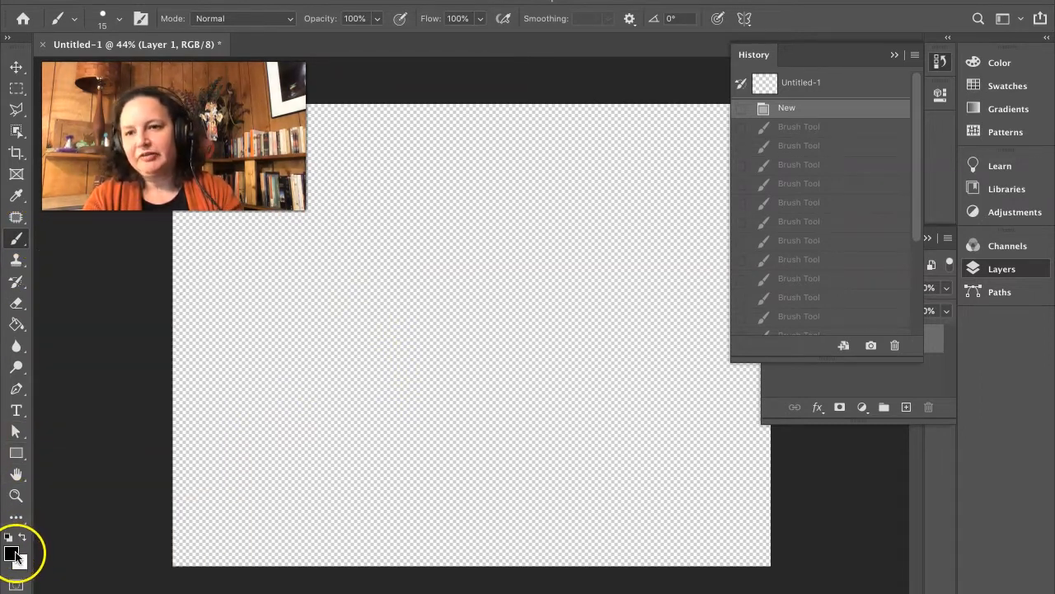
click(120, 21)
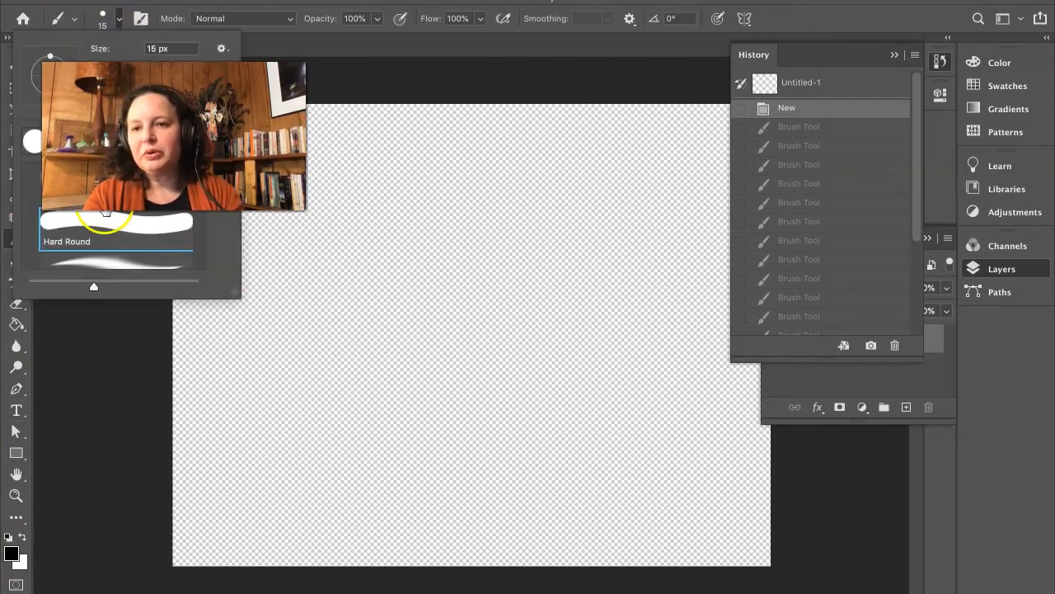
click(117, 17)
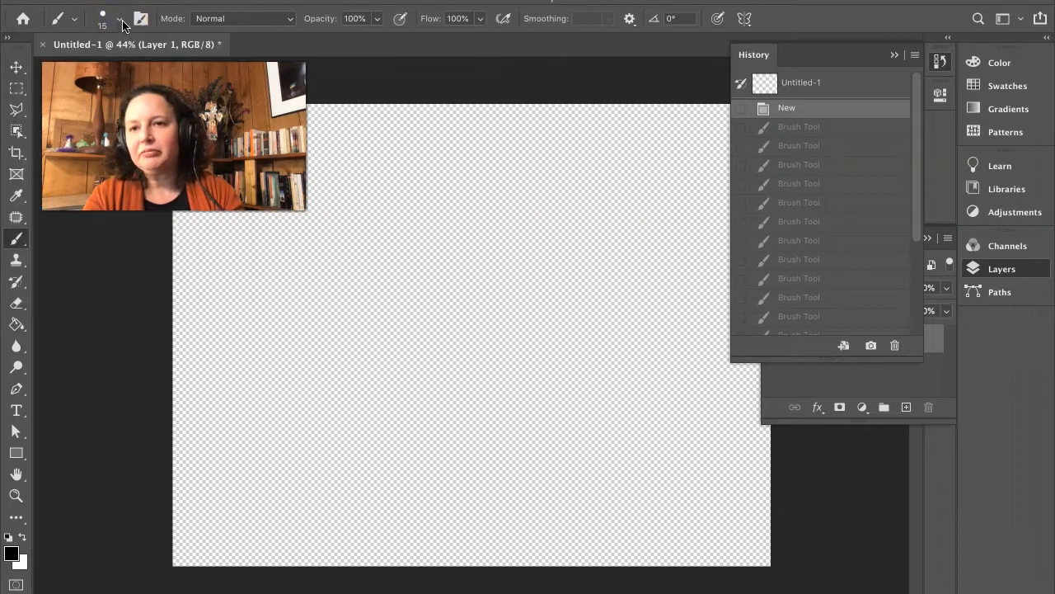
click(121, 20)
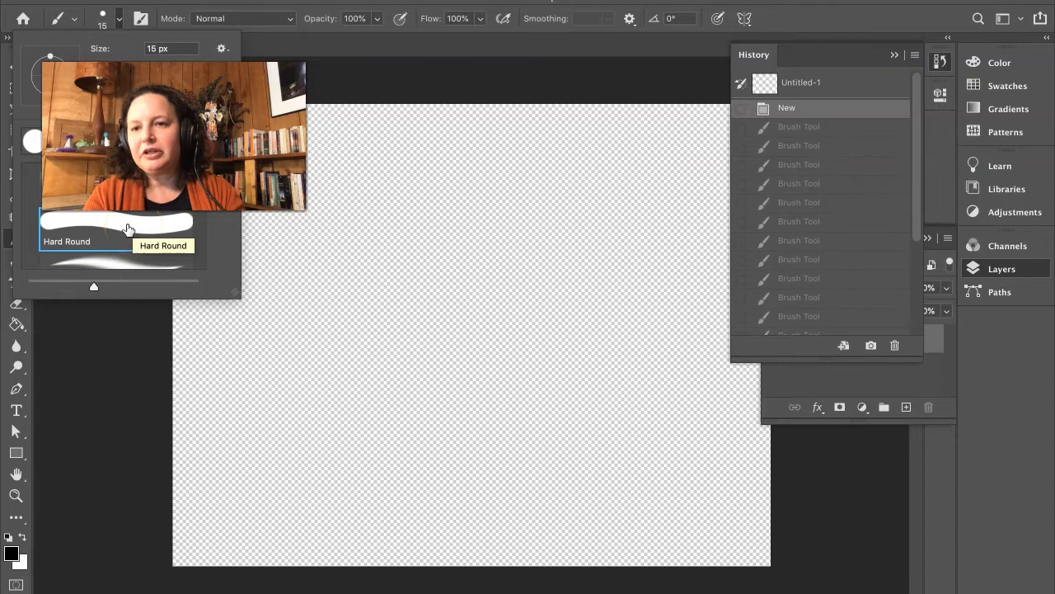
scroll(127, 228, up, 1)
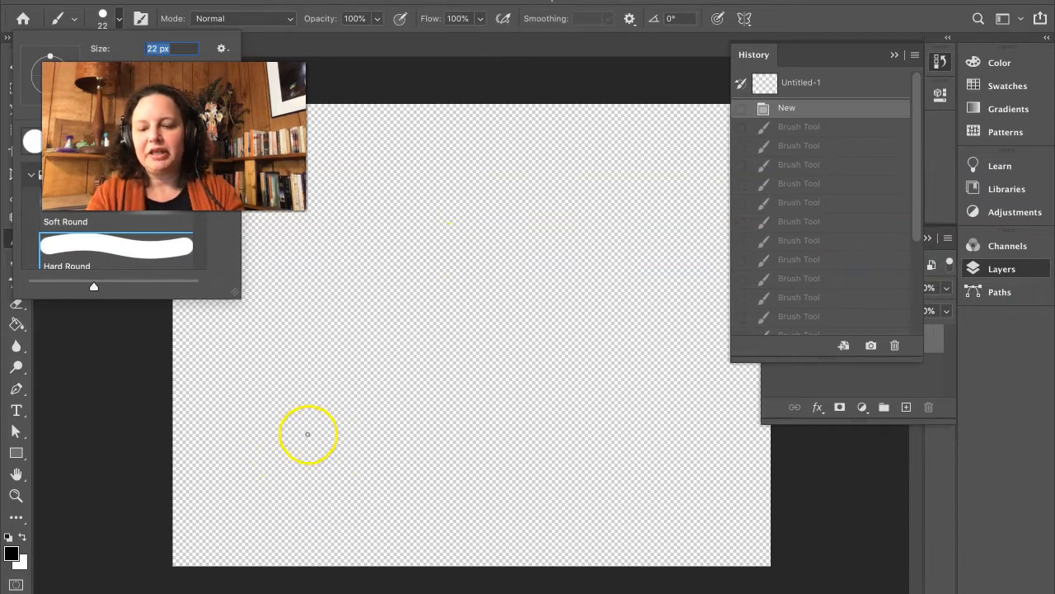
Paint looping black freehand scribbles and small marks over the left and middle of the canvas with the 22 px brush
right_click(373, 339)
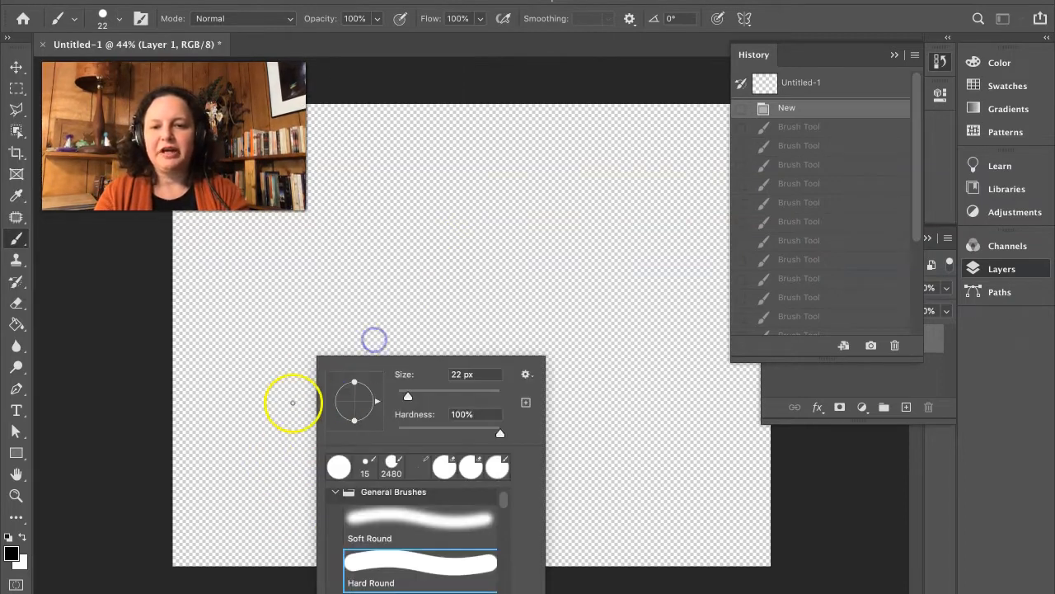
click(273, 440)
mouse_move(276, 448)
mouse_down()
mouse_move(517, 191)
mouse_move(454, 473)
mouse_move(397, 496)
mouse_move(254, 287)
mouse_move(401, 166)
mouse_move(467, 183)
mouse_move(379, 368)
mouse_move(381, 514)
mouse_move(259, 450)
mouse_move(240, 385)
mouse_move(476, 505)
mouse_move(458, 362)
mouse_move(513, 347)
mouse_move(519, 141)
mouse_move(342, 209)
mouse_move(465, 327)
mouse_move(444, 254)
mouse_move(278, 314)
mouse_move(386, 364)
mouse_move(326, 287)
mouse_move(149, 296)
mouse_move(190, 357)
mouse_move(327, 341)
mouse_up()
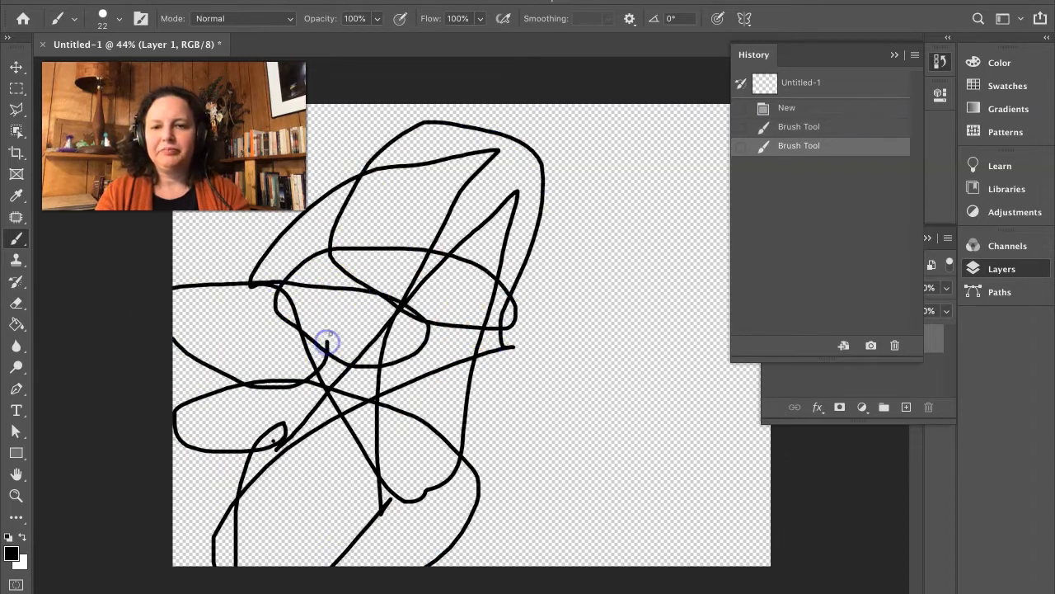
right_click(339, 314)
click(339, 314)
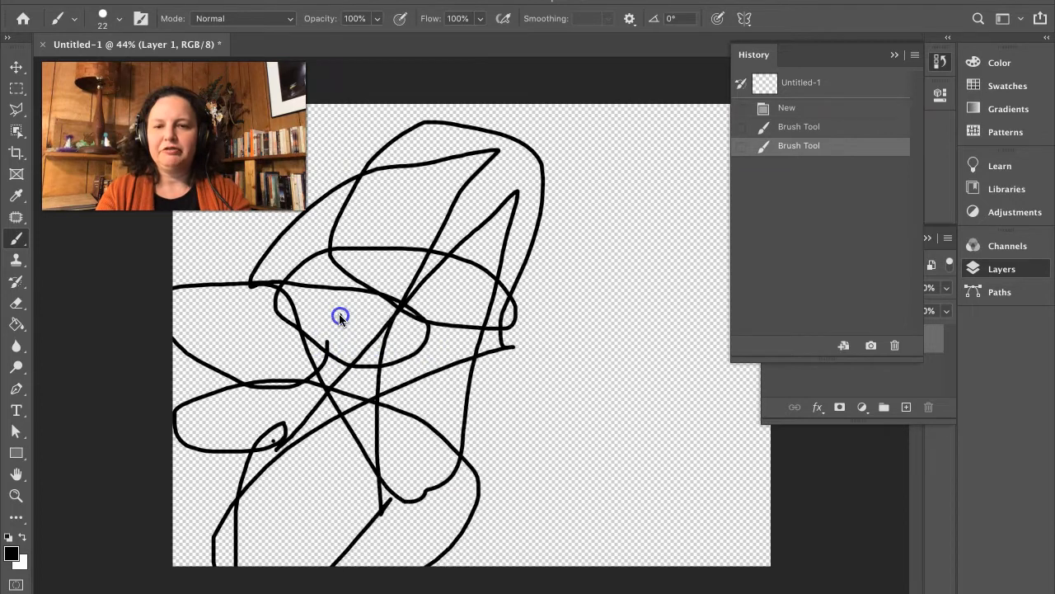
click(340, 315)
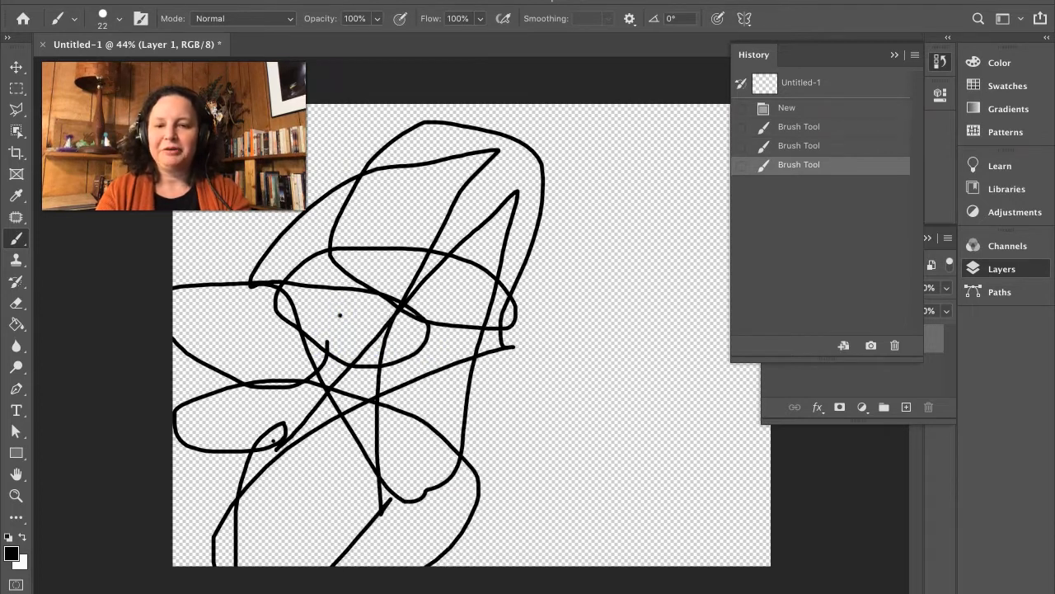
right_click(340, 316)
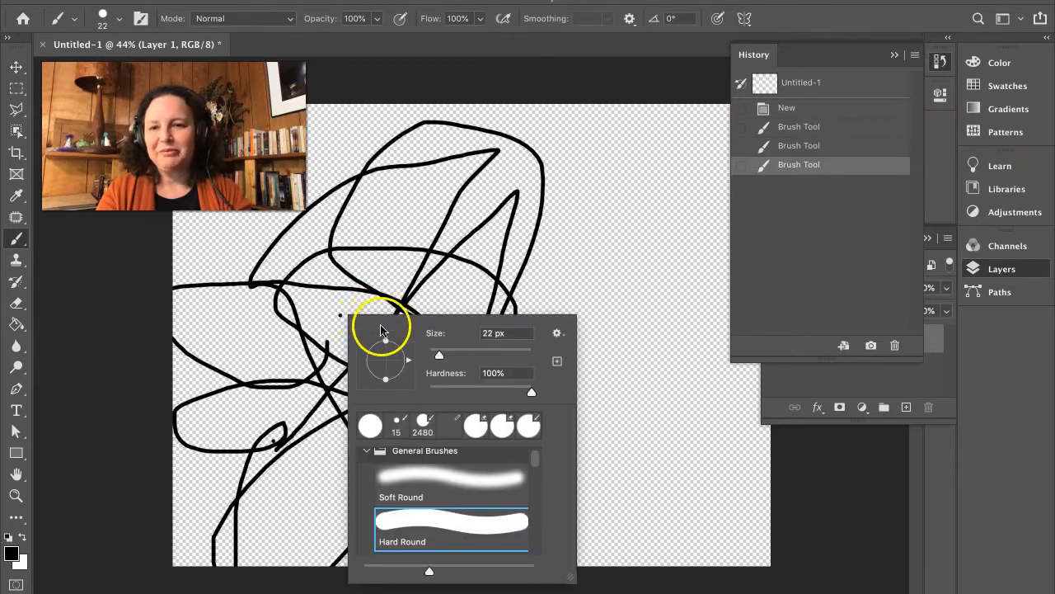
click(370, 278)
click(371, 277)
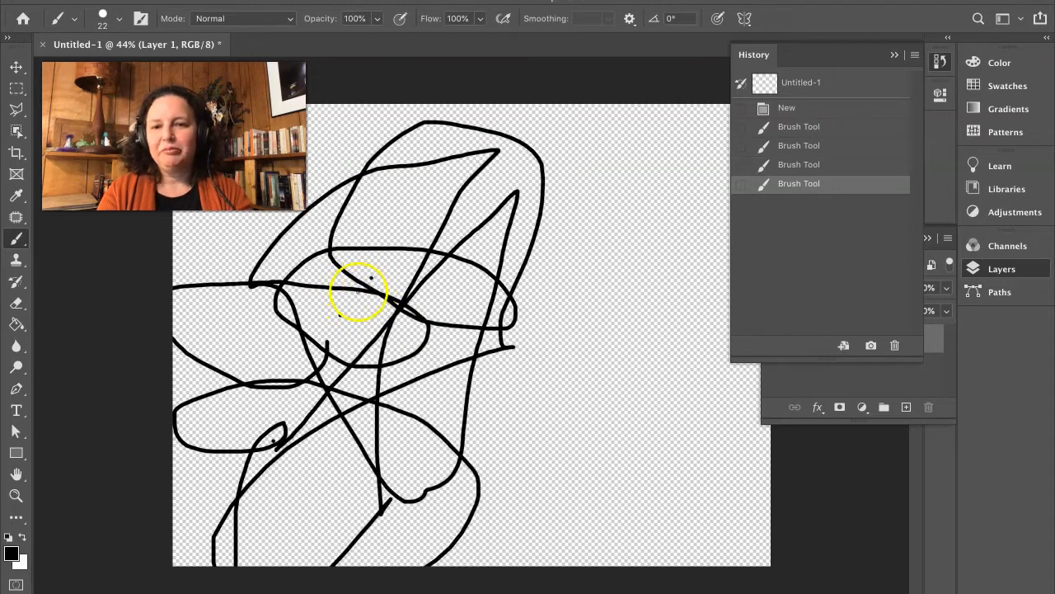
drag(395, 281, 351, 336)
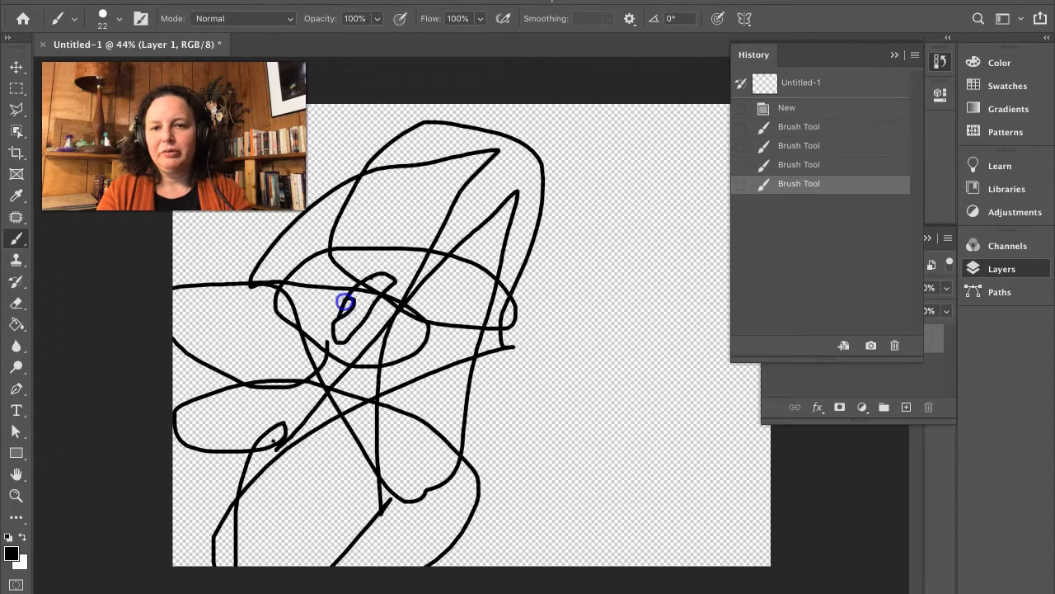
drag(338, 319, 339, 320)
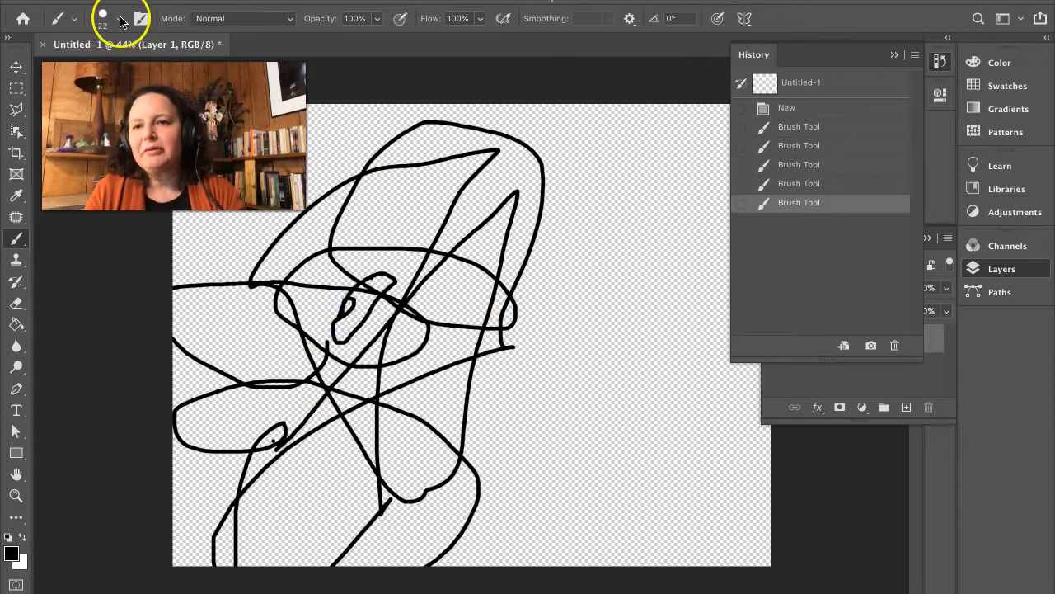
Set the brush size to 3200 px and stamp one huge black circle over the right side of the canvas
click(121, 18)
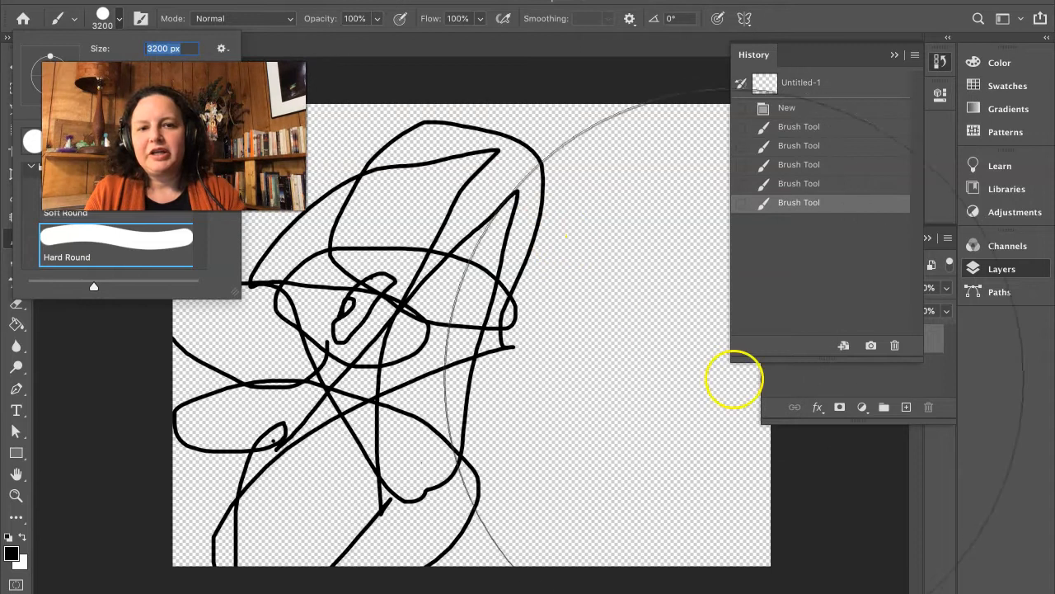
click(719, 343)
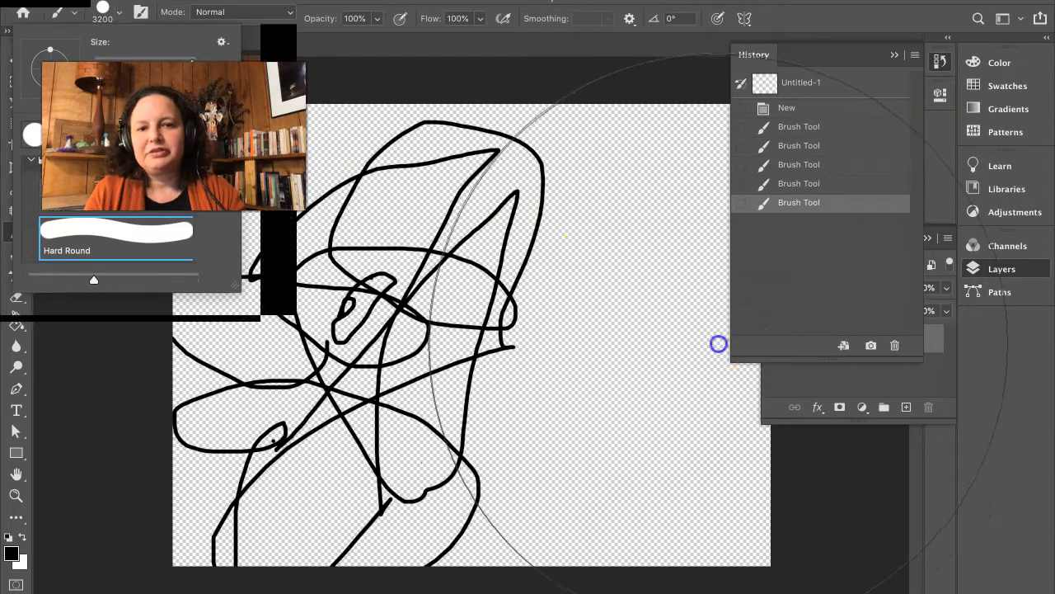
click(719, 343)
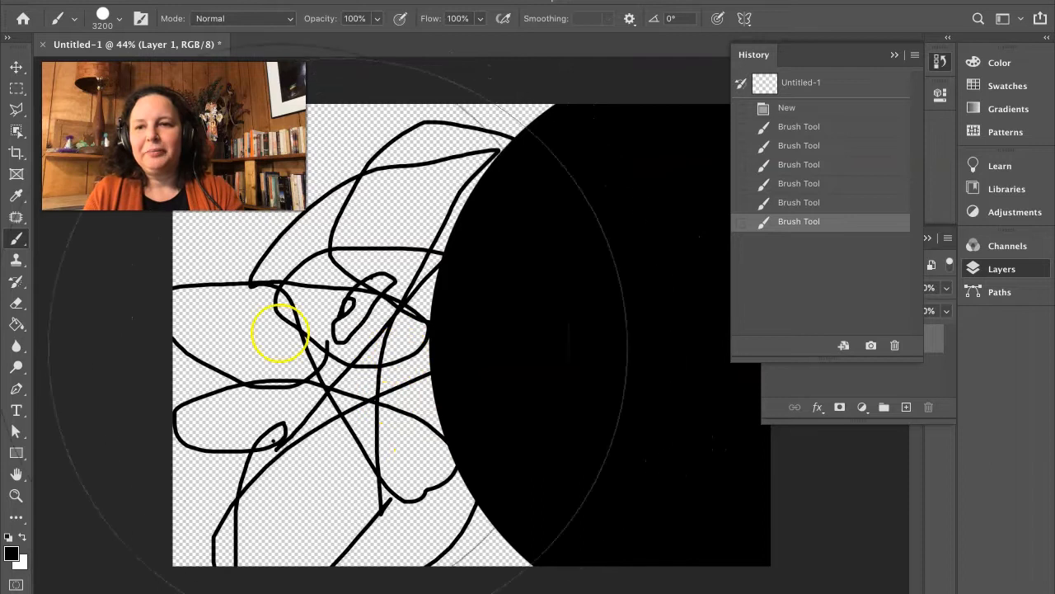
Set the Hard Round brush size to 17 px
click(105, 16)
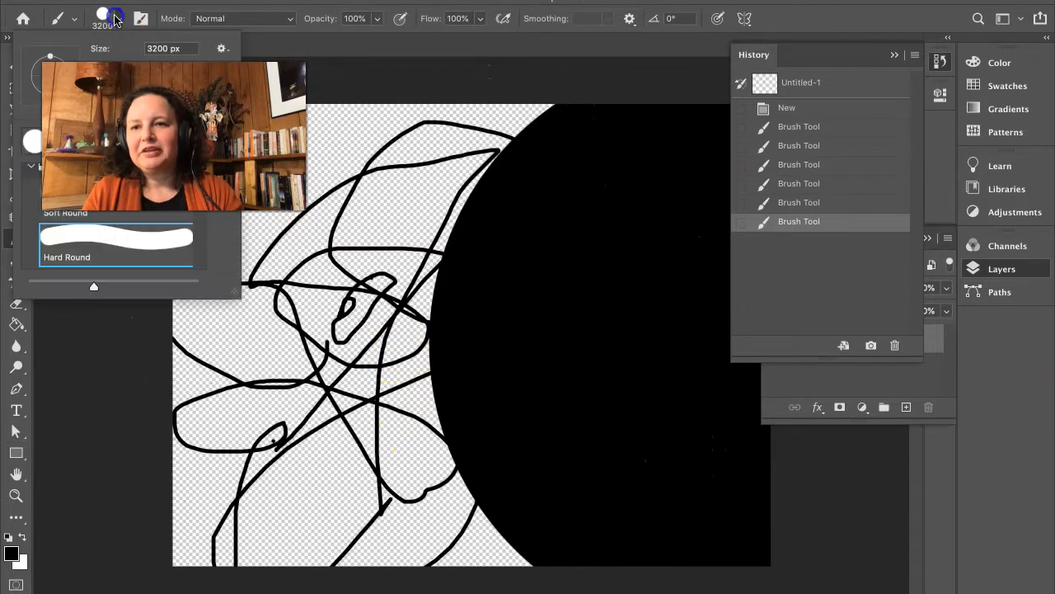
click(162, 48)
text(17)
key(Return)
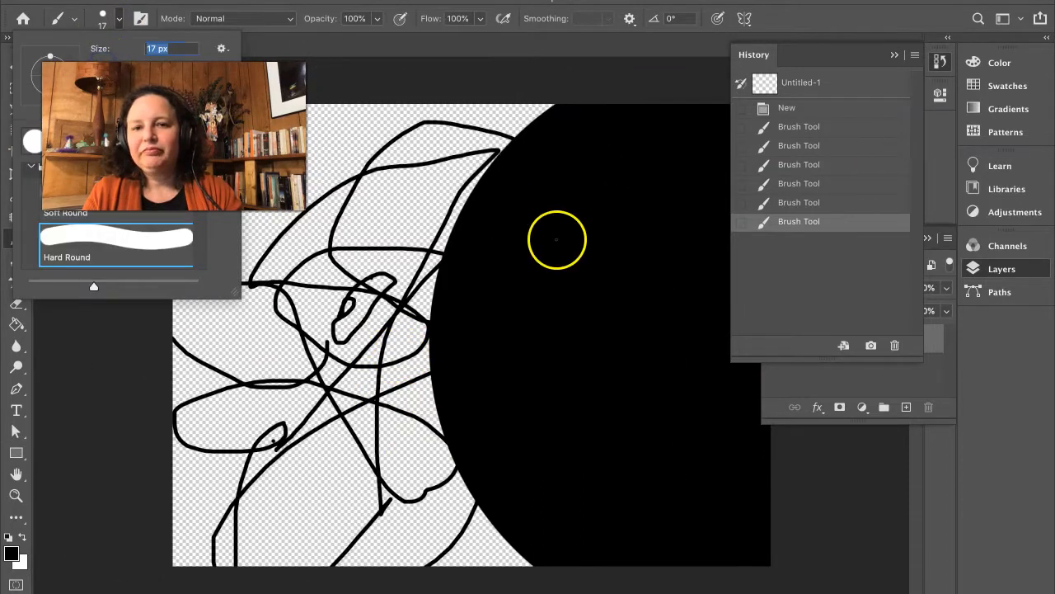
Stamp a single 17 px brush dab near the black circle's lower-left edge and switch to the Move tool
click(471, 488)
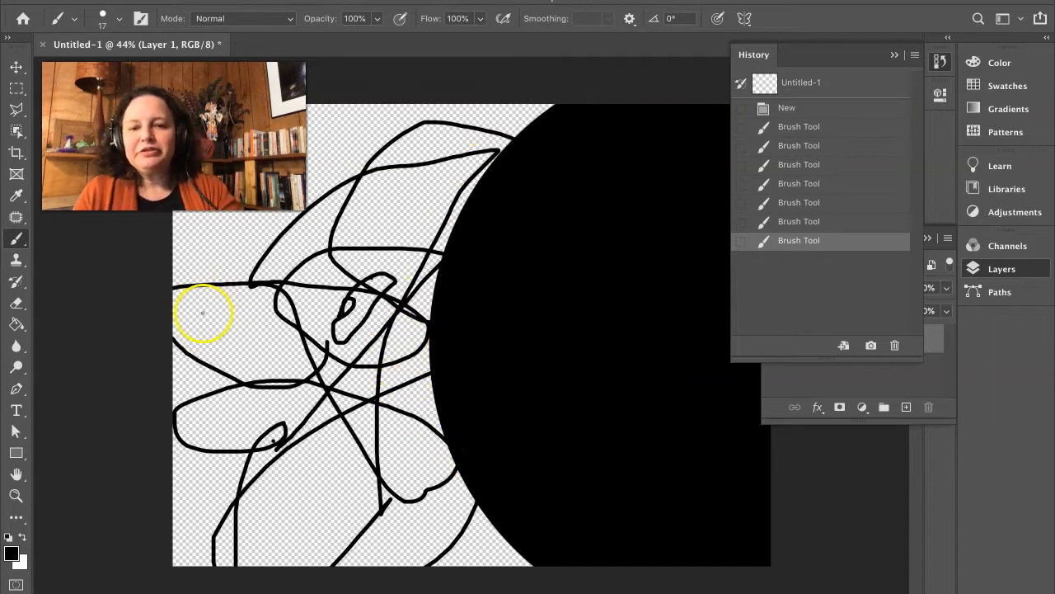
click(17, 63)
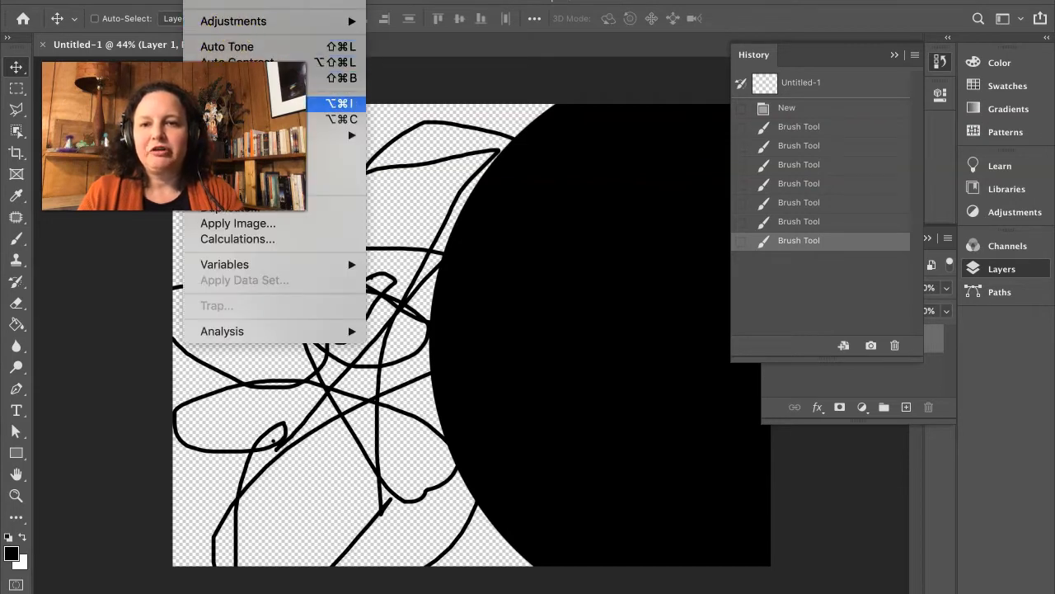
Open the Image Size settings and set the width and height units to inches
click(248, 103)
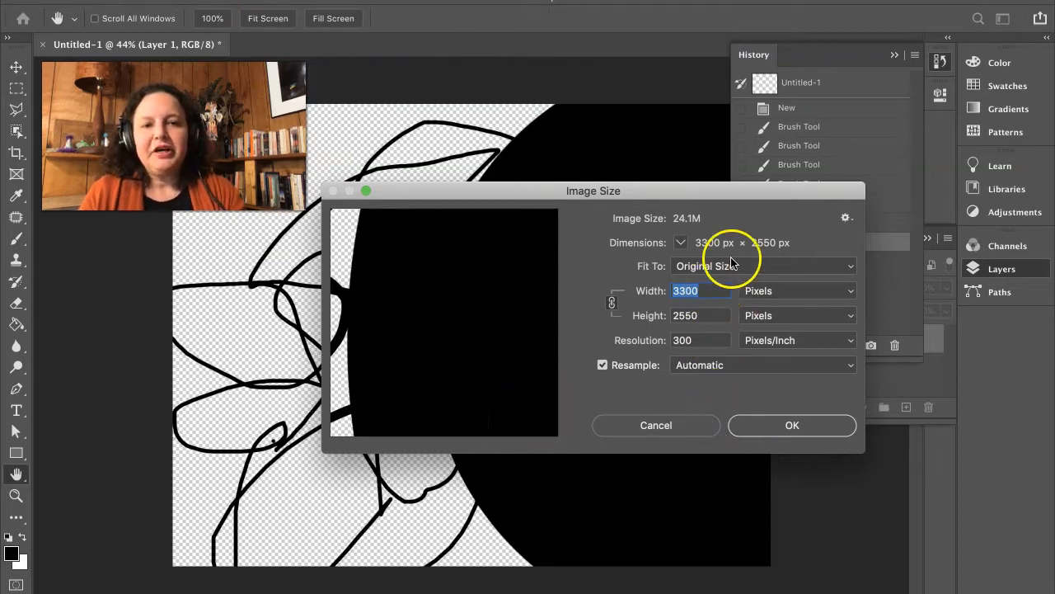
drag(729, 195, 707, 86)
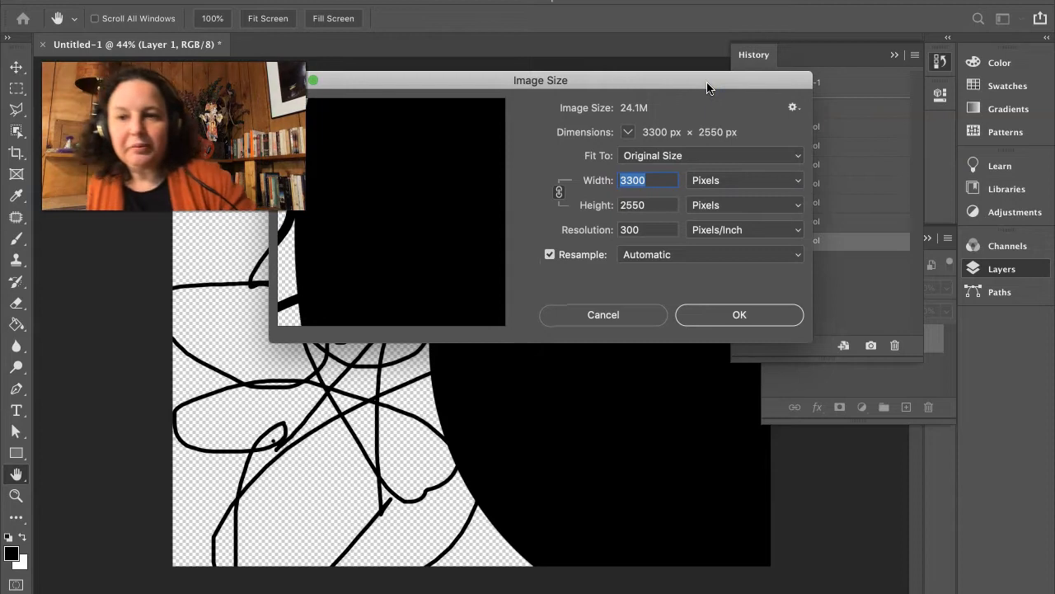
click(733, 212)
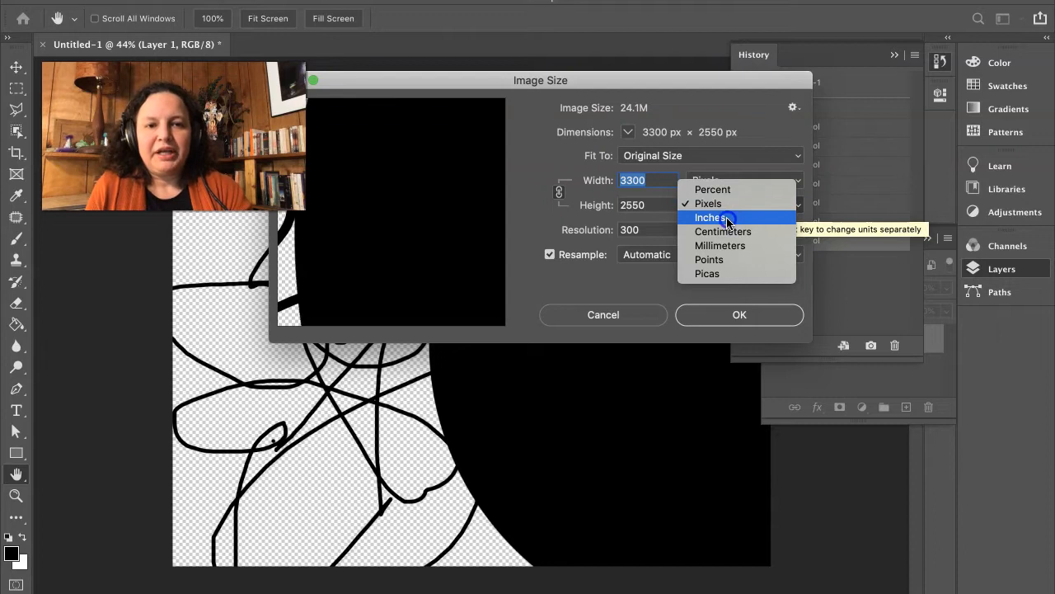
click(728, 218)
drag(664, 205, 620, 205)
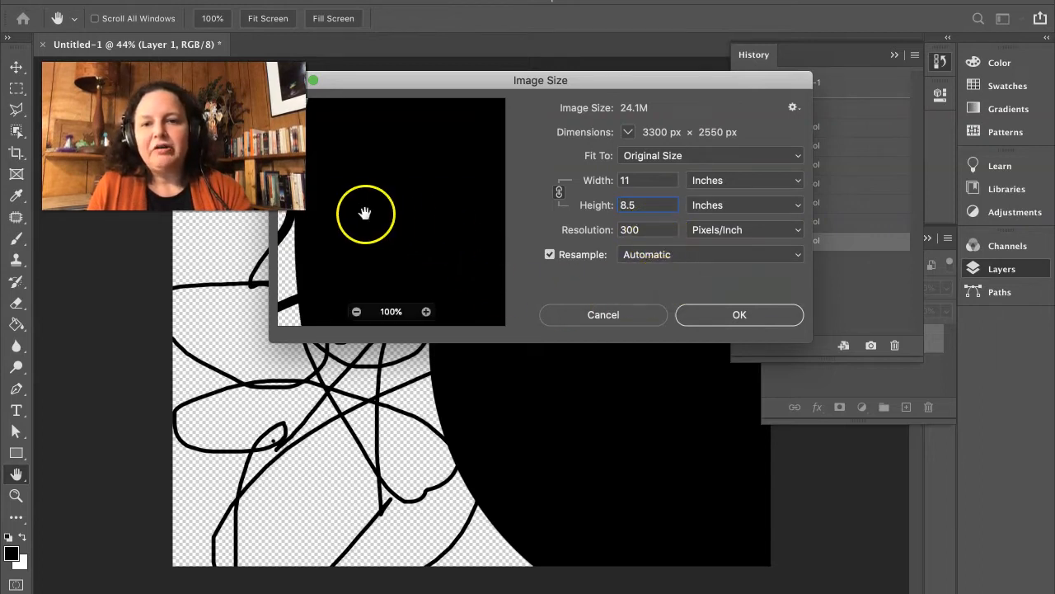
drag(337, 184, 462, 158)
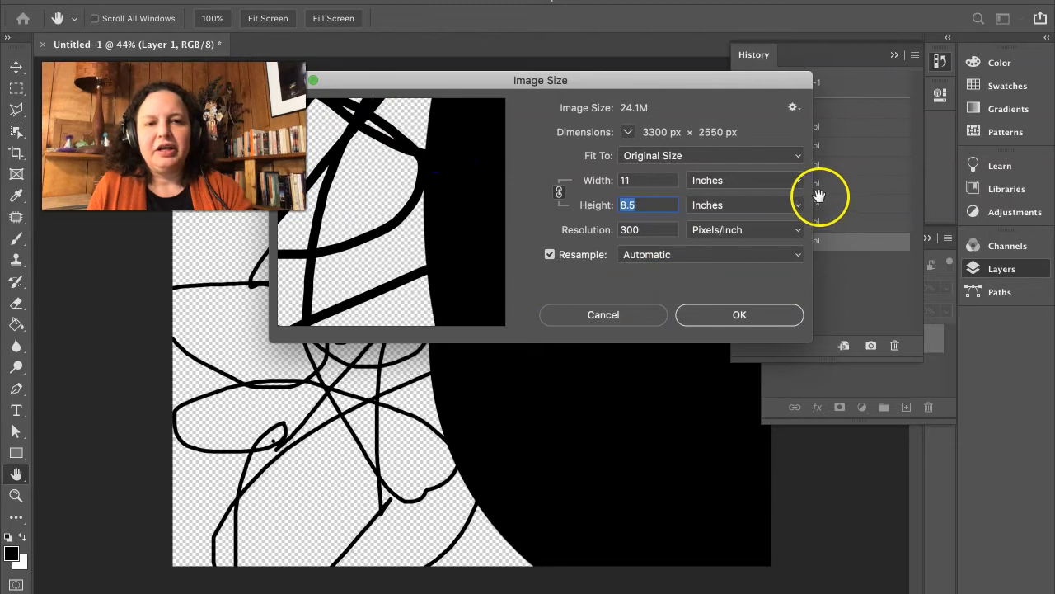
click(744, 180)
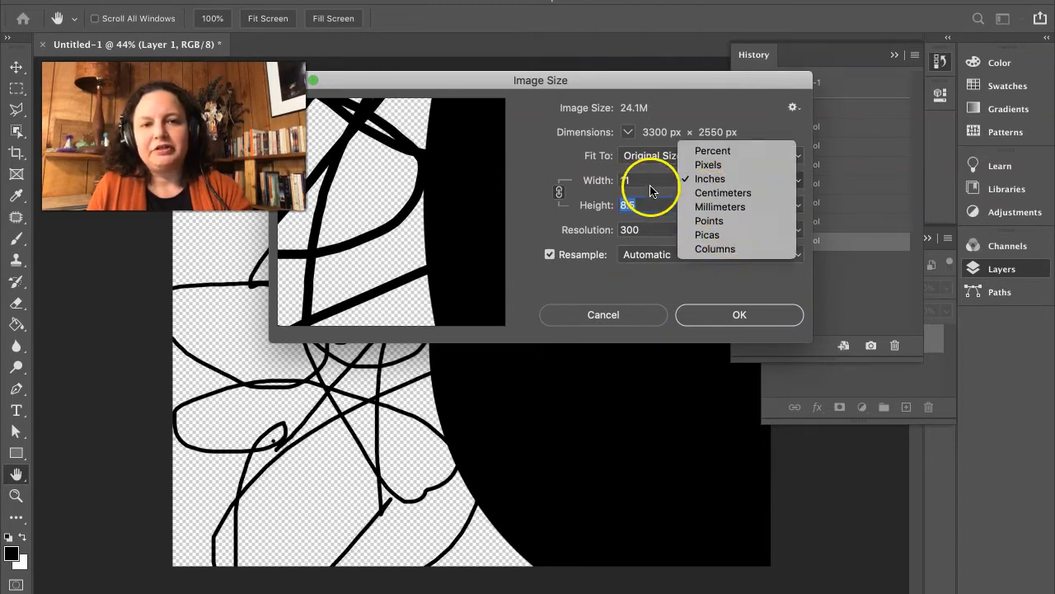
click(722, 179)
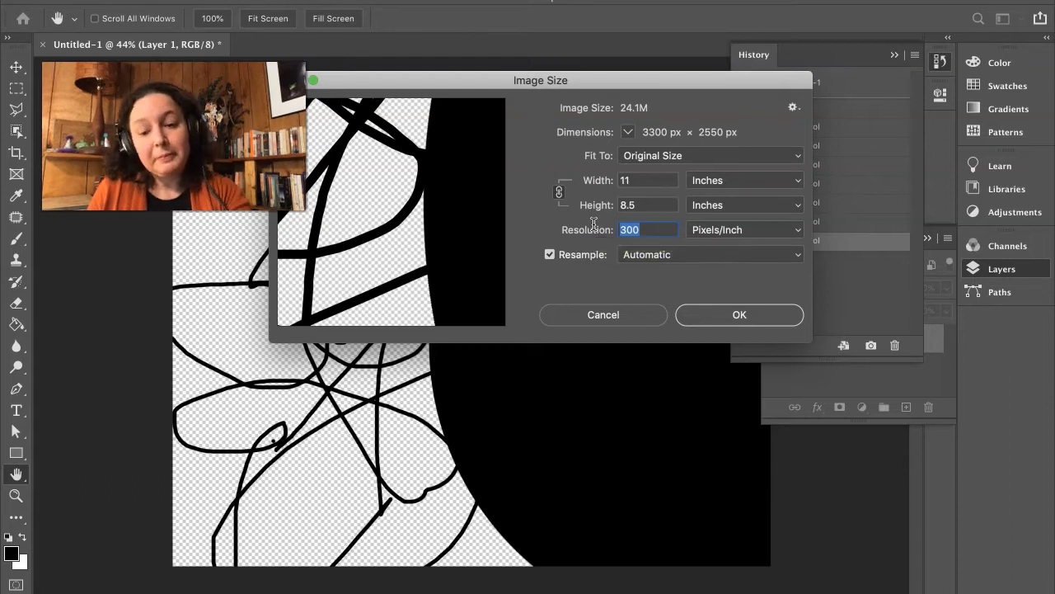
Set the image resolution to 600 pixels/inch and inspect the curved strokes in the preview
double_click(640, 229)
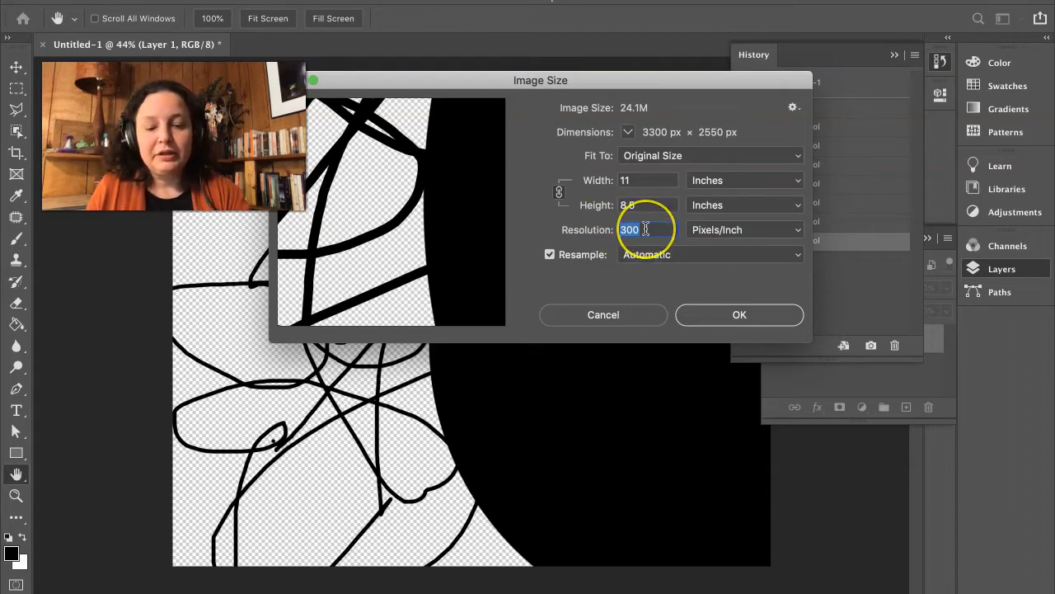
text(600)
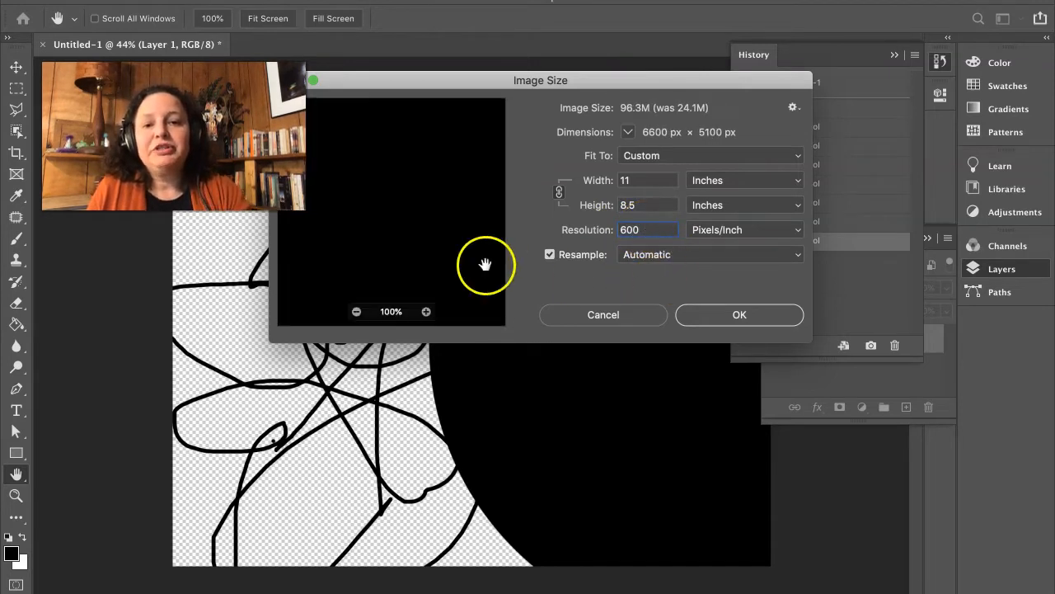
drag(343, 215, 641, 134)
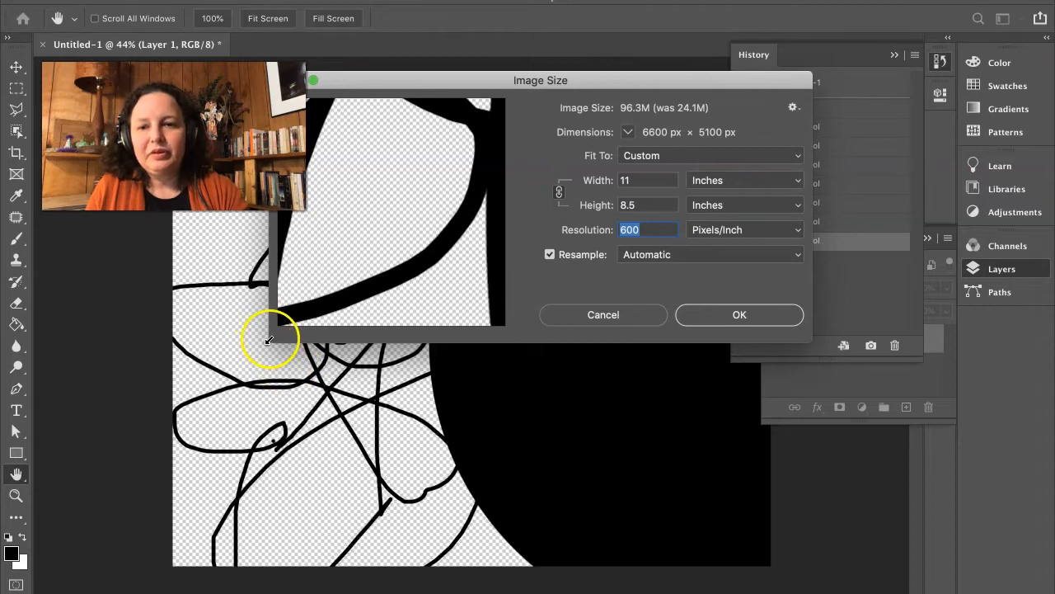
Enlarge the Image Size dialog and examine the crossing scribble lines in its preview
drag(271, 339, 123, 536)
drag(461, 81, 651, 63)
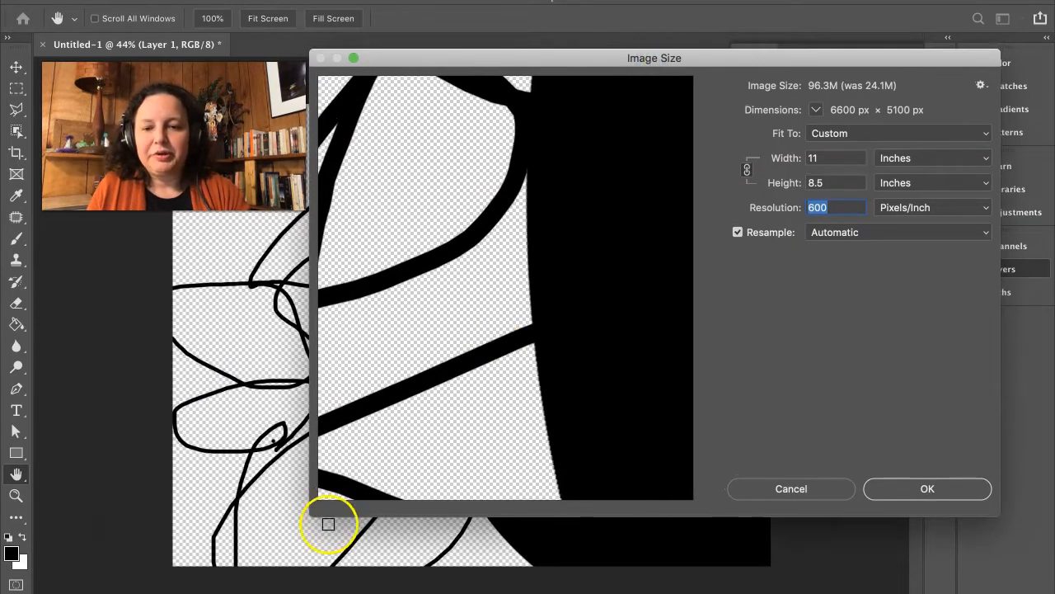
drag(310, 515, 191, 571)
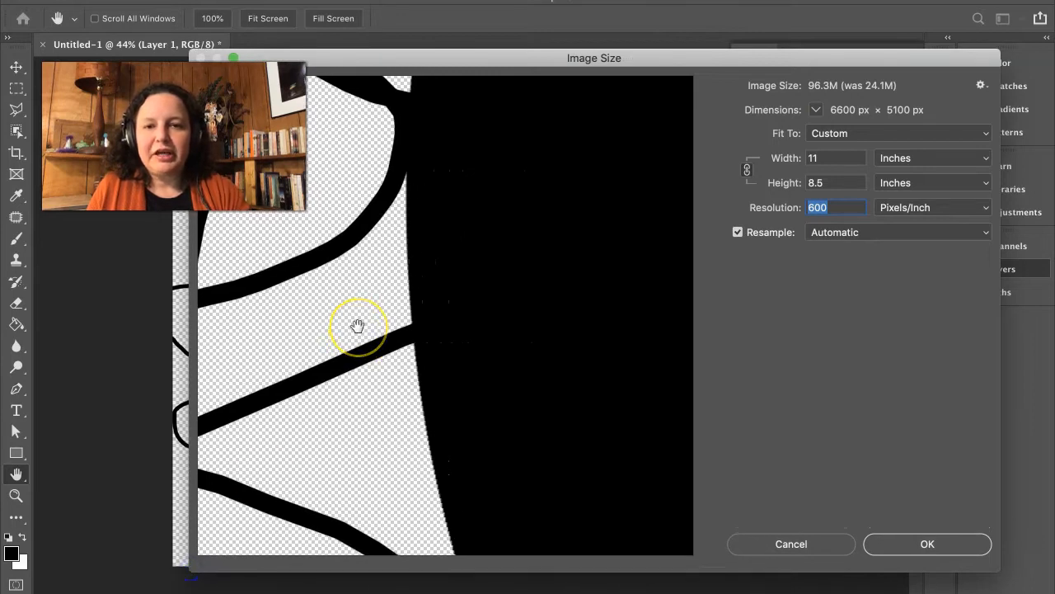
mouse_move(358, 326)
mouse_down()
mouse_move(551, 404)
mouse_move(594, 440)
mouse_move(580, 469)
mouse_move(588, 530)
mouse_up()
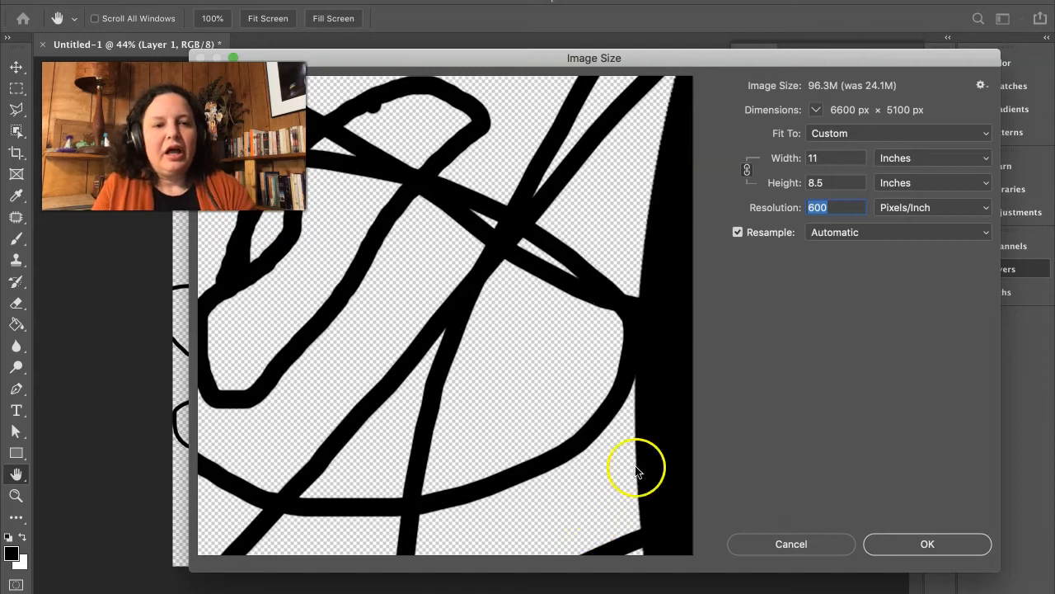
Turn resampling off and back on, and switch the dimension units to pixels and back to inches
click(738, 233)
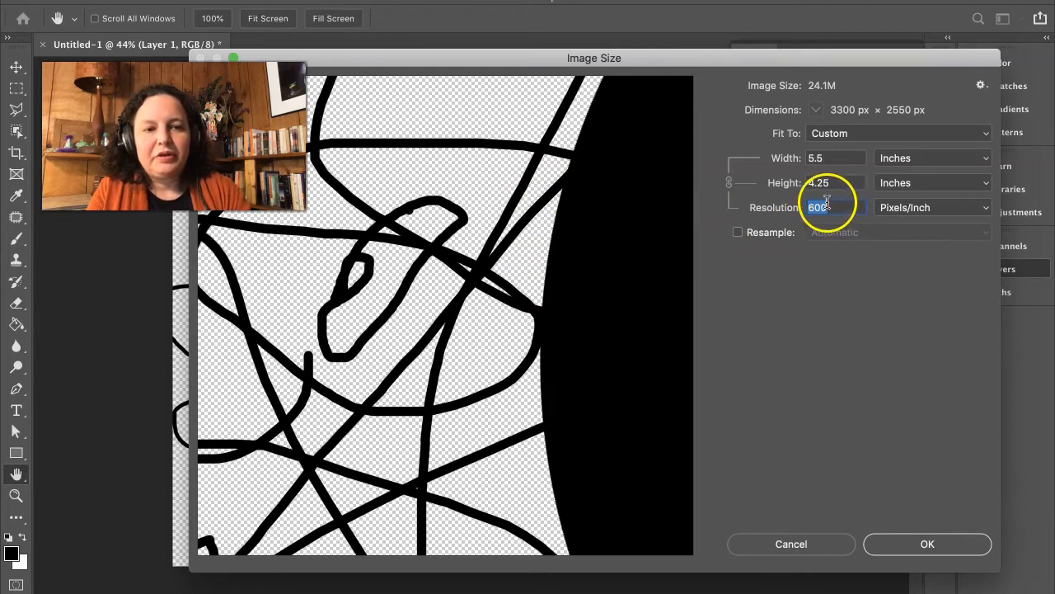
click(738, 233)
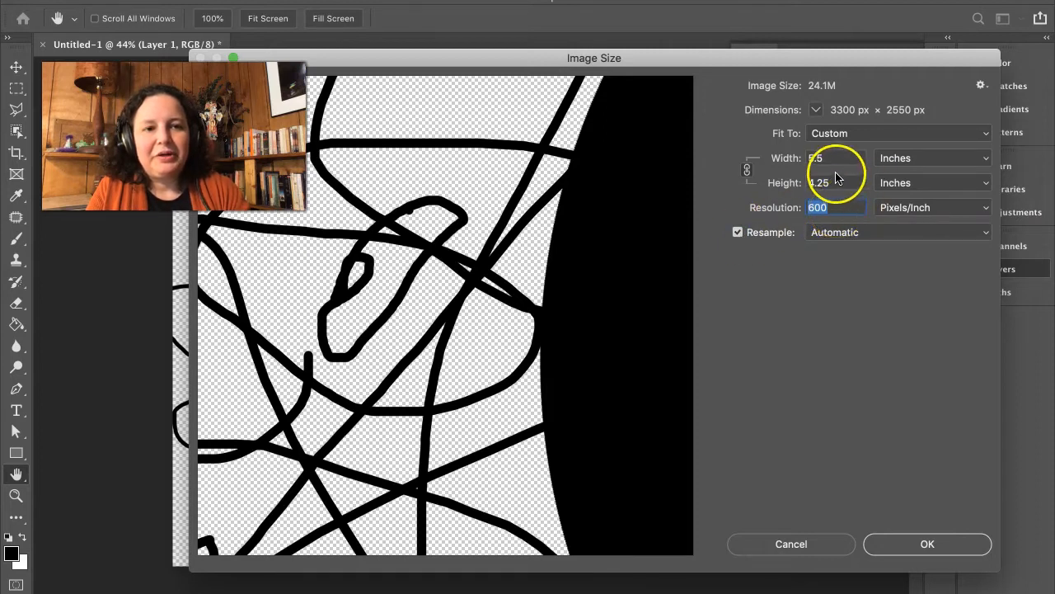
click(915, 158)
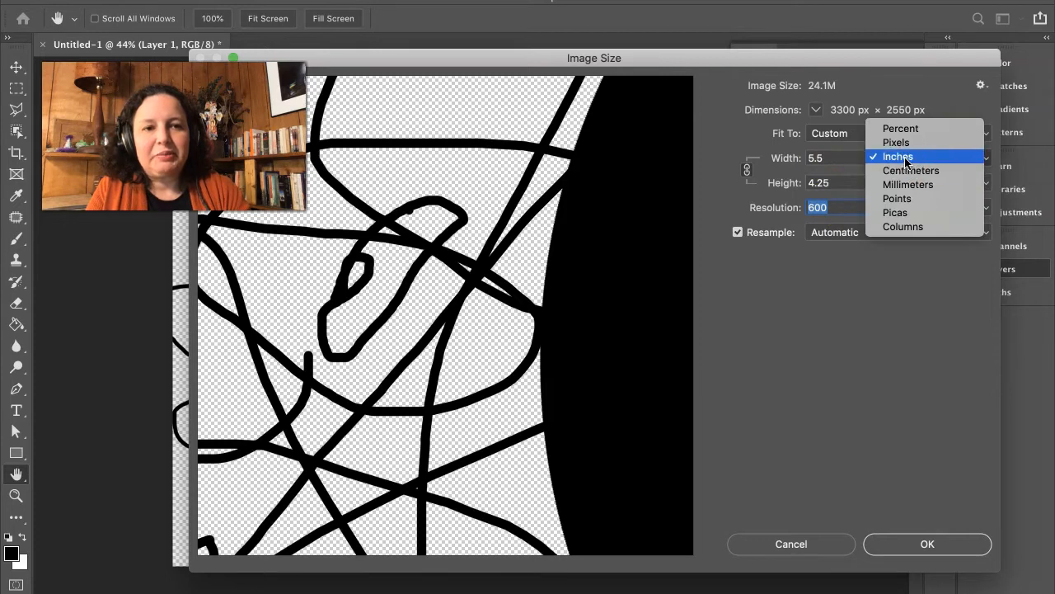
click(904, 142)
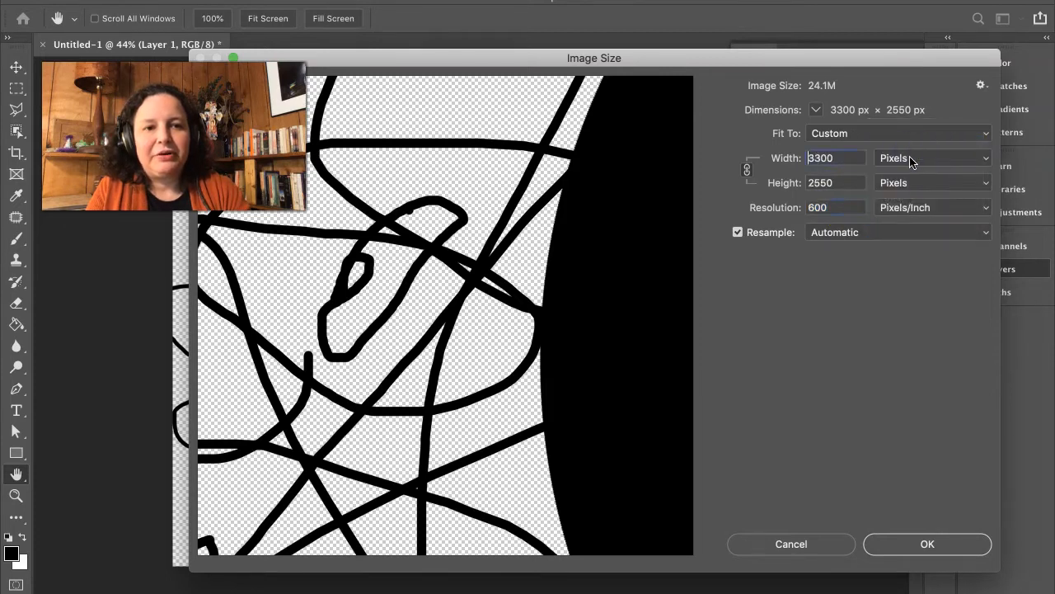
click(918, 159)
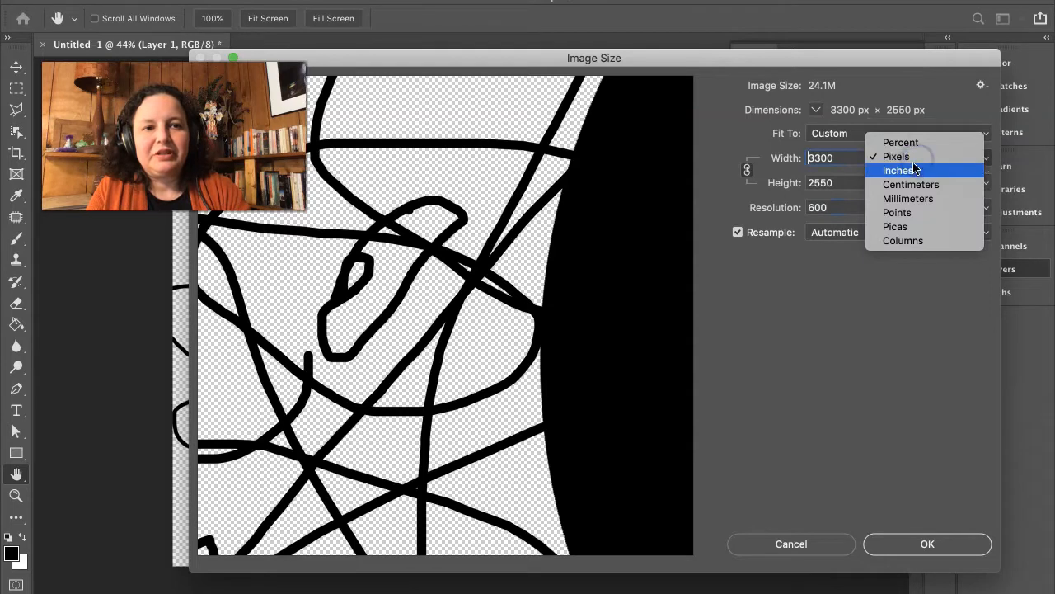
click(915, 158)
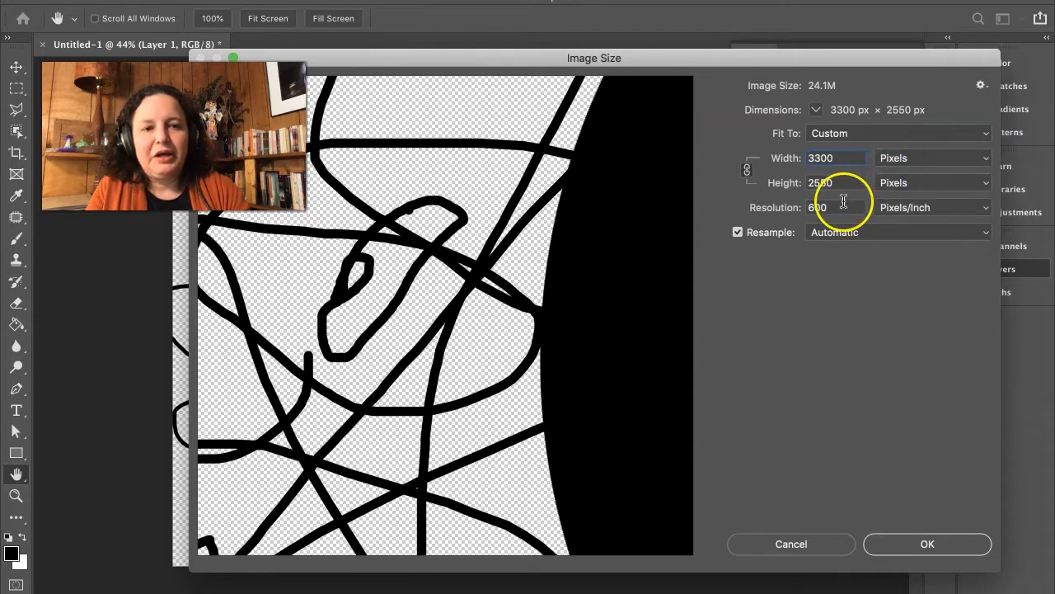
click(887, 159)
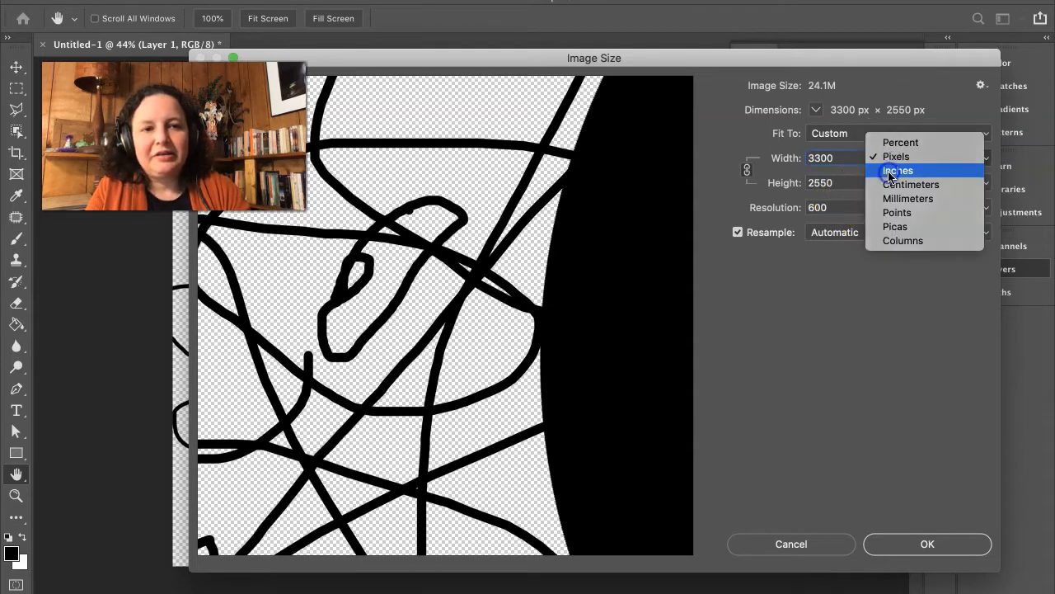
click(895, 170)
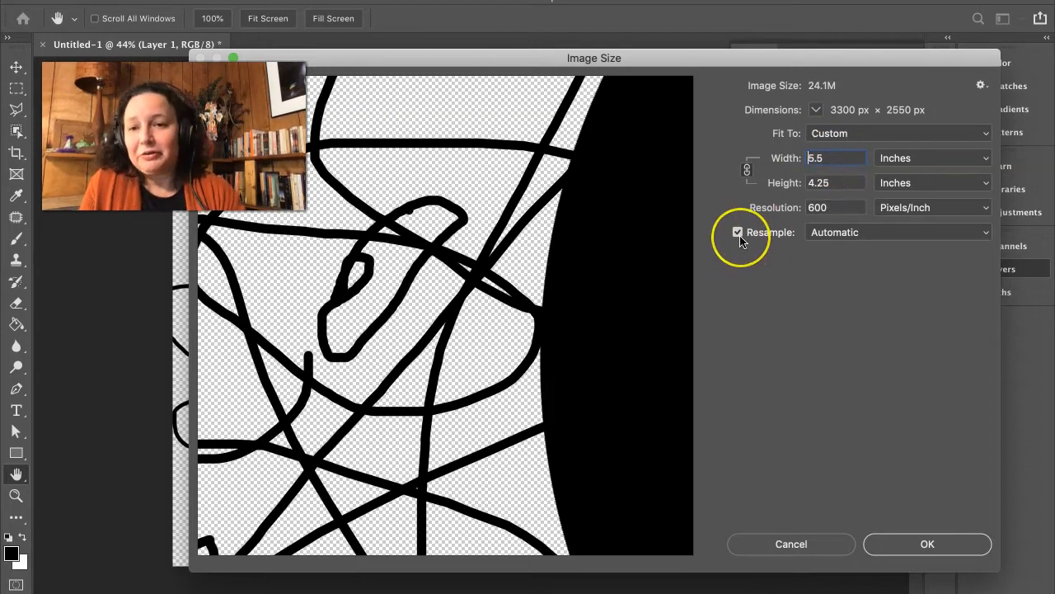
Enter a width of 8.5 inches, followed by a height of 11 inches, with the proportions linked
click(834, 153)
text(8.)
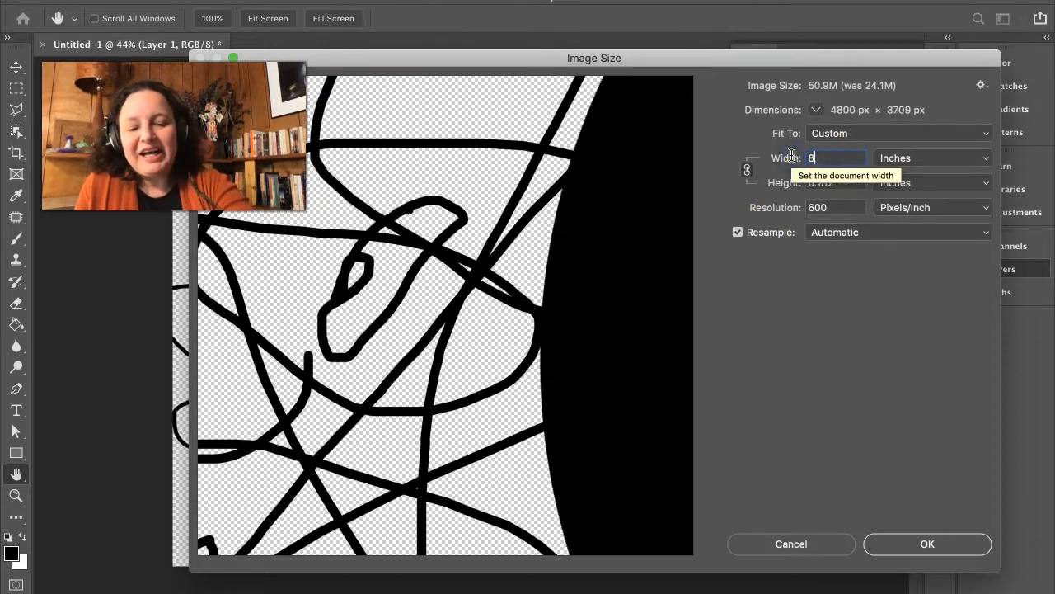
text(5)
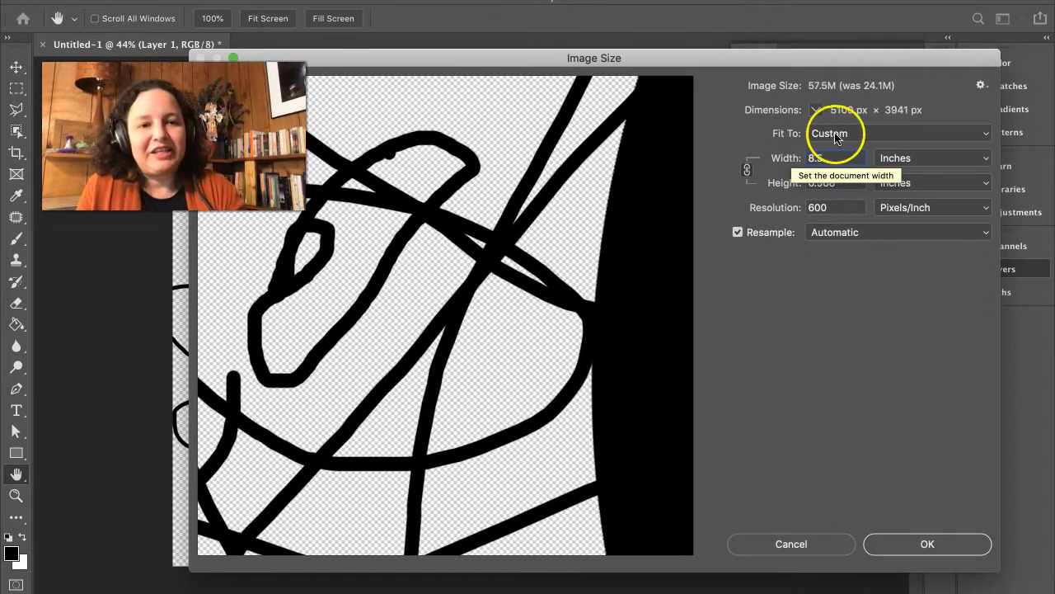
double_click(841, 183)
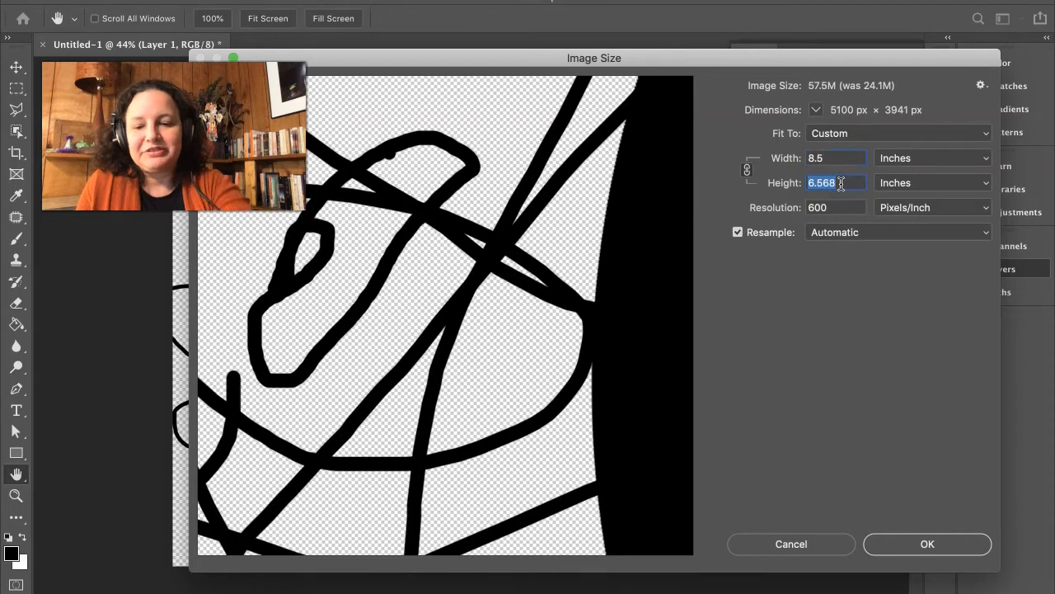
text(11)
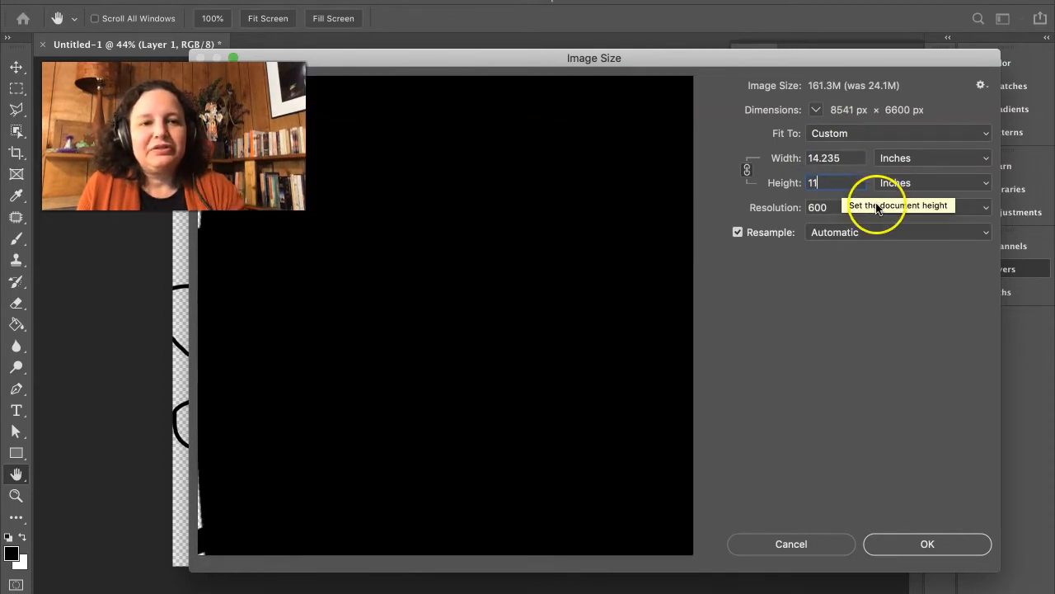
Inspect the stroke edges in the enlarged preview and review the available resampling methods
double_click(835, 208)
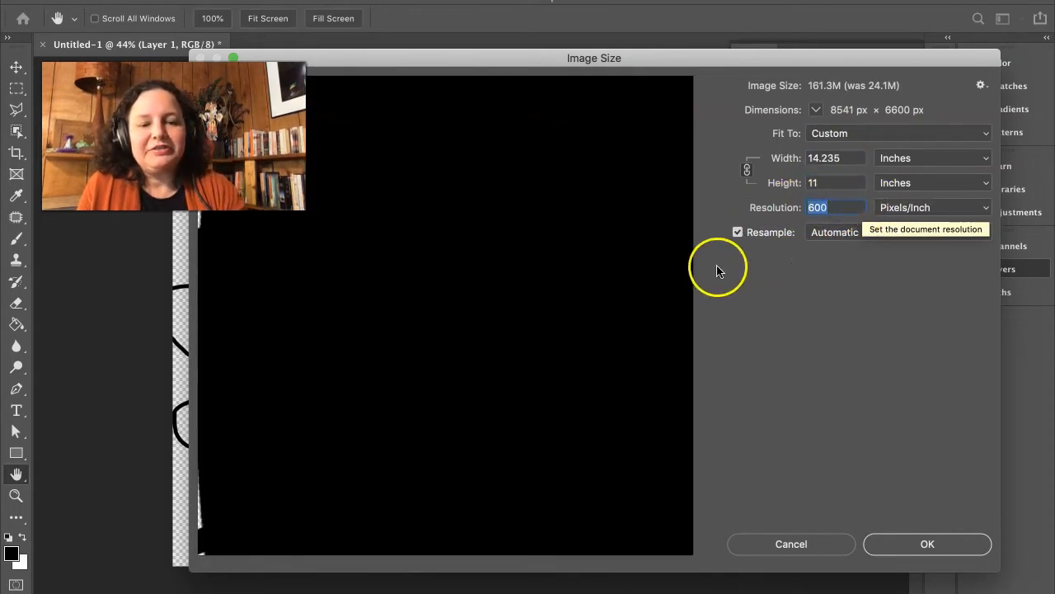
drag(276, 266, 704, 300)
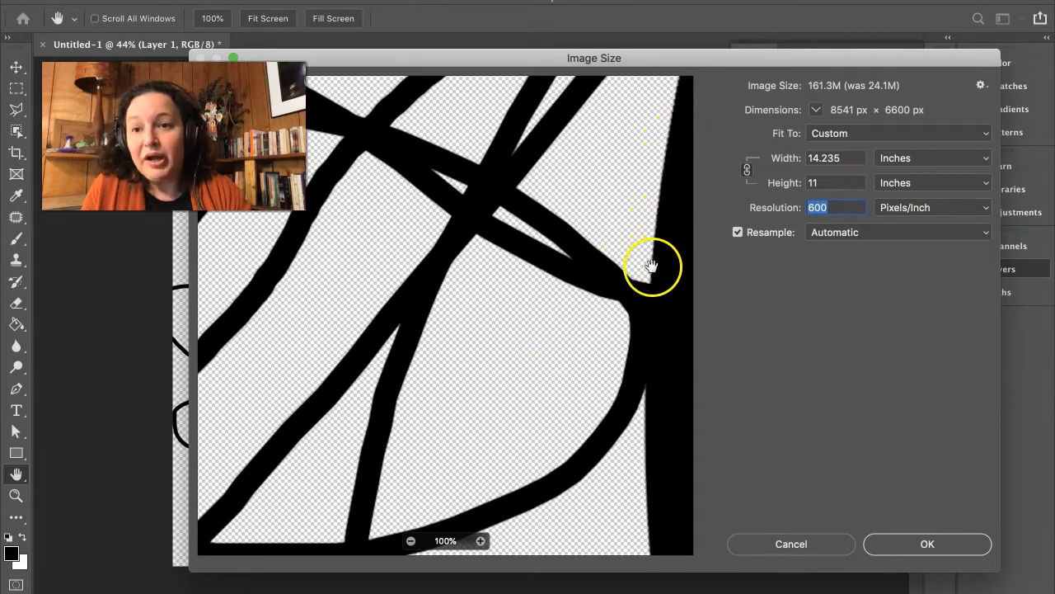
drag(653, 193, 596, 247)
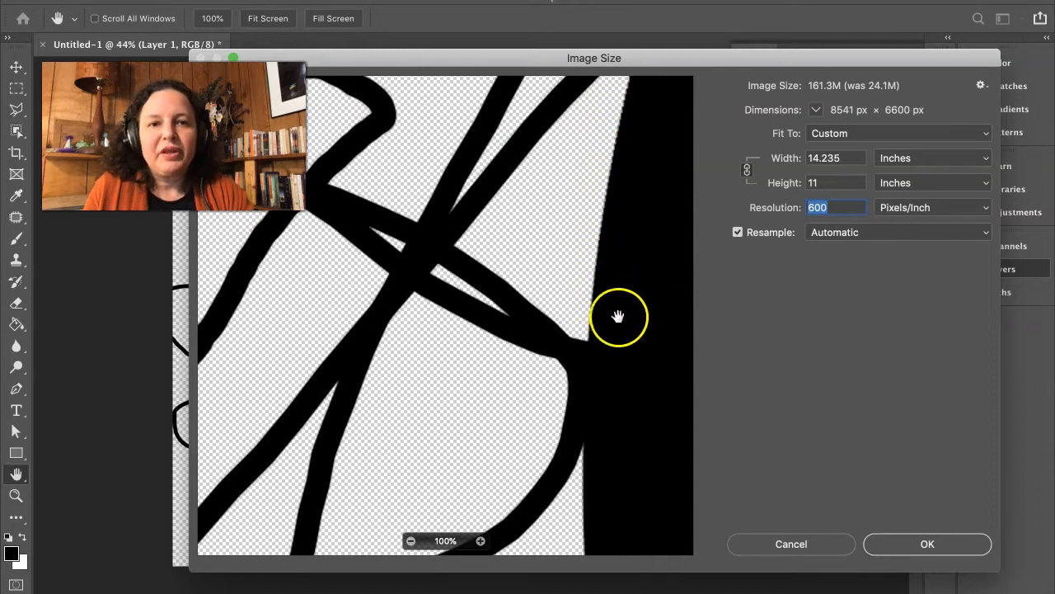
click(961, 232)
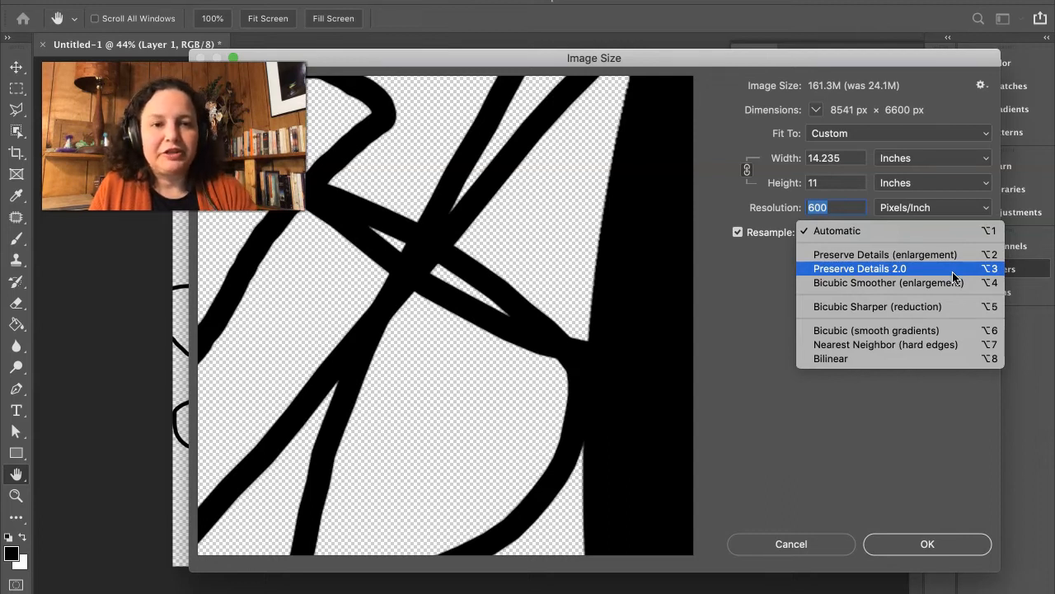
click(748, 289)
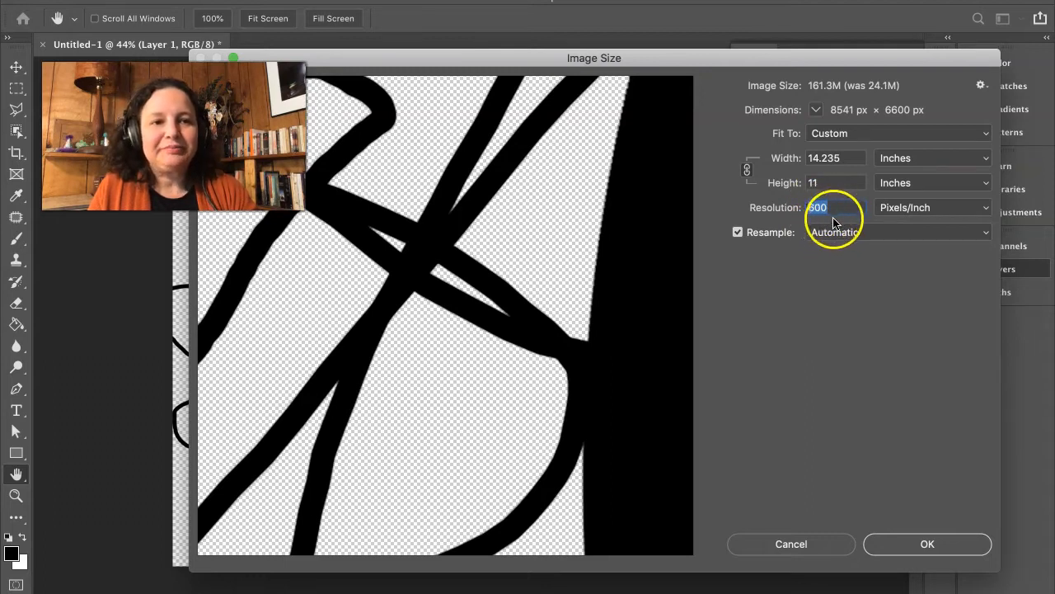
Set the image height to 8.5 inches with the proportions linked
double_click(847, 159)
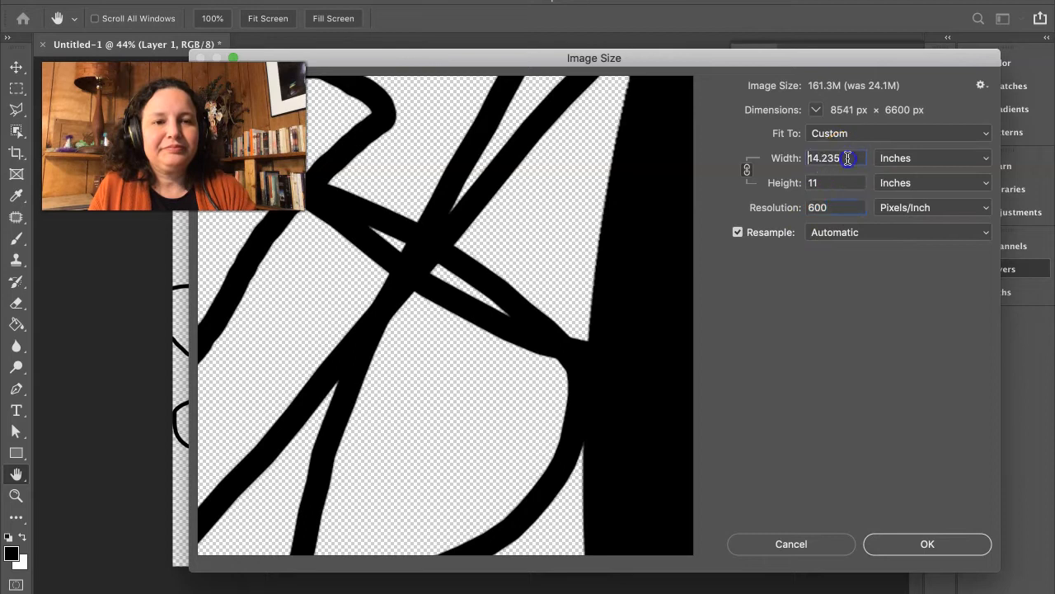
click(833, 182)
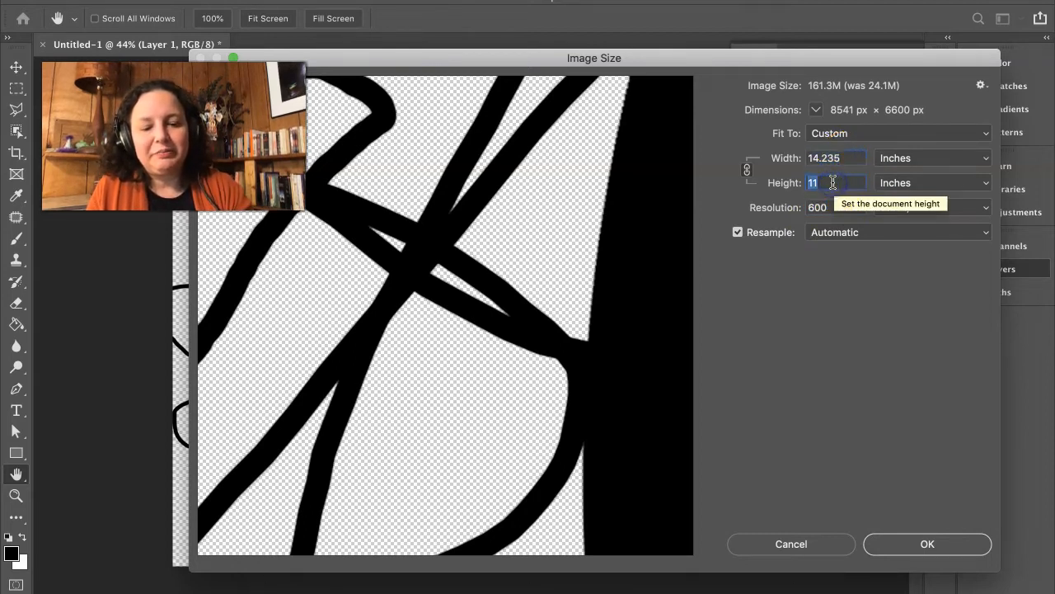
text(8.5)
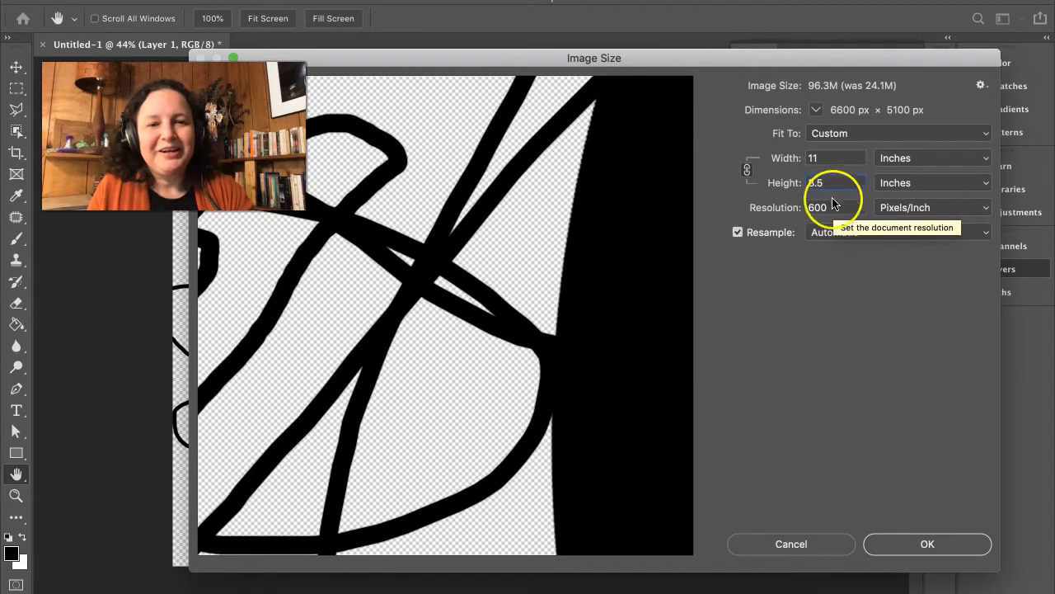
Change the resampling method to Bicubic Smoother (enlargement), then to Nearest Neighbor (hard edges), comparing the stroke edges in the preview
click(831, 208)
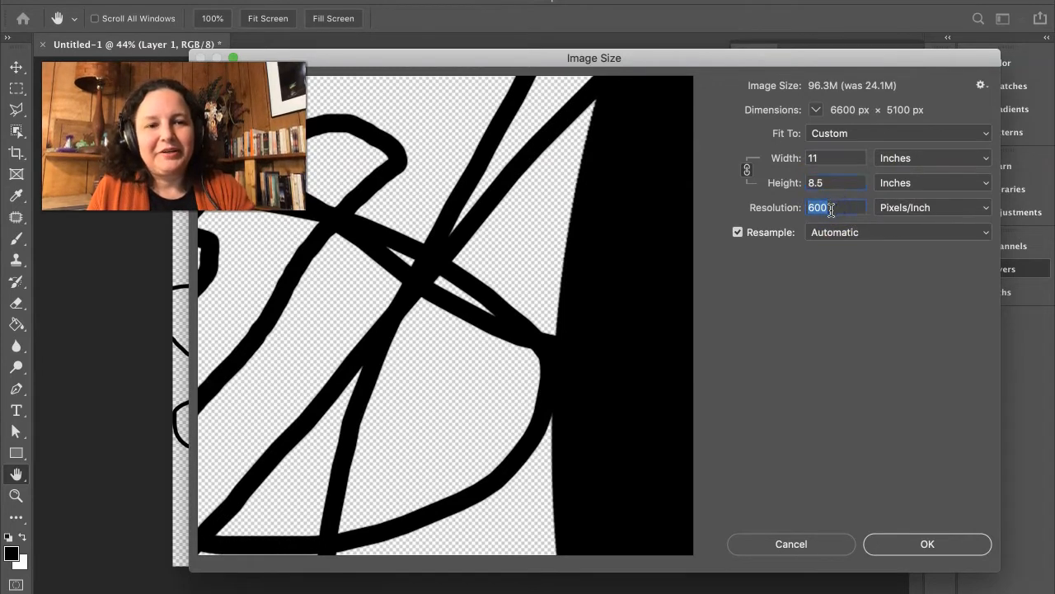
click(839, 233)
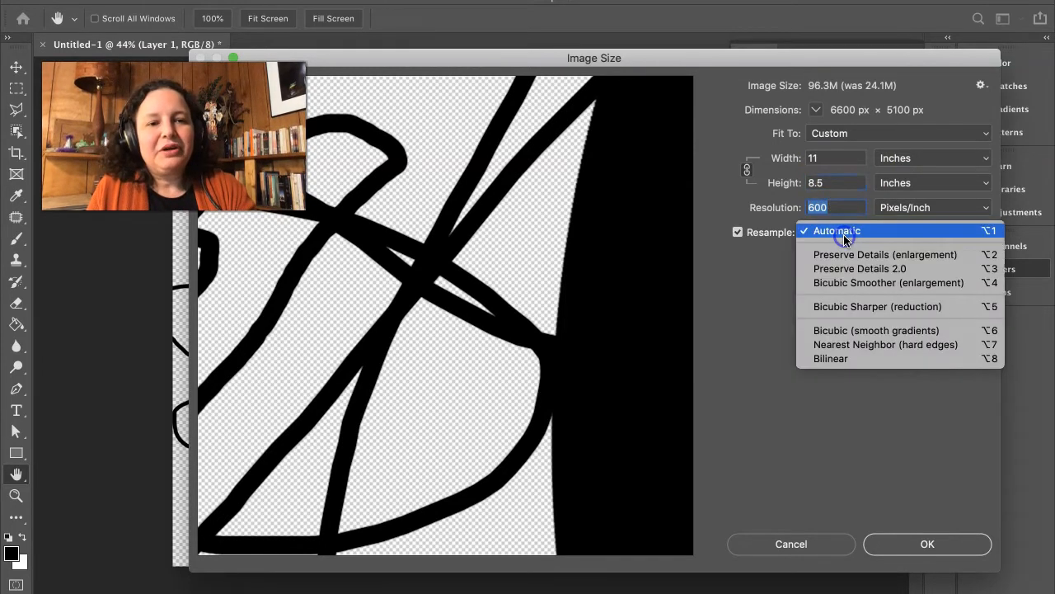
click(838, 283)
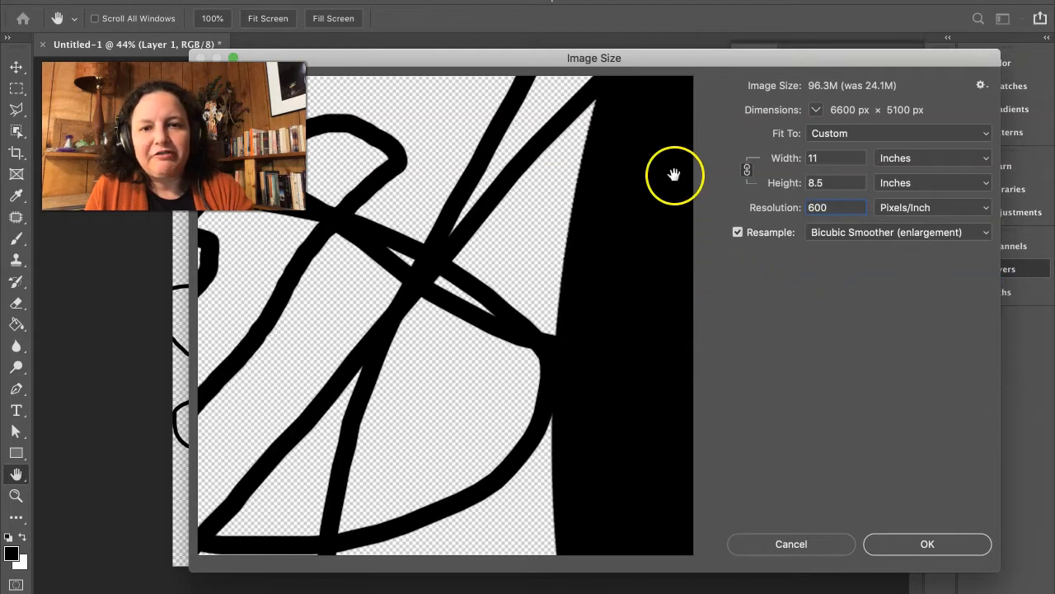
drag(614, 169, 556, 319)
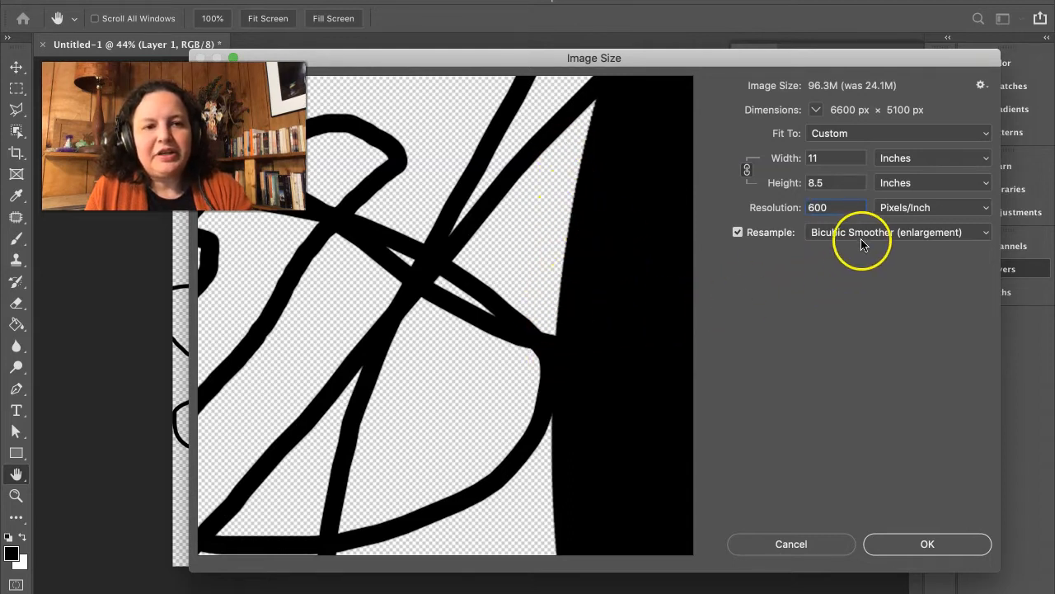
click(865, 235)
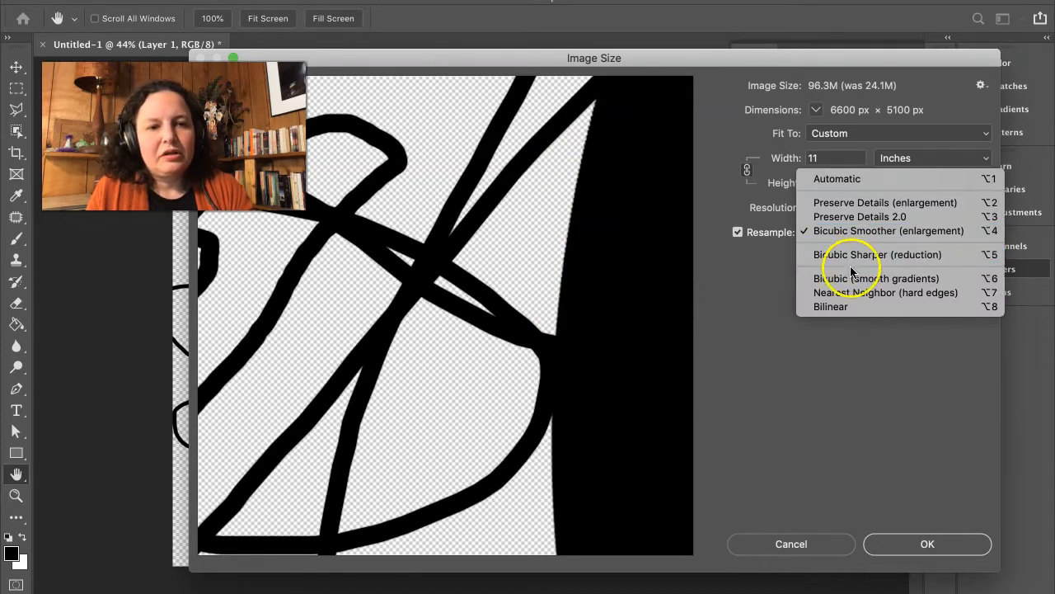
click(845, 294)
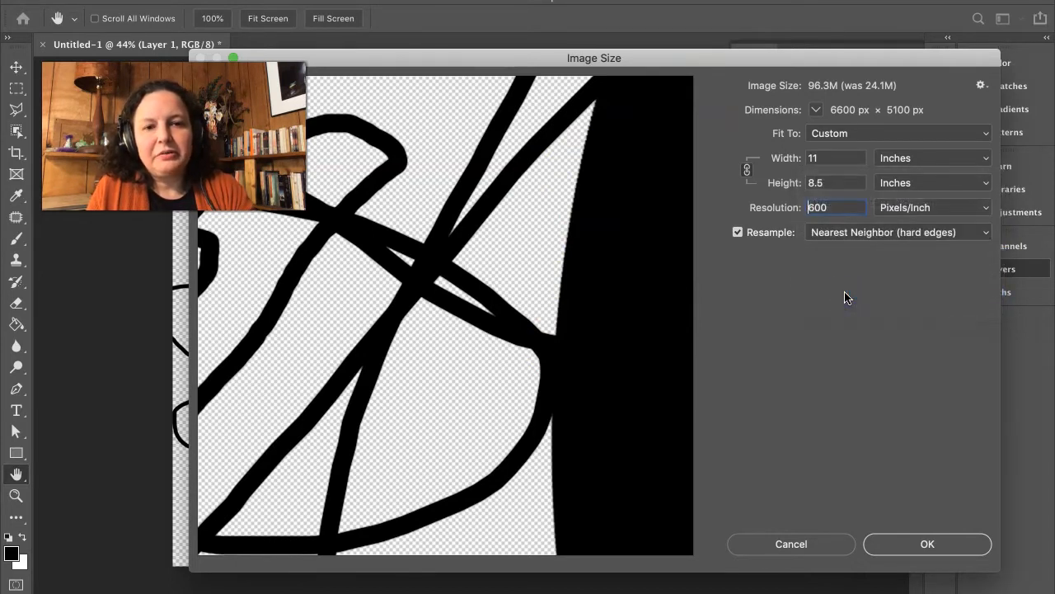
mouse_move(447, 277)
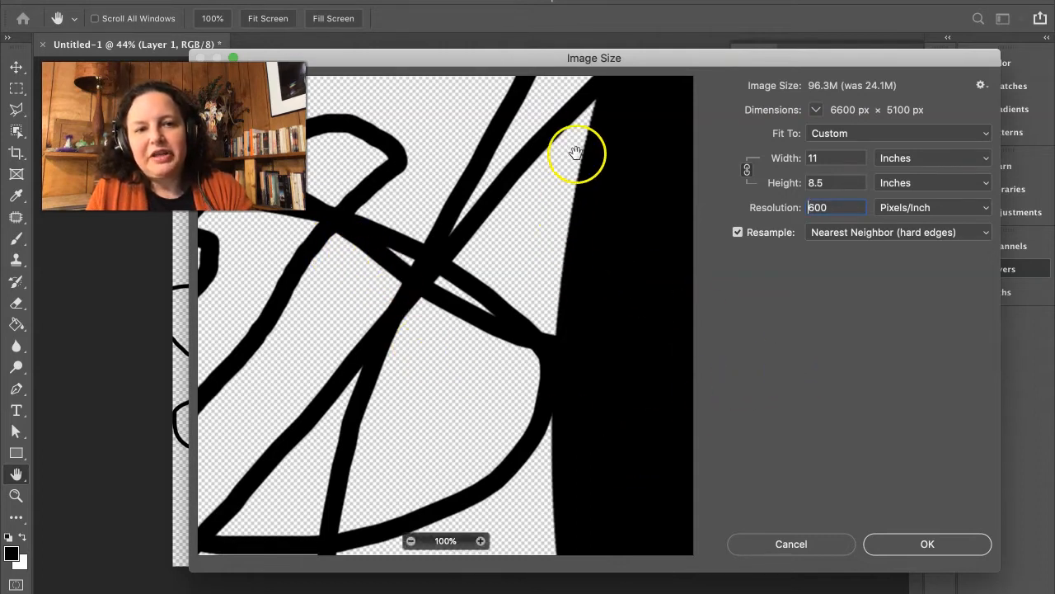
Set the resolution to 2400 pixels/inch and inspect the enlarged stroke edges across the preview
click(831, 206)
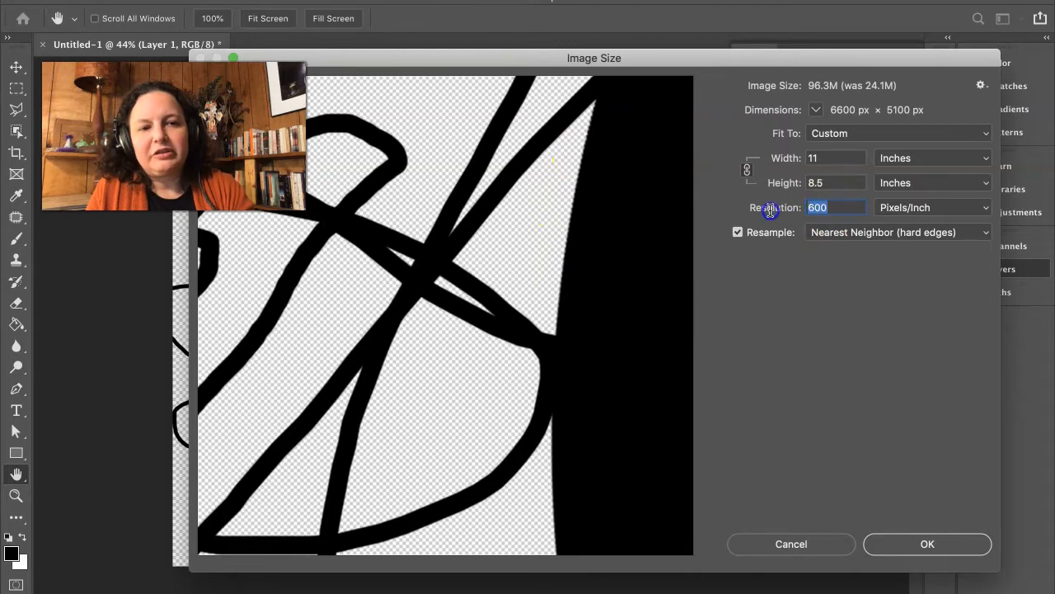
text(2400)
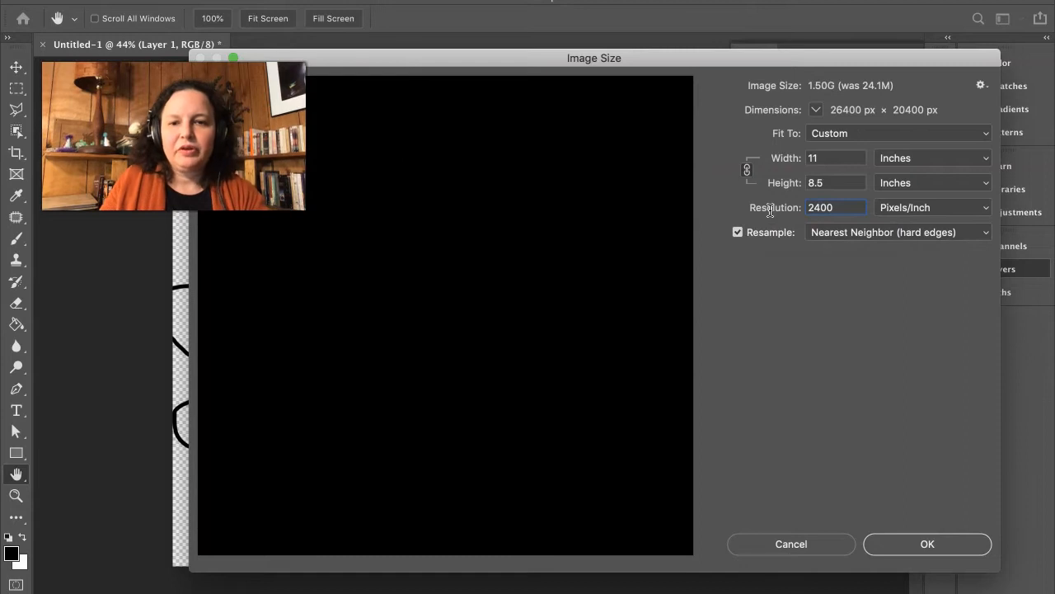
click(284, 248)
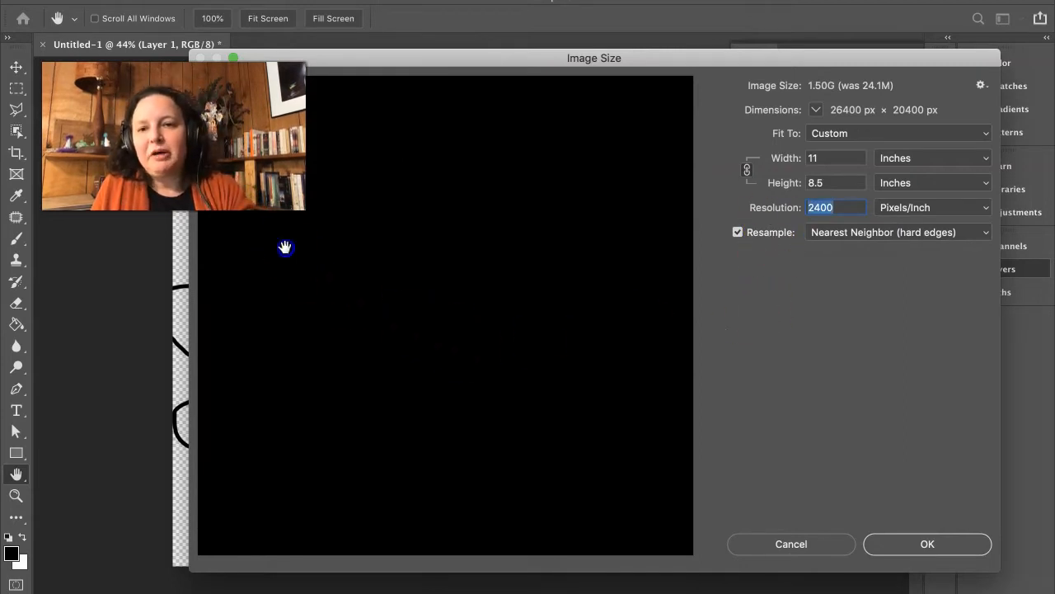
drag(284, 247, 676, 216)
drag(306, 240, 710, 219)
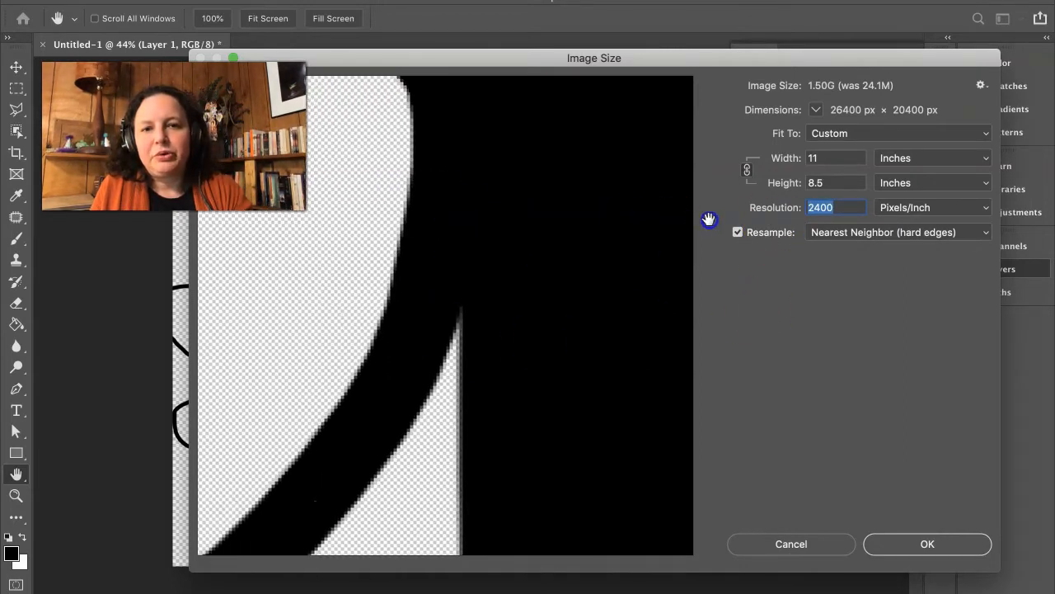
drag(626, 240, 436, 282)
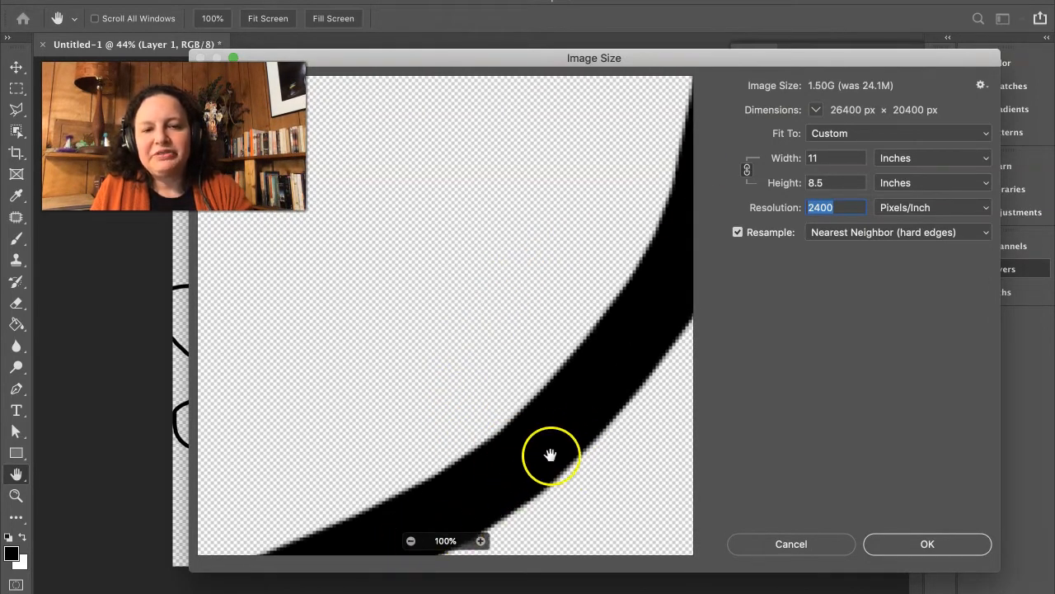
mouse_move(445, 304)
mouse_down()
mouse_move(443, 295)
mouse_move(441, 478)
mouse_move(417, 561)
mouse_up()
drag(479, 269, 406, 296)
drag(435, 261, 380, 441)
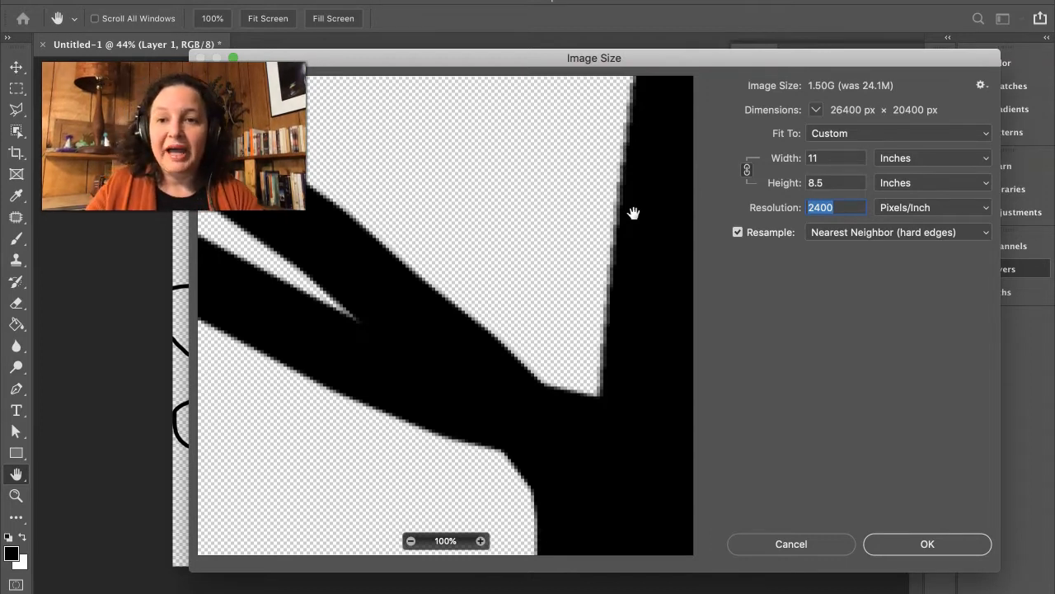
Switch the resampling method to Bicubic Smoother (enlargement), check the stroke edges, and return it to Automatic
click(838, 235)
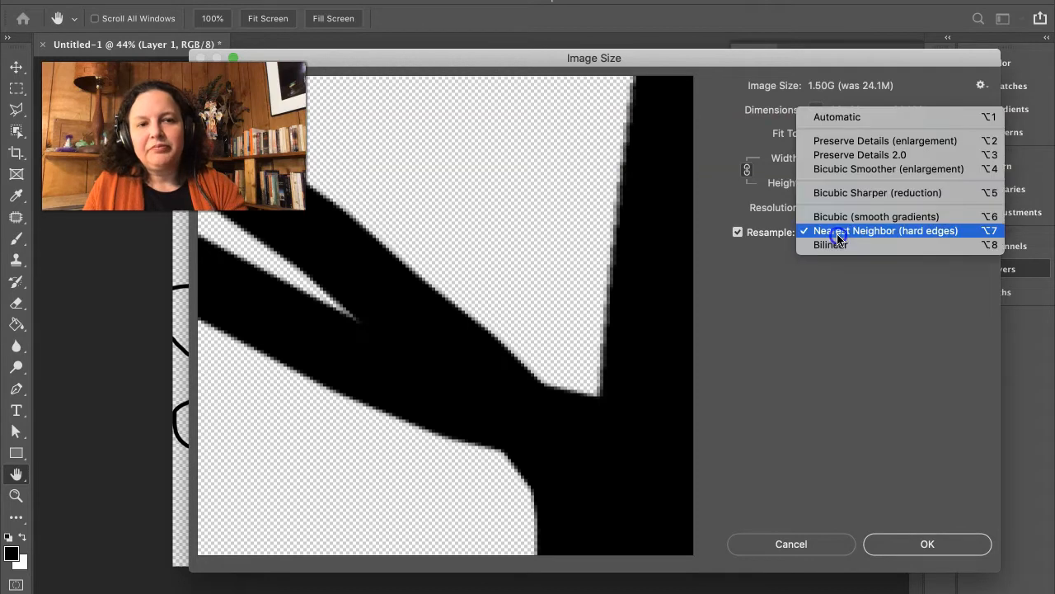
click(858, 169)
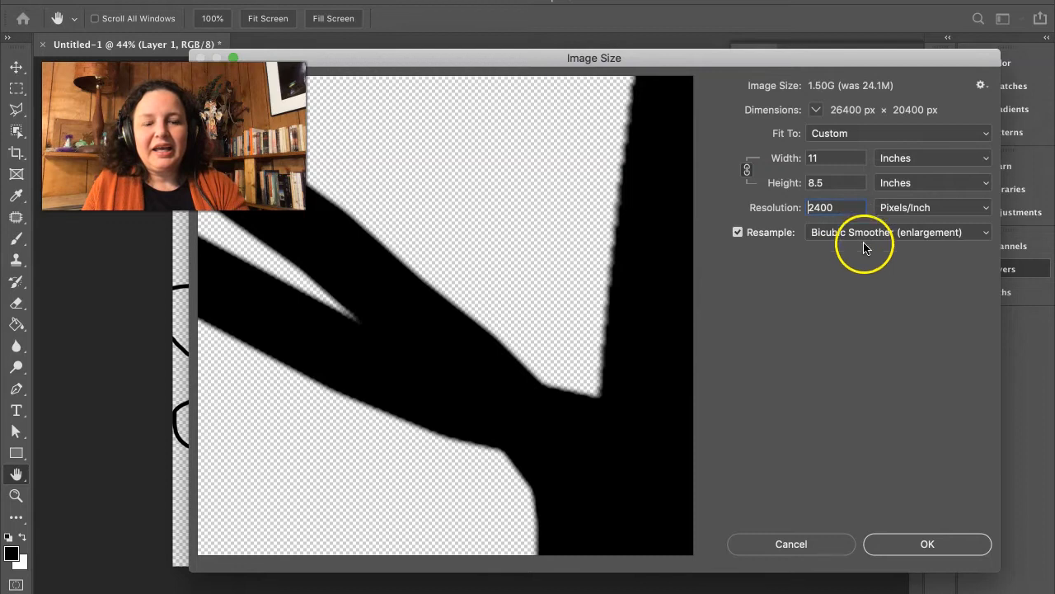
mouse_move(595, 306)
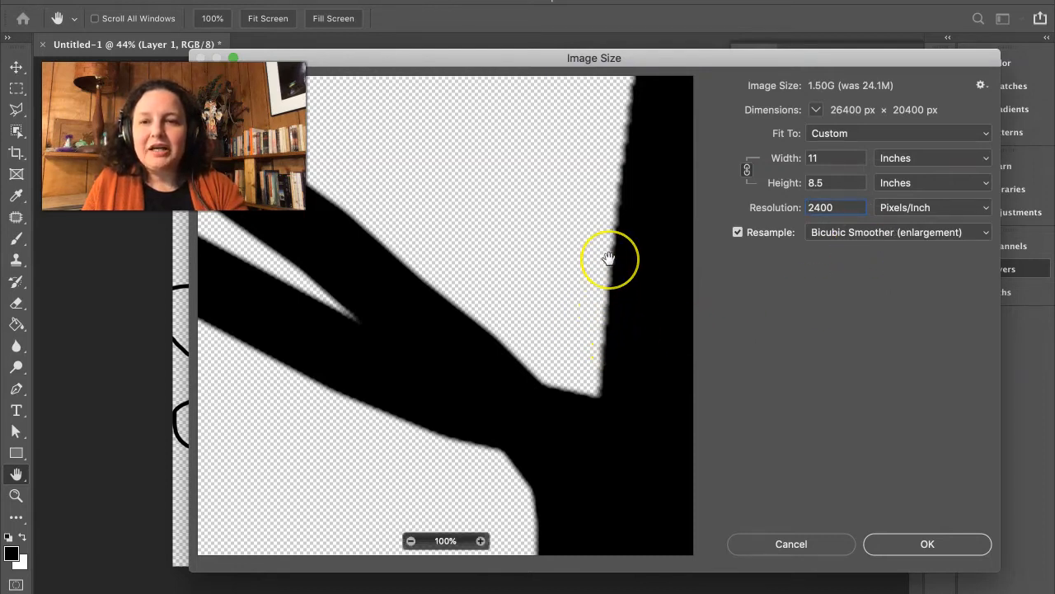
click(839, 234)
click(849, 178)
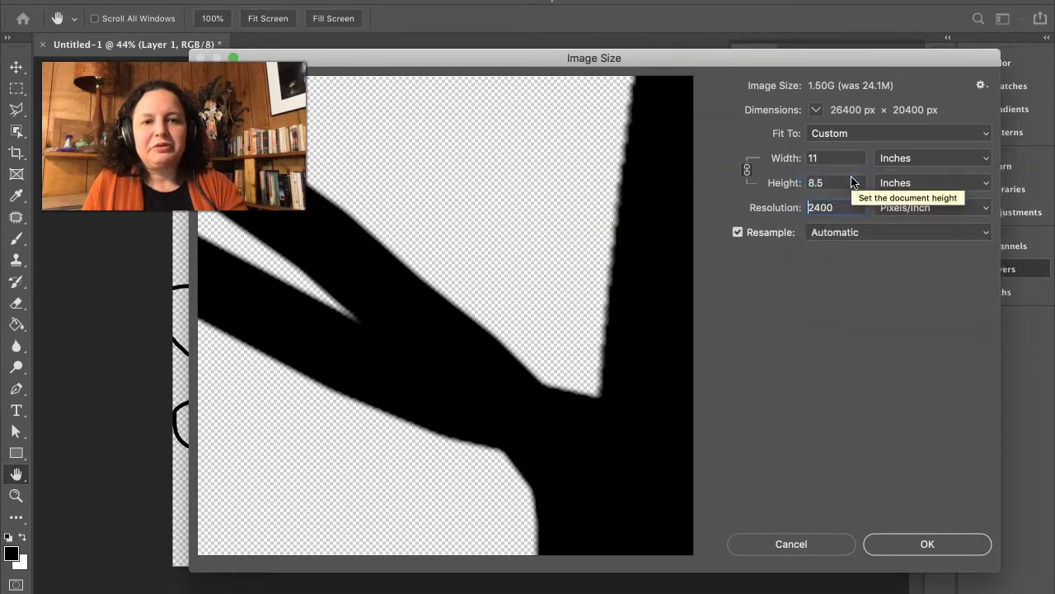
Set the resolution to 300 pixels/inch and examine the thin strokes beside the black shape in the preview
drag(835, 207, 795, 207)
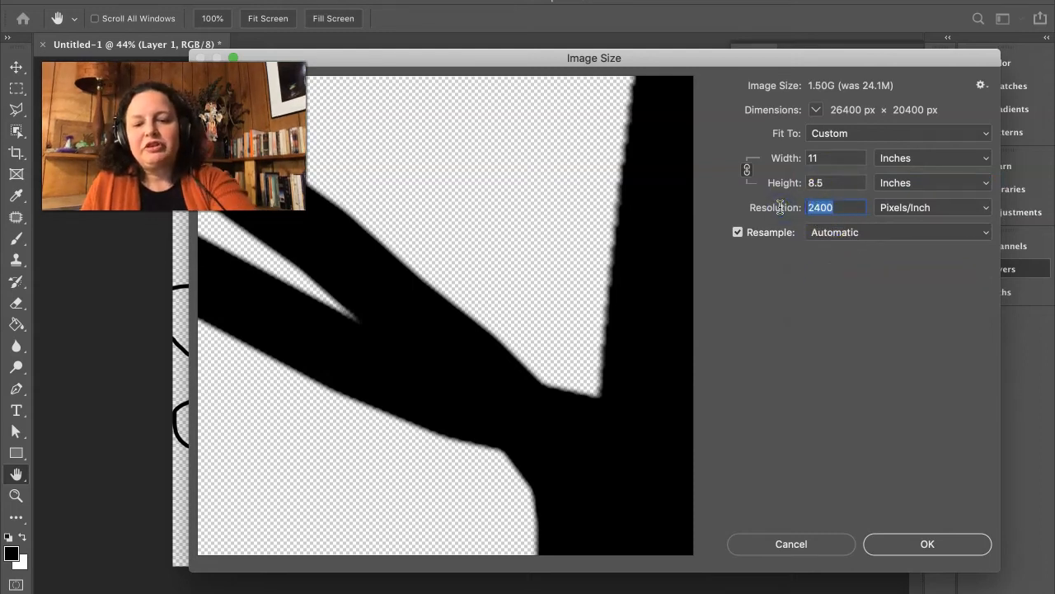
text(300)
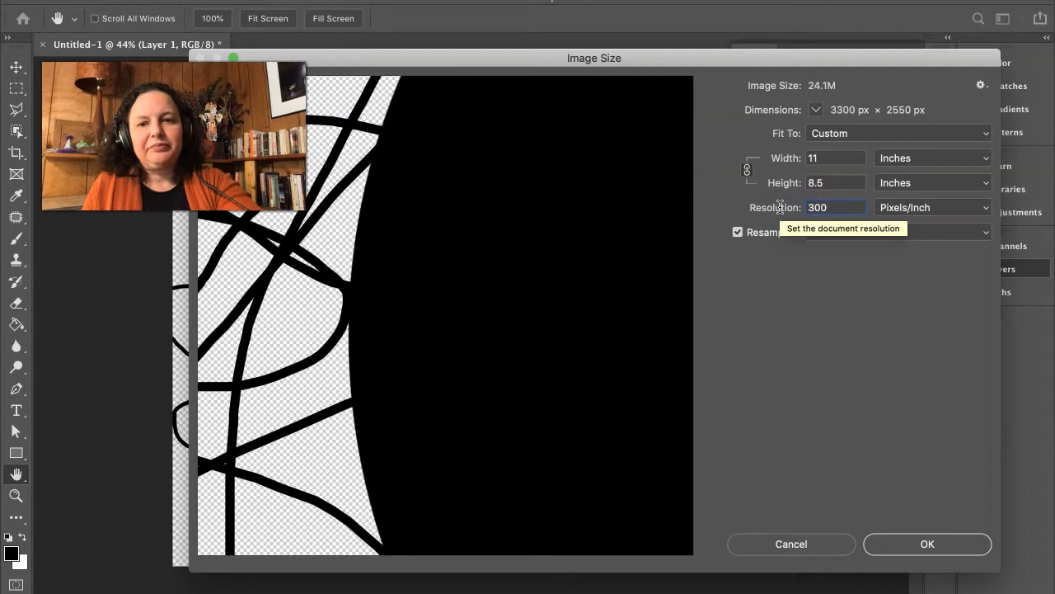
drag(377, 193, 559, 358)
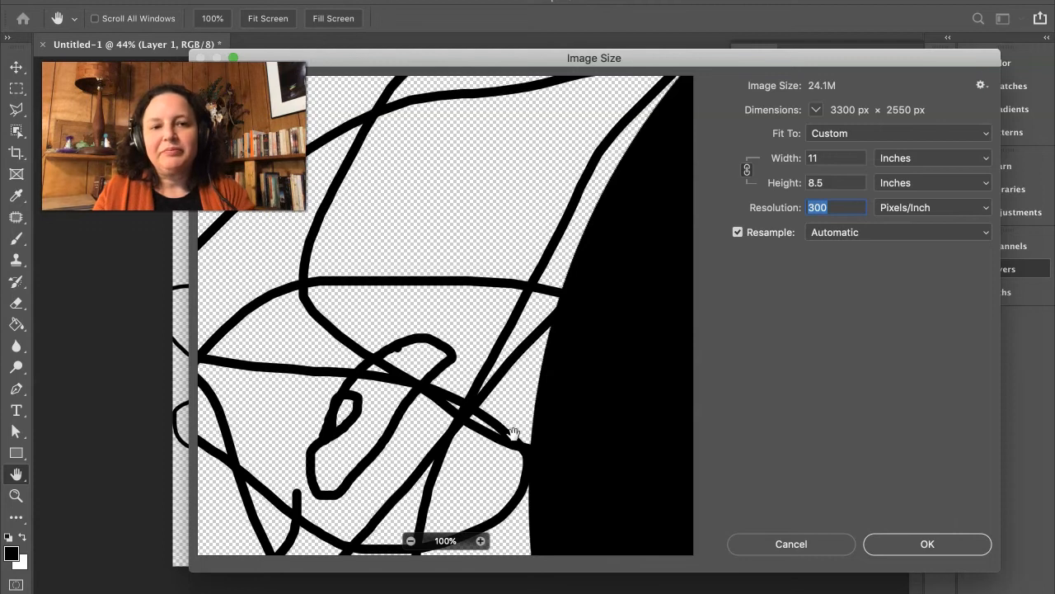
Set the resolution to 450 pixels/inch and examine the crossing strokes in the preview
click(831, 205)
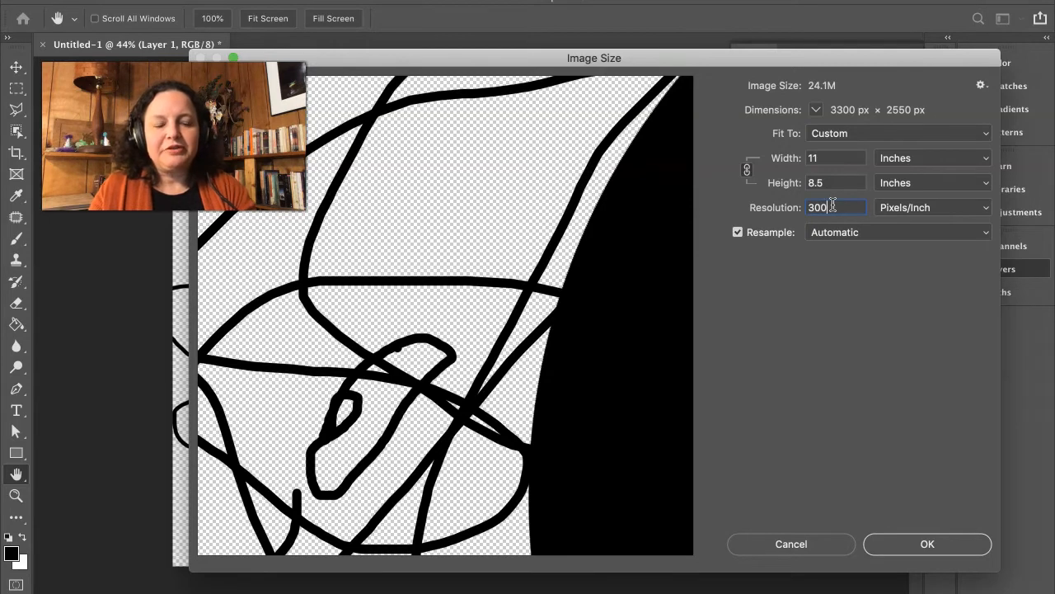
key(BackSpace)
key(BackSpace)
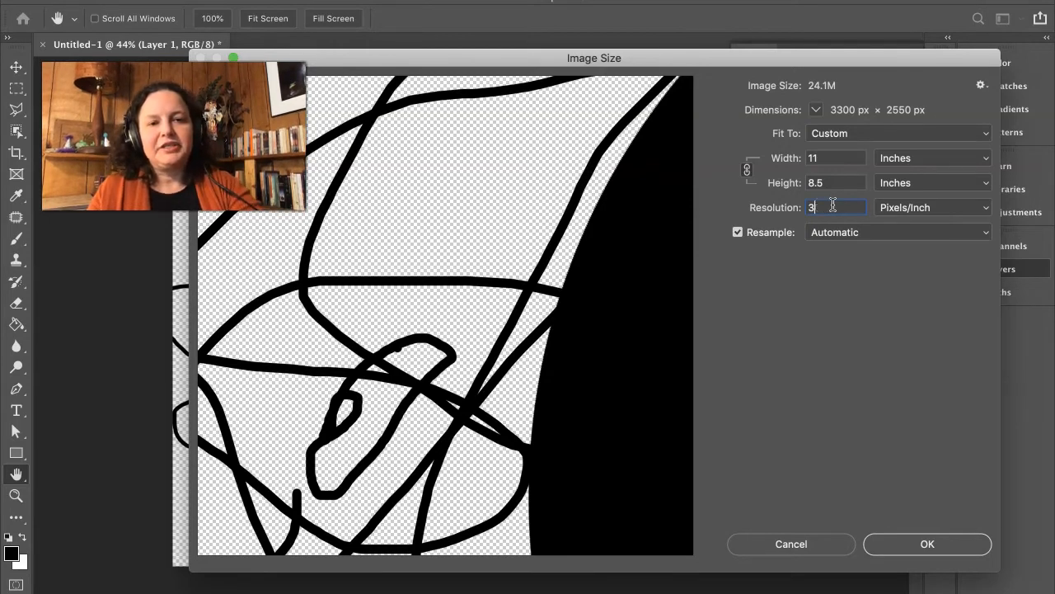
key(BackSpace)
text(450)
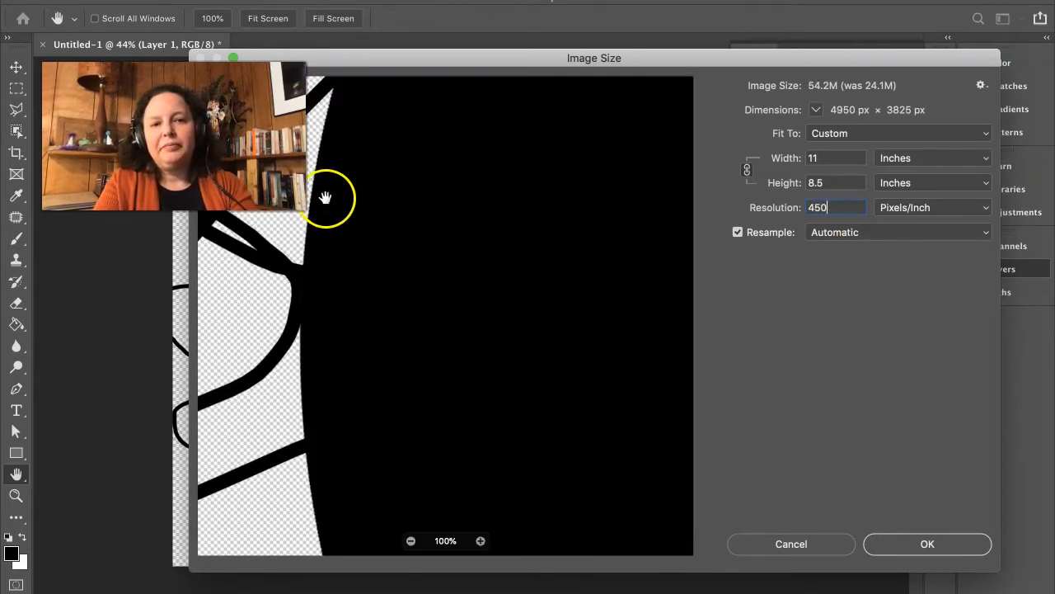
mouse_move(330, 189)
mouse_down()
mouse_move(631, 261)
mouse_move(635, 287)
mouse_move(653, 258)
mouse_move(640, 311)
mouse_up()
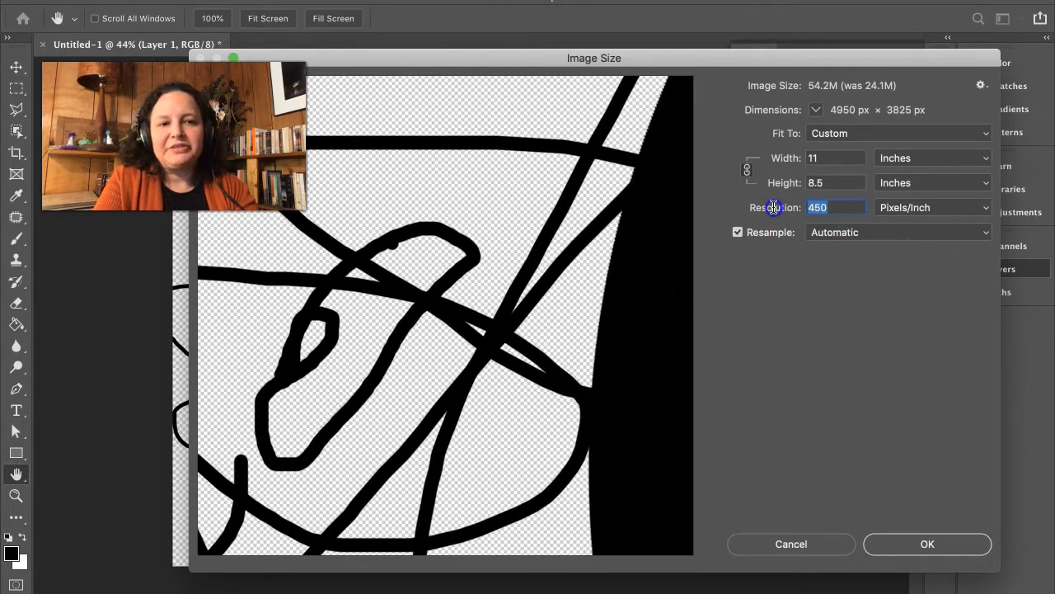
Set the resolution to 2440 pixels/inch and inspect the stroke edges where the lines meet the black shape
text(2440)
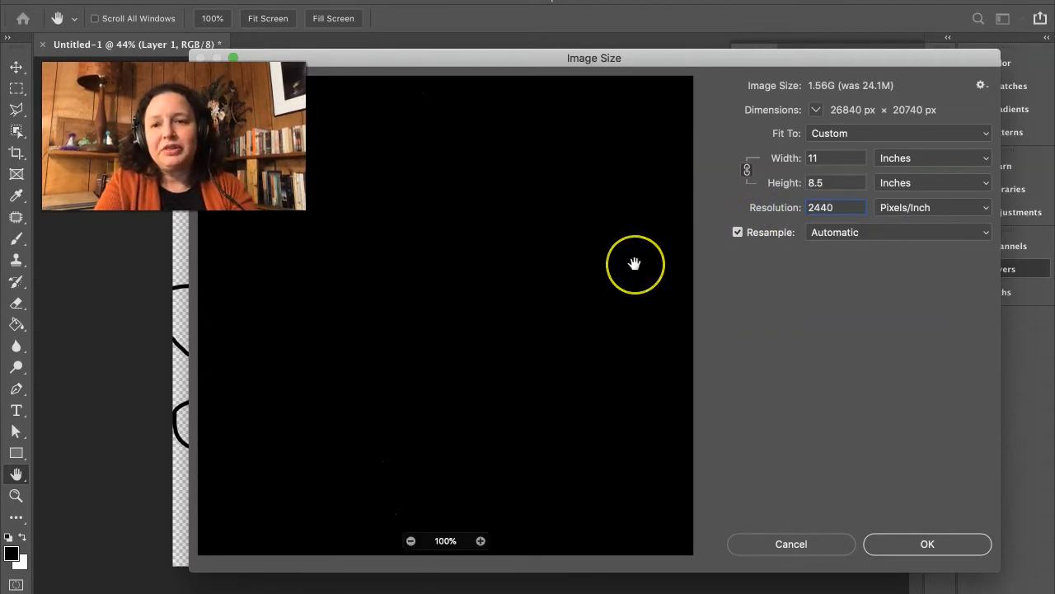
drag(334, 201, 647, 275)
drag(287, 265, 667, 283)
mouse_move(328, 290)
mouse_down()
mouse_move(490, 429)
mouse_move(572, 527)
mouse_up()
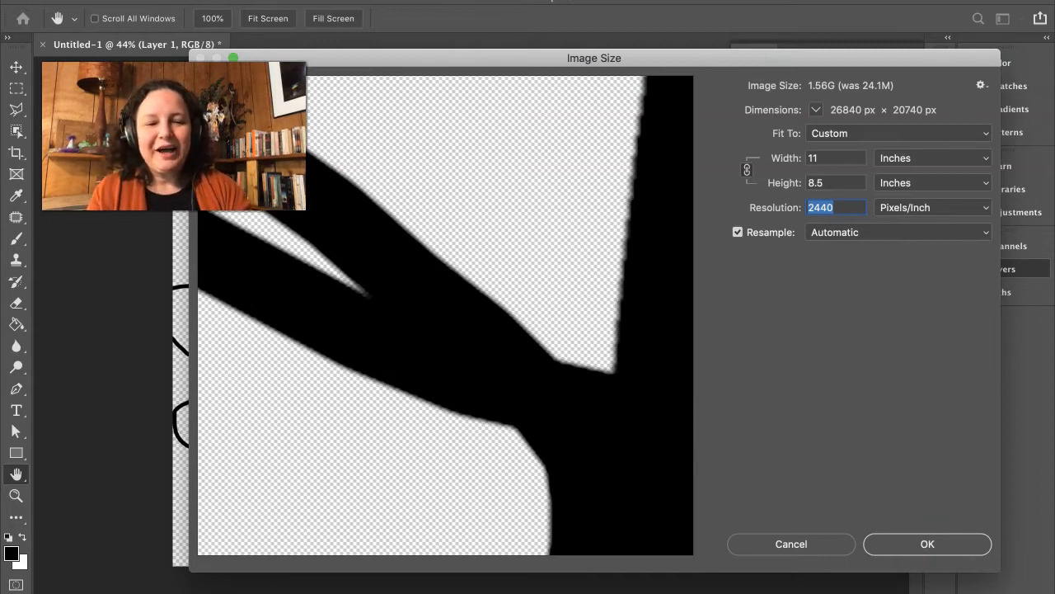
Try to apply the enlarged image size, and cancel the resize while it is processing
click(925, 547)
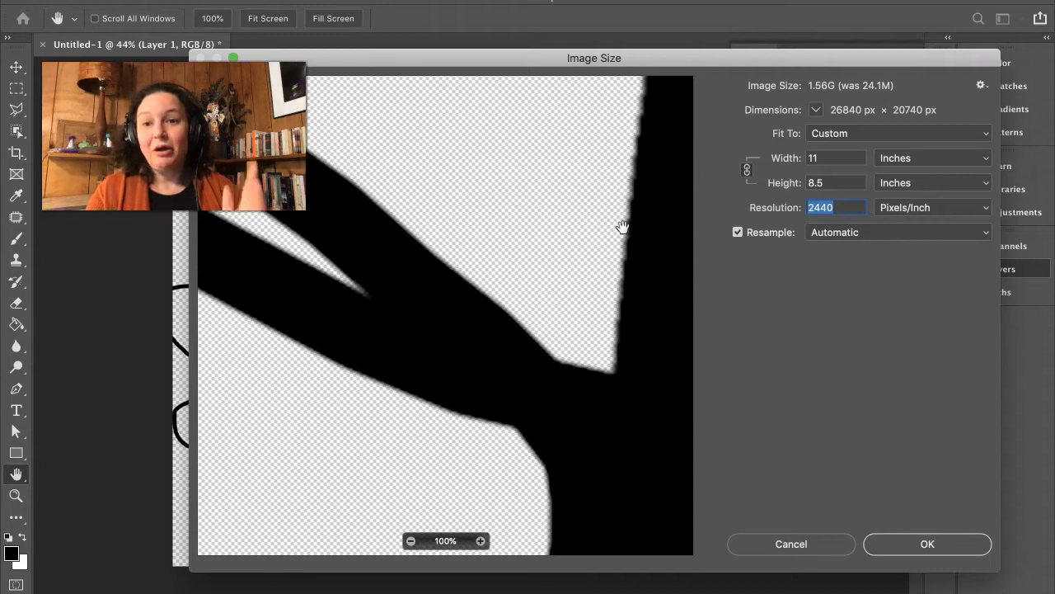
click(919, 547)
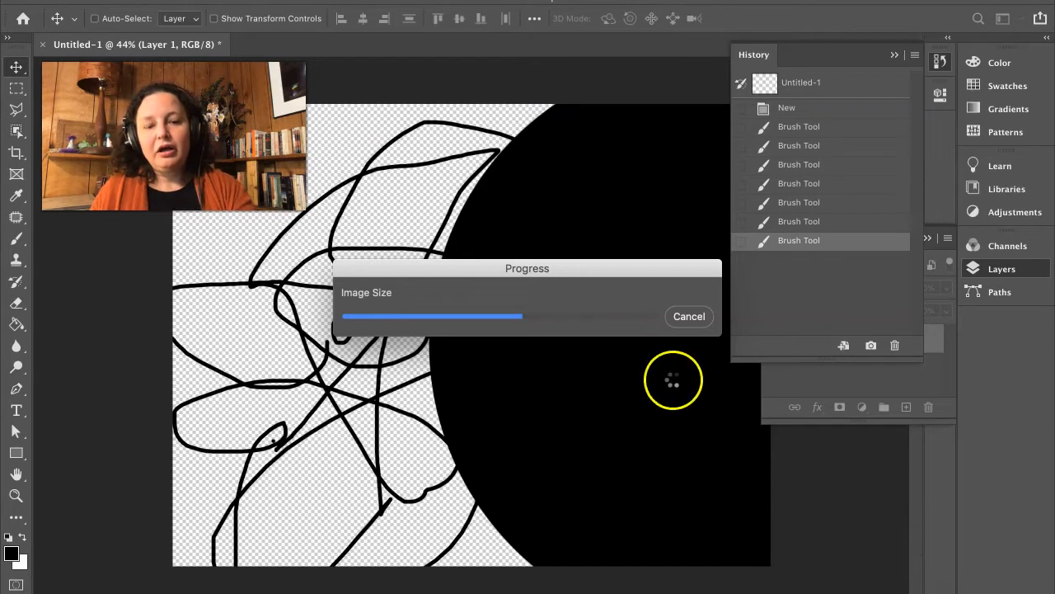
click(691, 318)
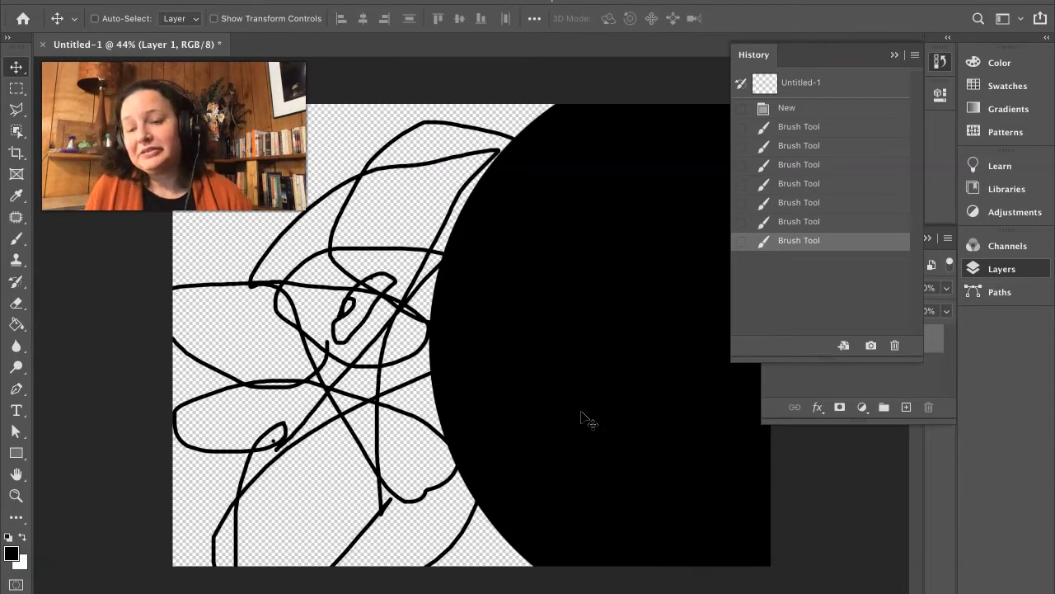
Reopen the image size settings for the painted document and set the resolution to 72 pixels/inch with automatic resampling
click(325, 330)
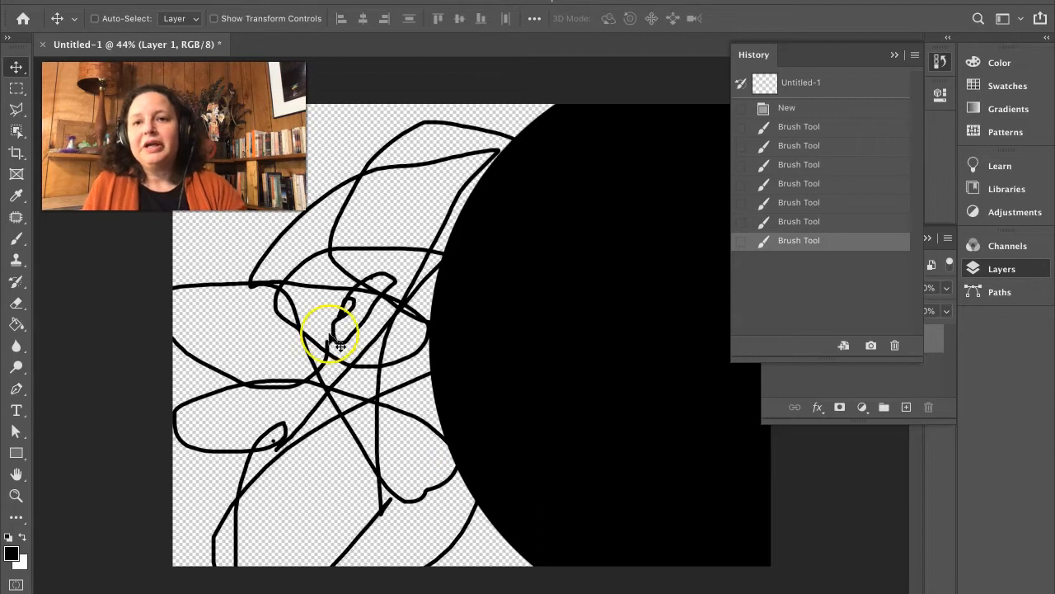
click(202, 0)
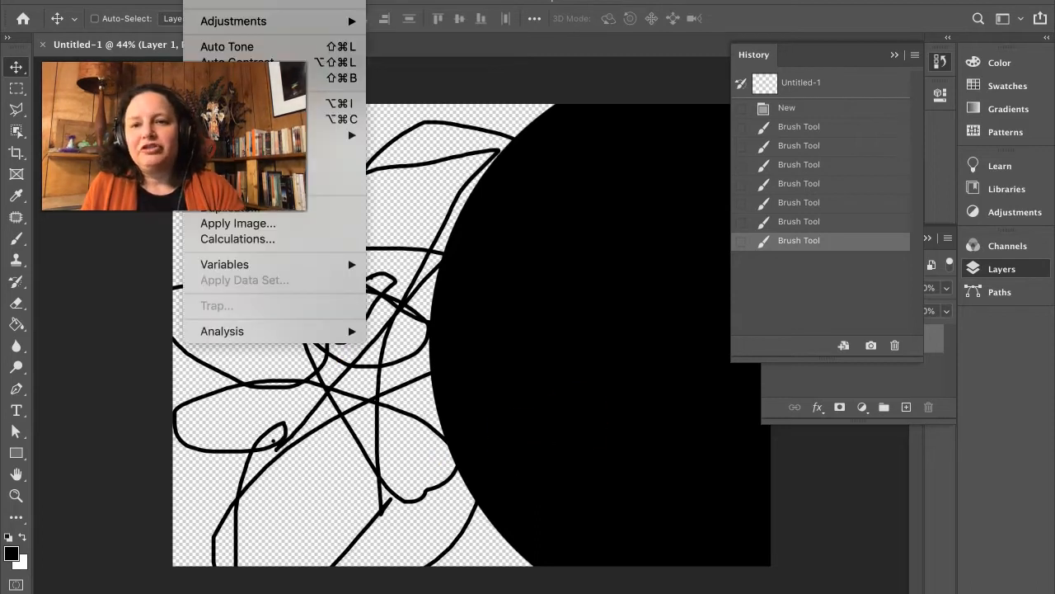
click(202, 0)
click(203, 0)
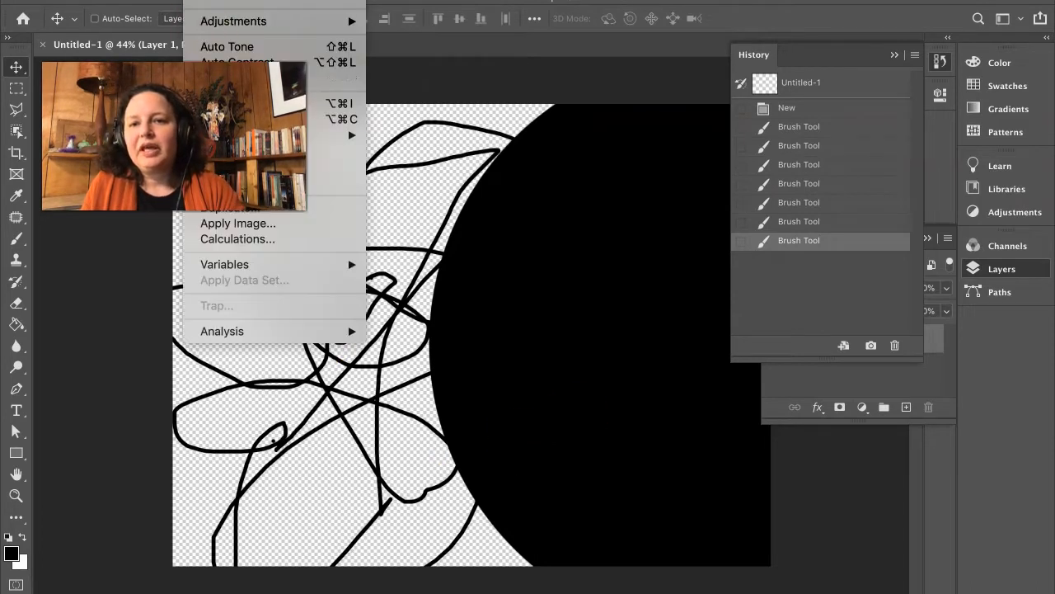
click(247, 103)
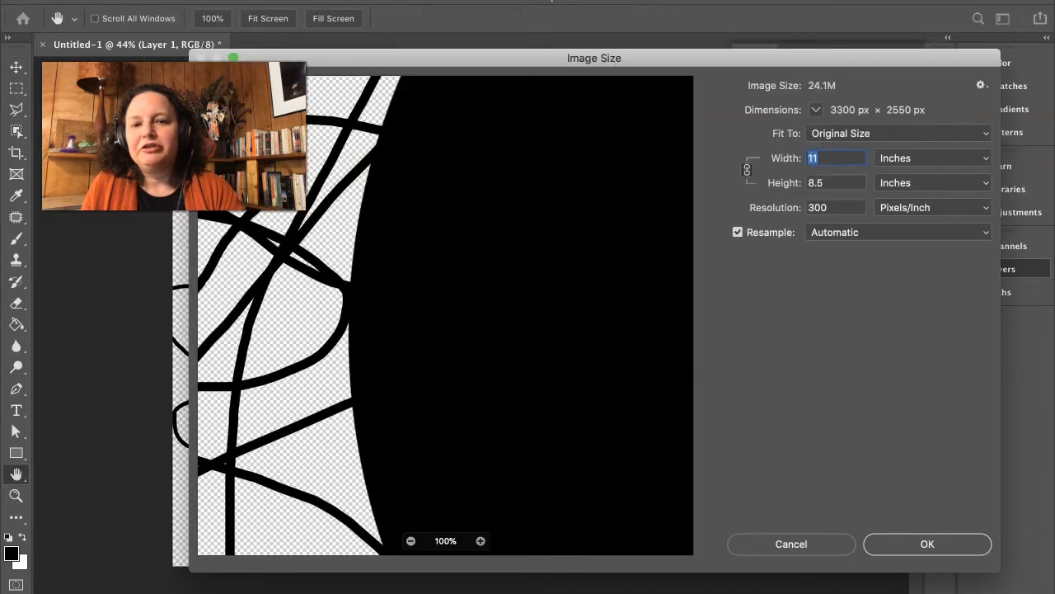
double_click(819, 209)
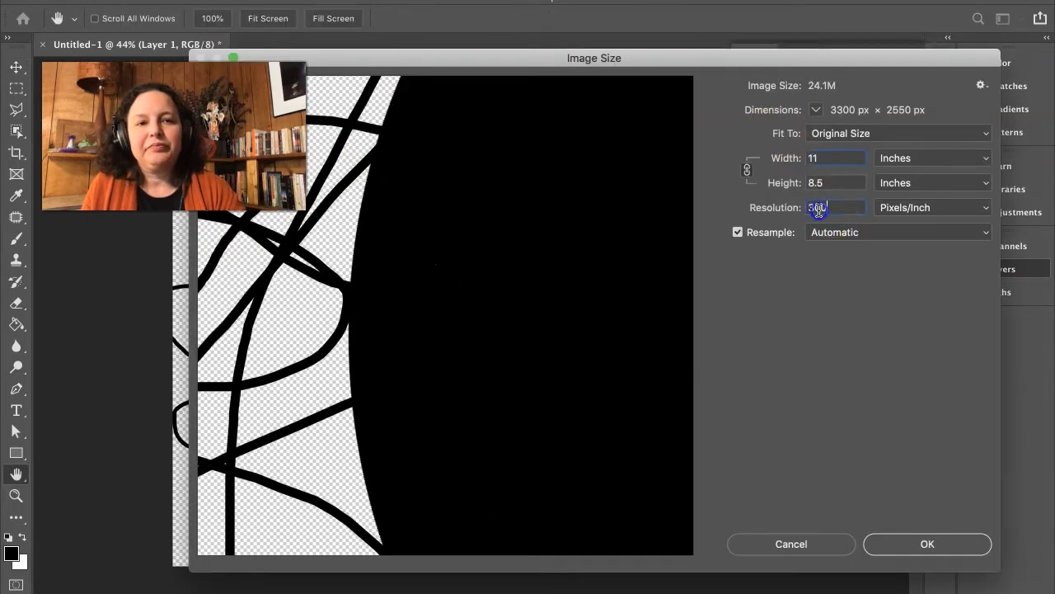
text(72)
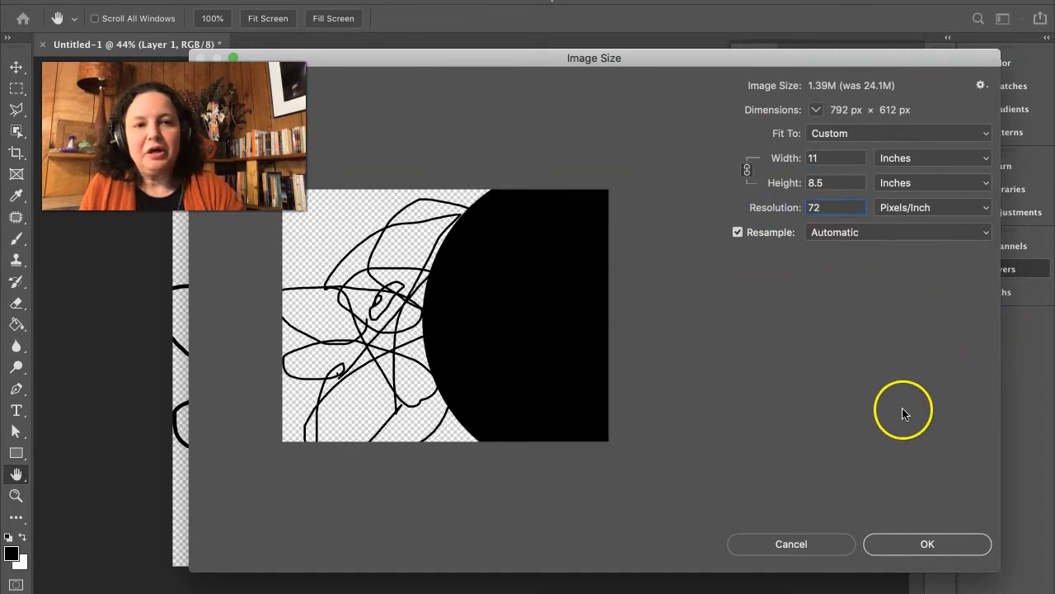
Switch the width and height units to pixels and apply the reduced image size
click(922, 184)
click(921, 167)
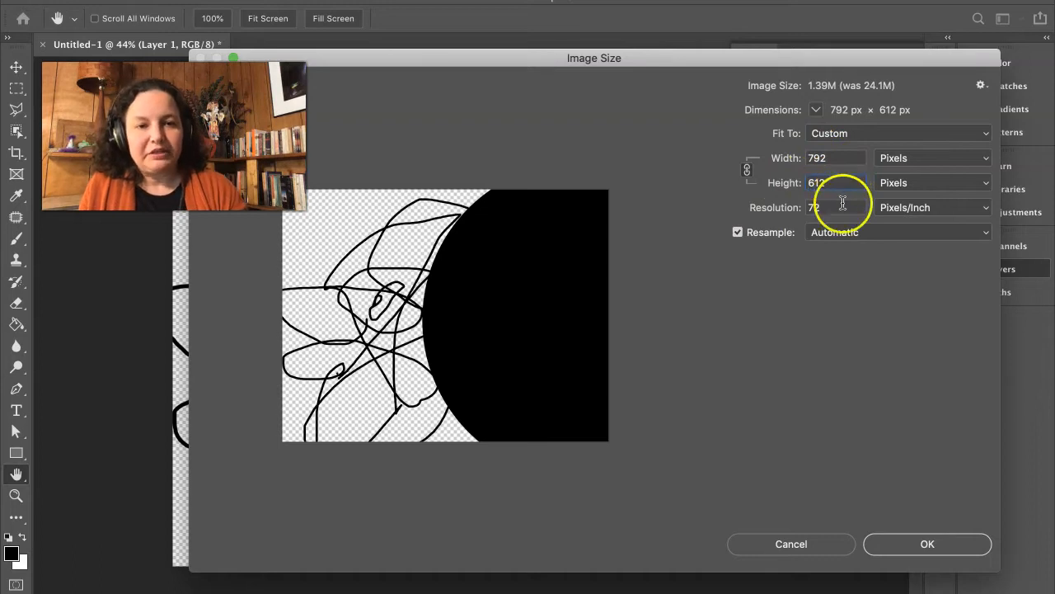
click(908, 544)
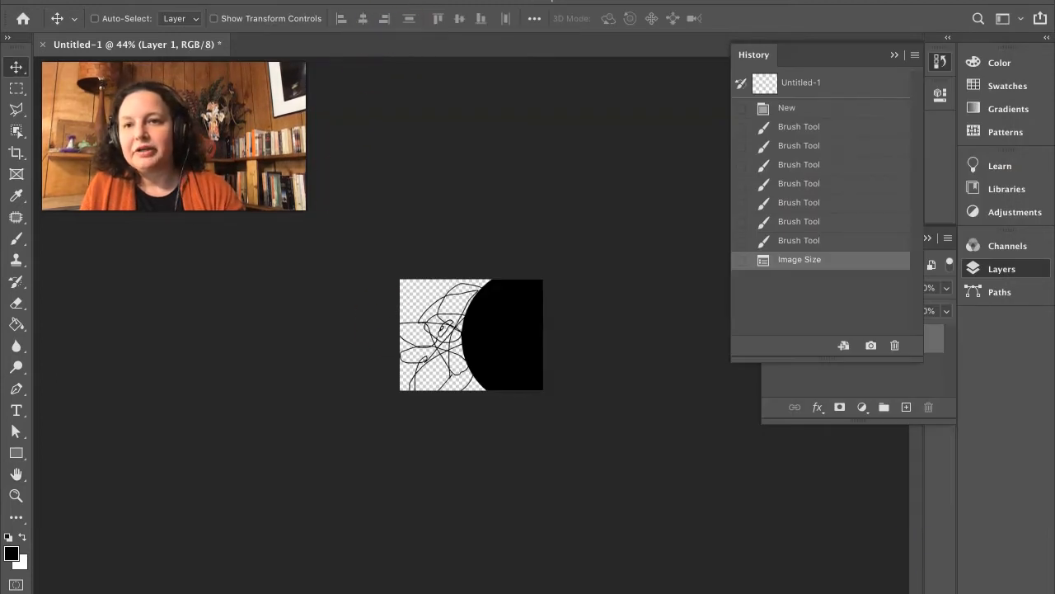
Save the resized image as a JPEG copy named web_test in the fernorama folder, using quality 12 and the baseline standard format
click(130, 1)
click(165, 162)
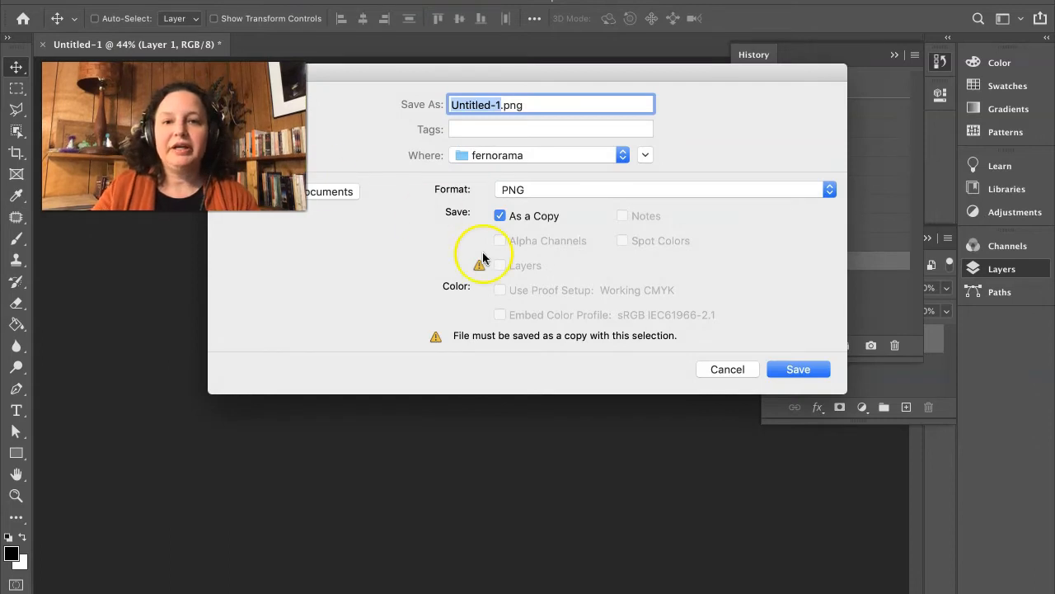
click(601, 194)
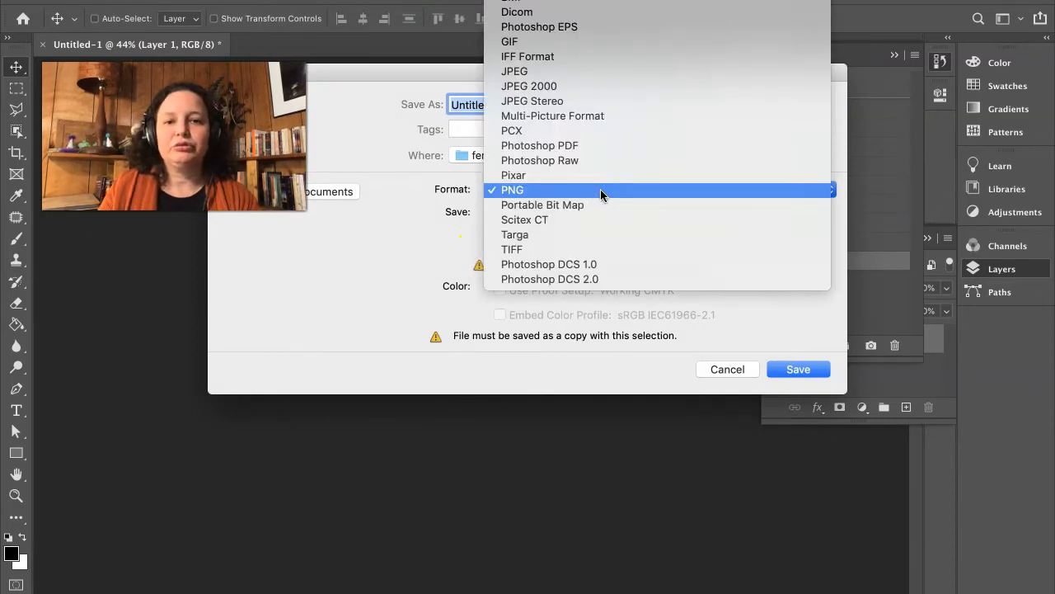
click(580, 71)
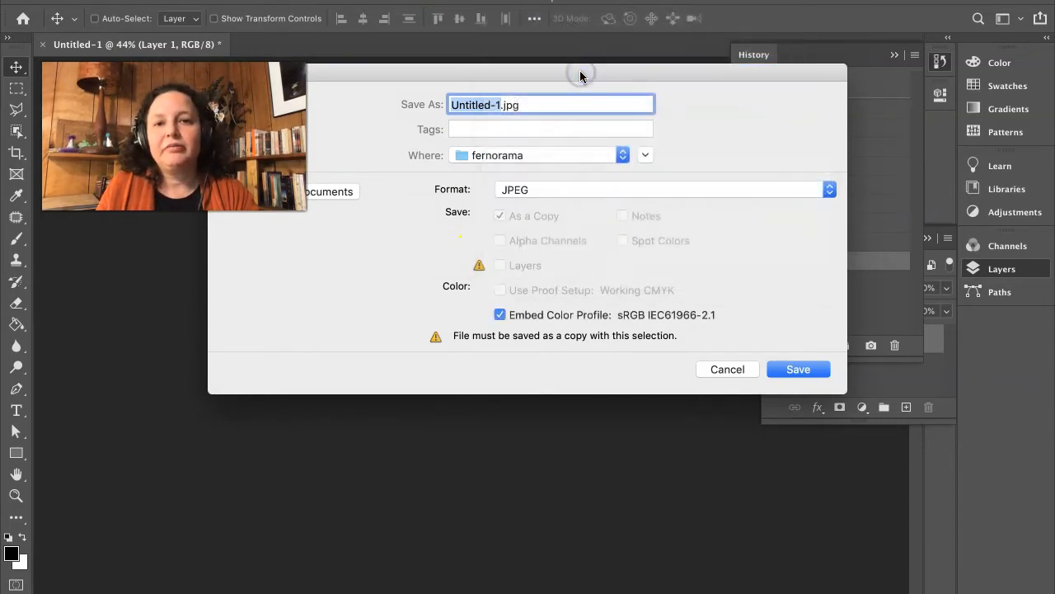
click(500, 105)
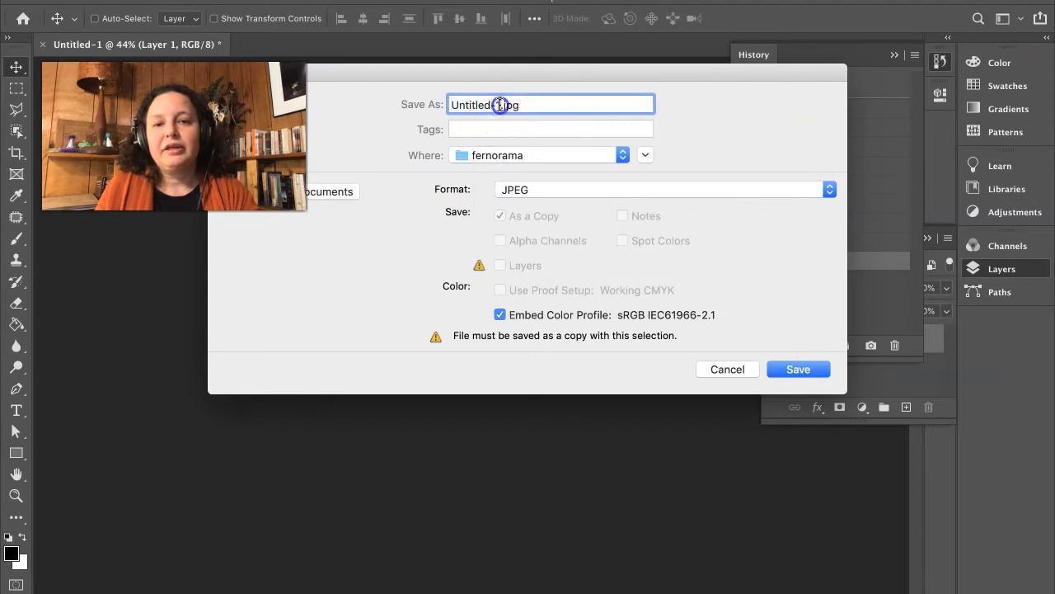
drag(500, 104, 409, 99)
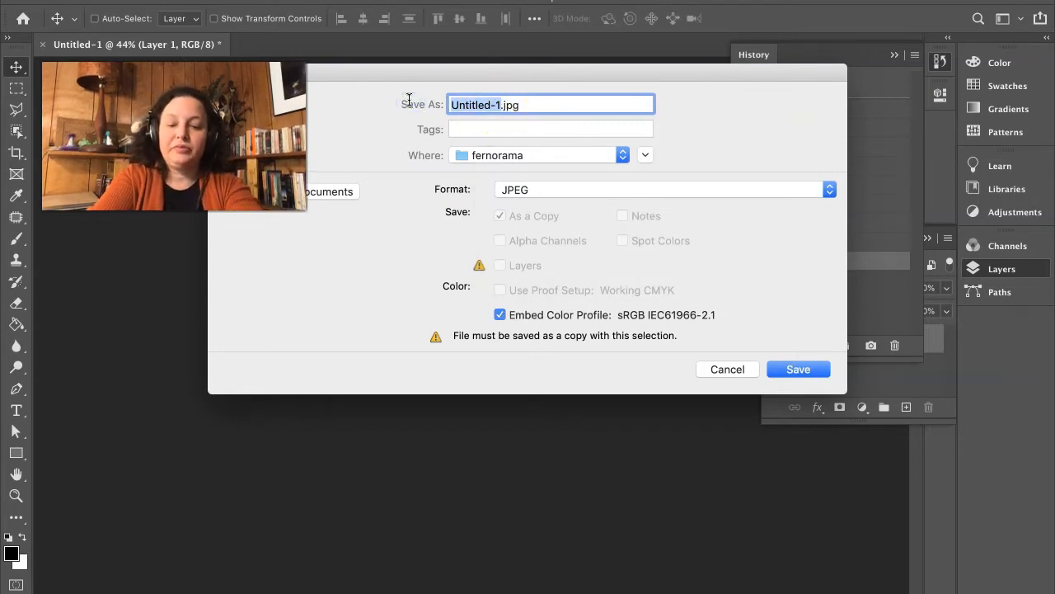
text(web_test)
key(Return)
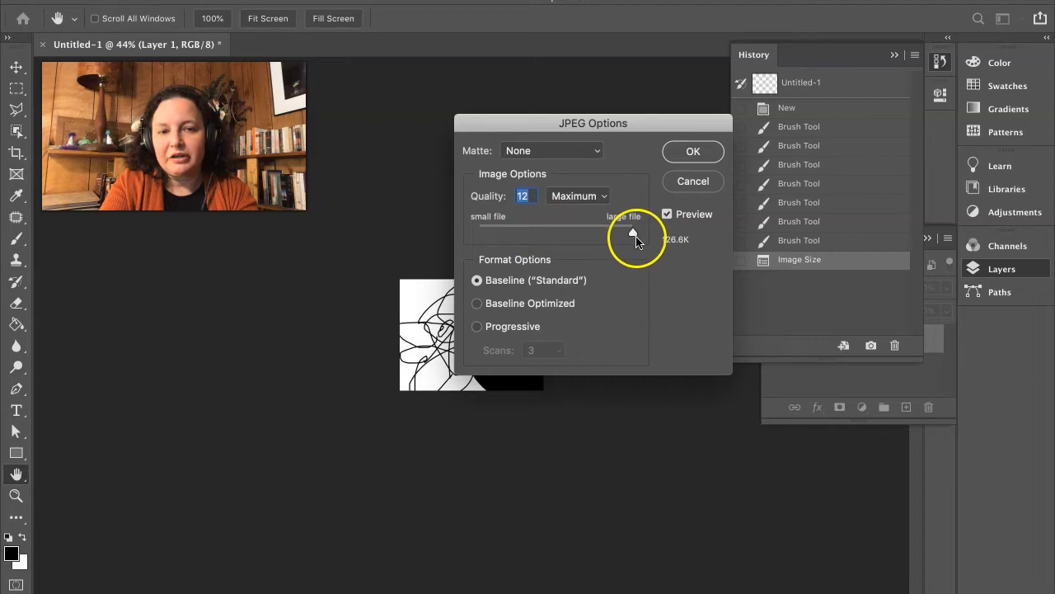
click(692, 153)
click(693, 154)
Switch to Finder, look through the recent files for the saved JPEG, and close the window
click(481, 189)
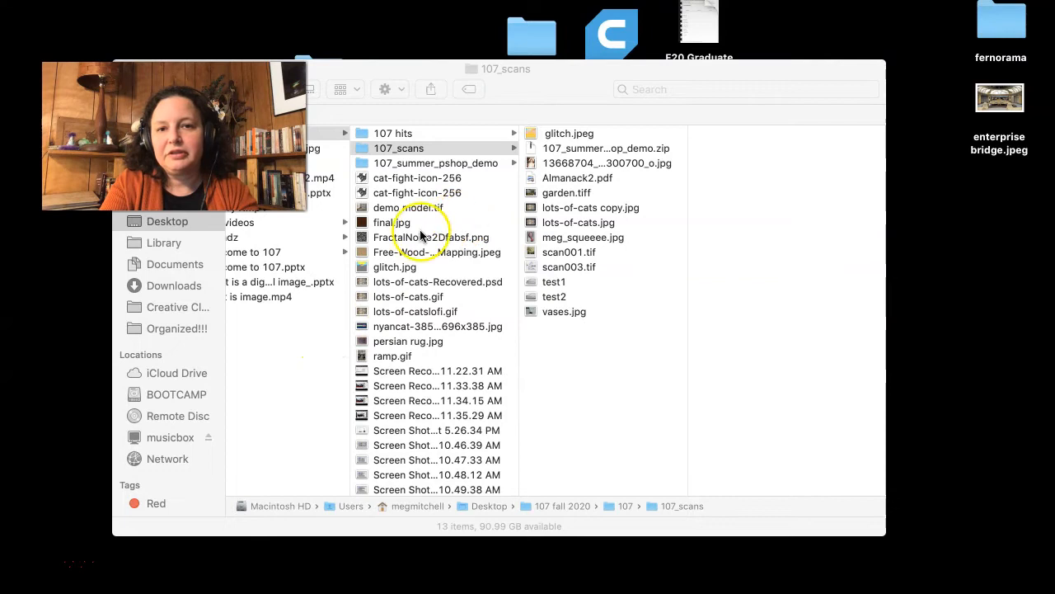
scroll(372, 239, left, 5)
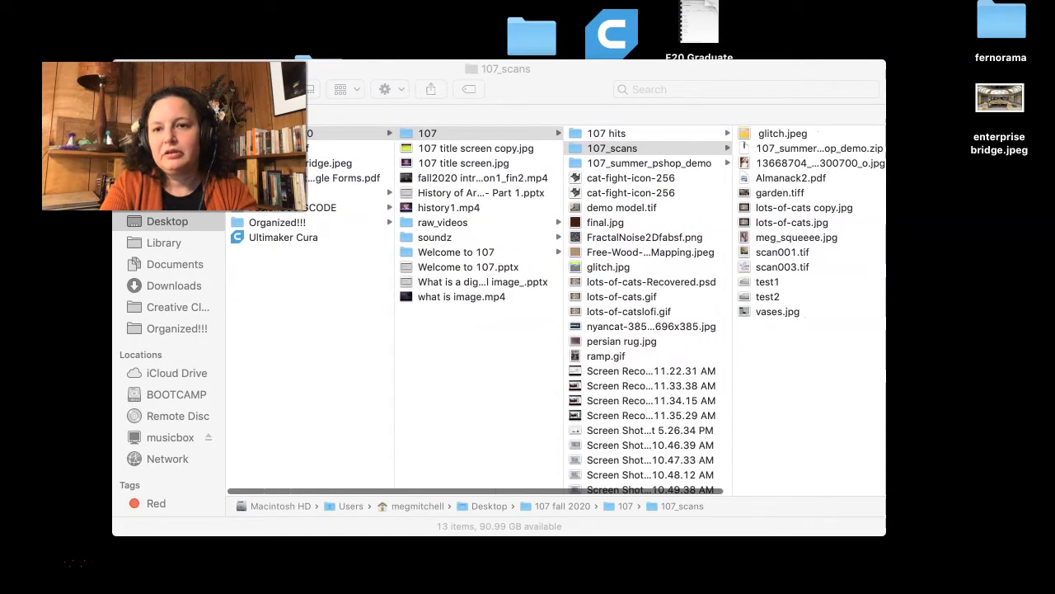
drag(365, 63, 557, 60)
click(334, 149)
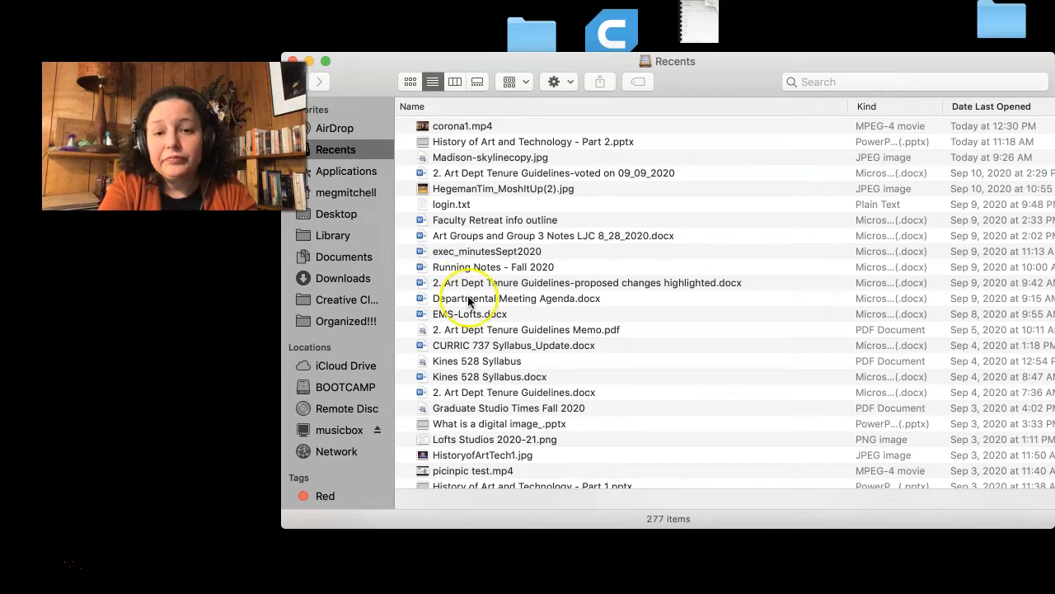
scroll(470, 302, down, 5)
scroll(469, 302, down, 6)
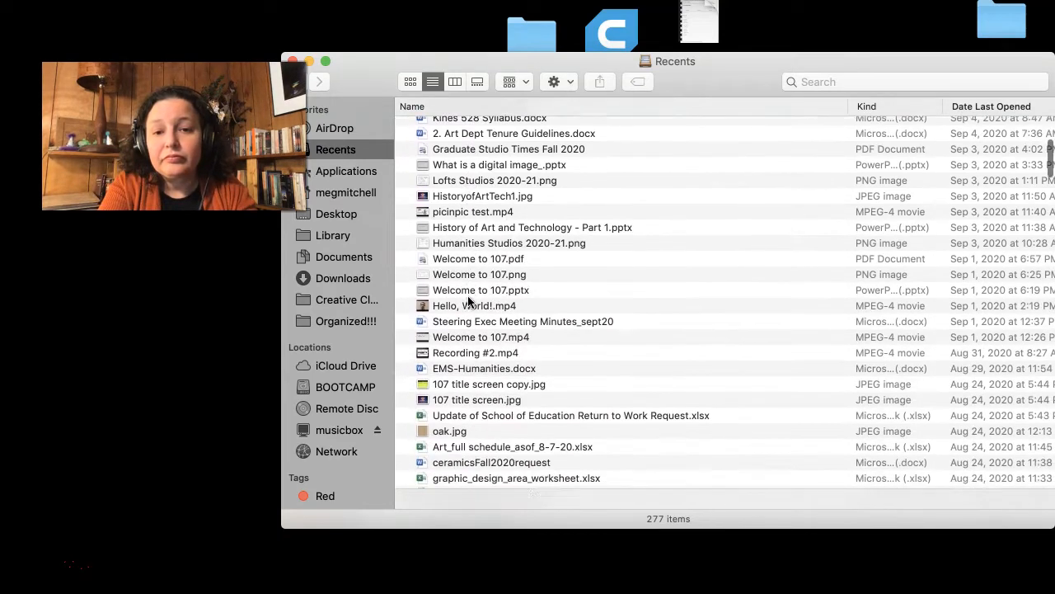
scroll(469, 301, up, 7)
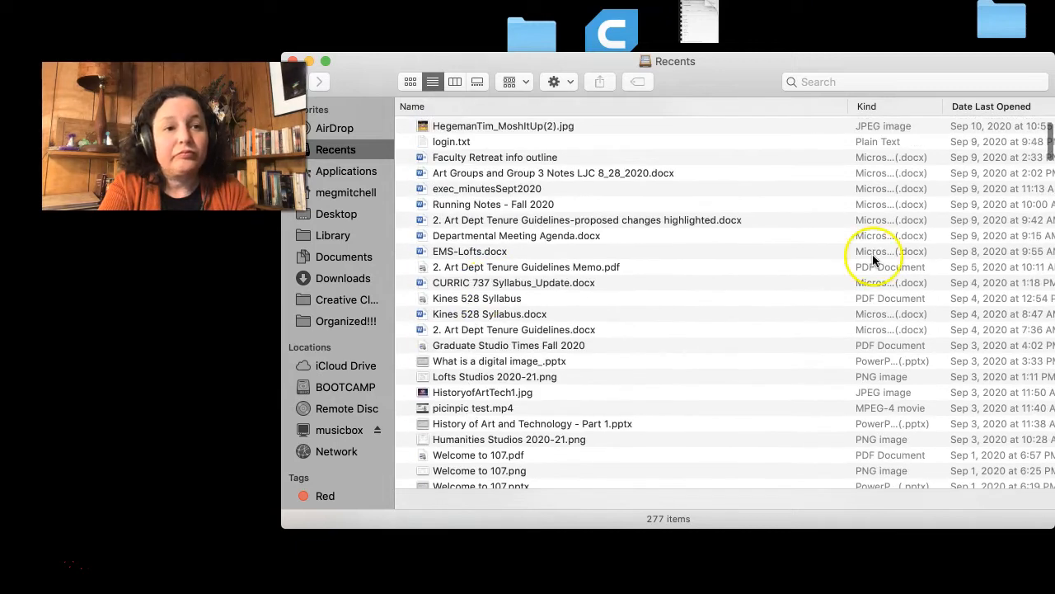
click(1000, 105)
click(996, 105)
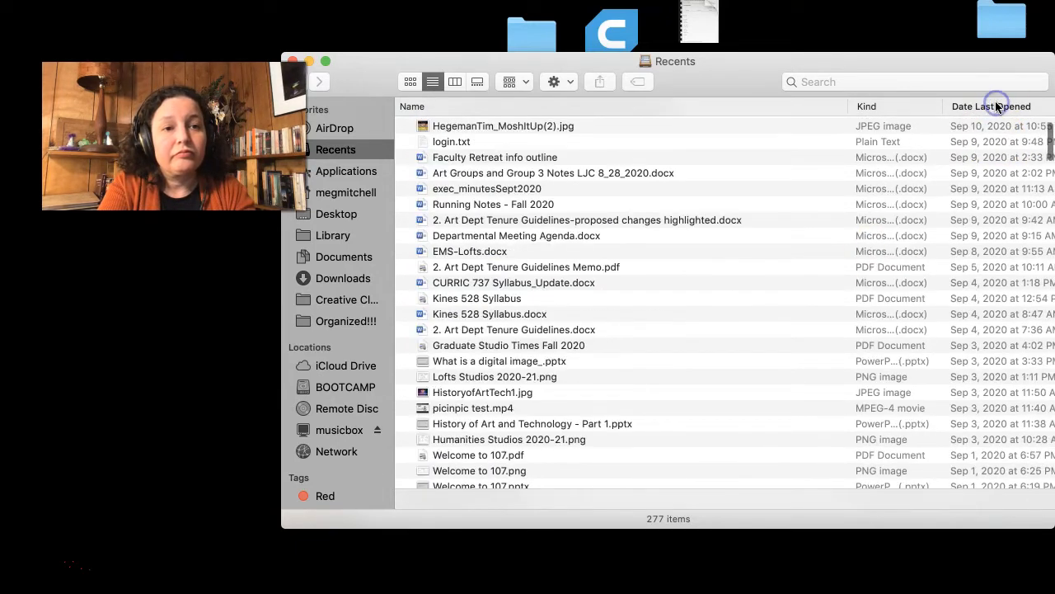
scroll(499, 223, up, 2)
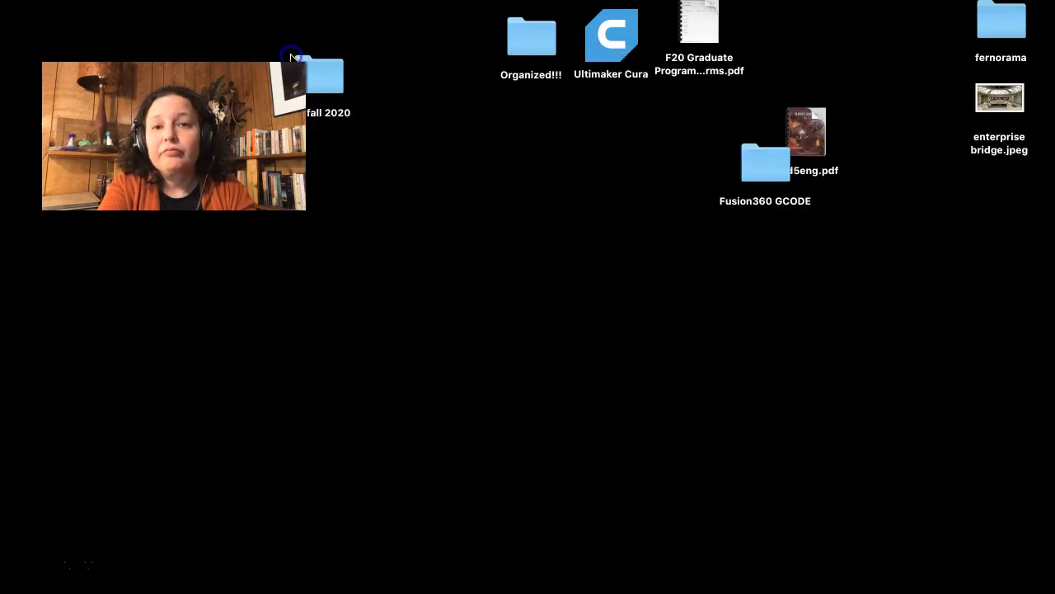
click(293, 61)
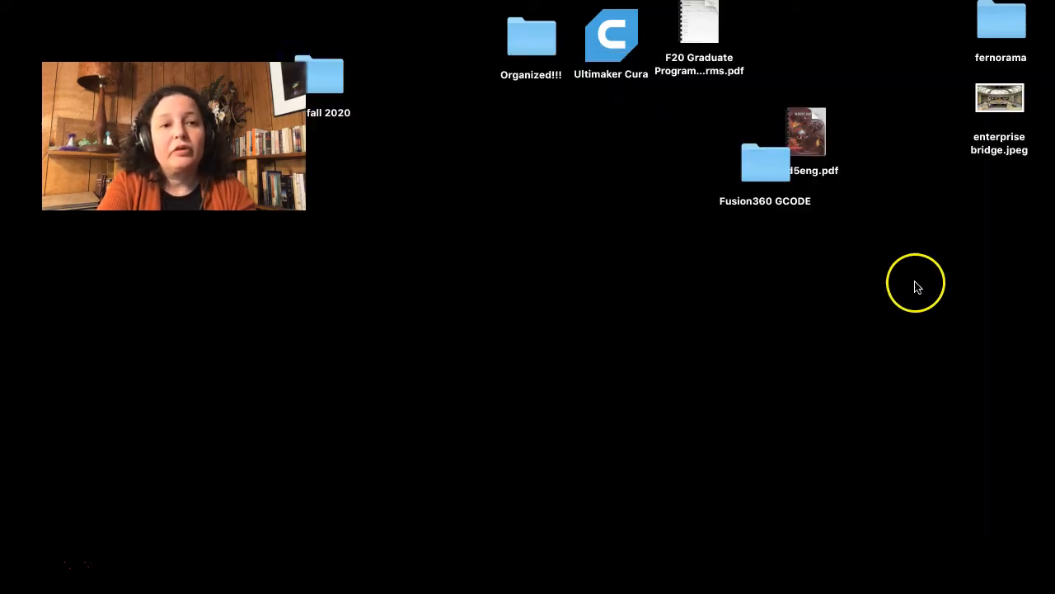
Open the fernorama folder from the desktop, move web_test.jpg out onto the desktop, and close the folder
click(991, 25)
double_click(991, 25)
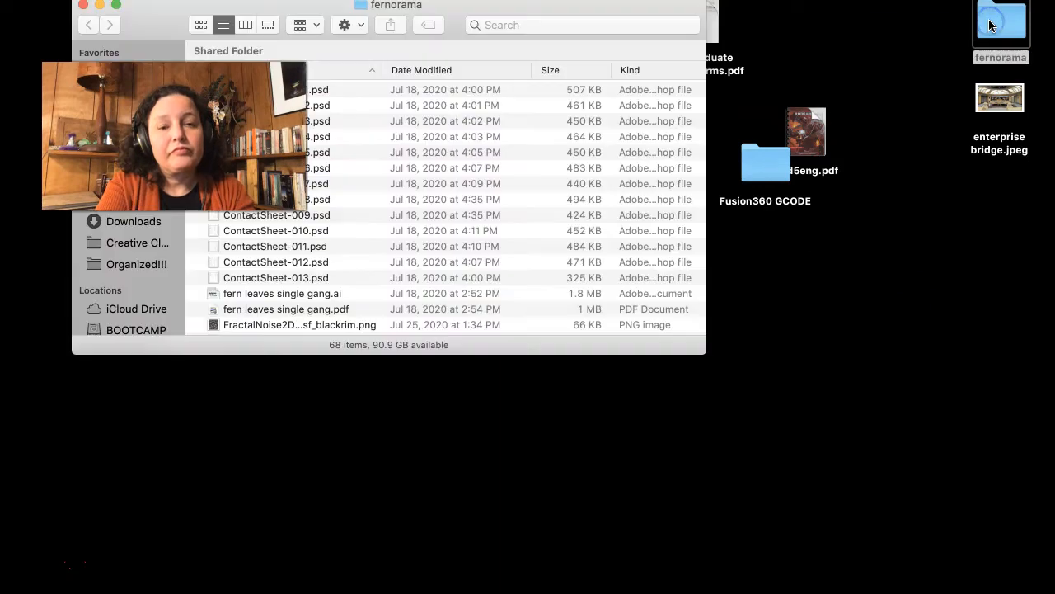
drag(547, 12, 843, 97)
scroll(725, 334, down, 15)
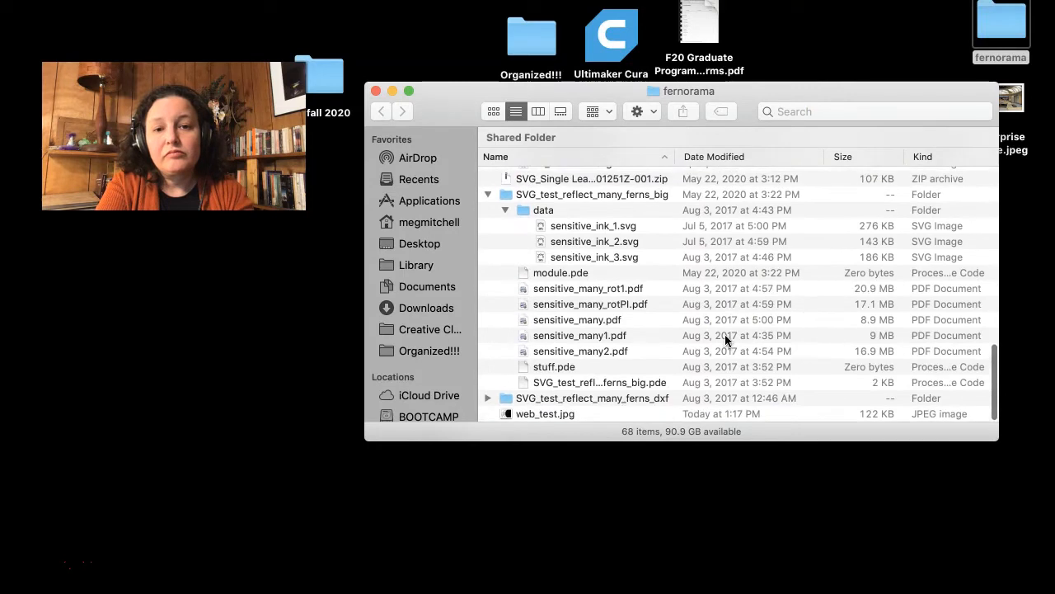
click(528, 414)
drag(516, 415, 248, 475)
click(376, 90)
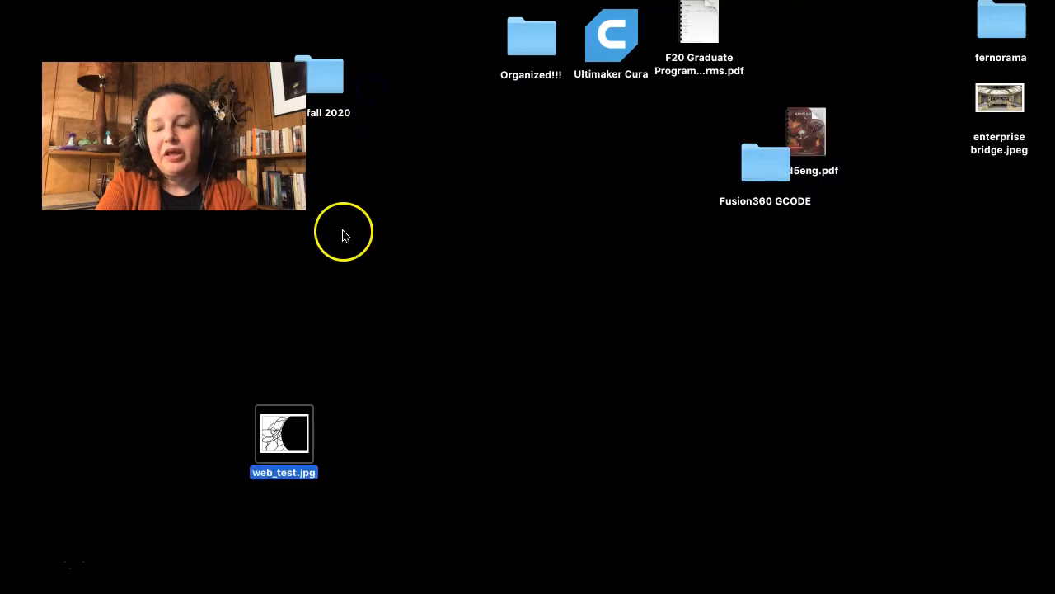
Reposition web_test.jpg on an empty part of the desktop, preview it with Quick Look, and close the preview
click(382, 440)
drag(294, 440, 427, 279)
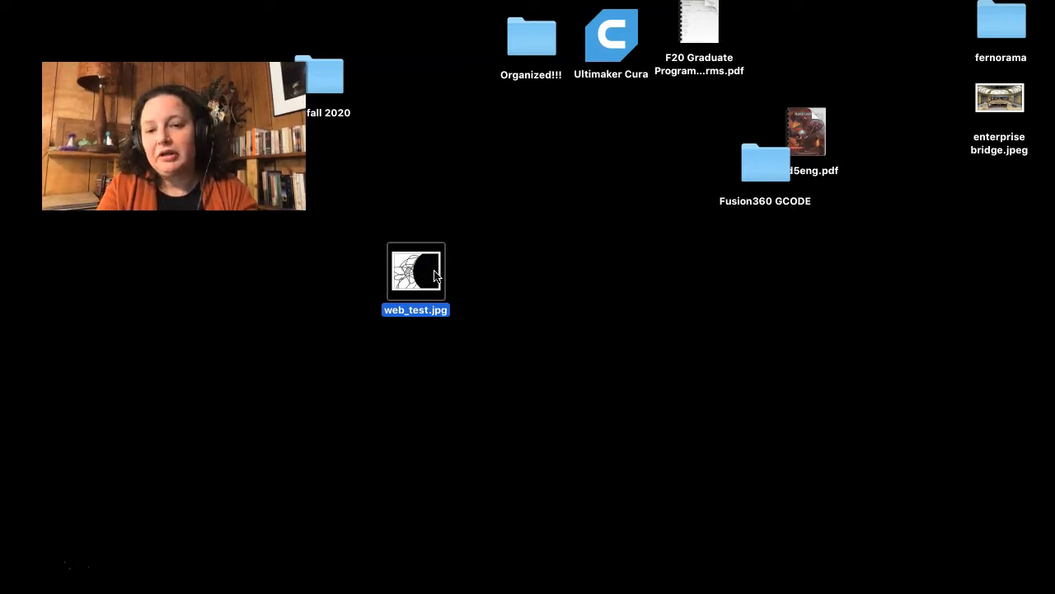
key(space)
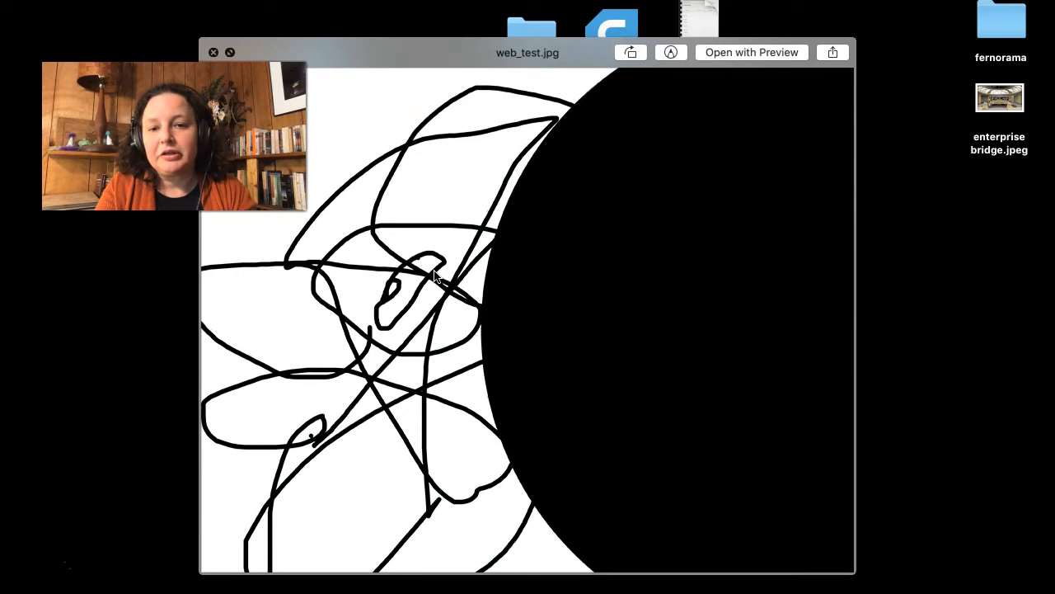
click(214, 53)
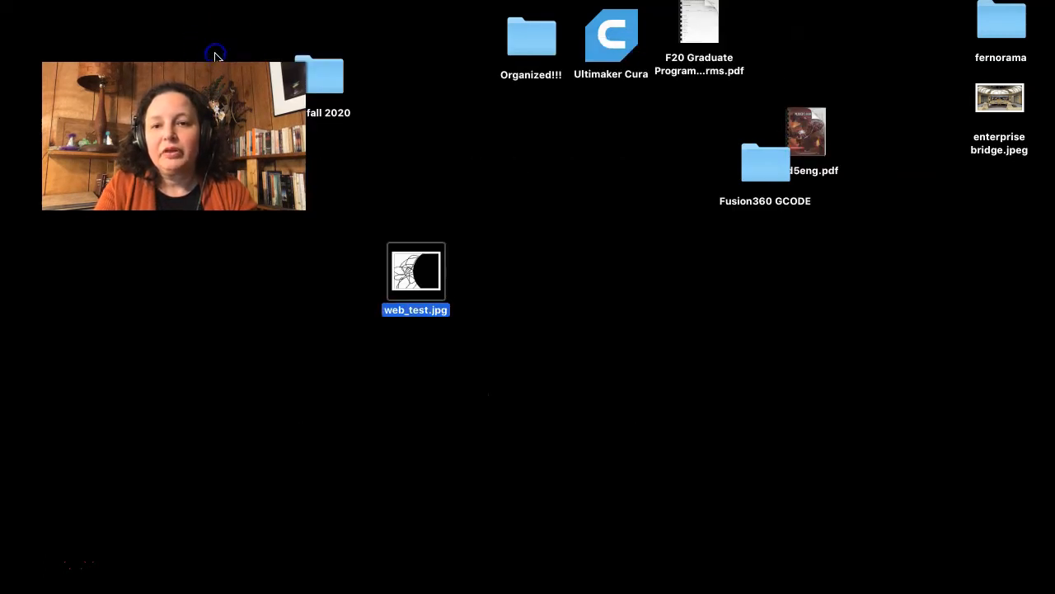
Open web_test.jpg in Google Chrome, examine how large the image displays in the browser, and close its tab
right_click(421, 275)
mouse_move(429, 262)
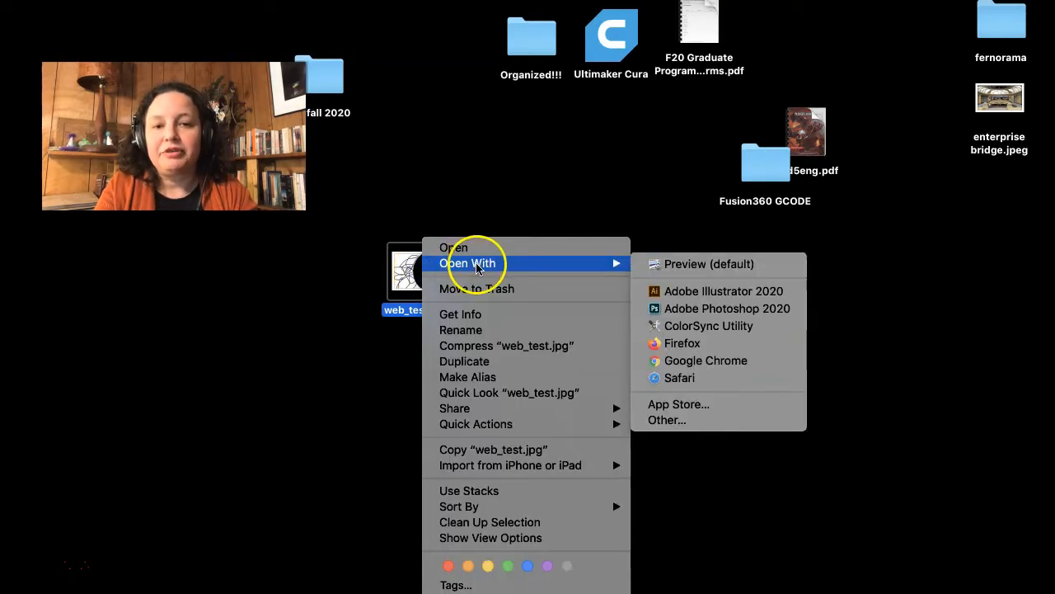
click(690, 364)
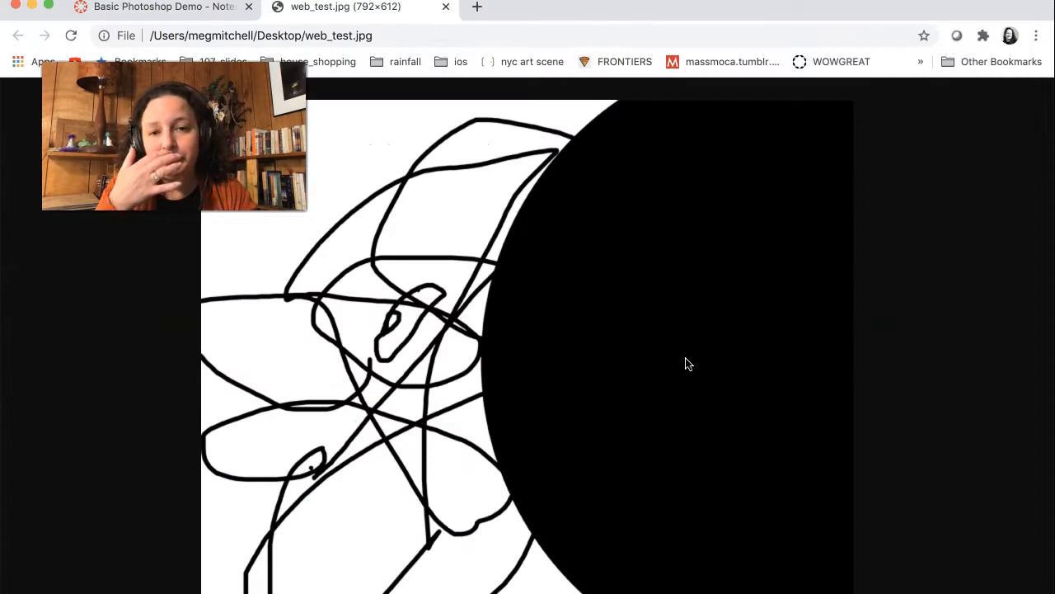
click(720, 249)
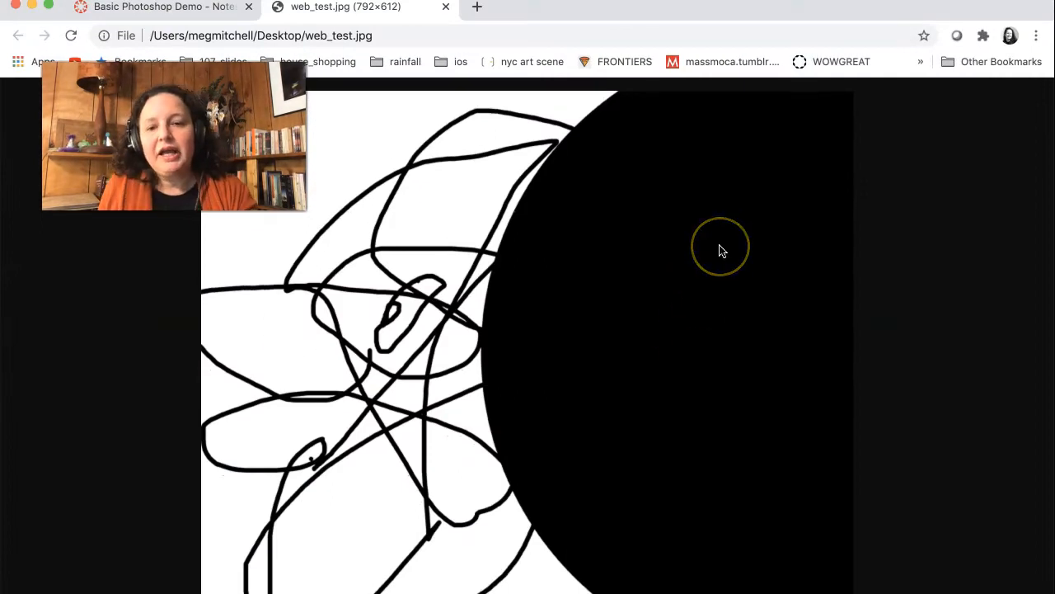
click(692, 237)
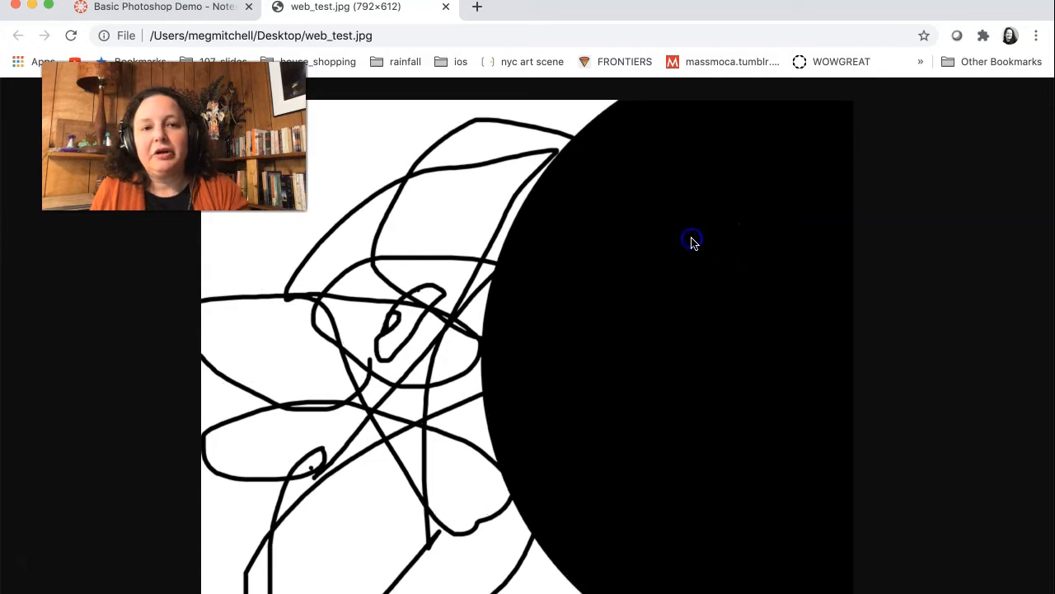
click(609, 352)
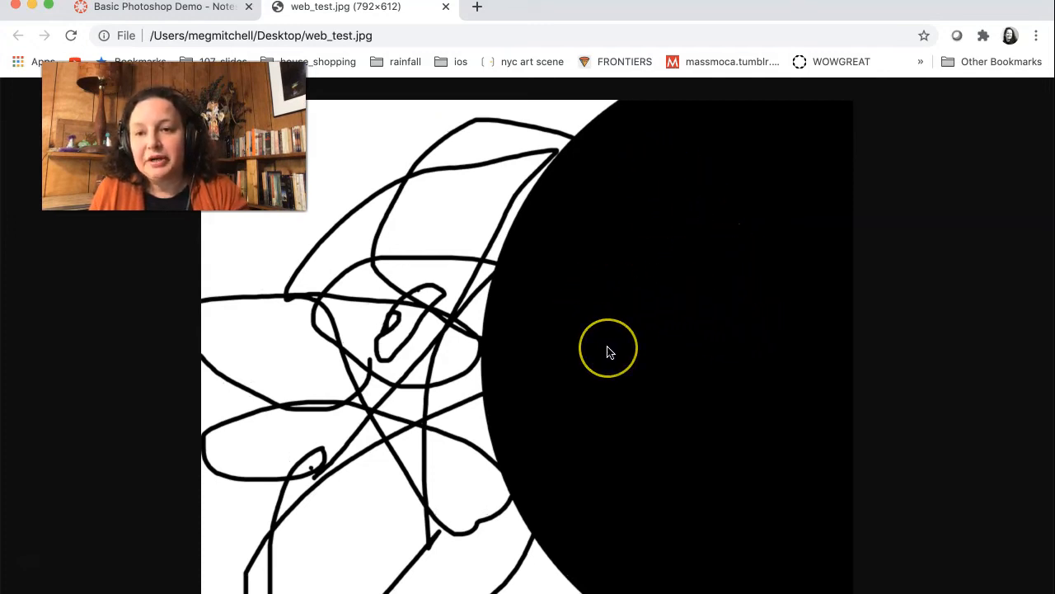
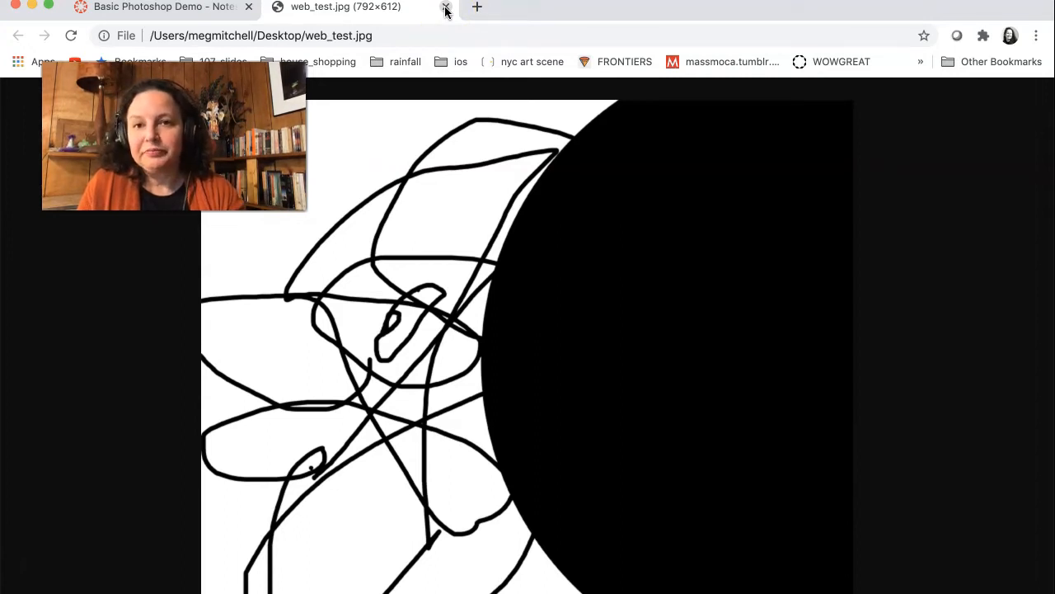
click(445, 10)
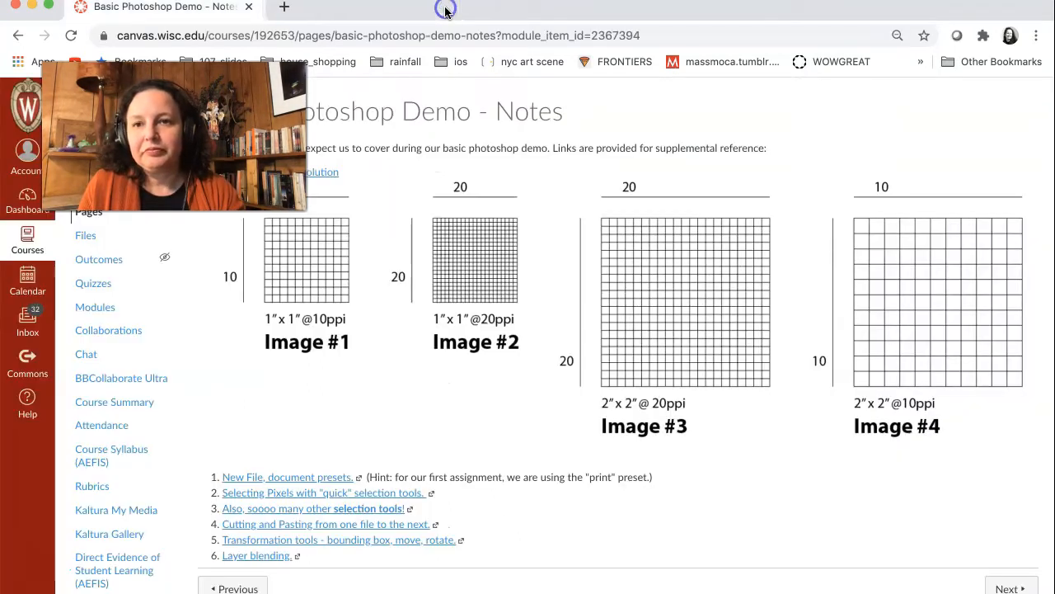
Close the browser window, switch to Photoshop, and close the painted Untitled-1 document without saving
click(31, 6)
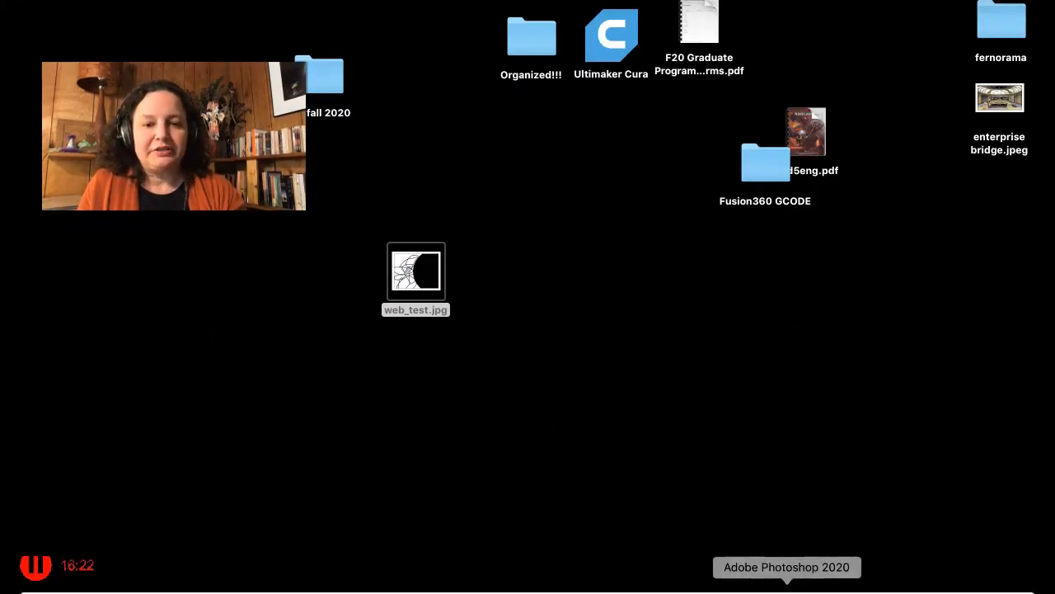
click(788, 587)
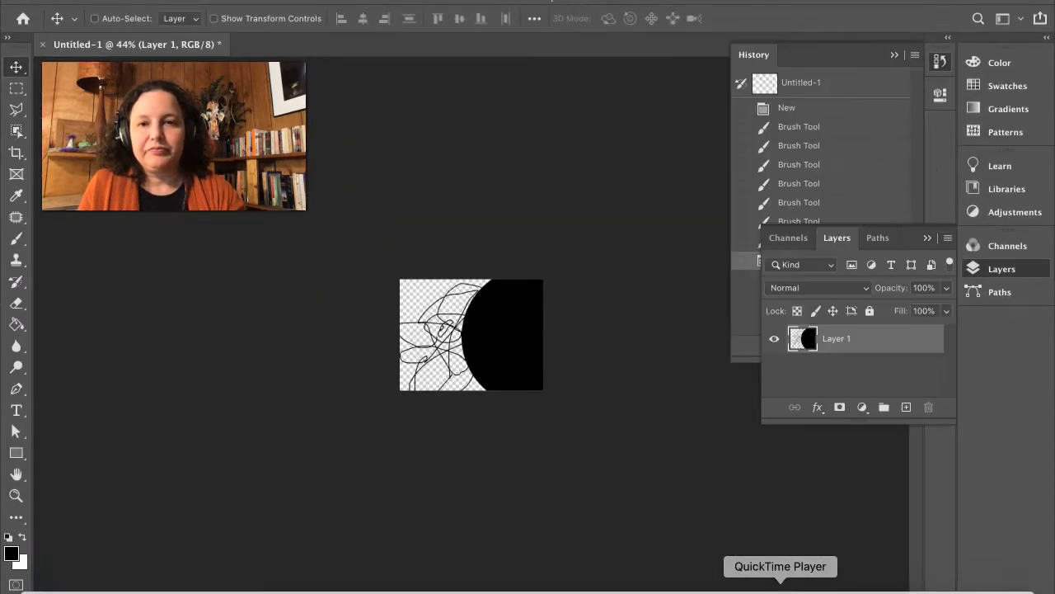
click(43, 46)
click(470, 216)
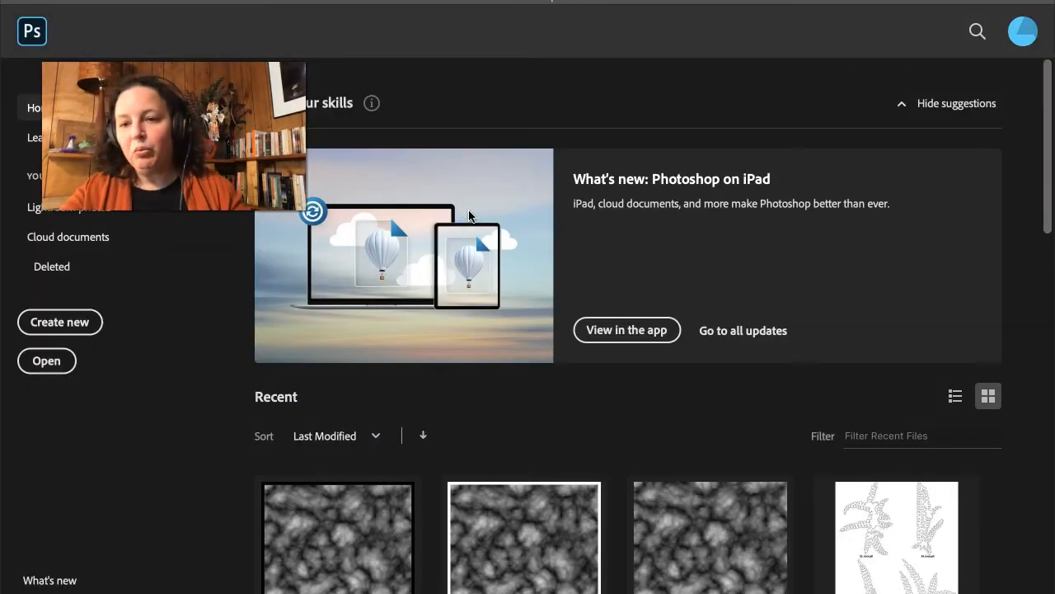
Start a new document and examine the Photo, Print and Web presets, including their sizes, units and resolutions
click(72, 323)
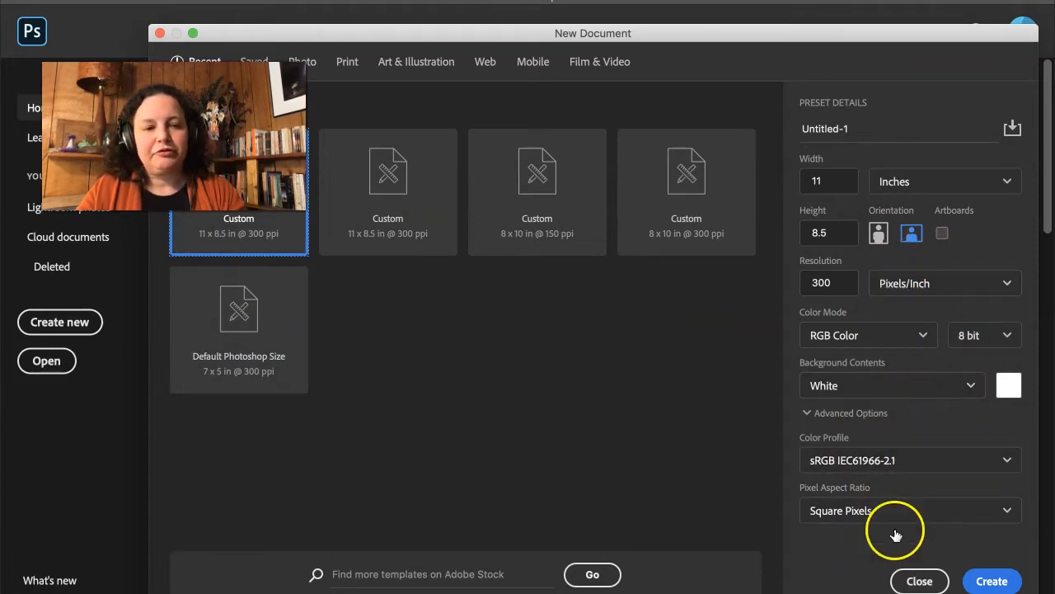
click(303, 62)
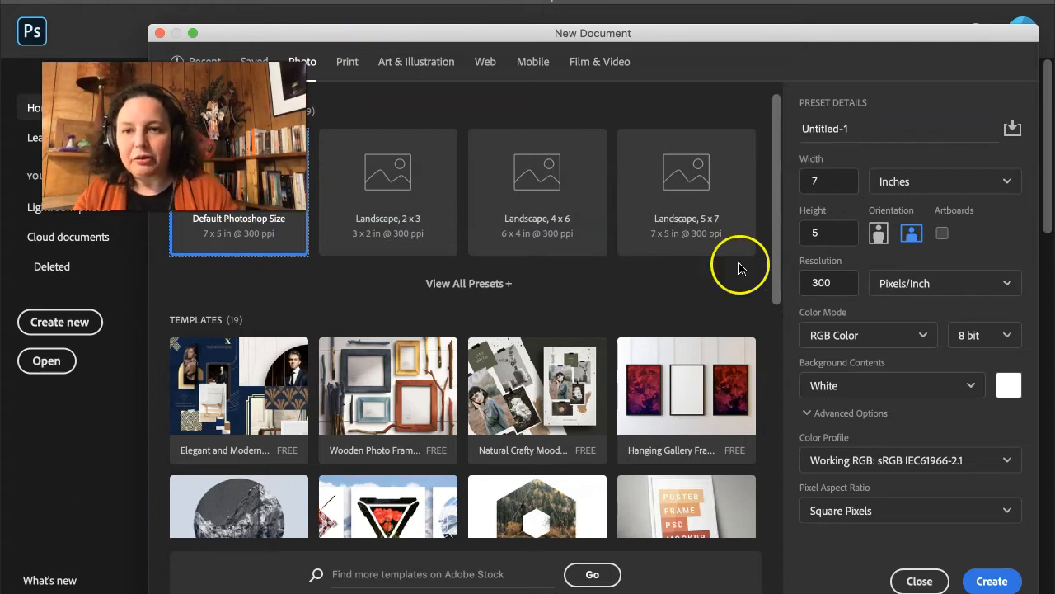
click(347, 64)
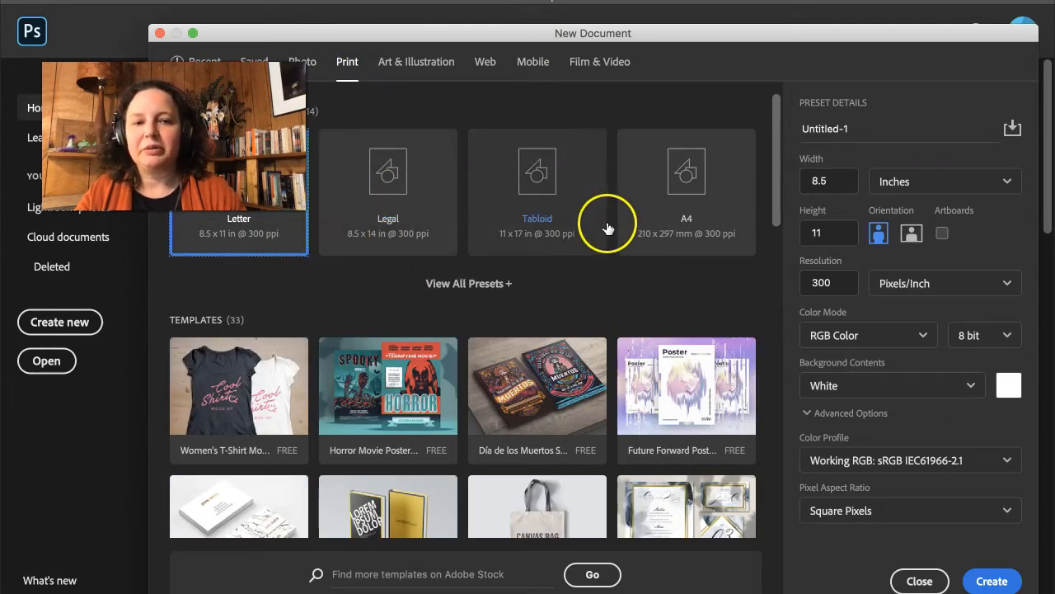
click(484, 64)
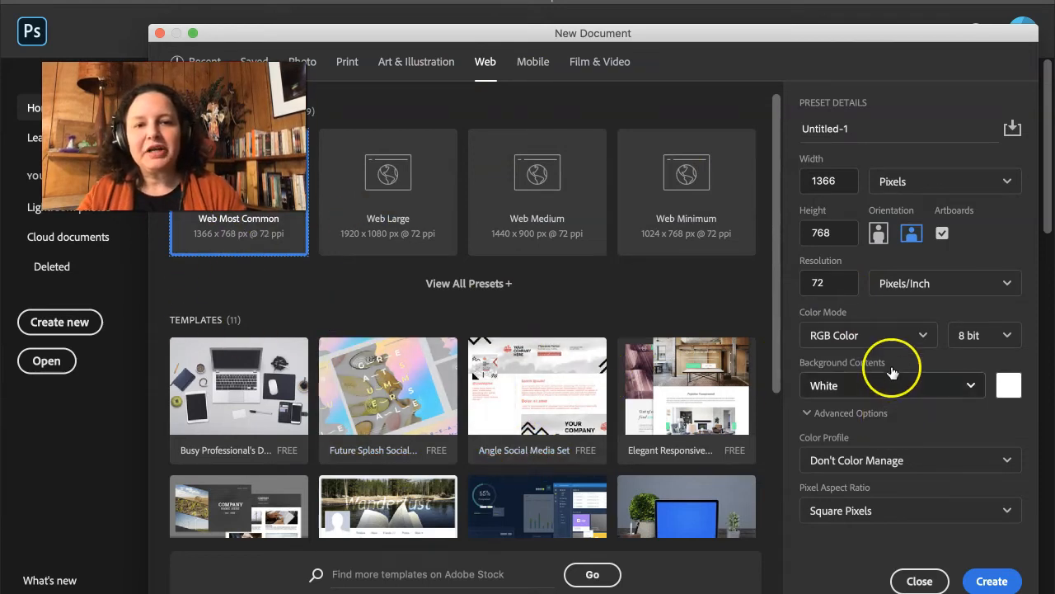
click(838, 282)
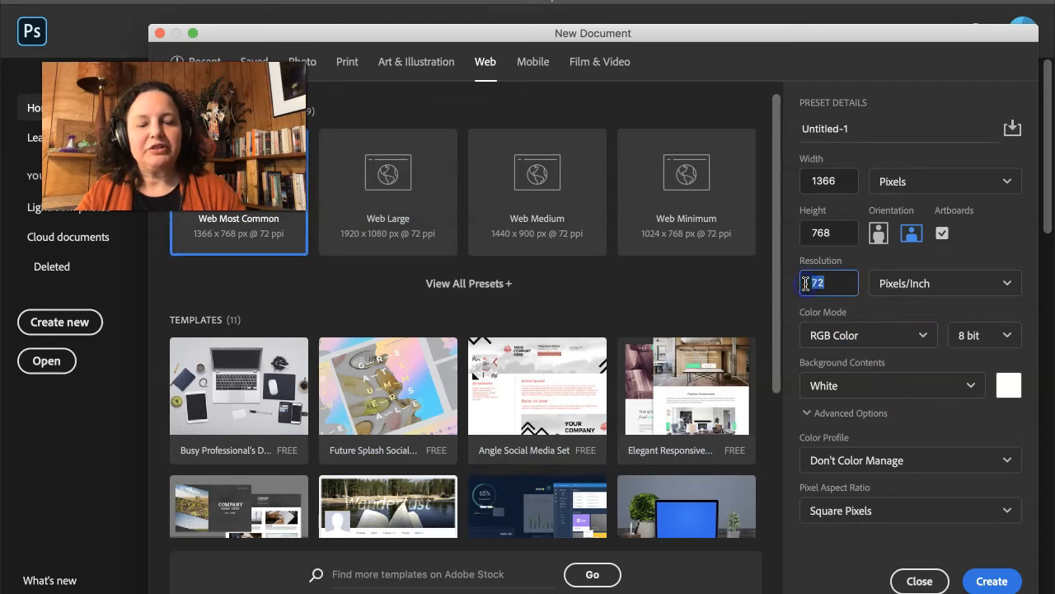
click(942, 185)
click(942, 188)
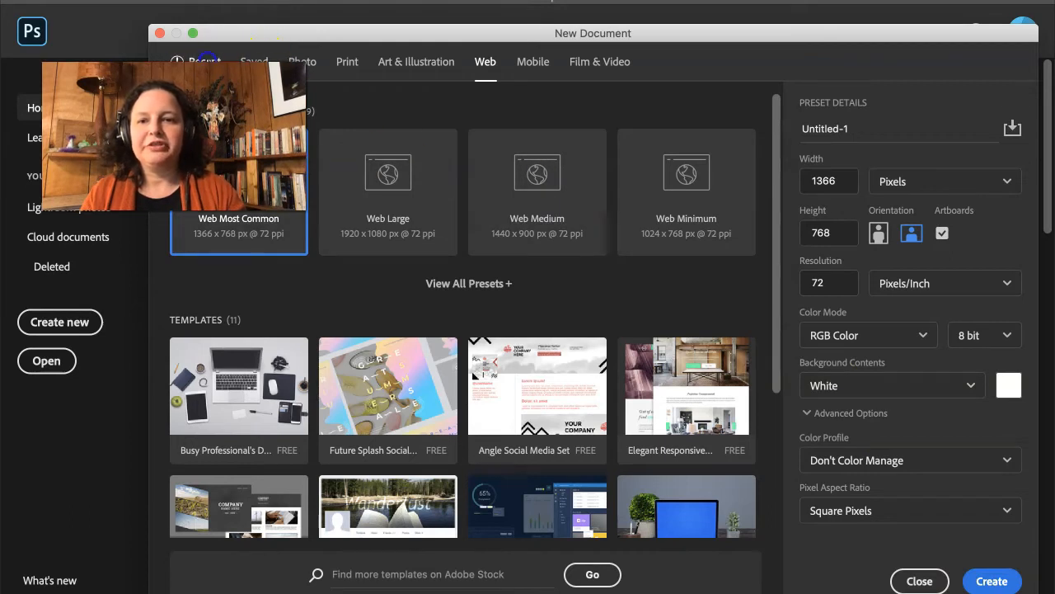
Create a white RGB document from the recent custom preset of 11 x 8.5 in at 300 ppi
click(202, 61)
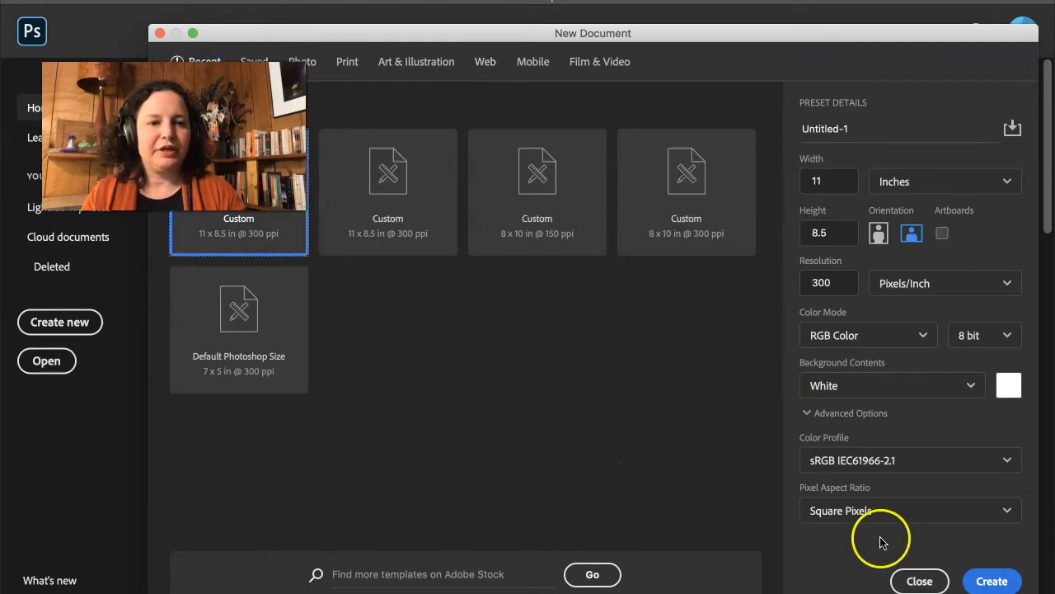
click(992, 581)
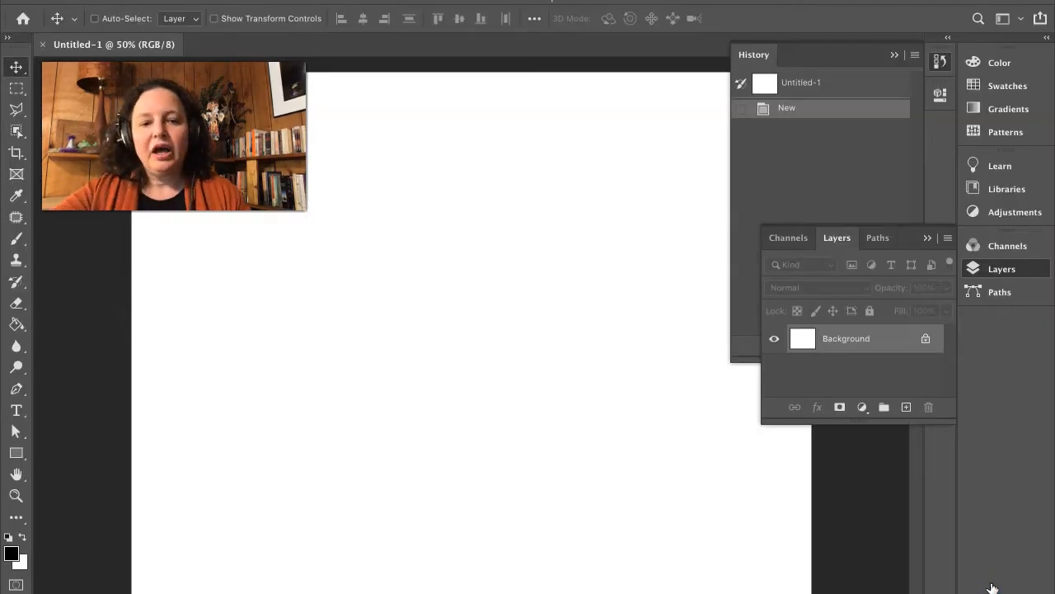
scroll(503, 348, down, 3)
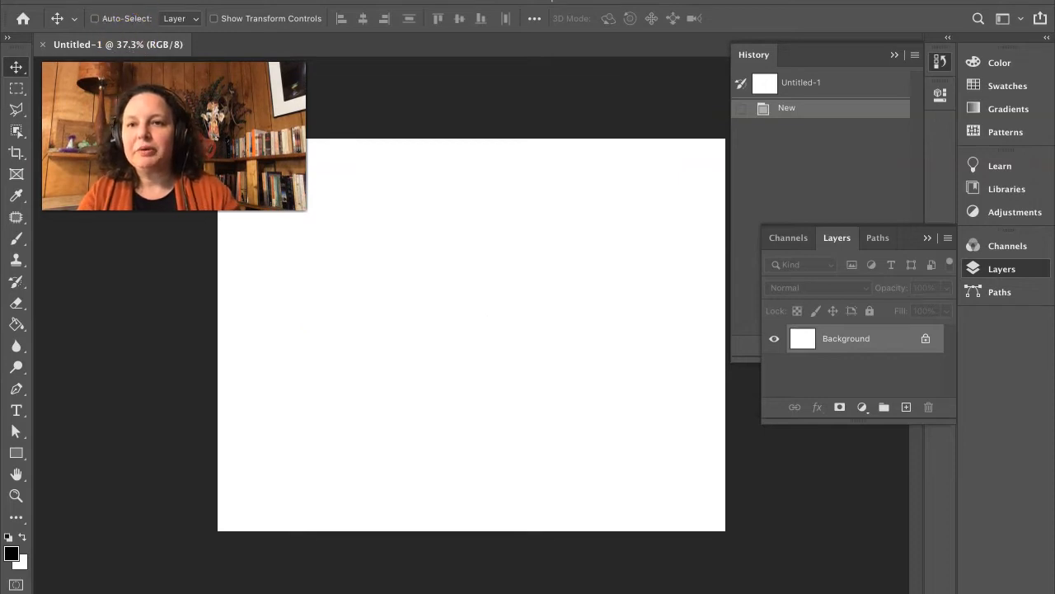
Open garden.tiff from the 107_scans folder inside 107 fall 2020 > 107
click(125, 1)
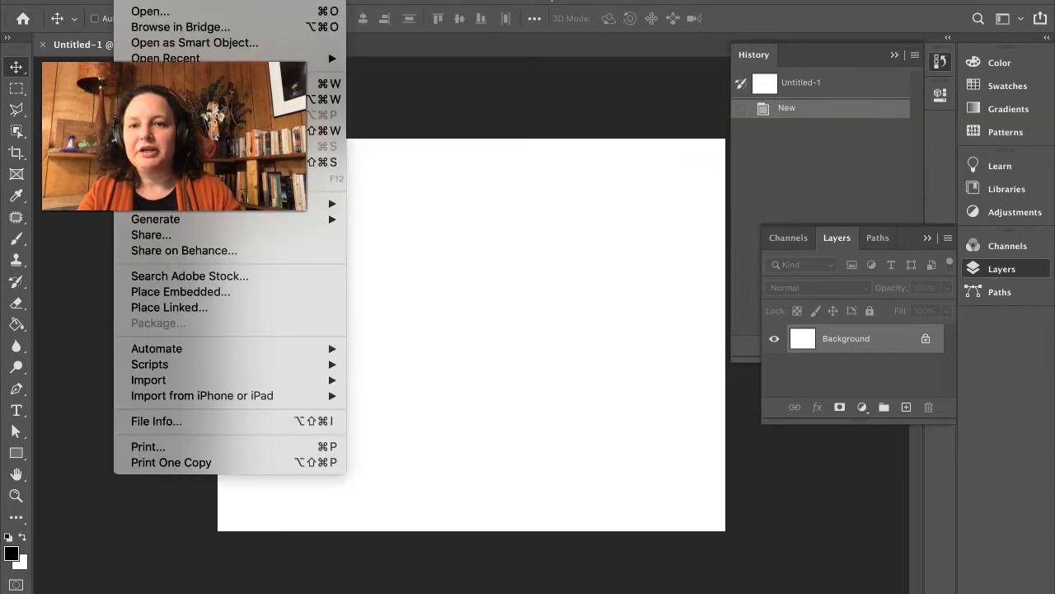
click(144, 10)
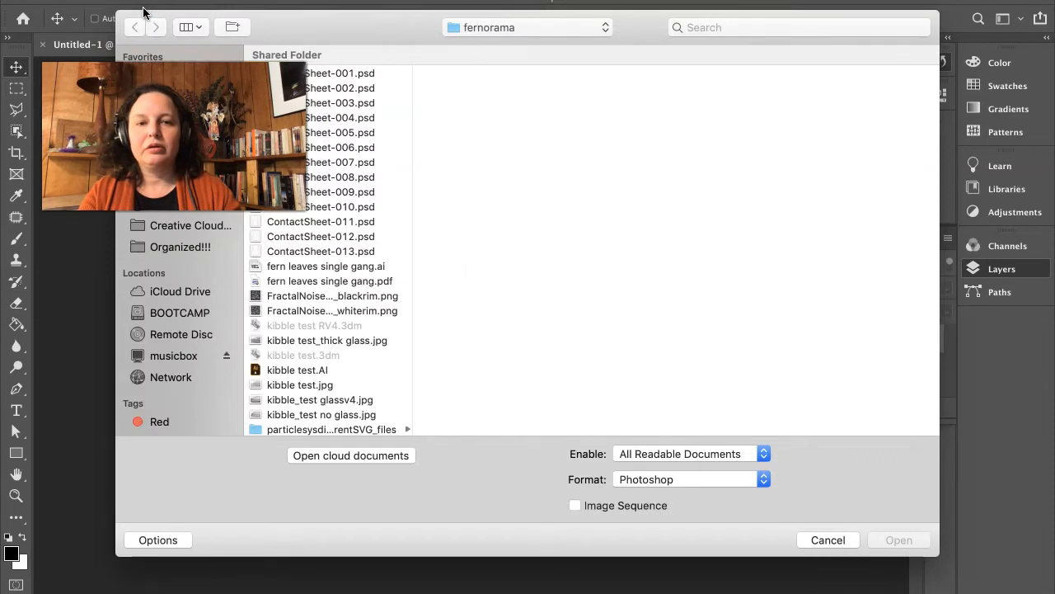
click(293, 281)
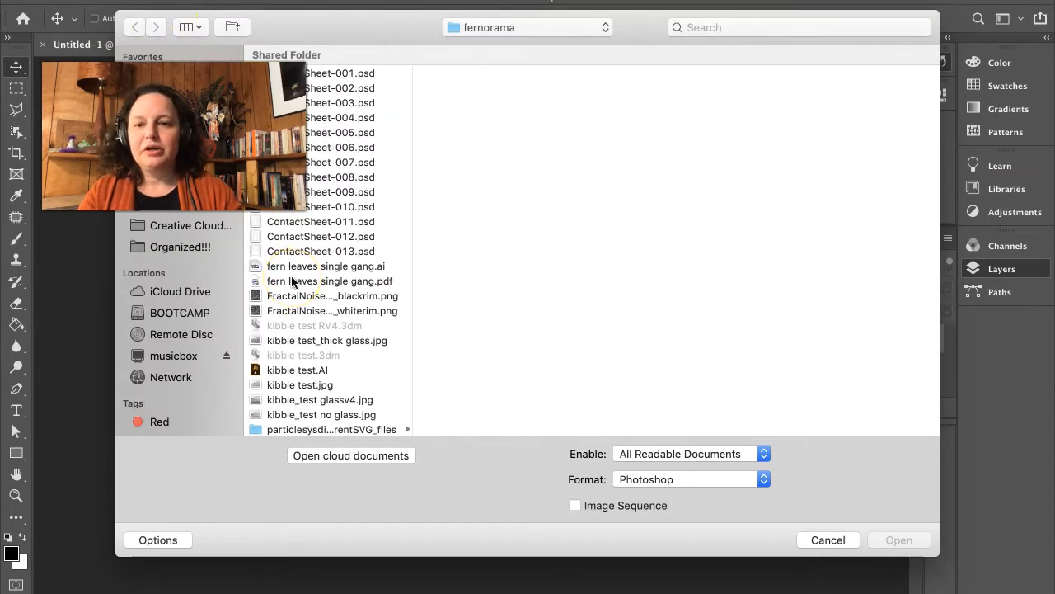
click(482, 27)
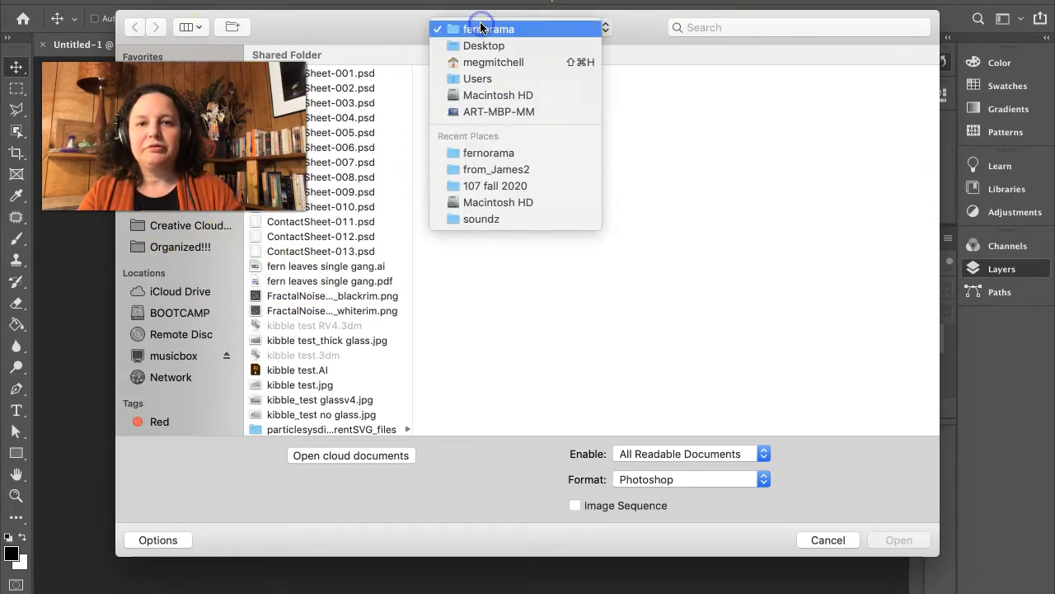
click(481, 187)
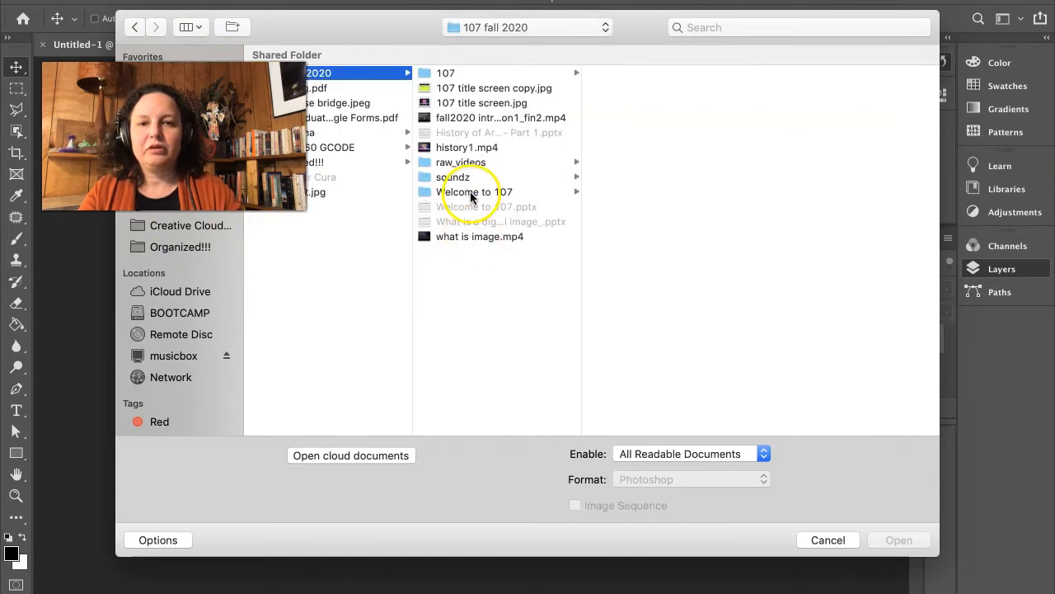
click(475, 73)
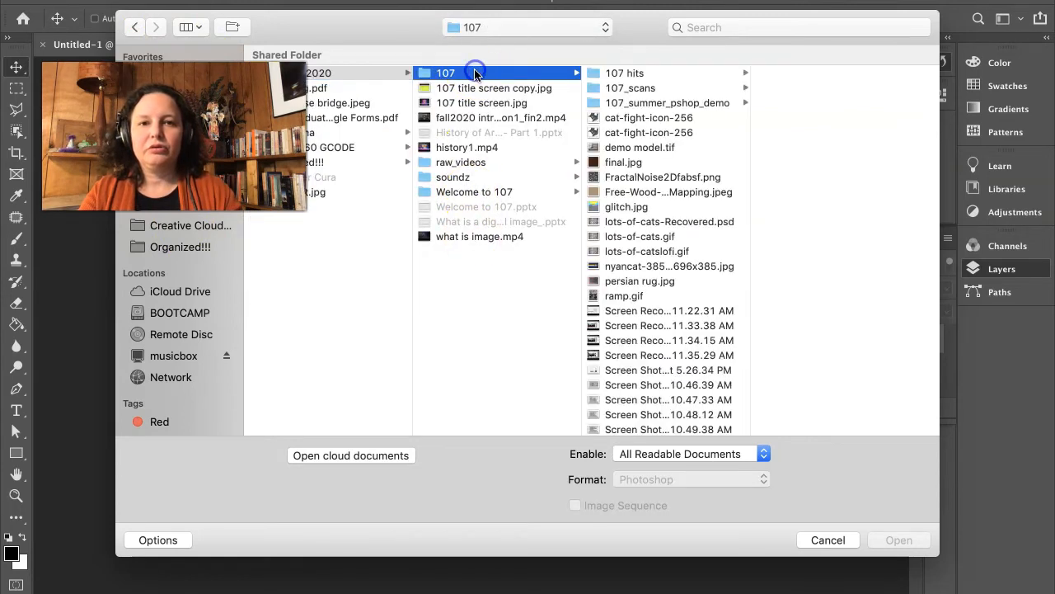
click(659, 86)
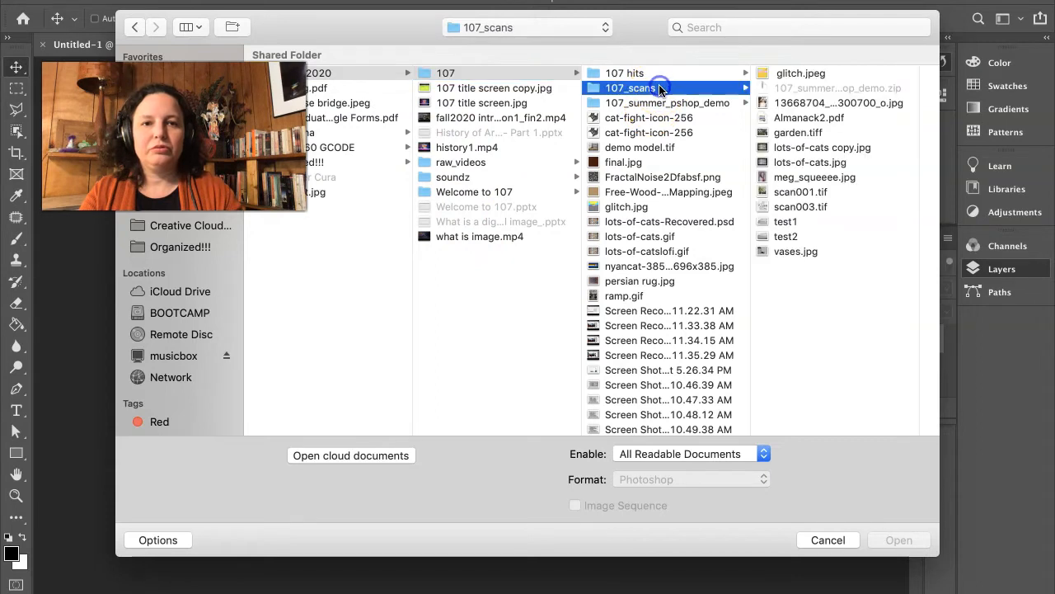
click(816, 132)
click(887, 543)
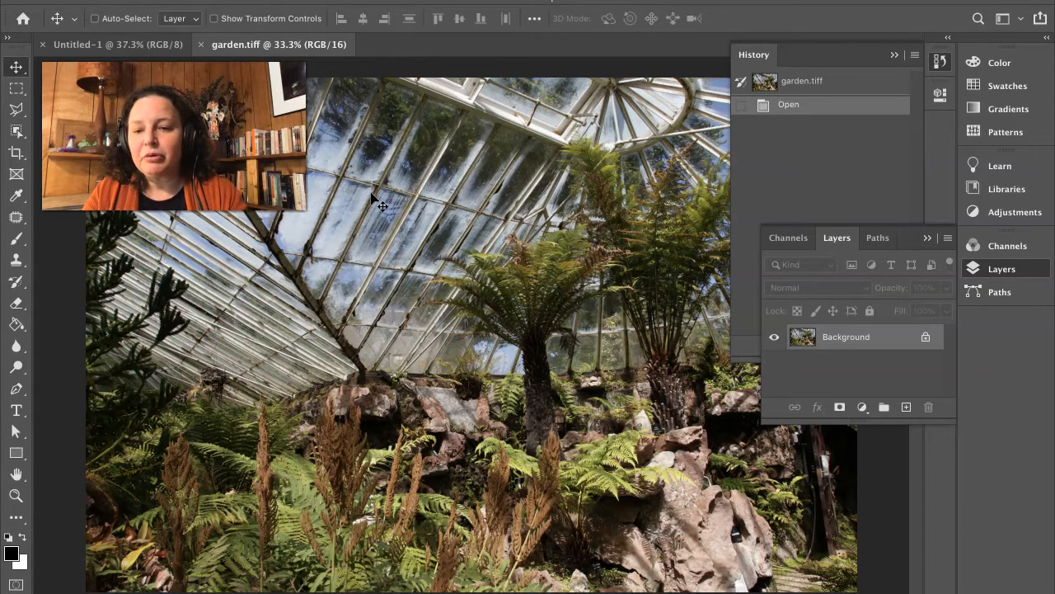
Check garden.tiff's pixel dimensions and channel information, and compare the photo with the blank Untitled-1 document
click(409, 502)
click(409, 502)
click(409, 502)
click(498, 432)
click(418, 330)
scroll(417, 330, down, 5)
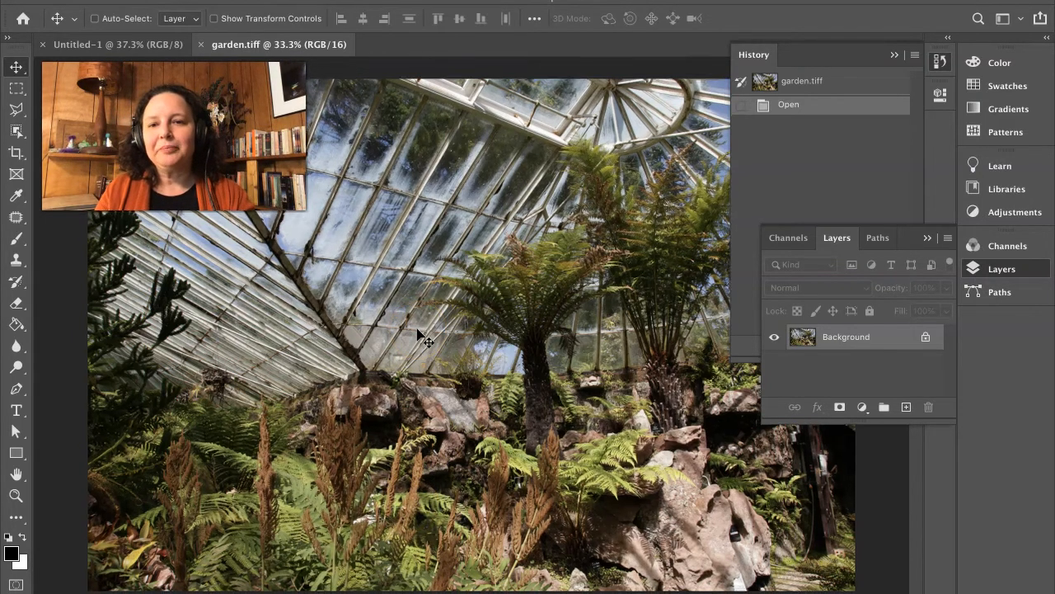
scroll(417, 330, down, 1)
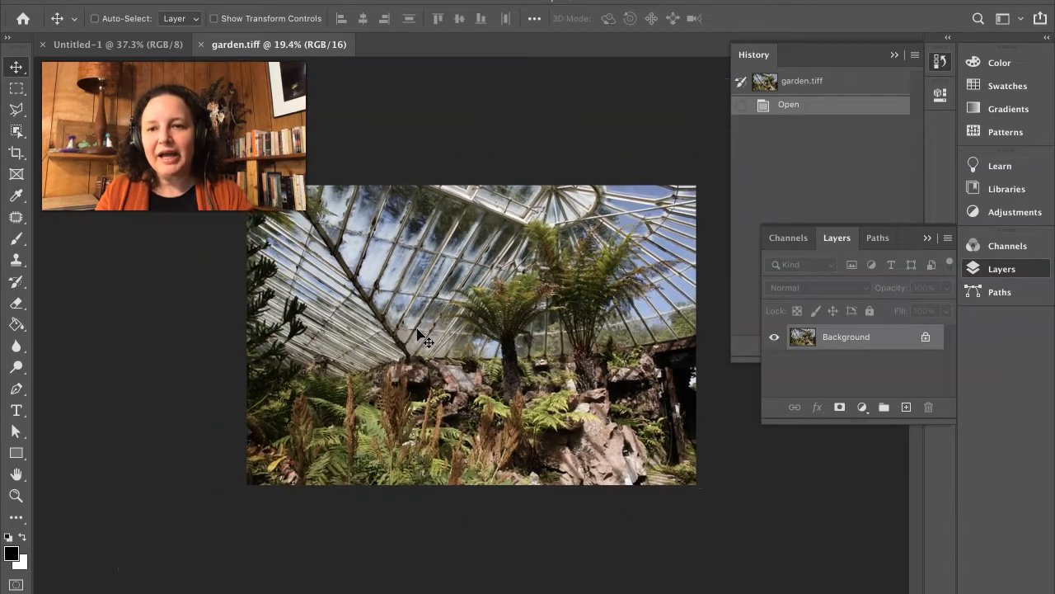
click(245, 560)
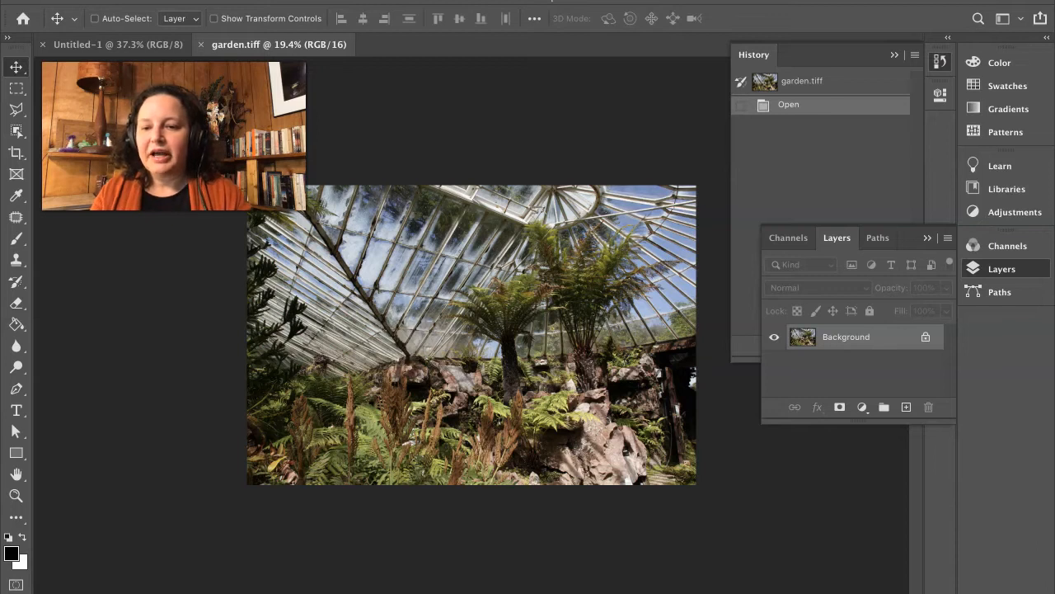
click(124, 592)
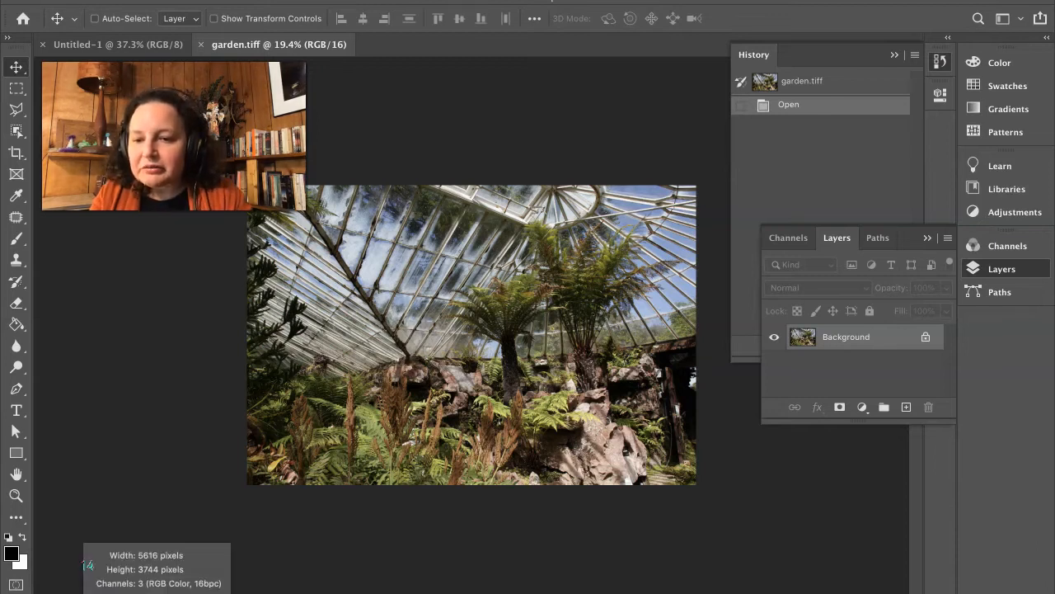
click(123, 593)
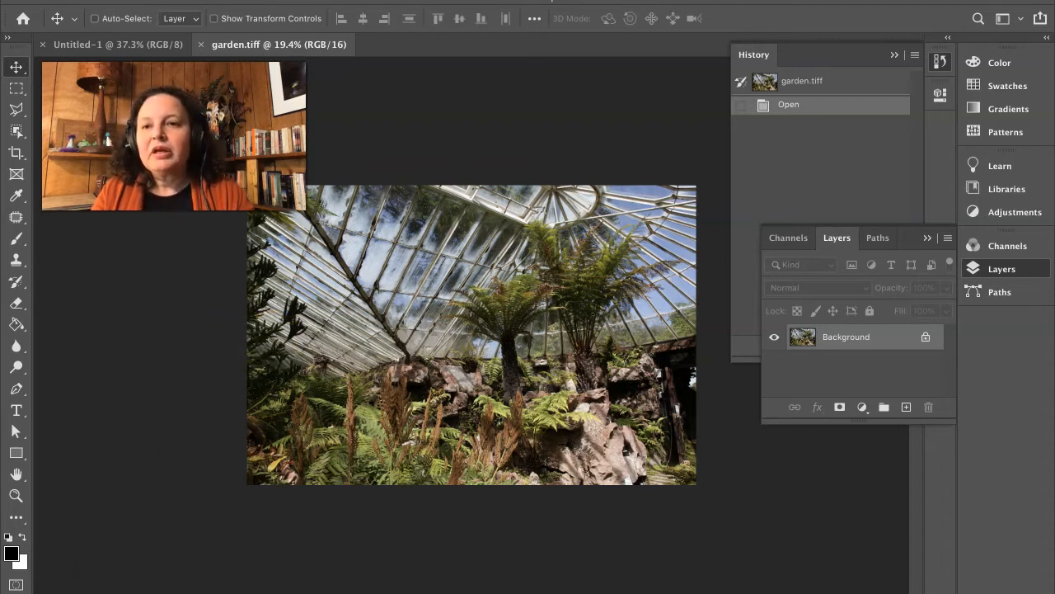
click(130, 44)
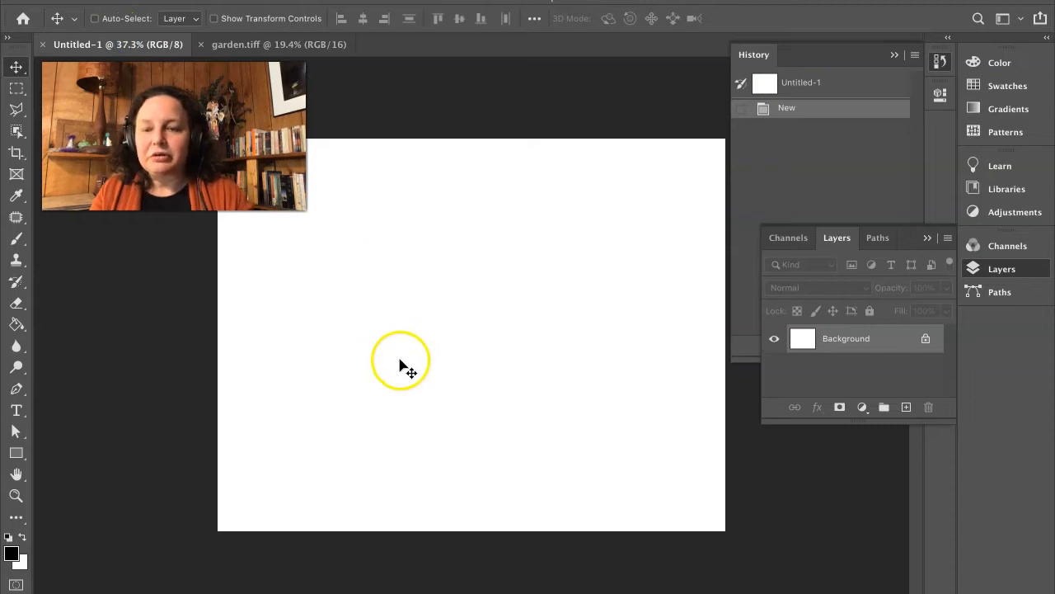
click(295, 46)
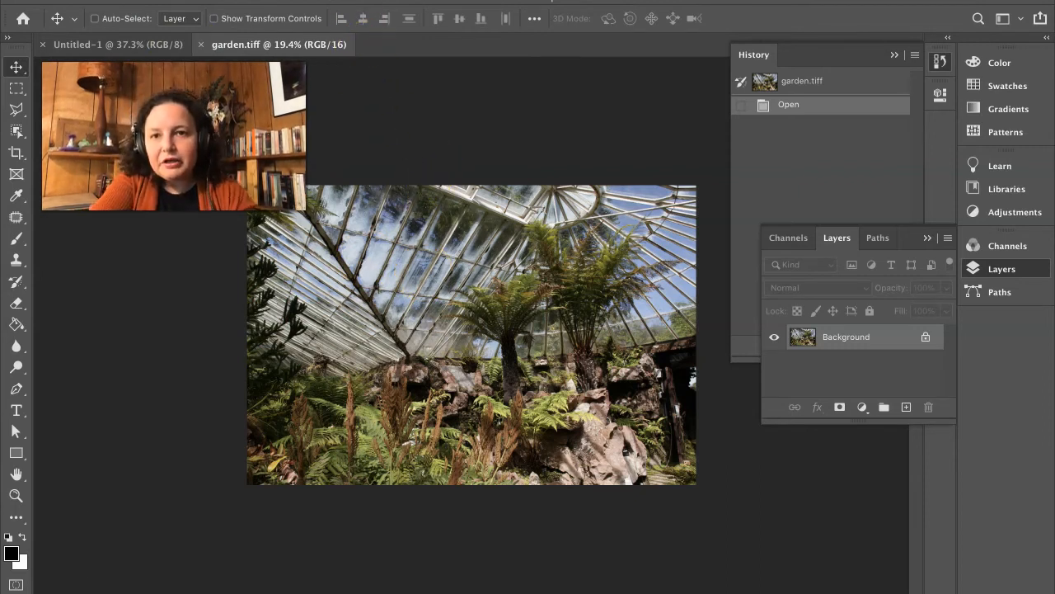
Set garden.tiff's image resolution to 300 pixels/inch with resampling turned off
click(337, 0)
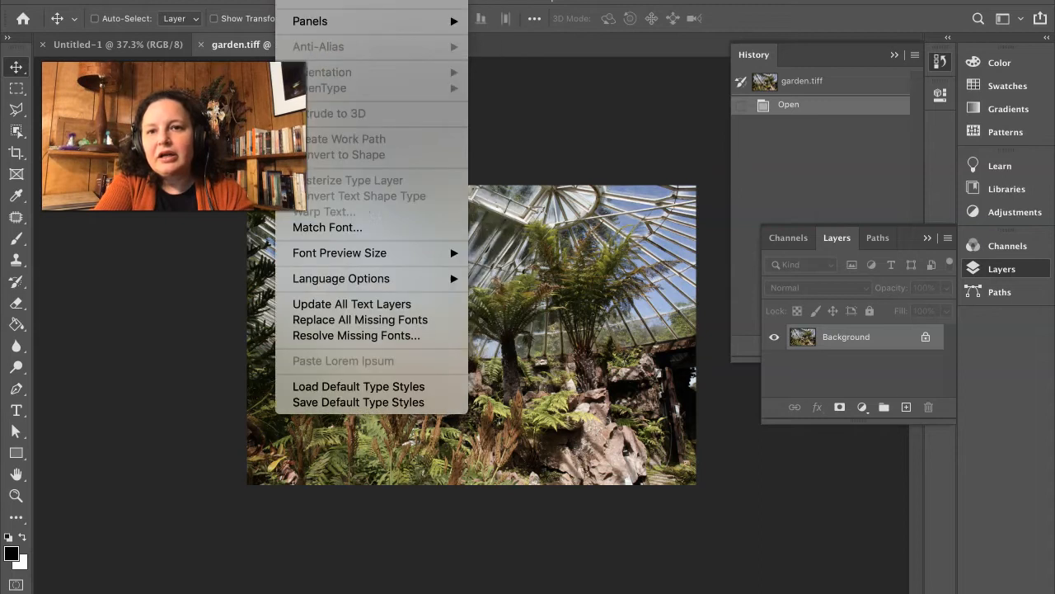
mouse_move(252, 0)
mouse_move(204, 0)
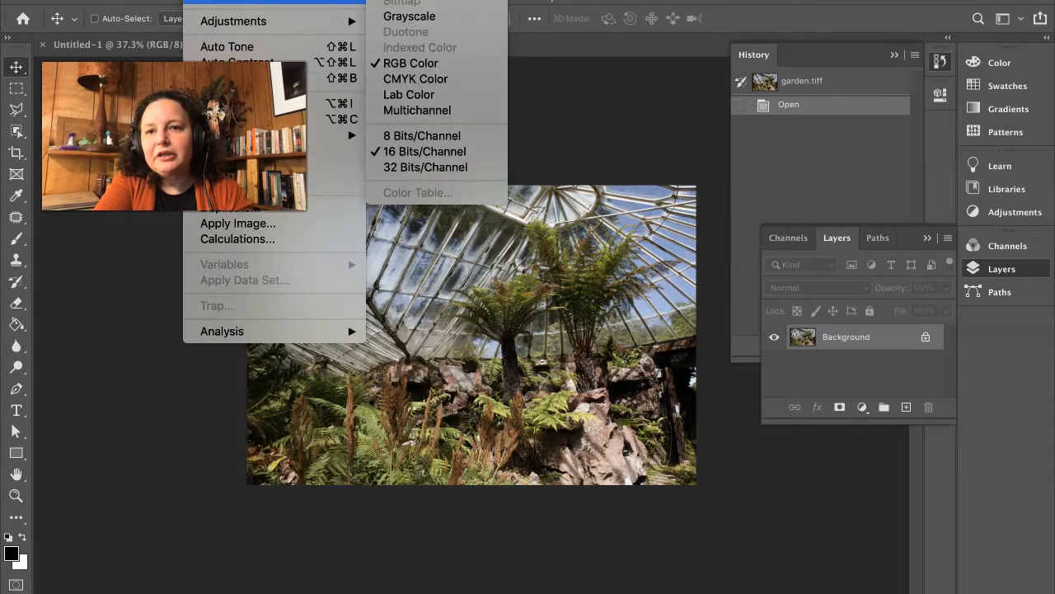
click(239, 104)
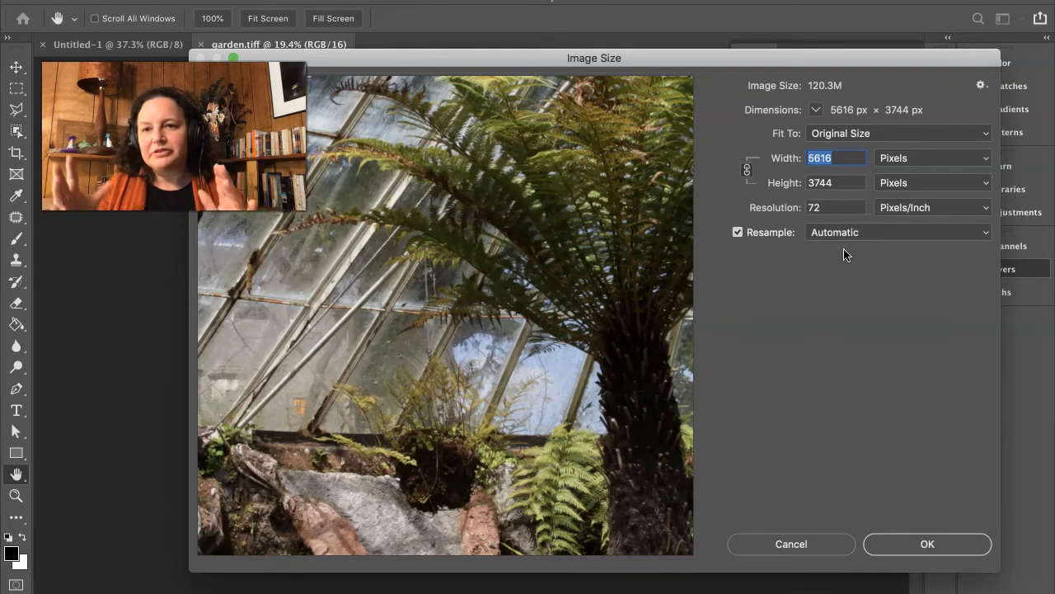
click(738, 233)
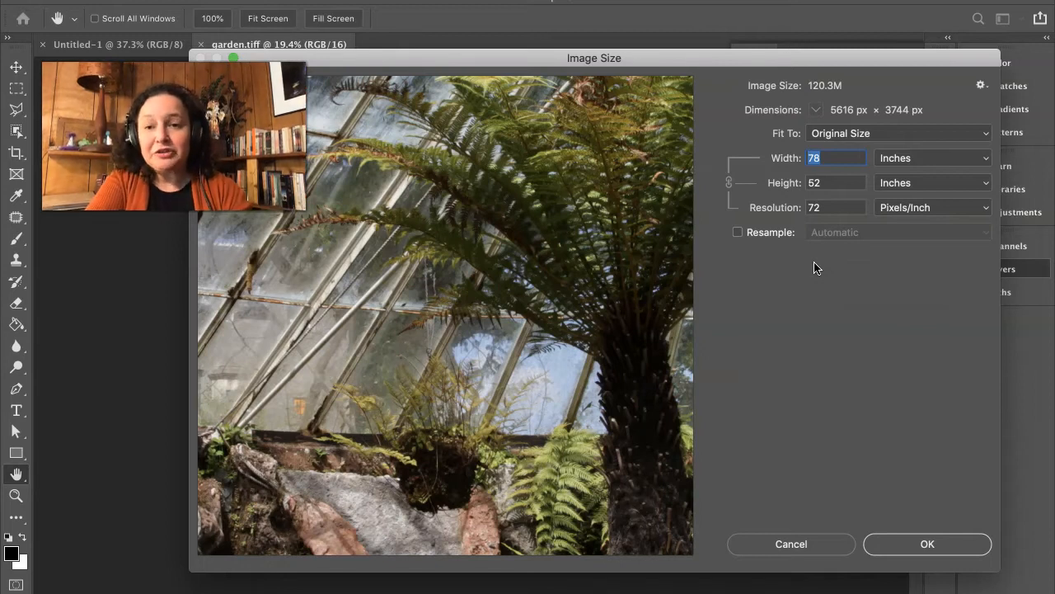
click(833, 211)
double_click(832, 211)
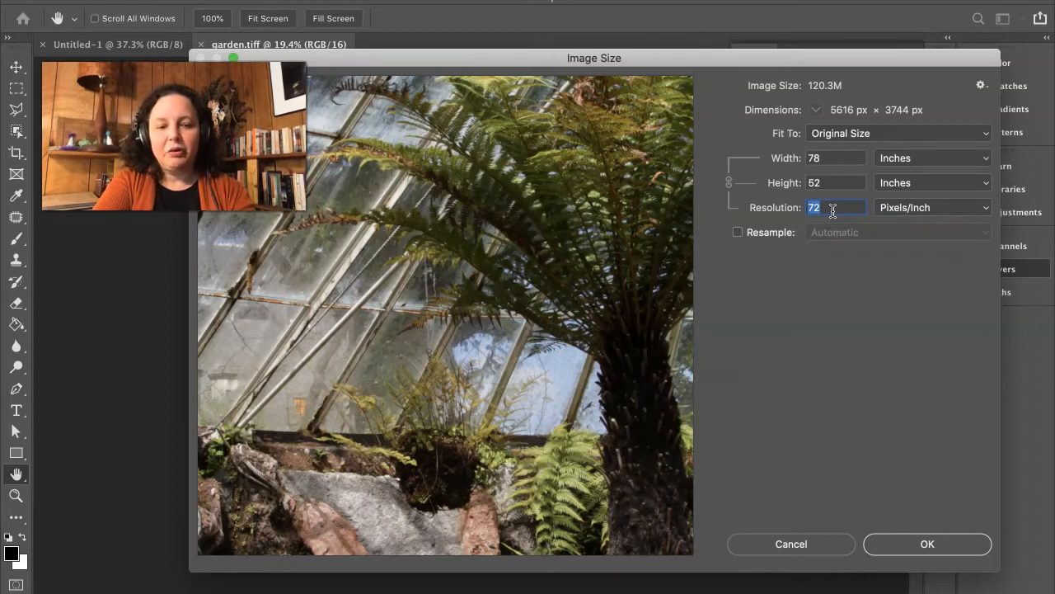
text(300)
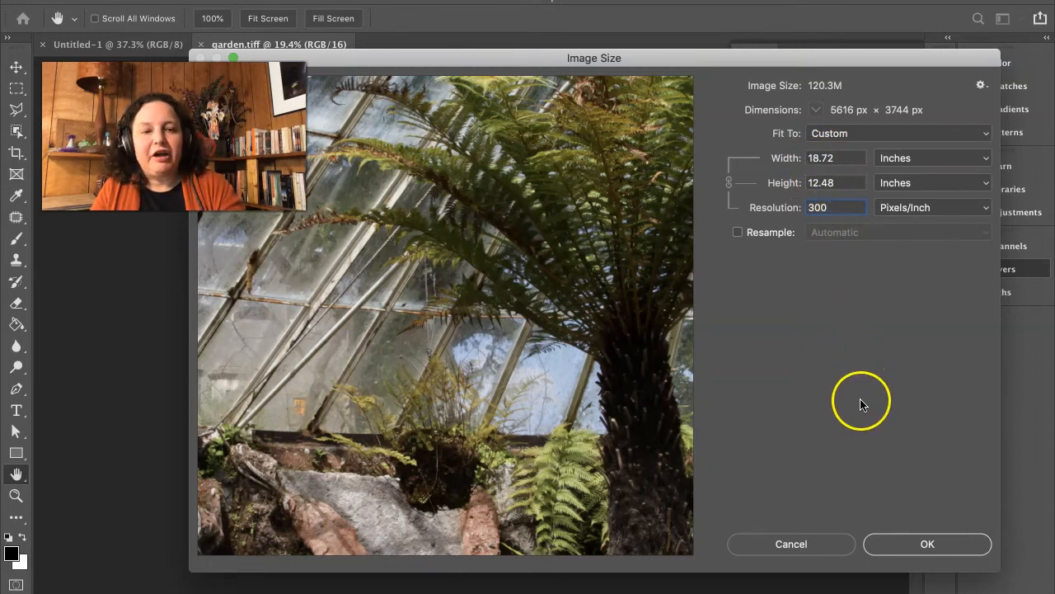
click(914, 543)
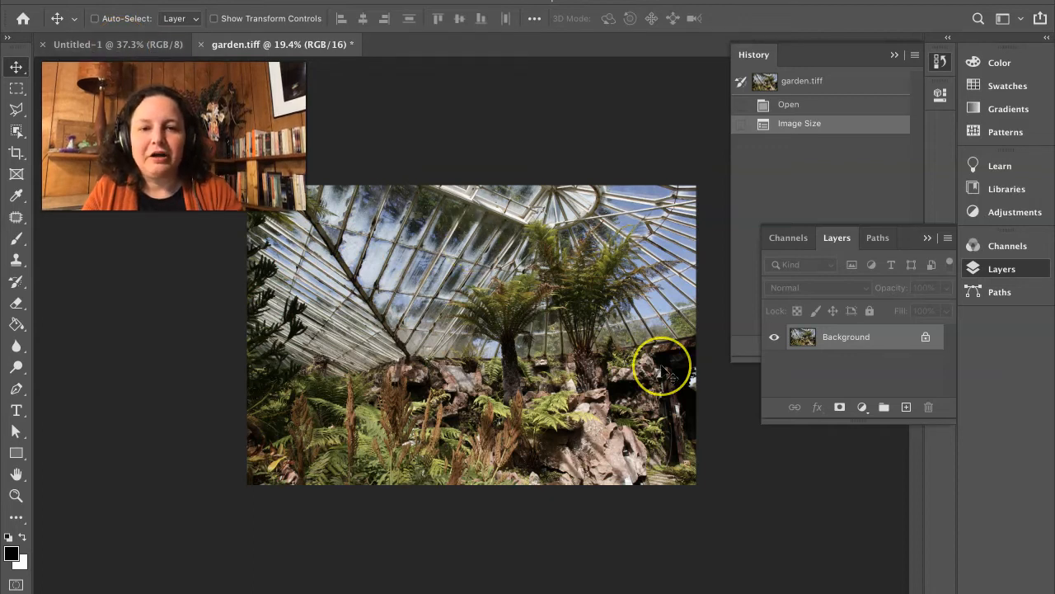
Copy the garden photo's layer into Untitled-1, accept the bit-depth difference, and compare the two documents
drag(856, 342, 496, 283)
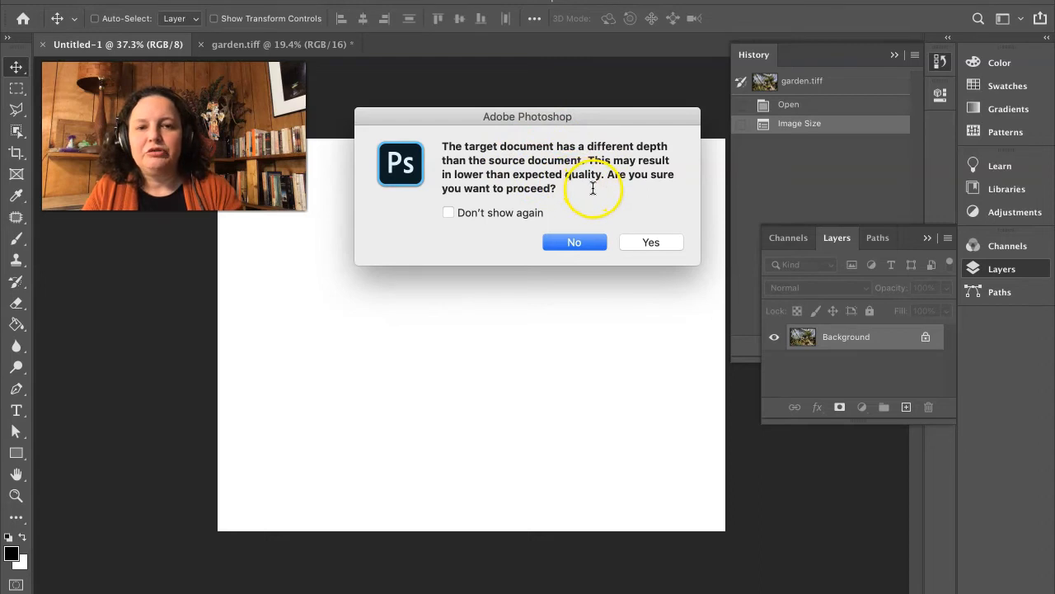
click(635, 243)
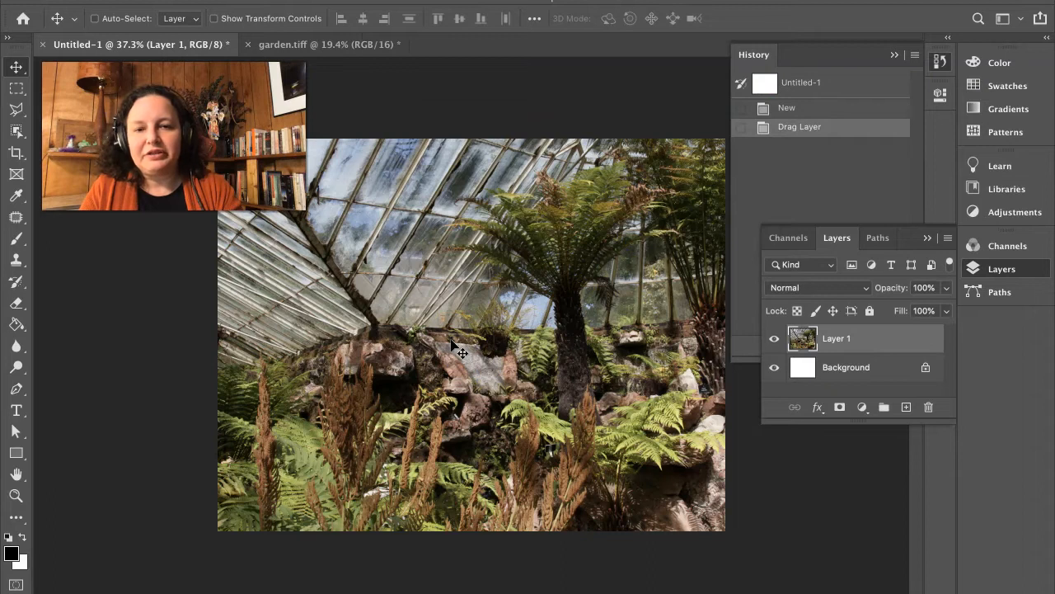
click(345, 48)
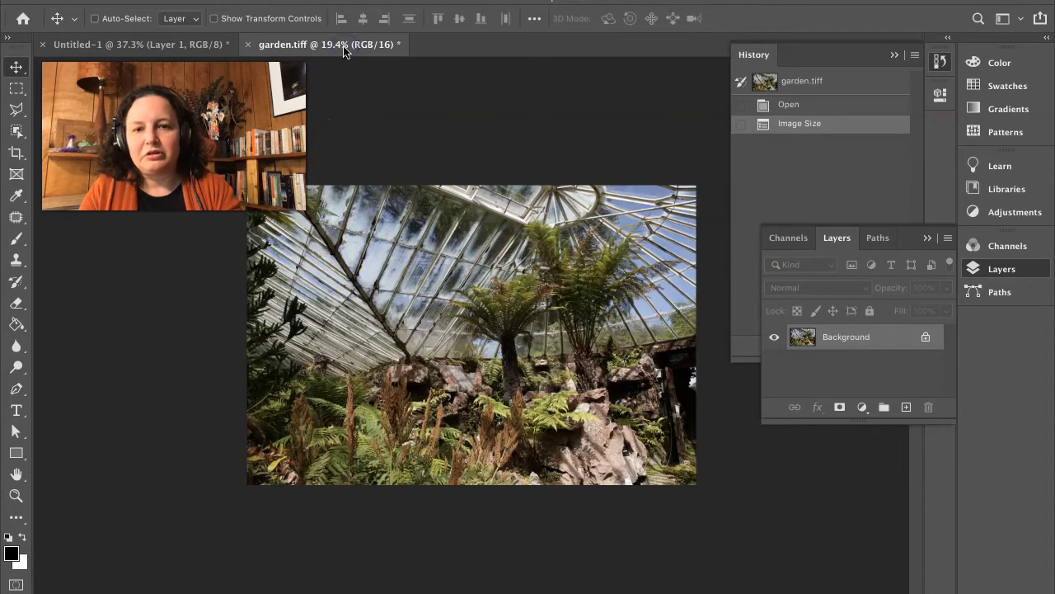
click(212, 43)
click(440, 343)
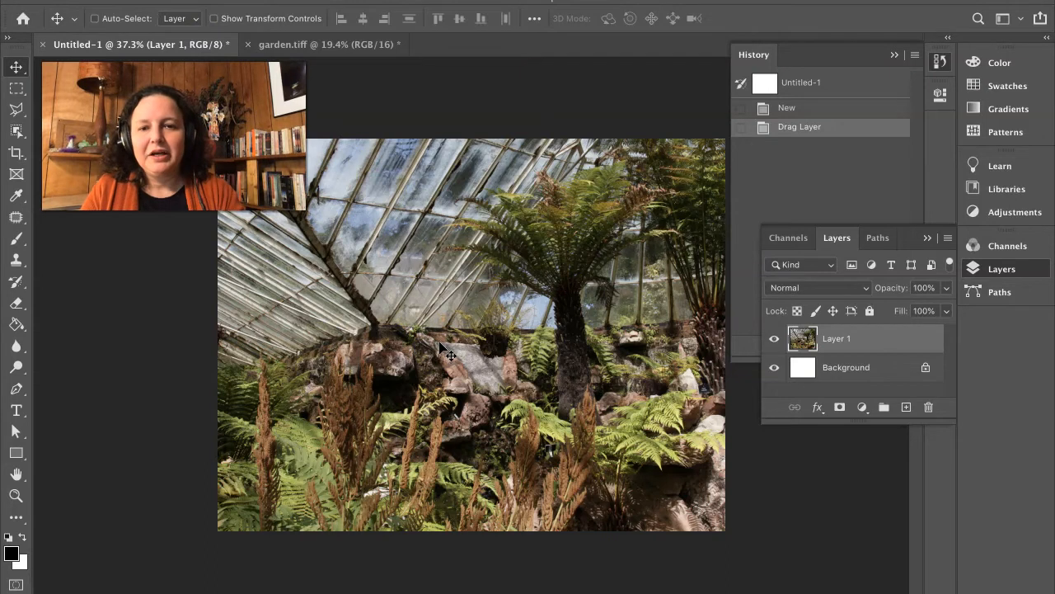
Collapse the Layers and History panels and turn on transform controls for the Move tool
scroll(446, 353, down, 2)
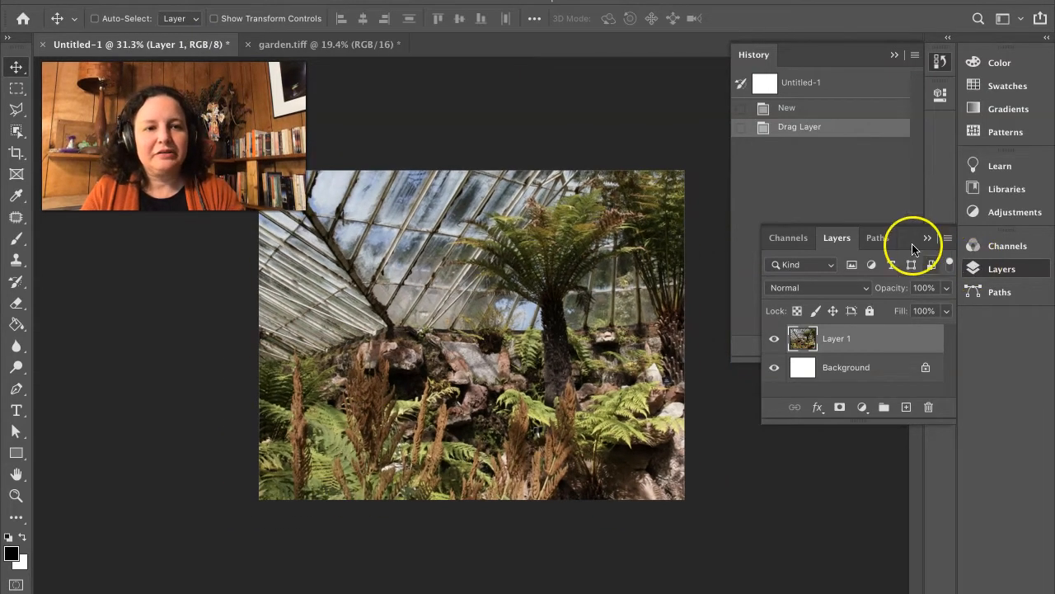
click(925, 238)
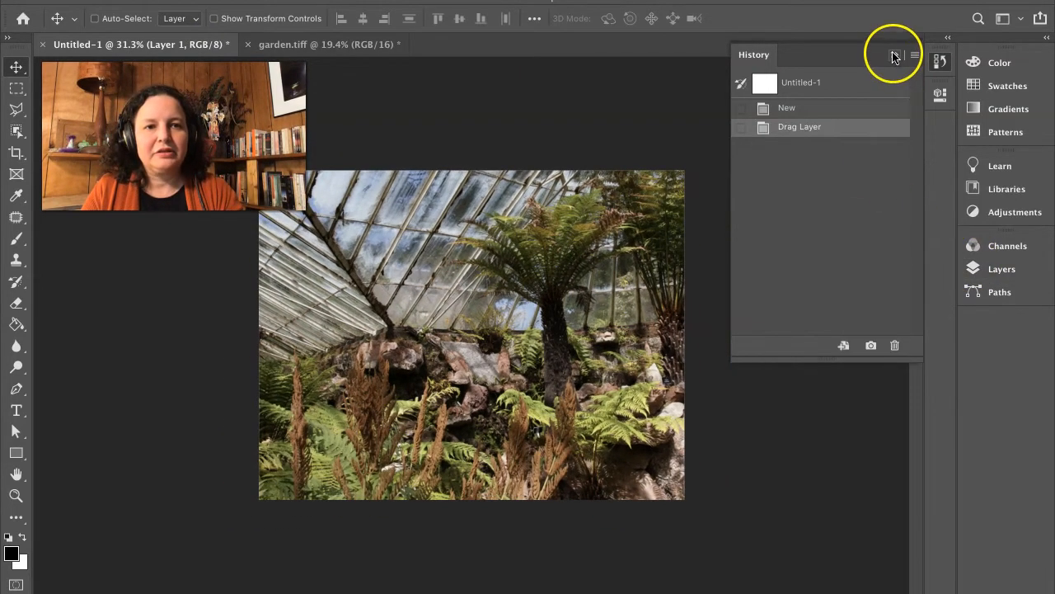
click(896, 55)
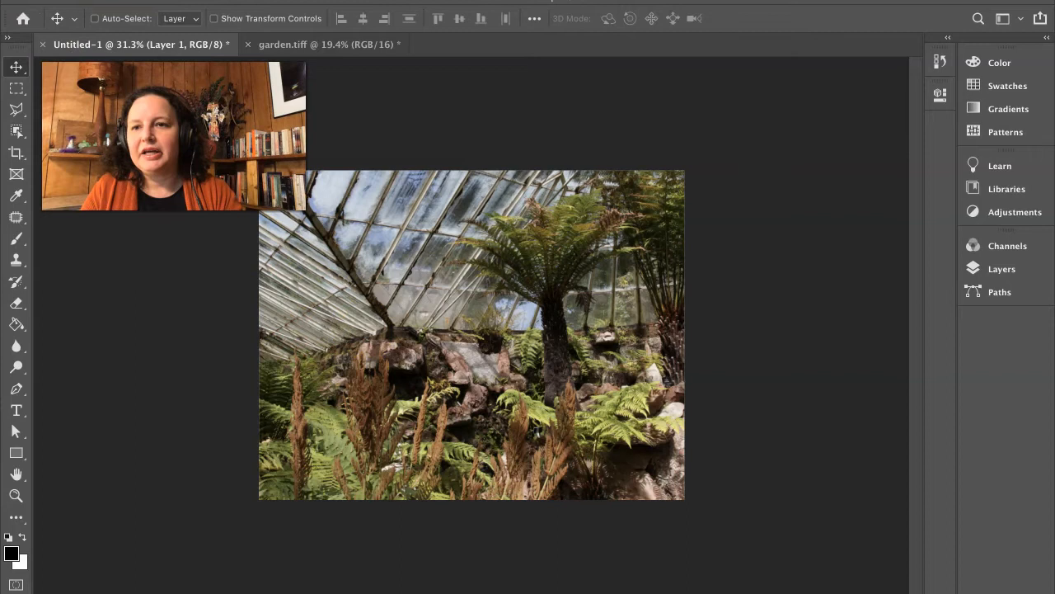
click(13, 70)
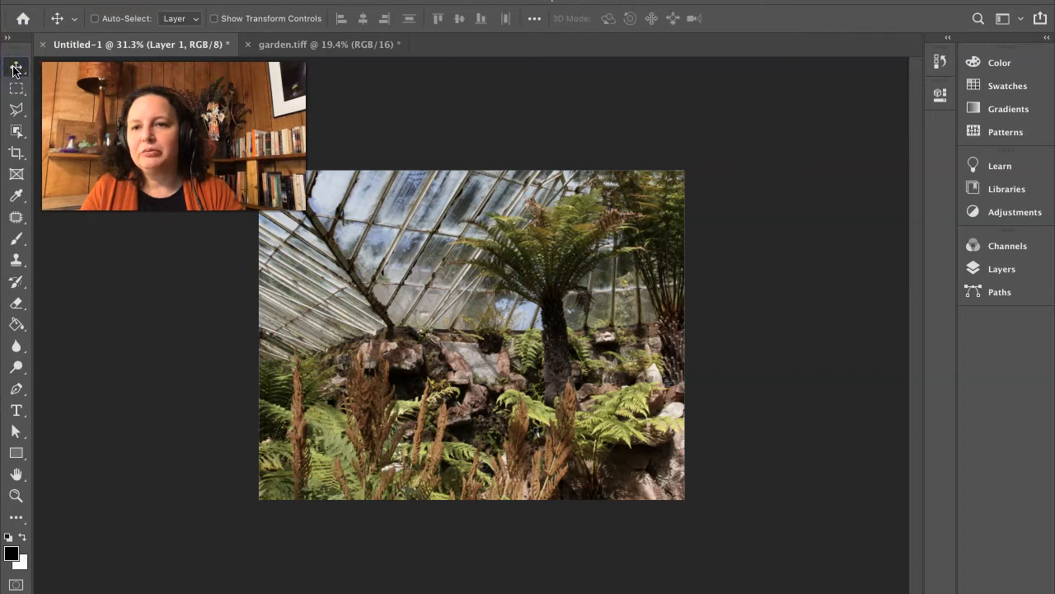
click(214, 19)
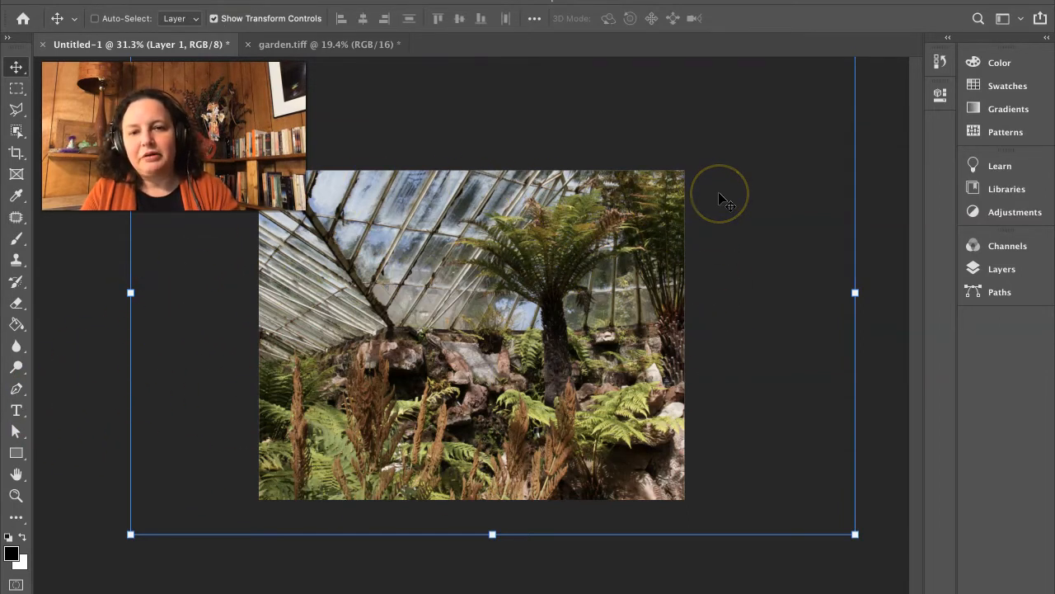
Scale the garden photo layer to about 71% width and 70% height, and position it to cover the whole page
scroll(716, 199, down, 3)
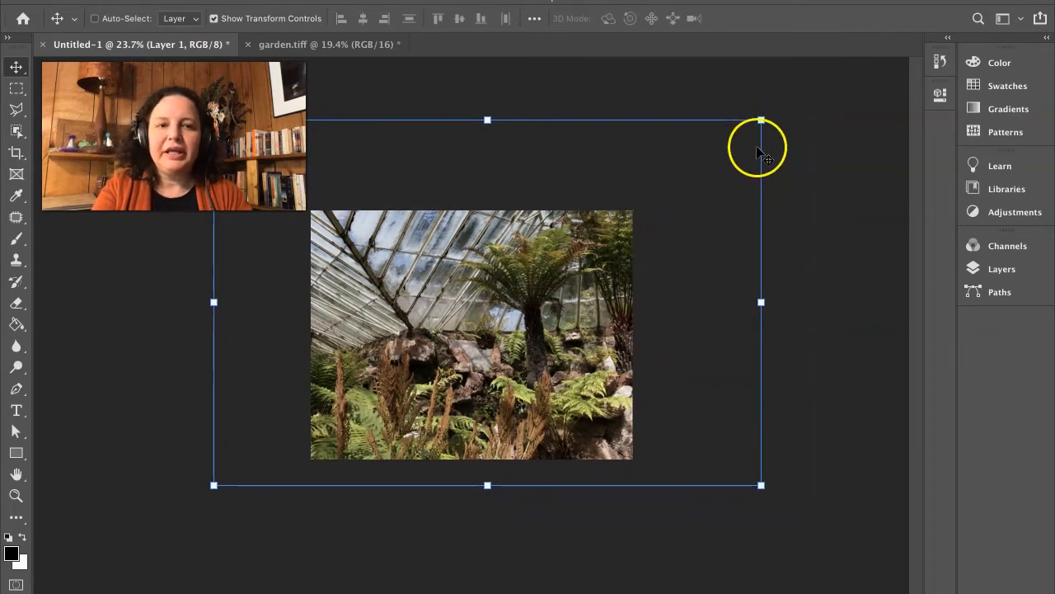
click(761, 120)
drag(760, 120, 630, 211)
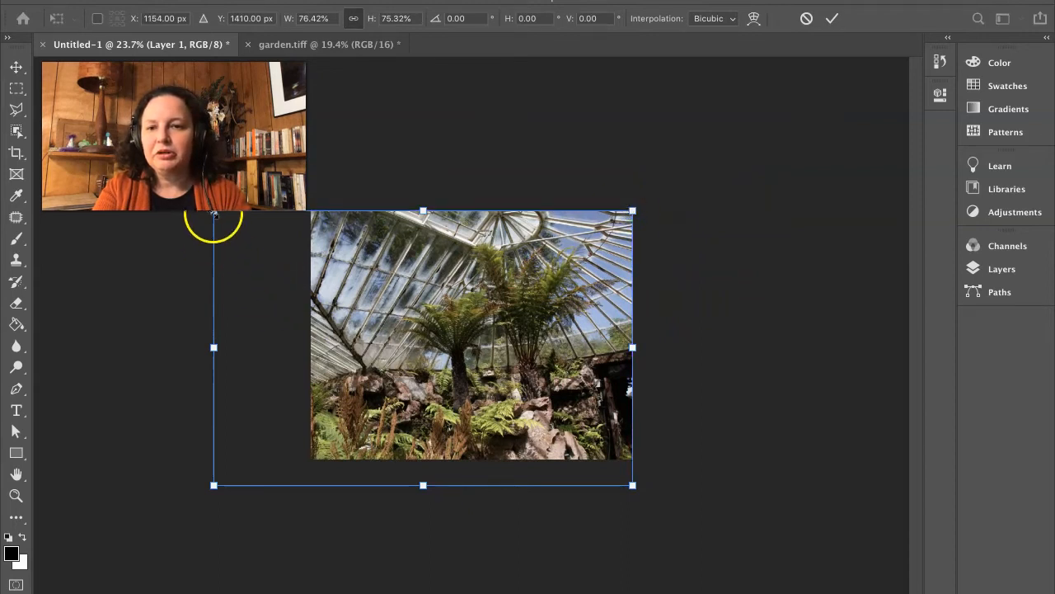
drag(214, 213, 189, 248)
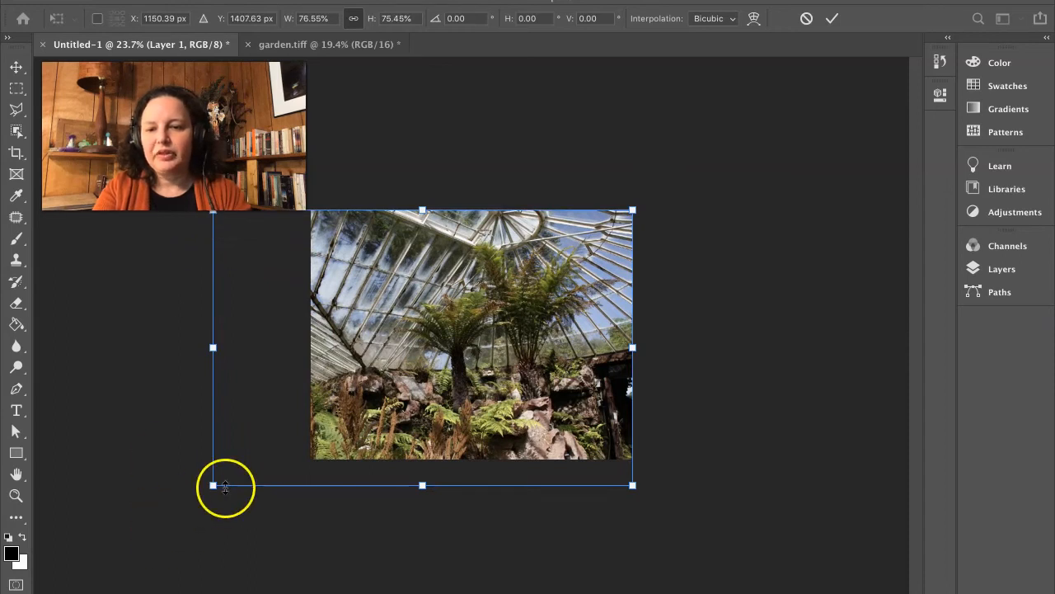
drag(421, 484, 433, 460)
drag(571, 378, 597, 372)
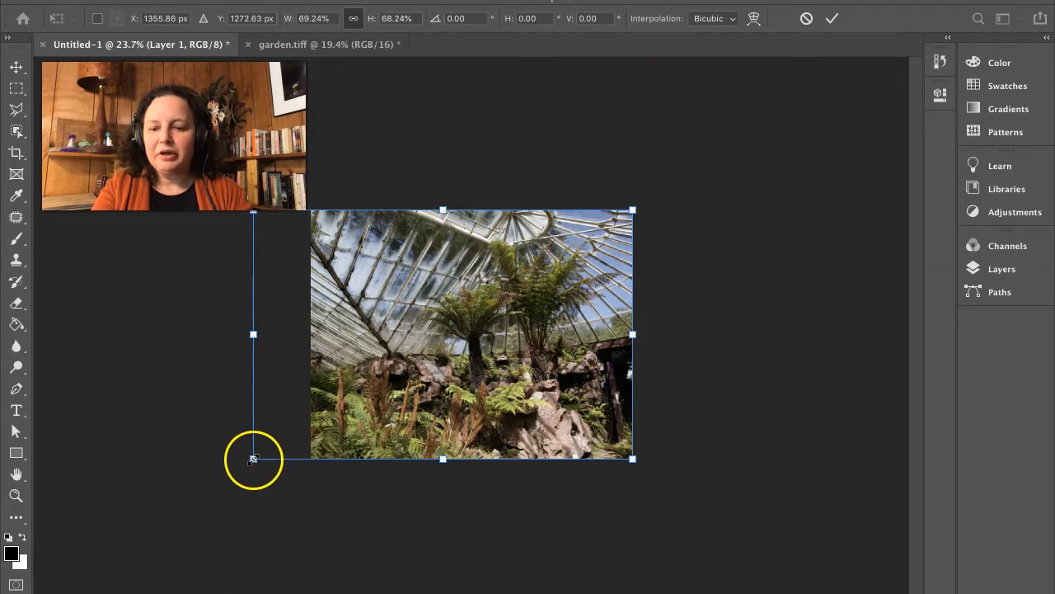
mouse_move(254, 458)
mouse_down()
mouse_move(318, 410)
mouse_move(244, 468)
mouse_up()
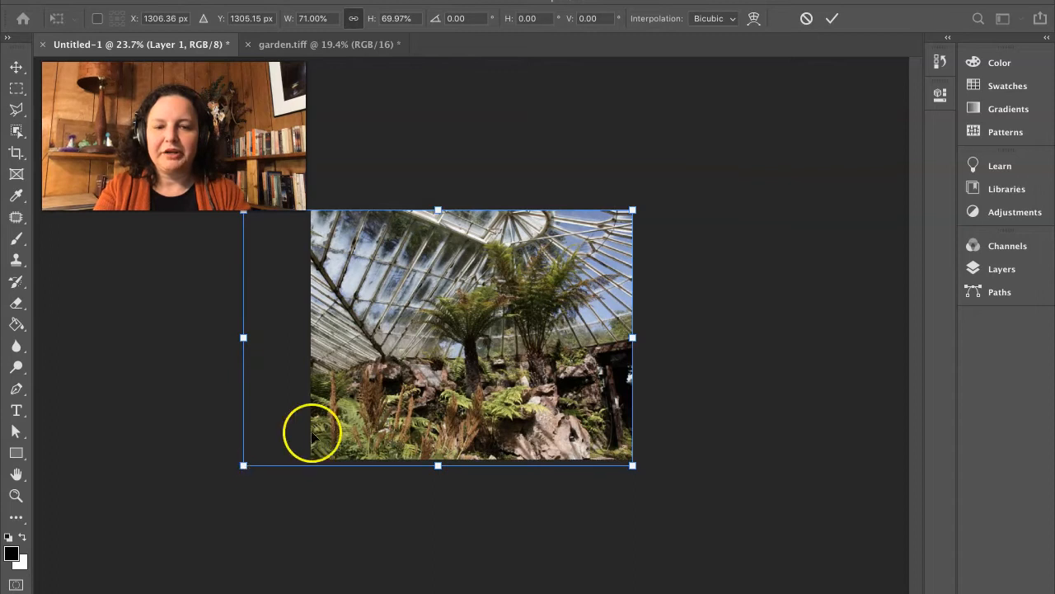
drag(542, 359, 590, 359)
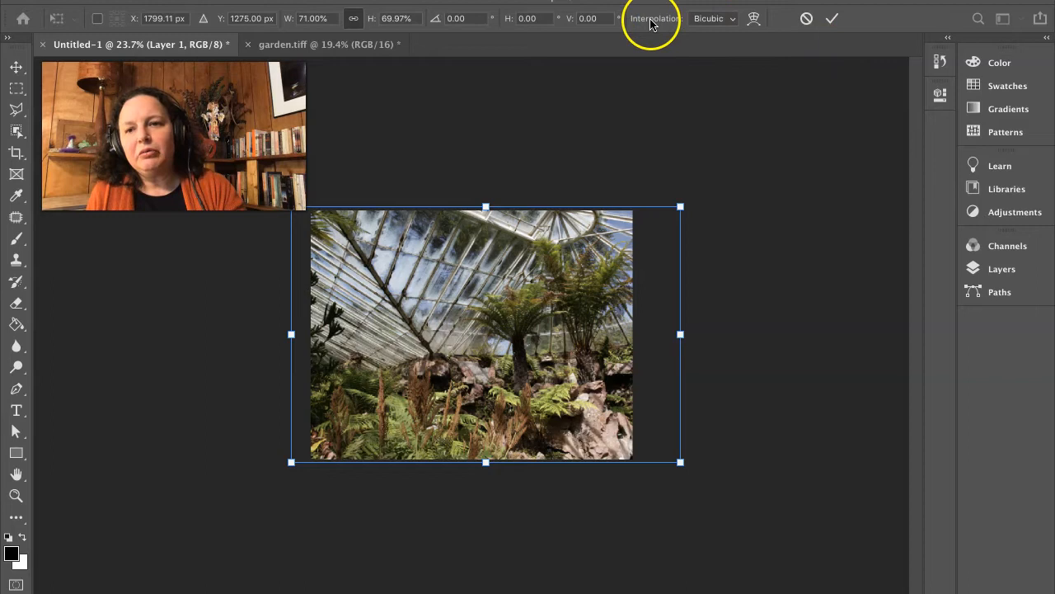
Set the transform's interpolation to Bicubic Automatic and apply the transform to the photo layer
click(733, 20)
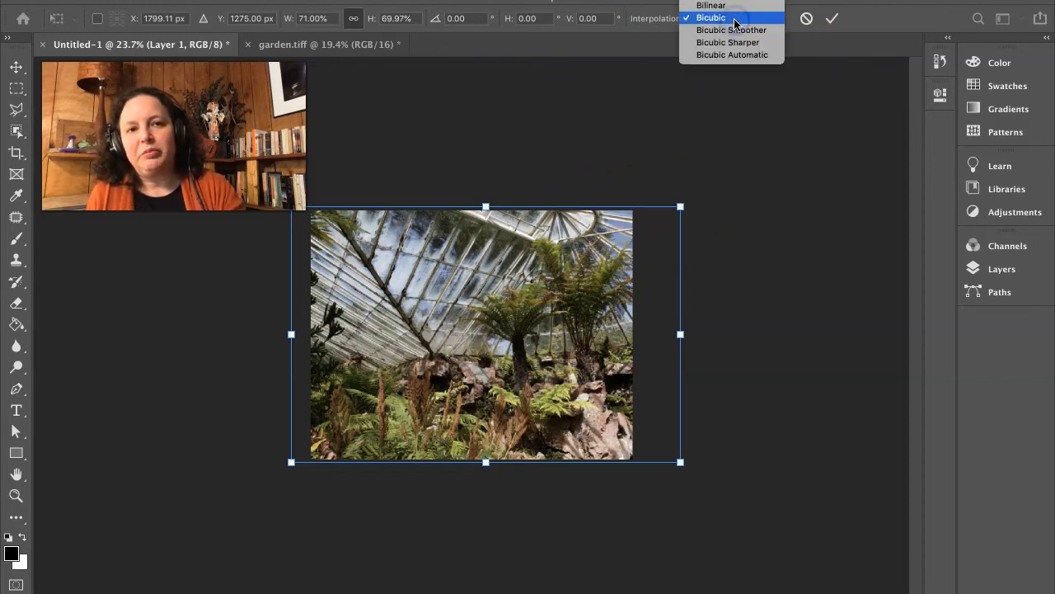
click(734, 18)
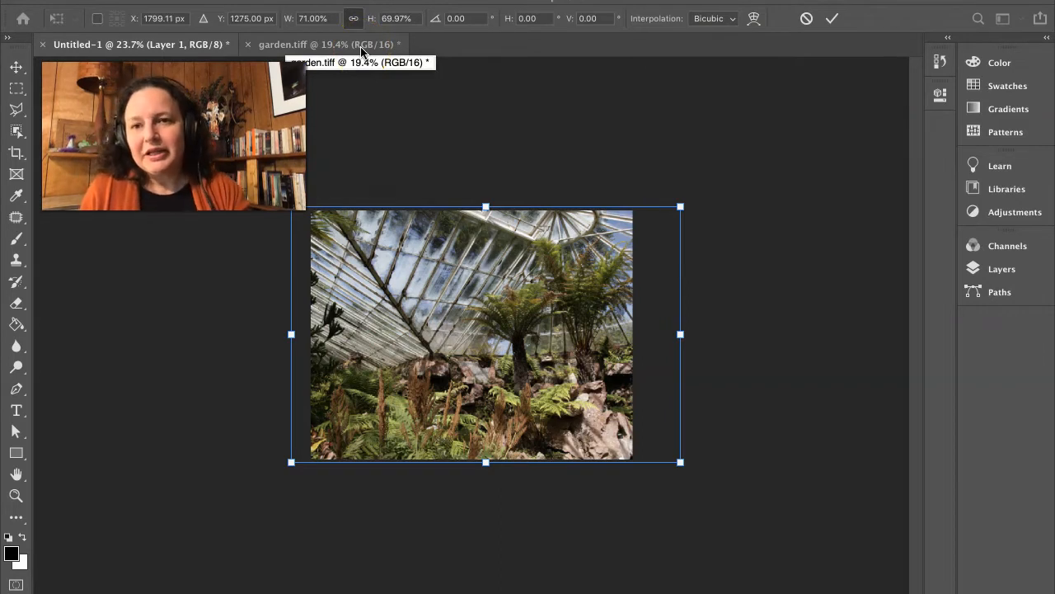
click(730, 24)
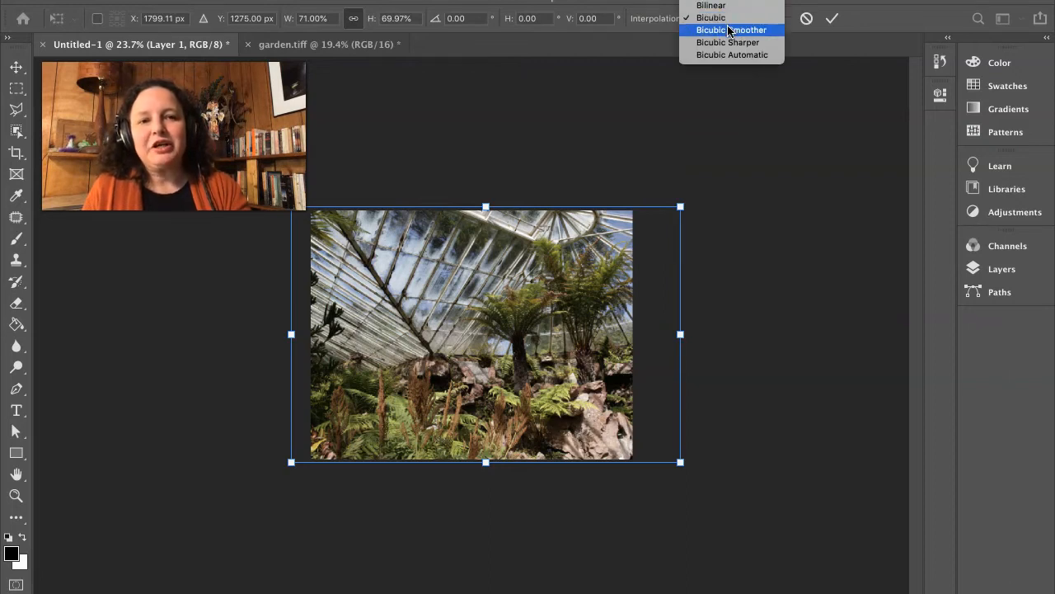
click(723, 56)
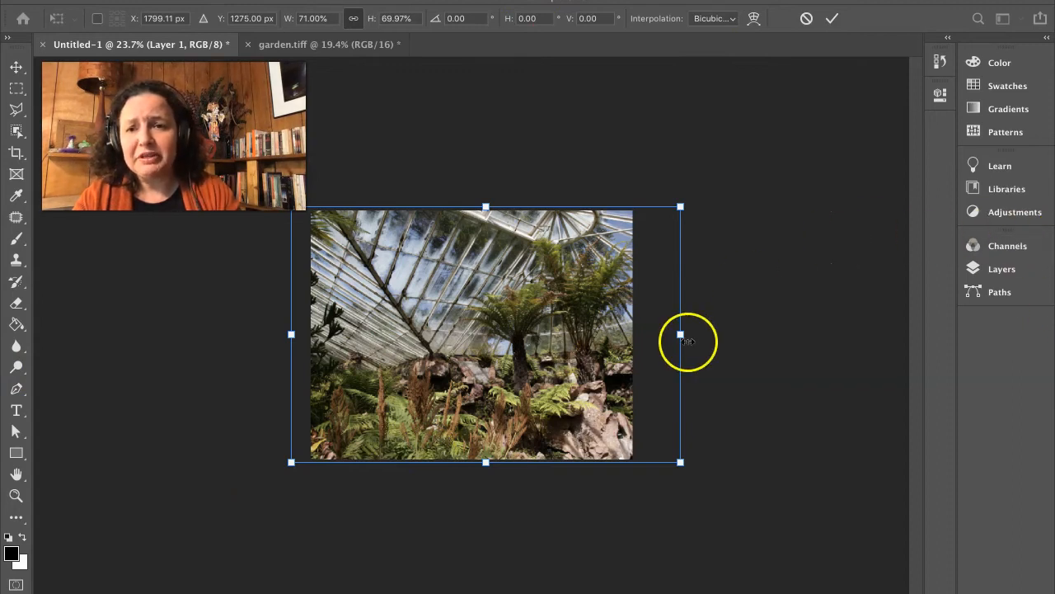
click(831, 18)
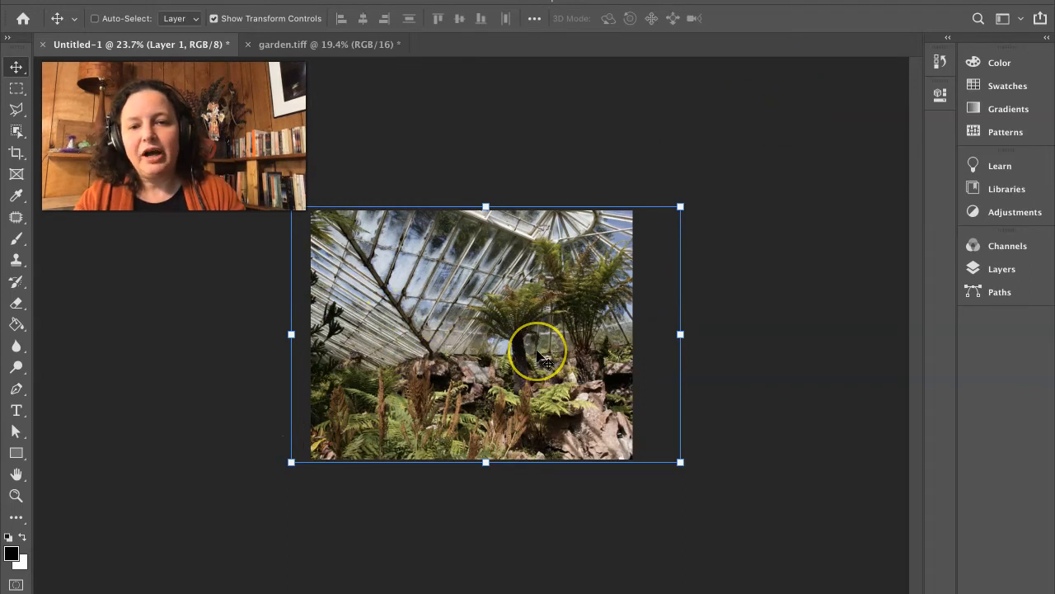
Detach the Layers panel as a larger floating panel and collapse the remaining Channels and Paths panels
key(super+plus)
scroll(536, 354, up, 2)
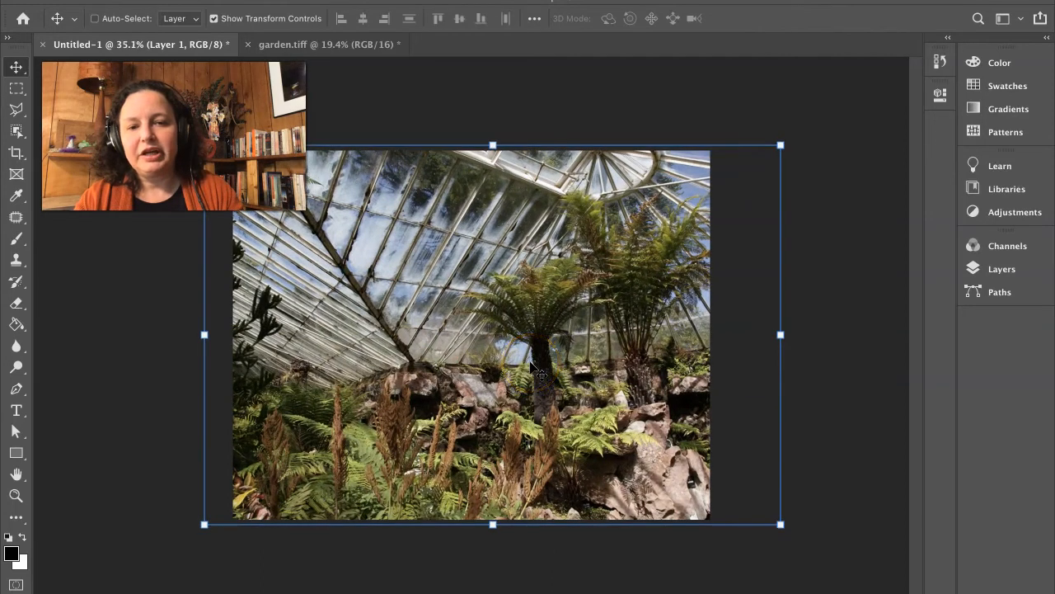
click(807, 377)
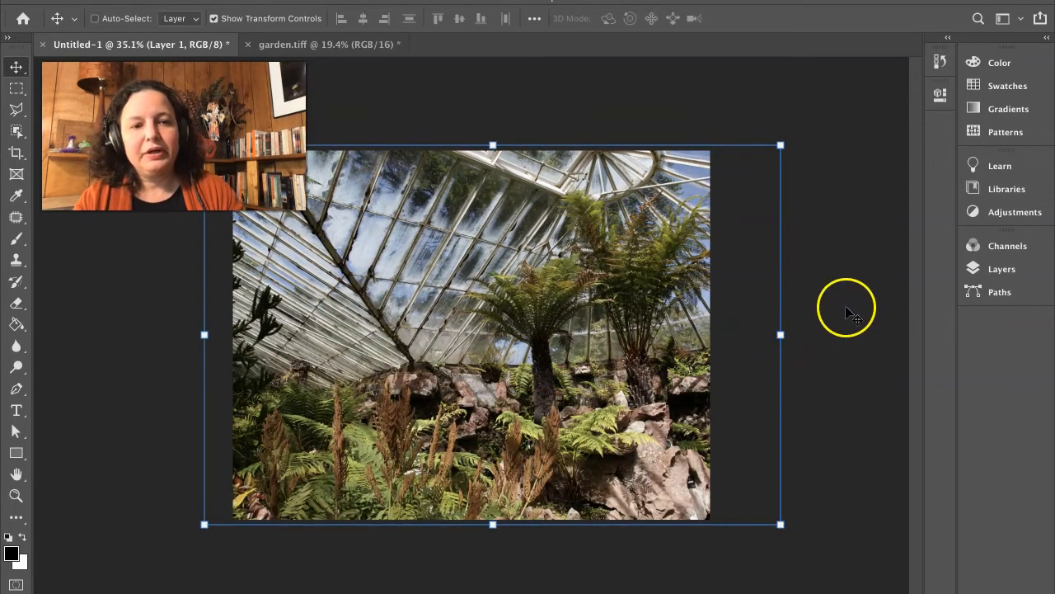
click(1001, 270)
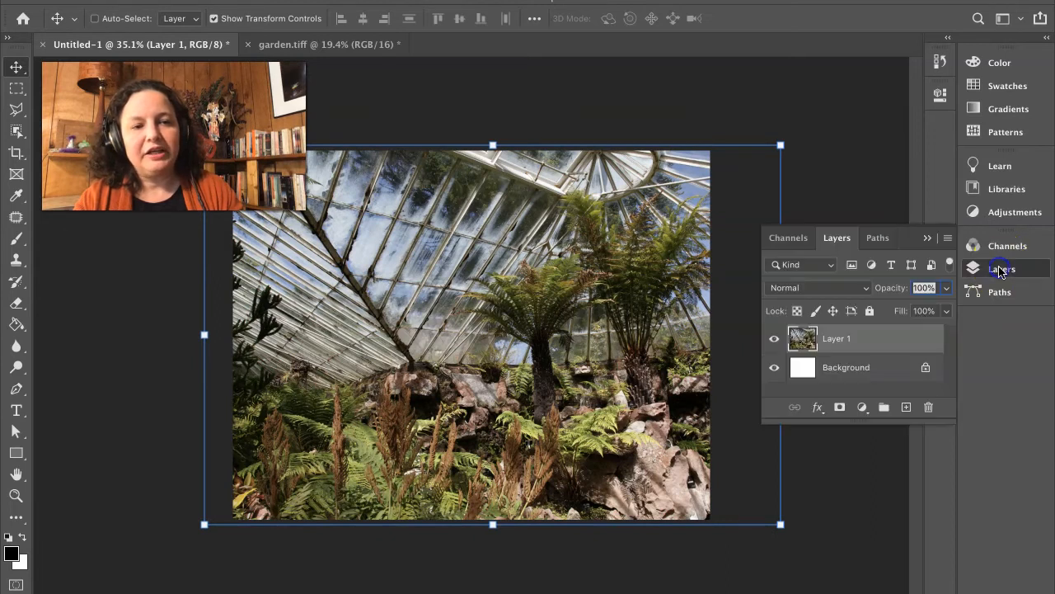
drag(839, 240, 735, 46)
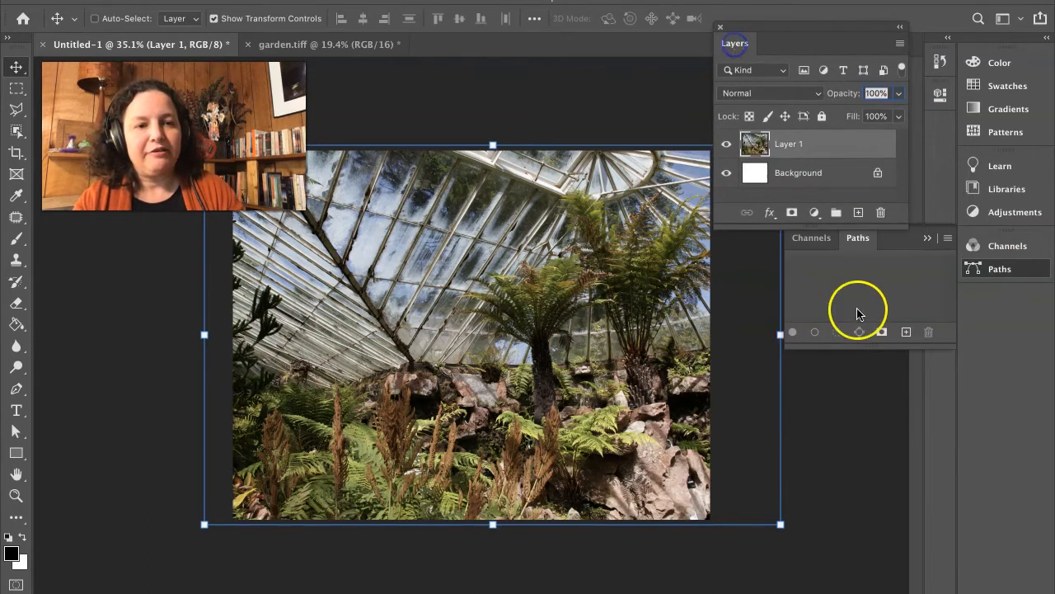
click(929, 242)
drag(907, 224, 942, 444)
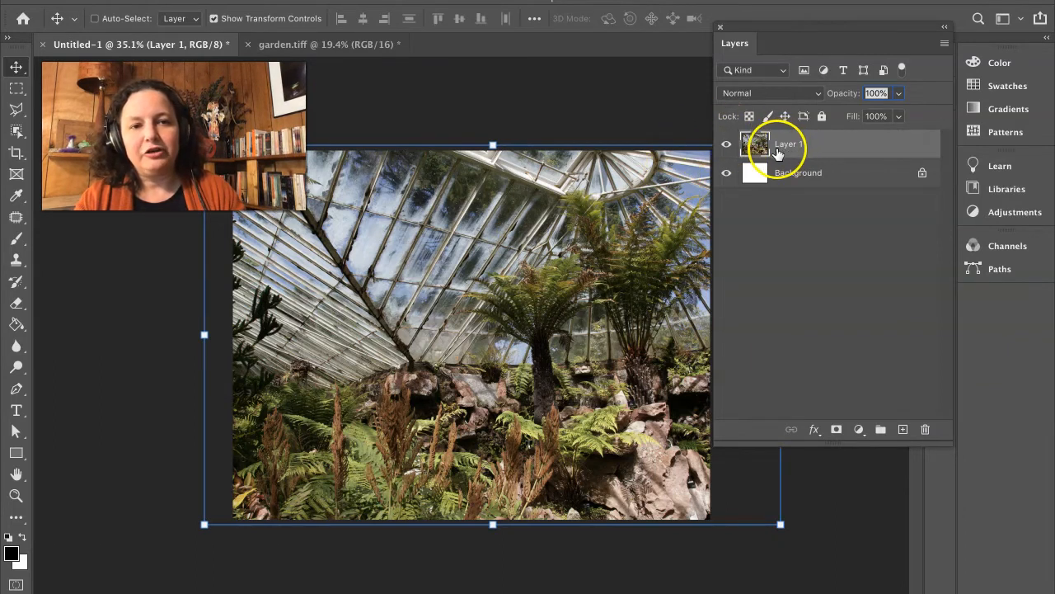
Toggle the visibility of Layer 1 off and on to compare the photo with the white Background
click(725, 147)
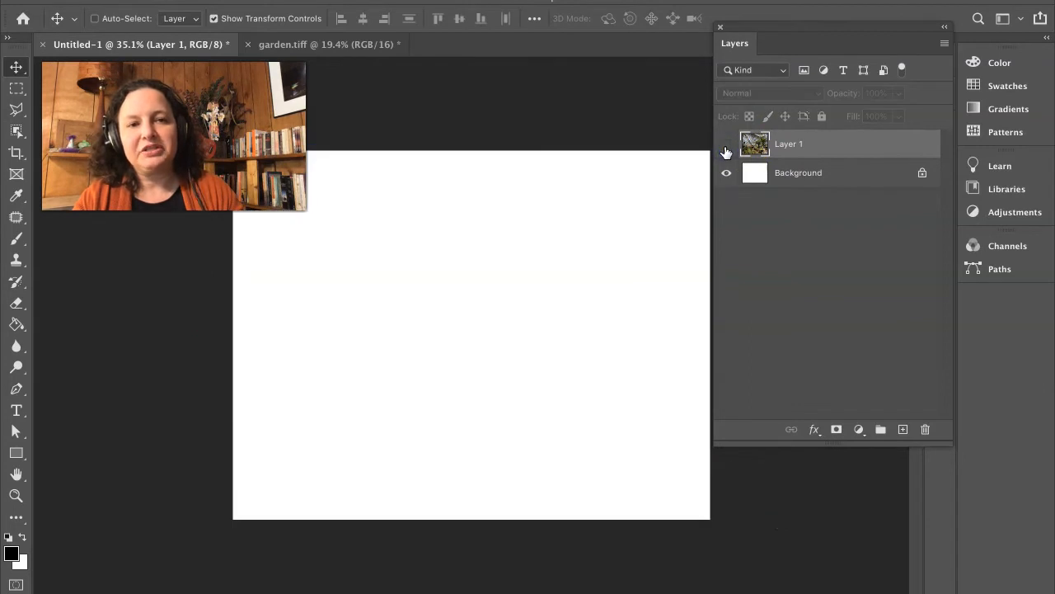
click(726, 148)
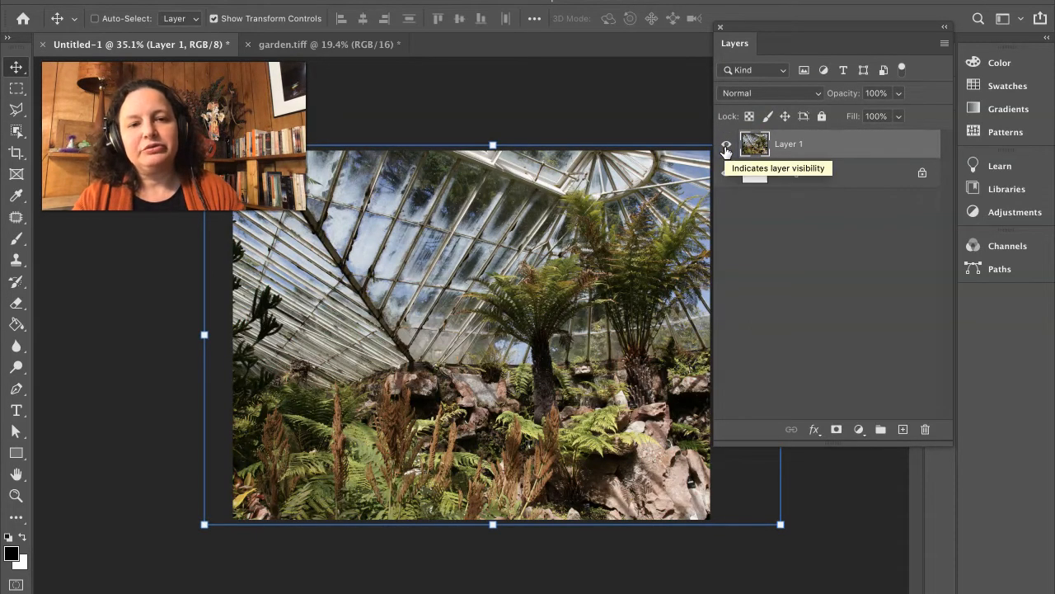
click(726, 149)
click(726, 149)
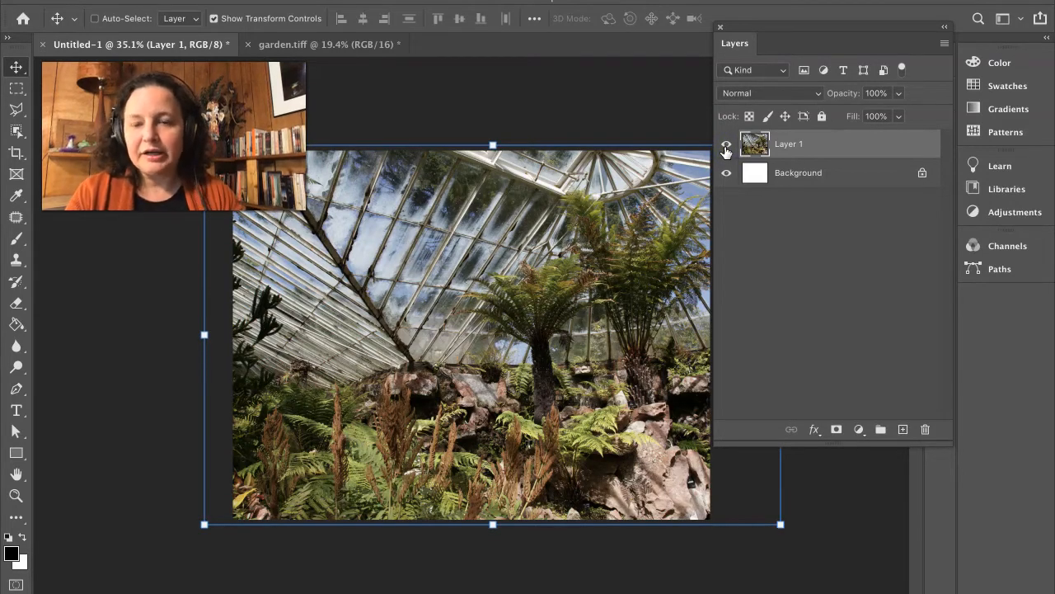
click(725, 149)
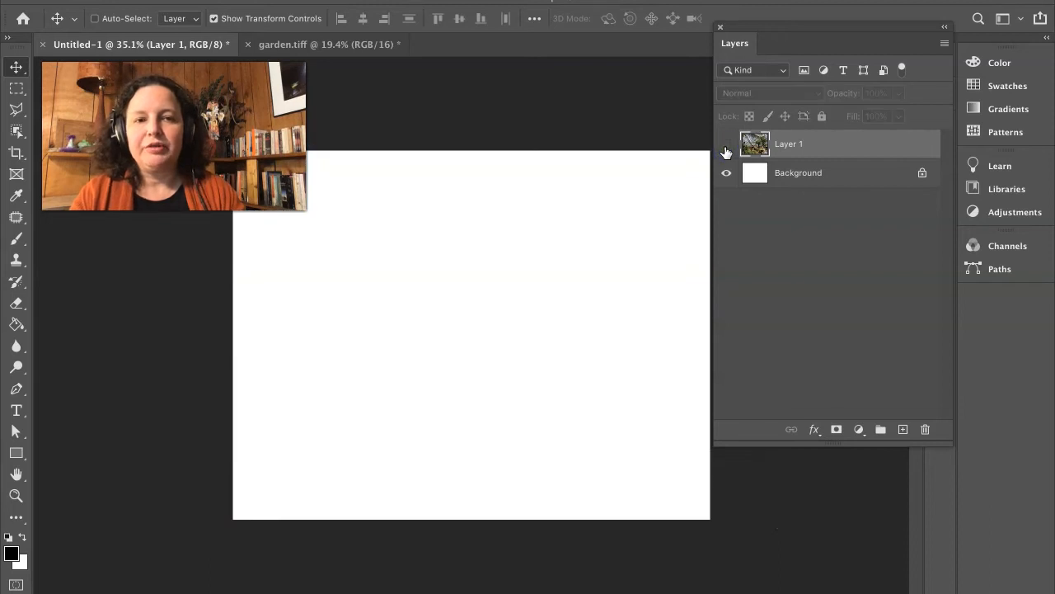
click(726, 150)
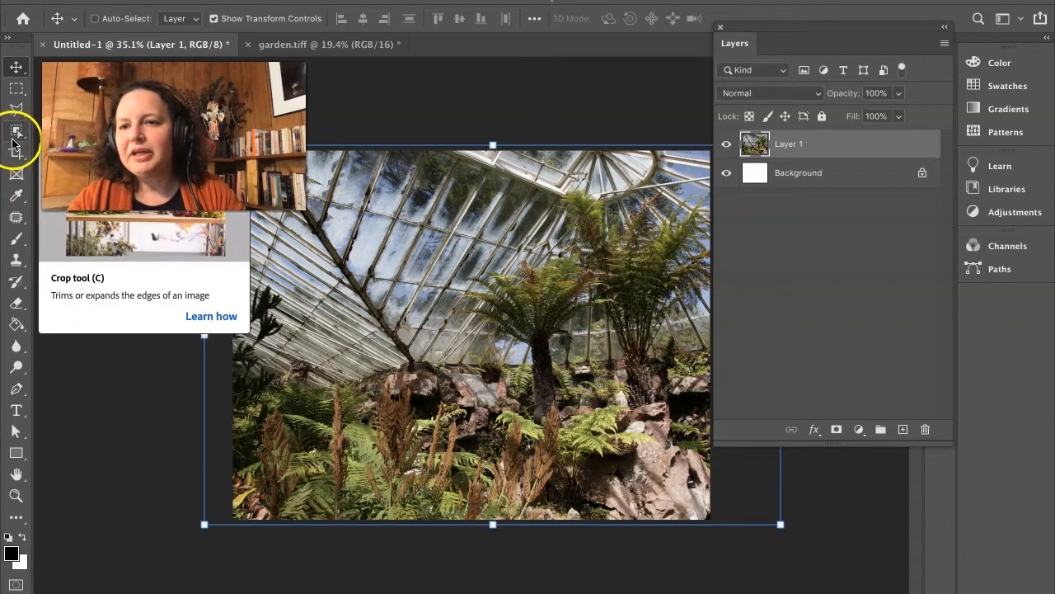
click(15, 111)
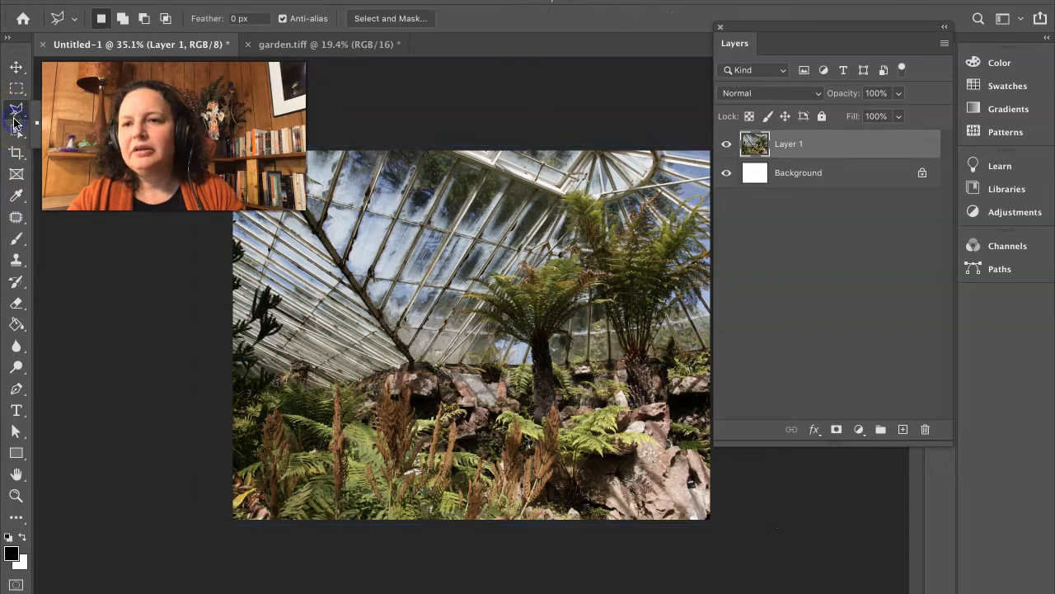
click(11, 198)
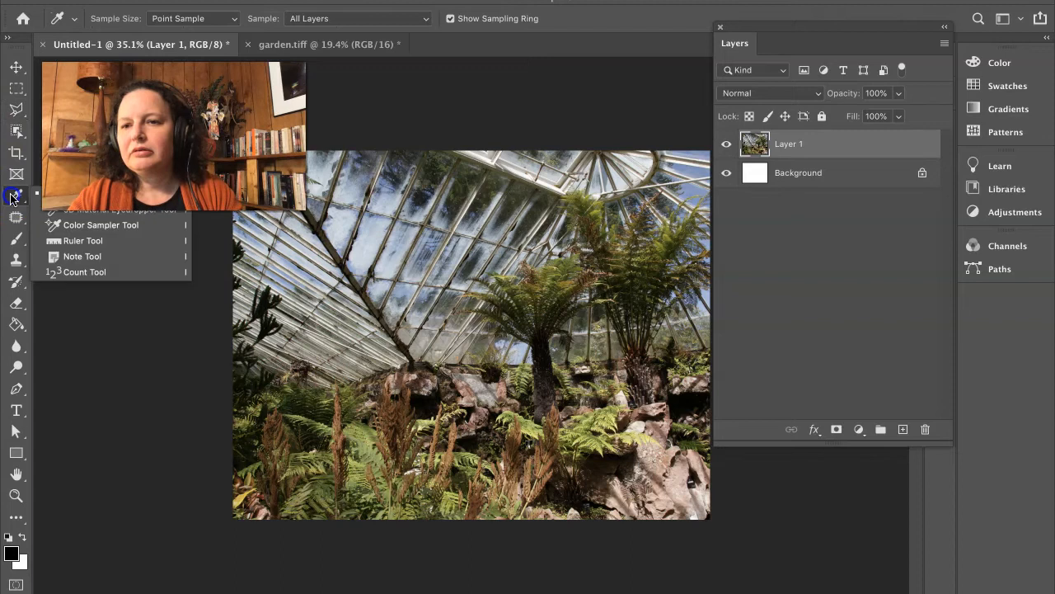
click(11, 198)
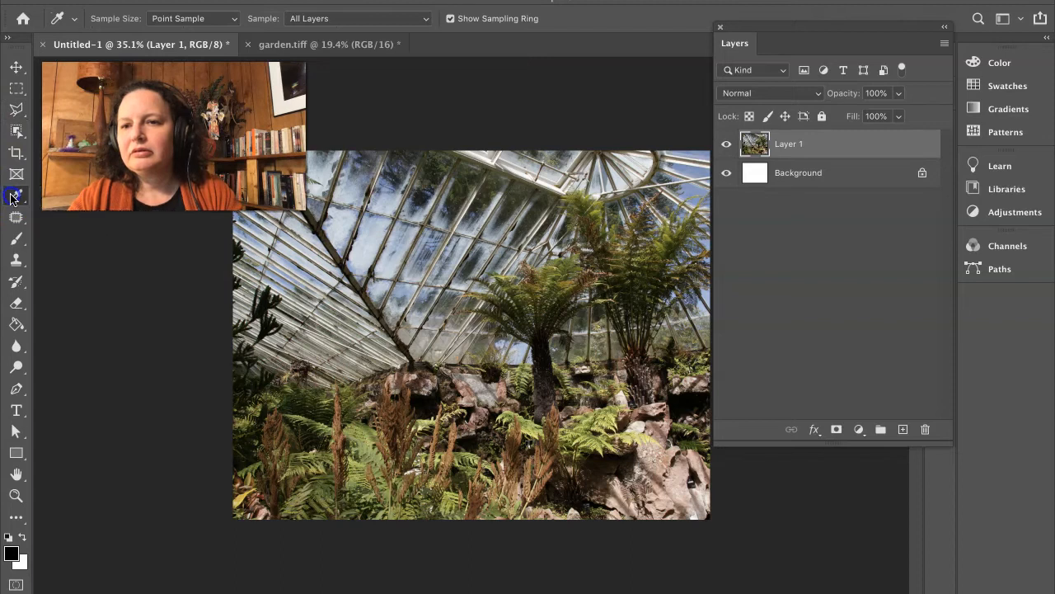
With the Magic Wand, select a dark patch of glass in the greenhouse roof and add the neighbouring dark glass areas to the selection
click(16, 132)
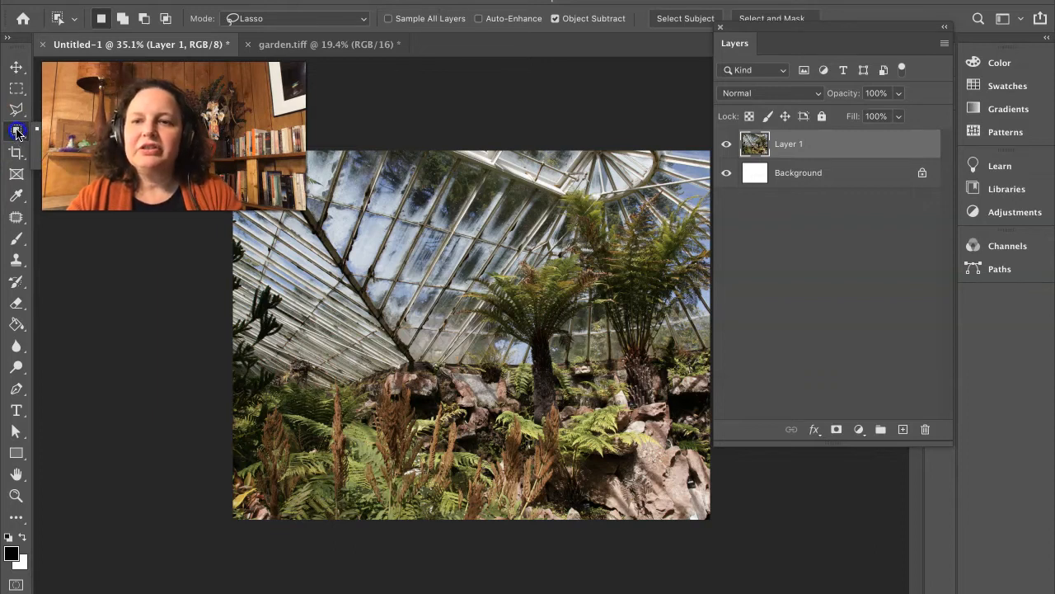
click(17, 132)
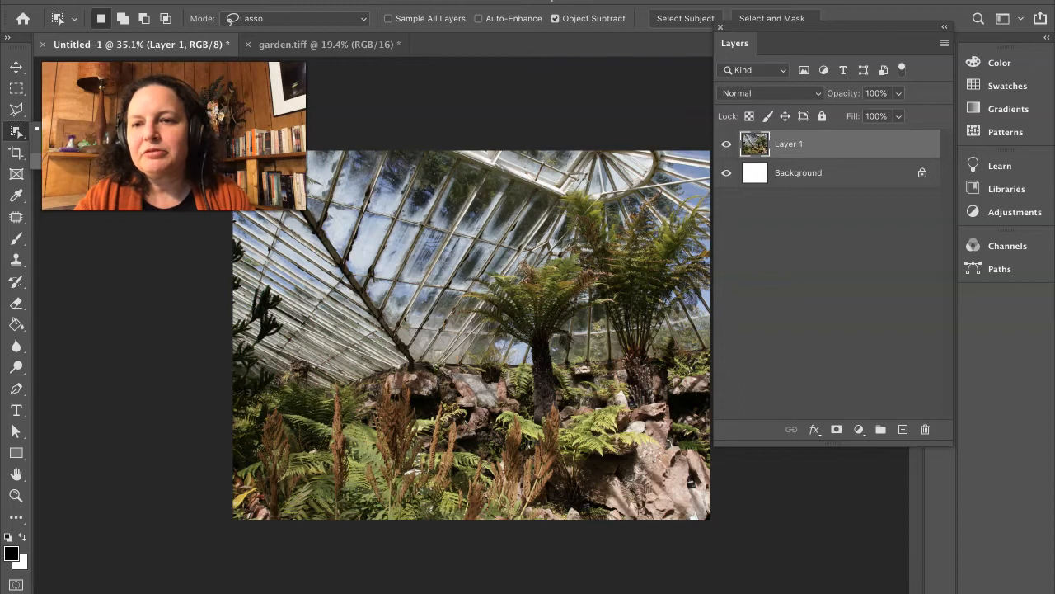
click(90, 158)
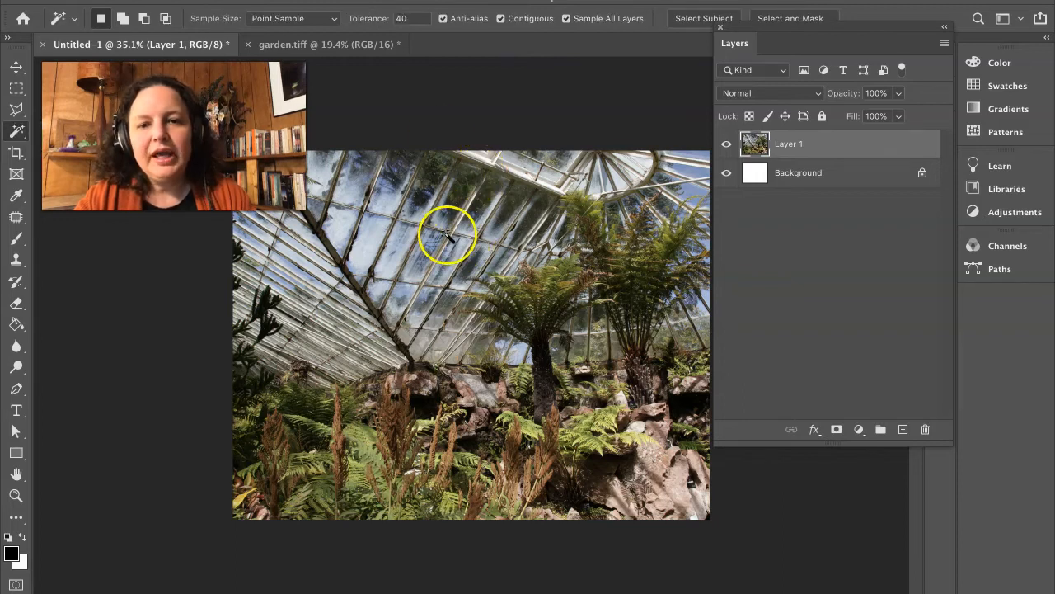
scroll(445, 233, up, 5)
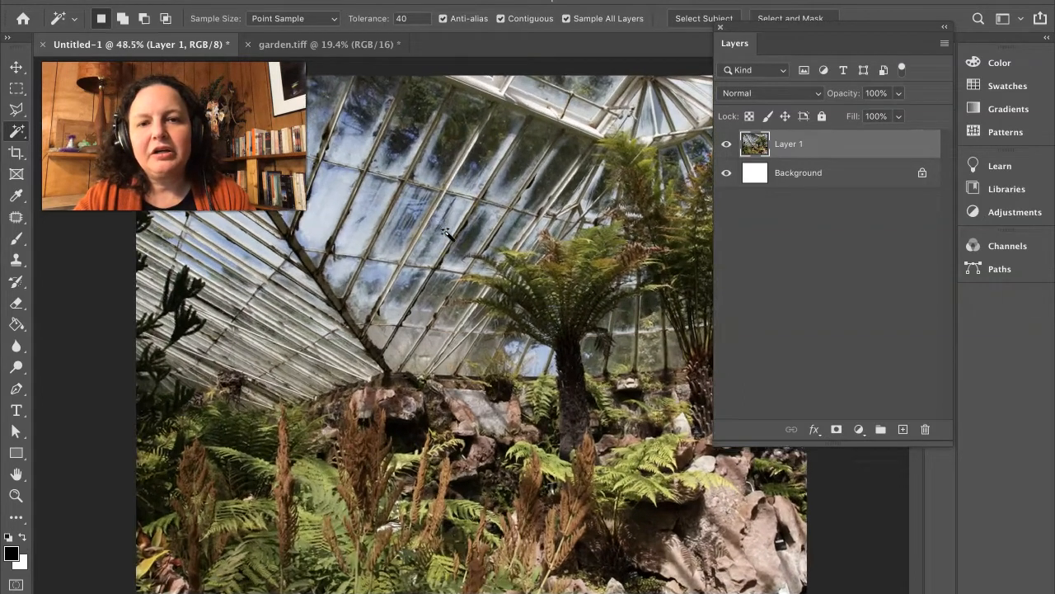
scroll(445, 234, up, 1)
scroll(445, 233, up, 5)
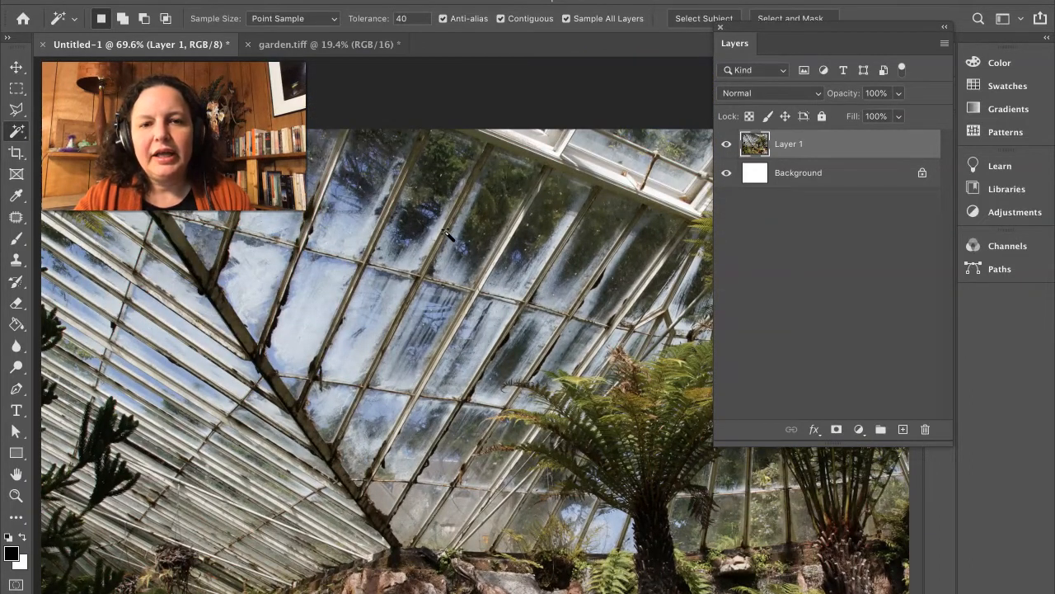
click(631, 262)
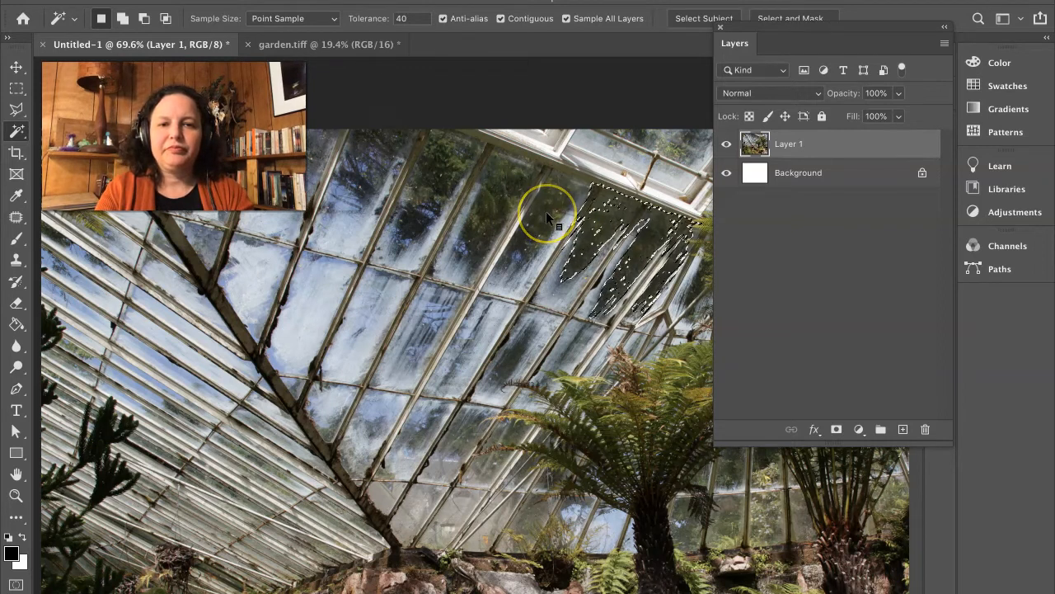
key(shift)
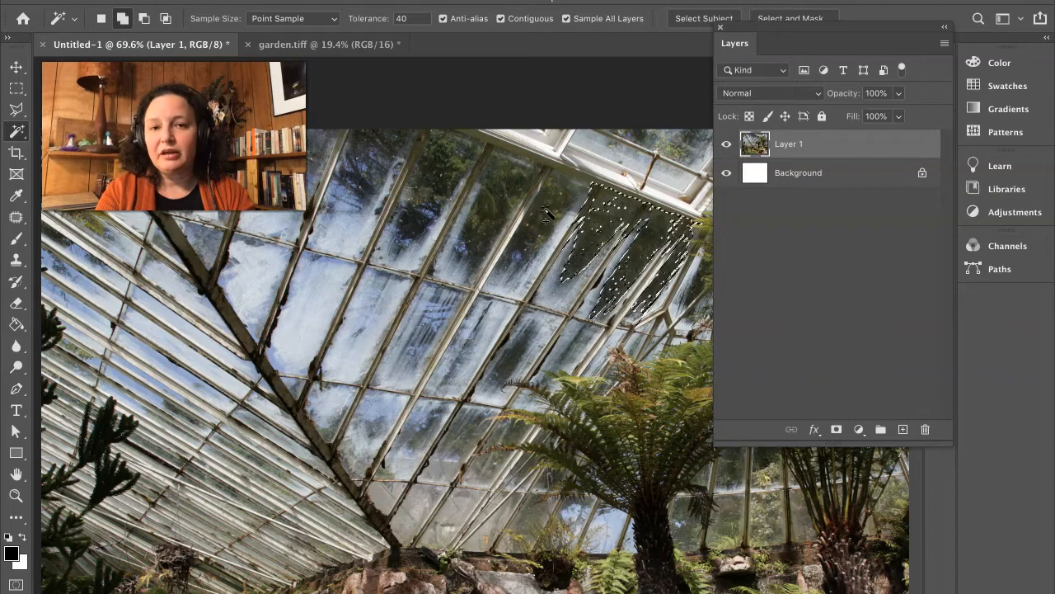
shift+click(545, 212)
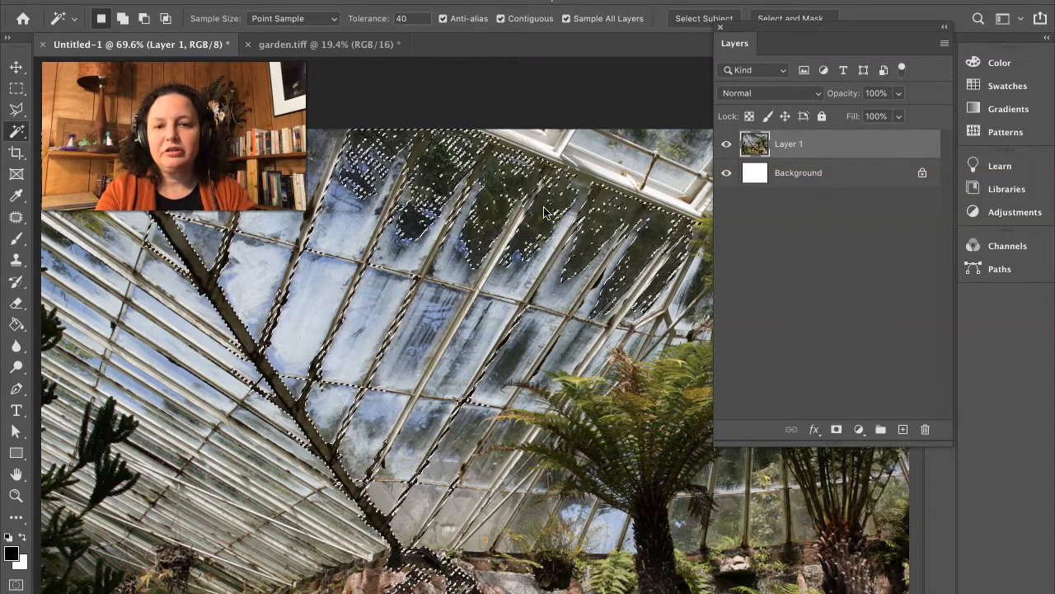
key(shift)
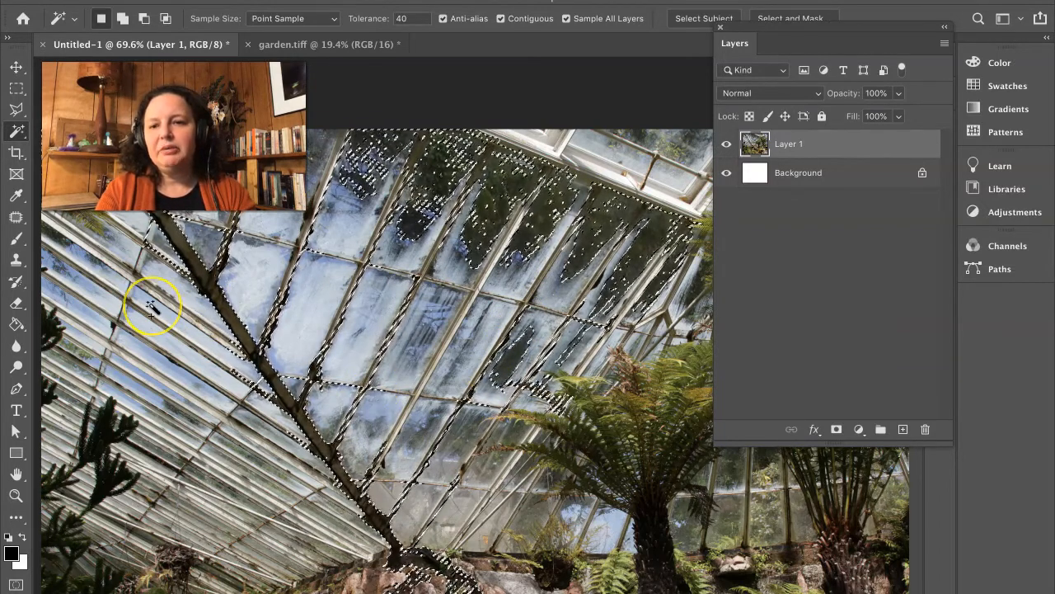
Examine the extent of the Magic Wand selection across the glass roof, its beams and the rocks below
scroll(152, 308, up, 10)
scroll(151, 308, down, 5)
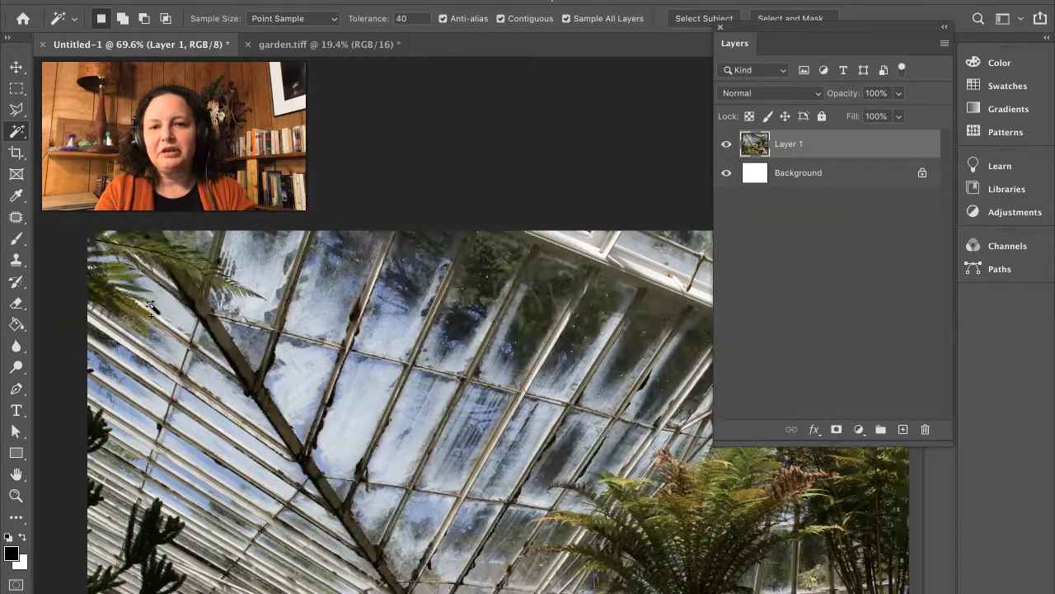
scroll(151, 307, right, 3)
scroll(151, 308, down, 2)
scroll(151, 308, down, 3)
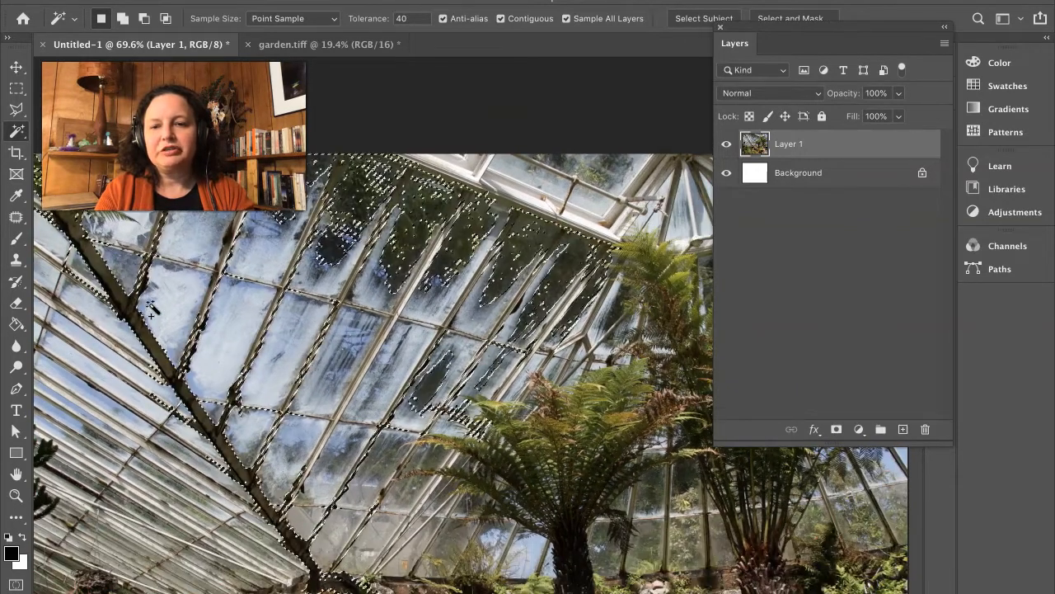
scroll(151, 308, down, 3)
scroll(152, 308, right, 2)
scroll(151, 307, down, 2)
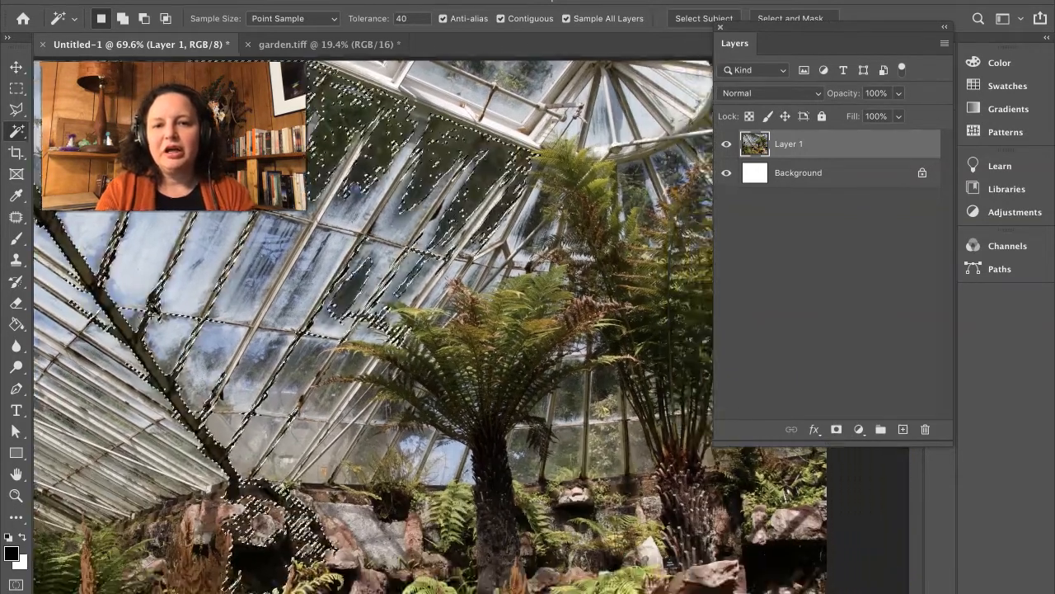
scroll(151, 308, right, 2)
scroll(152, 308, down, 2)
scroll(151, 307, down, 3)
scroll(152, 308, up, 4)
scroll(152, 308, left, 3)
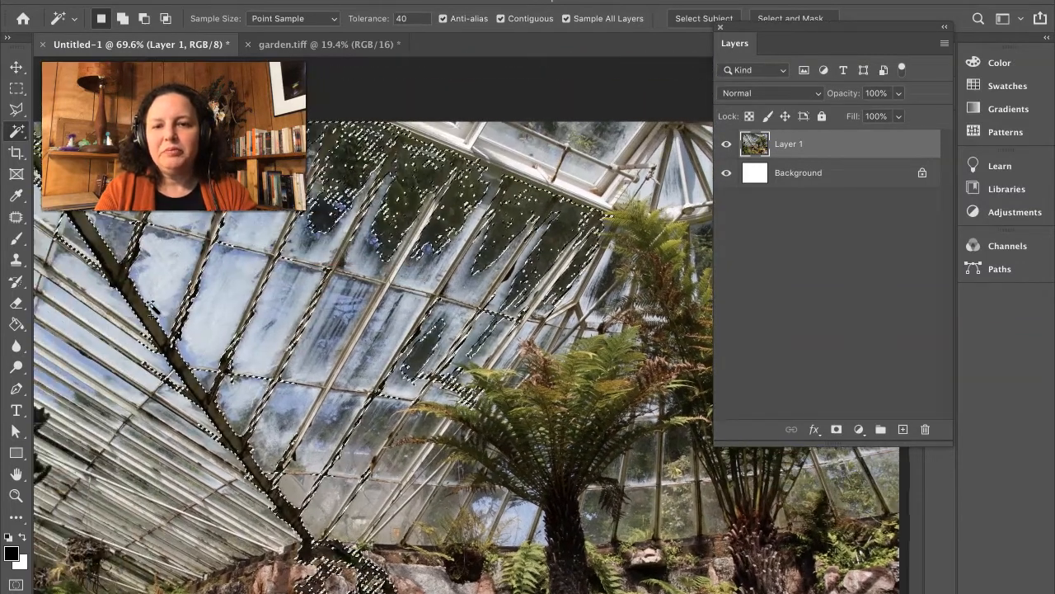
scroll(152, 308, up, 3)
scroll(151, 308, left, 2)
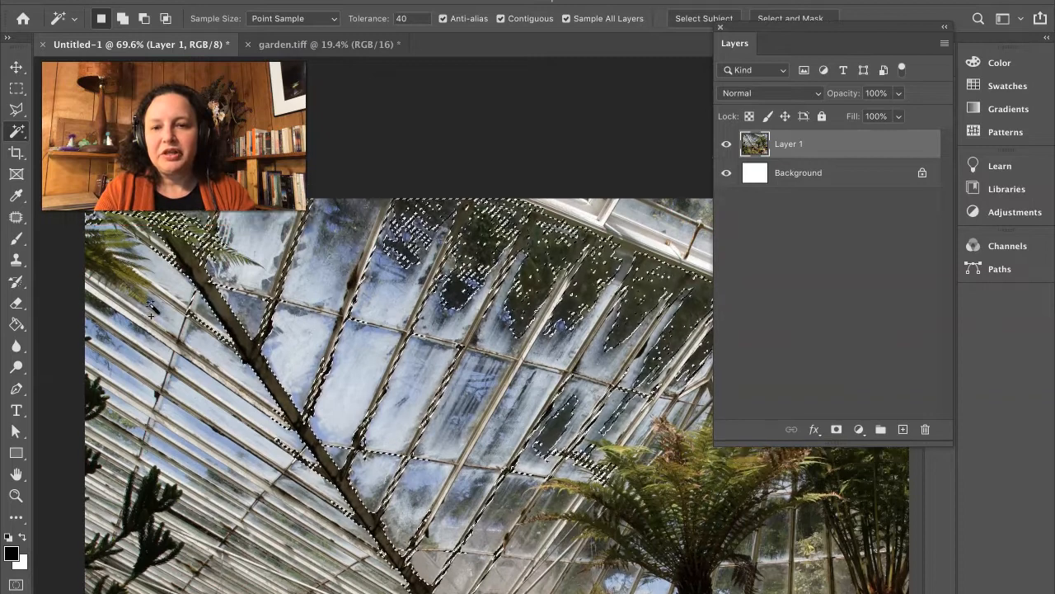
scroll(152, 308, up, 1)
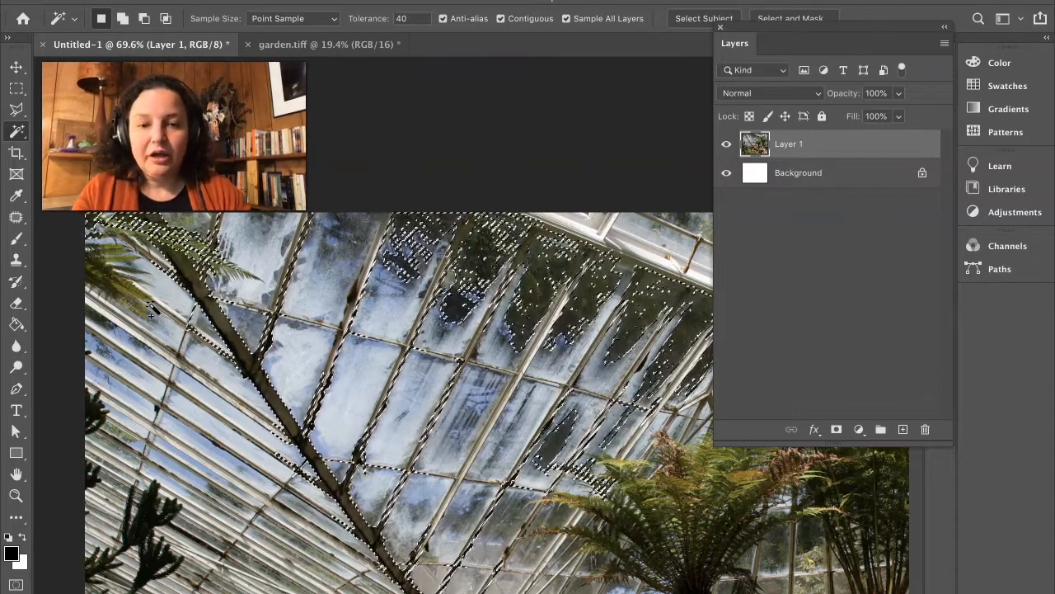
Clear the selected pixels from Layer 1, and twice shift the selection outline down and to the left, clearing the pixels beneath it each time
click(466, 277)
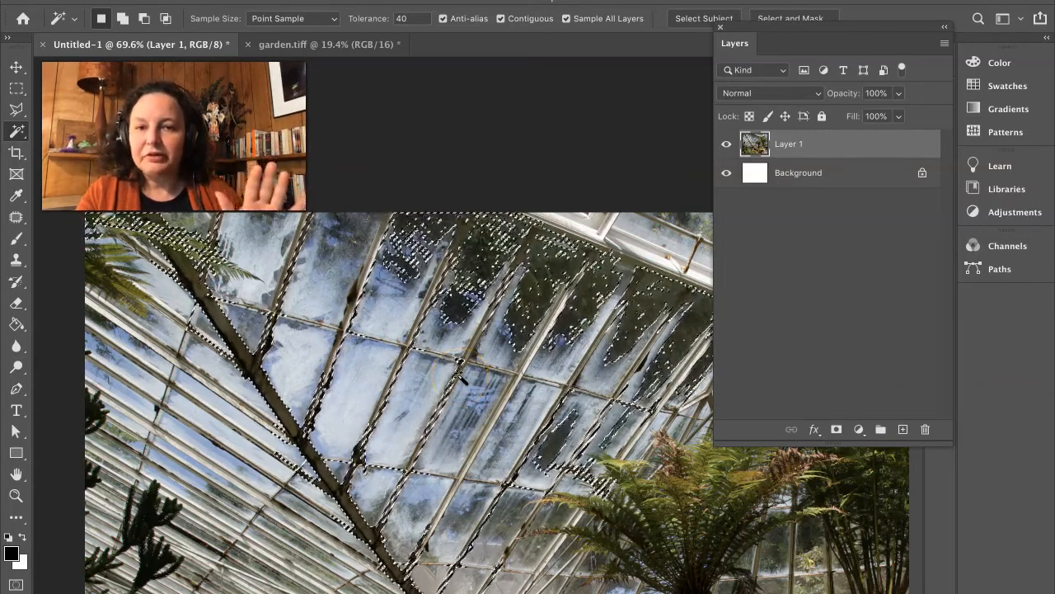
scroll(514, 368, down, 5)
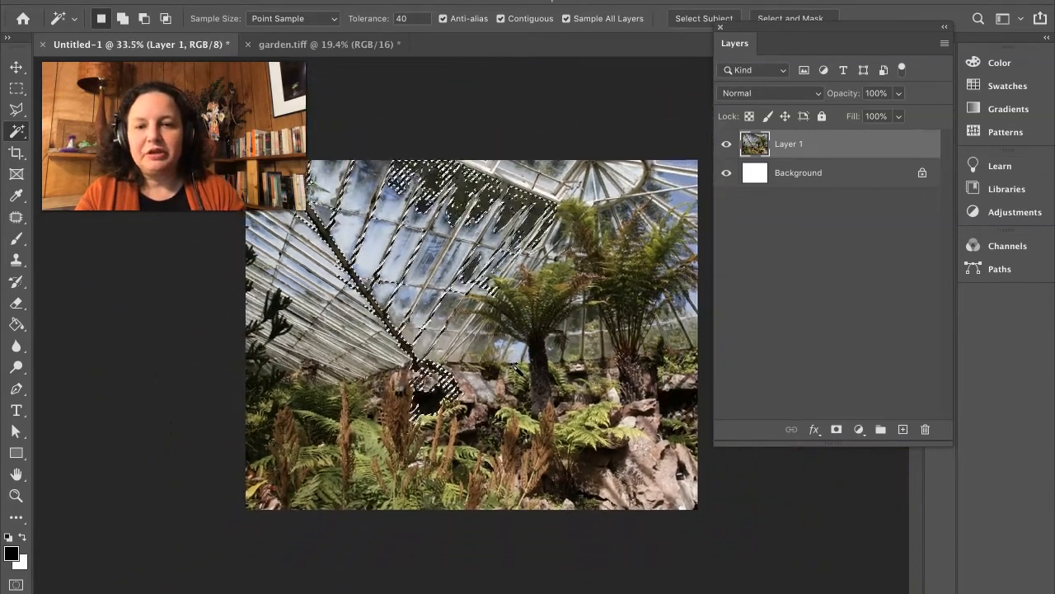
scroll(516, 367, down, 1)
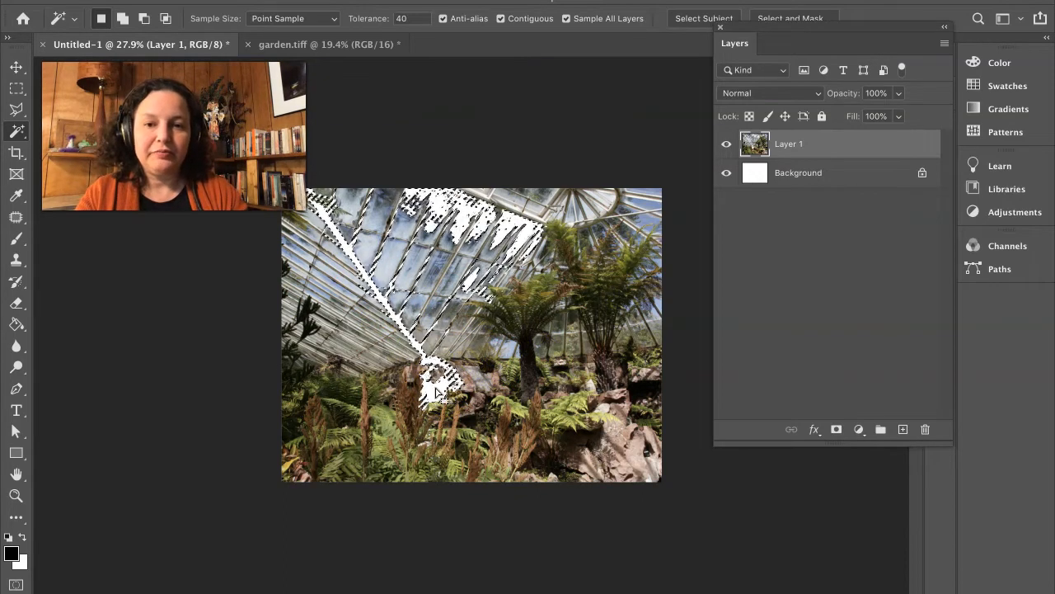
drag(431, 385, 418, 404)
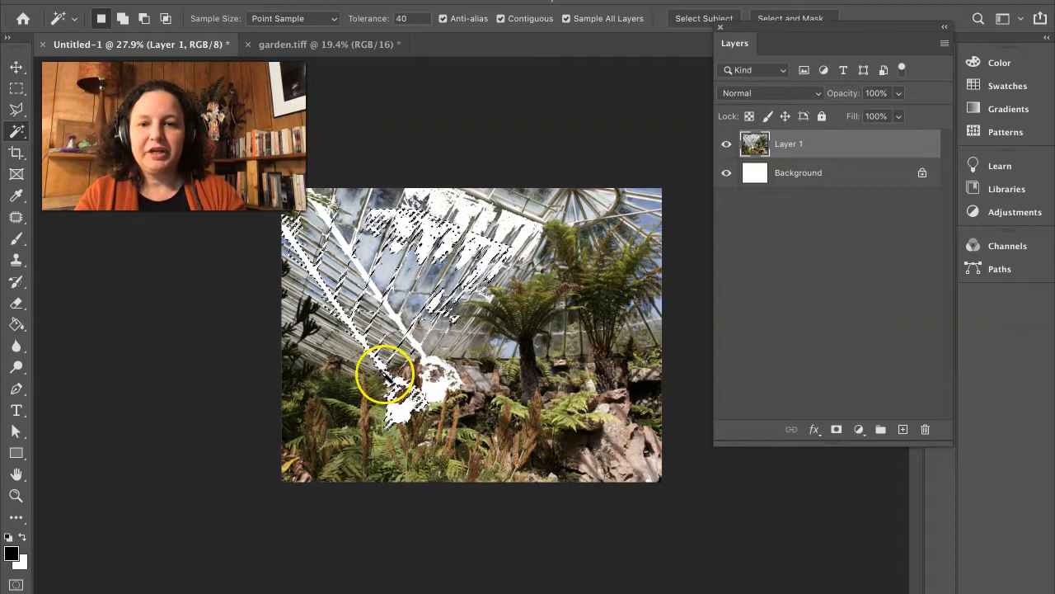
drag(386, 371, 373, 408)
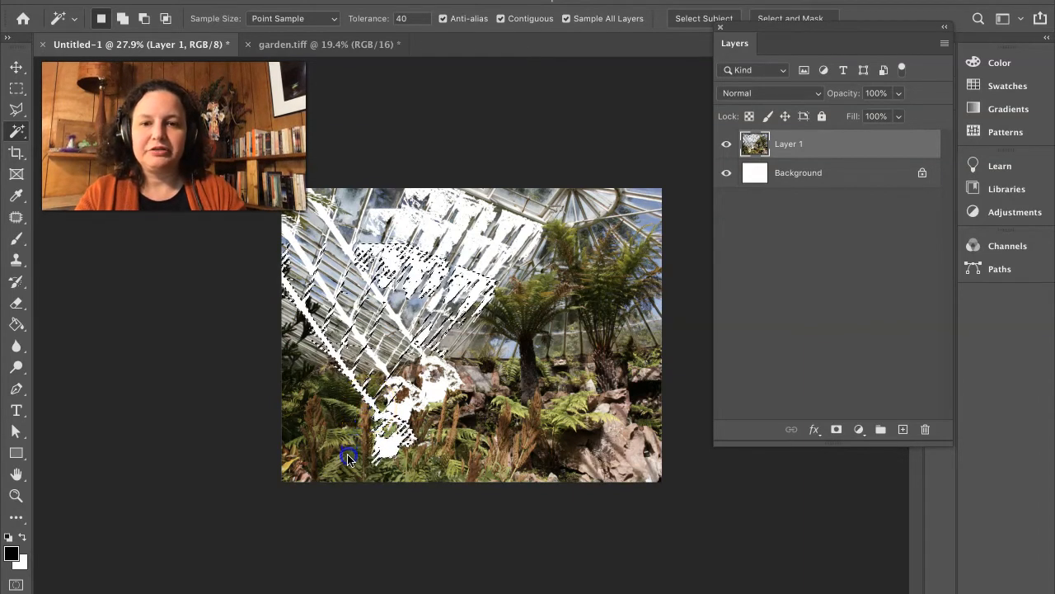
click(350, 446)
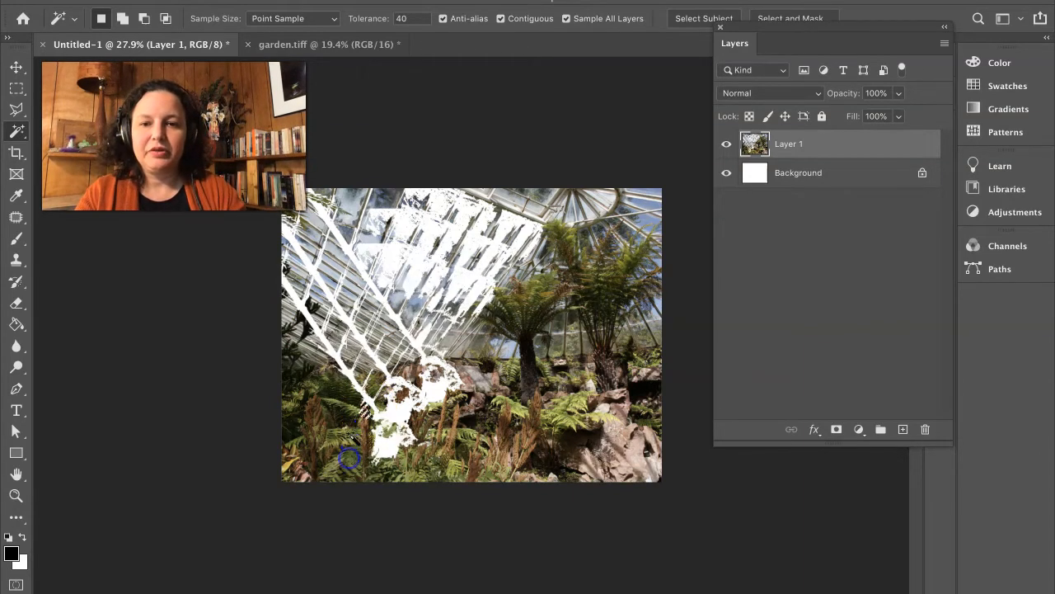
click(367, 413)
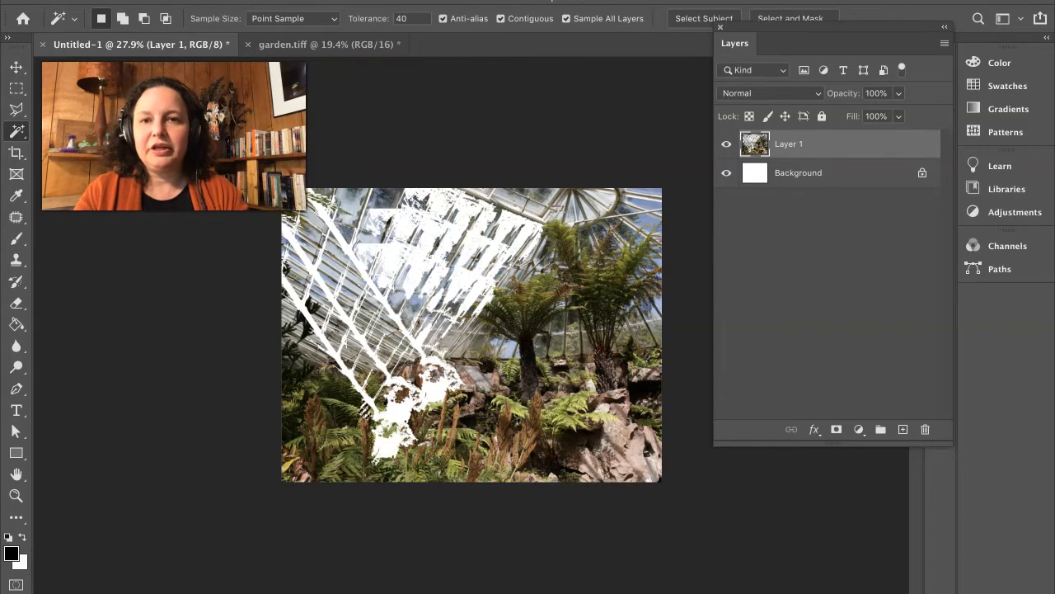
Deselect the current selection, restore it with Reselect, and deselect it again
click(336, 0)
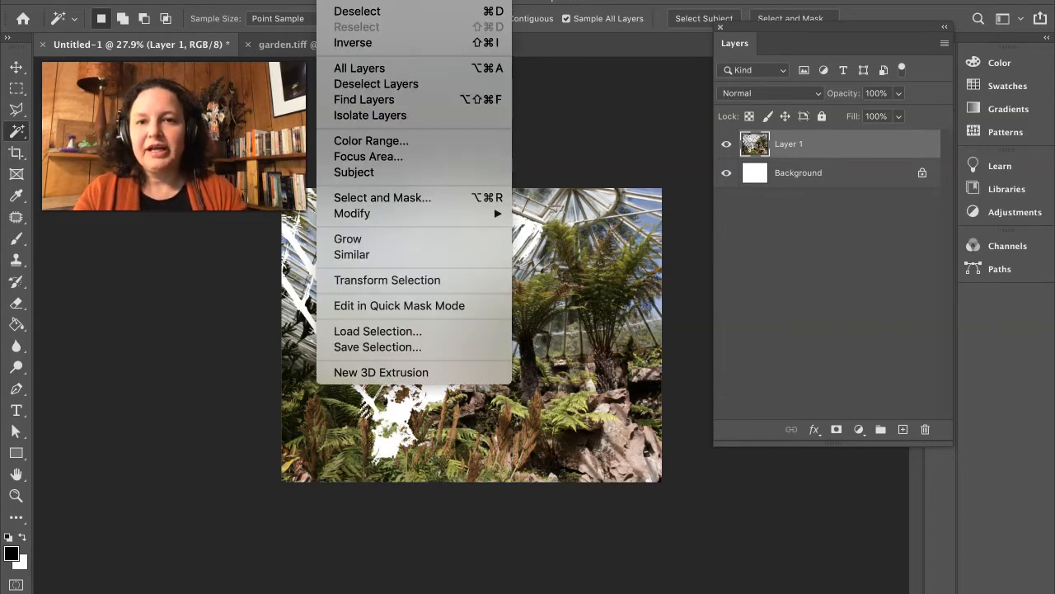
click(343, 10)
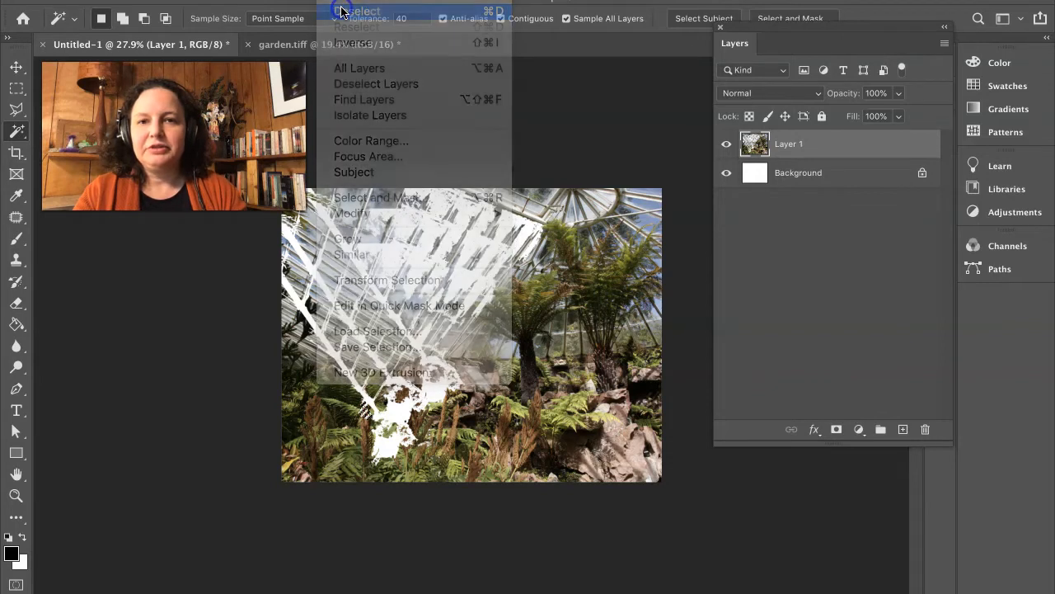
click(336, 0)
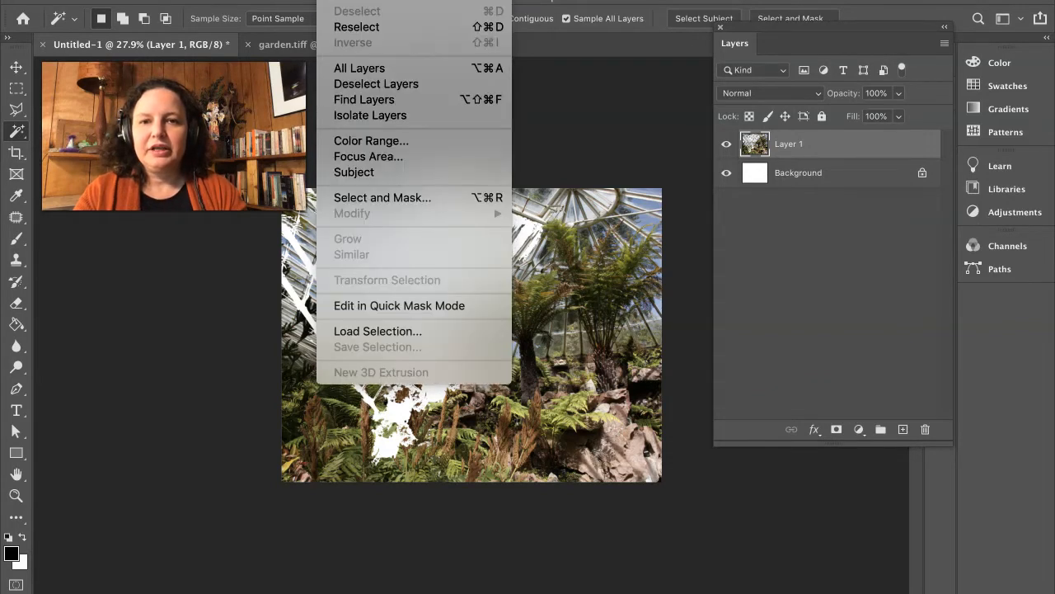
click(350, 27)
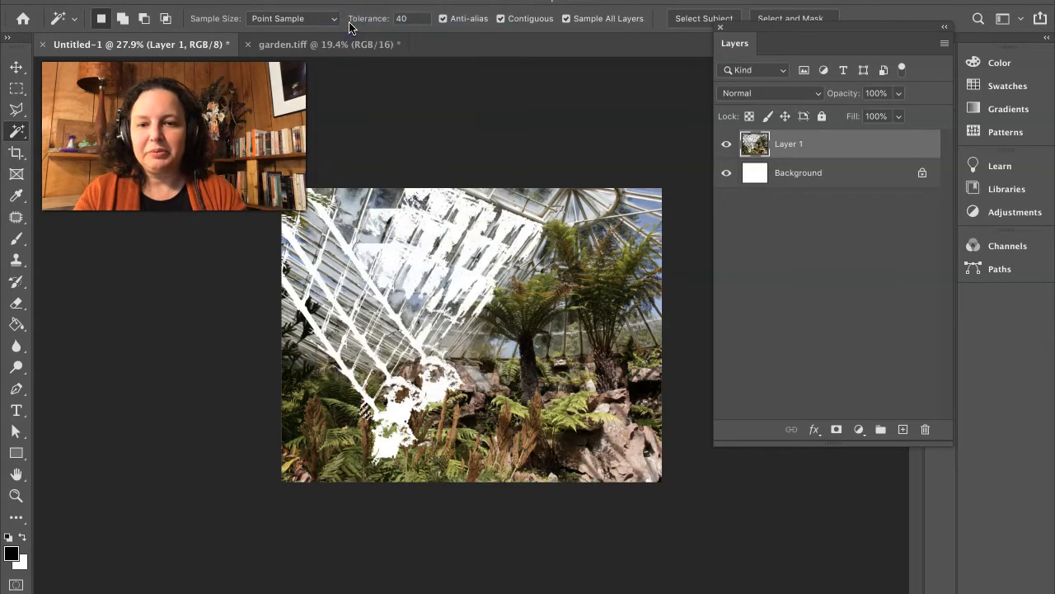
click(336, 0)
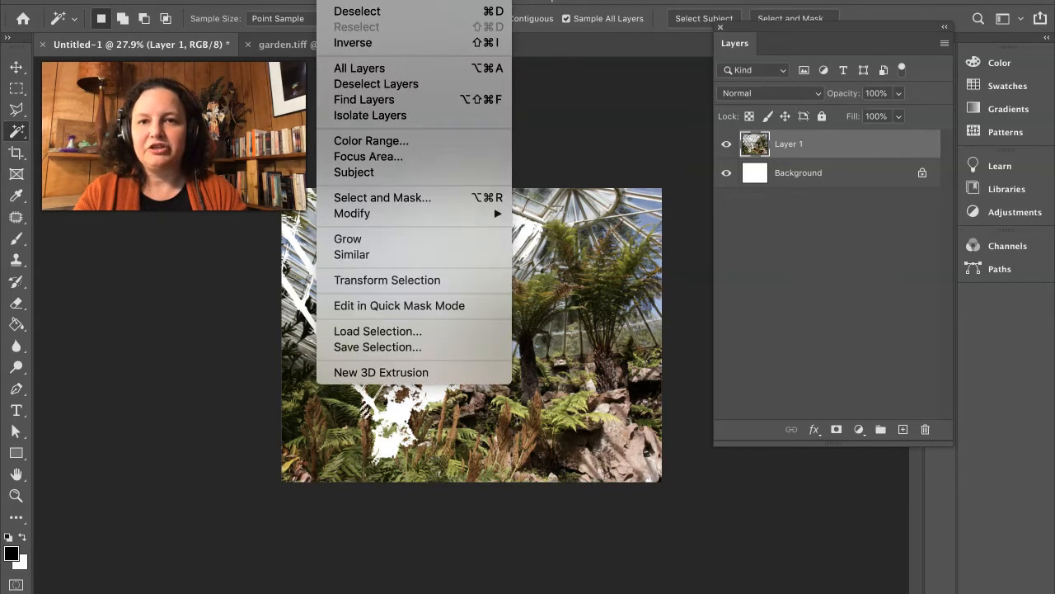
click(348, 11)
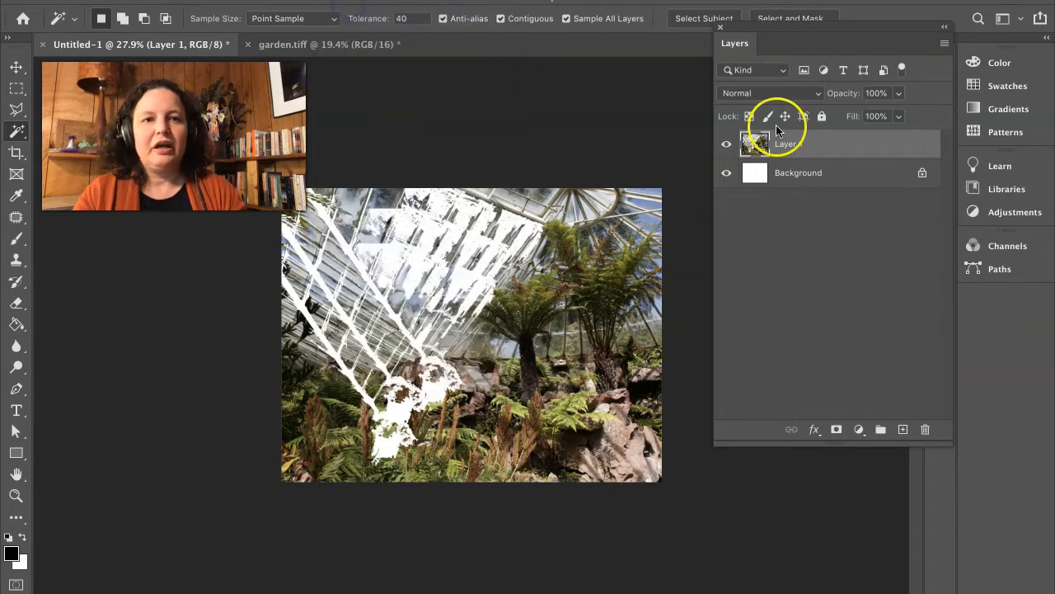
Move the Layers panel down, open History, and step back to the last Clear state
drag(836, 33, 810, 253)
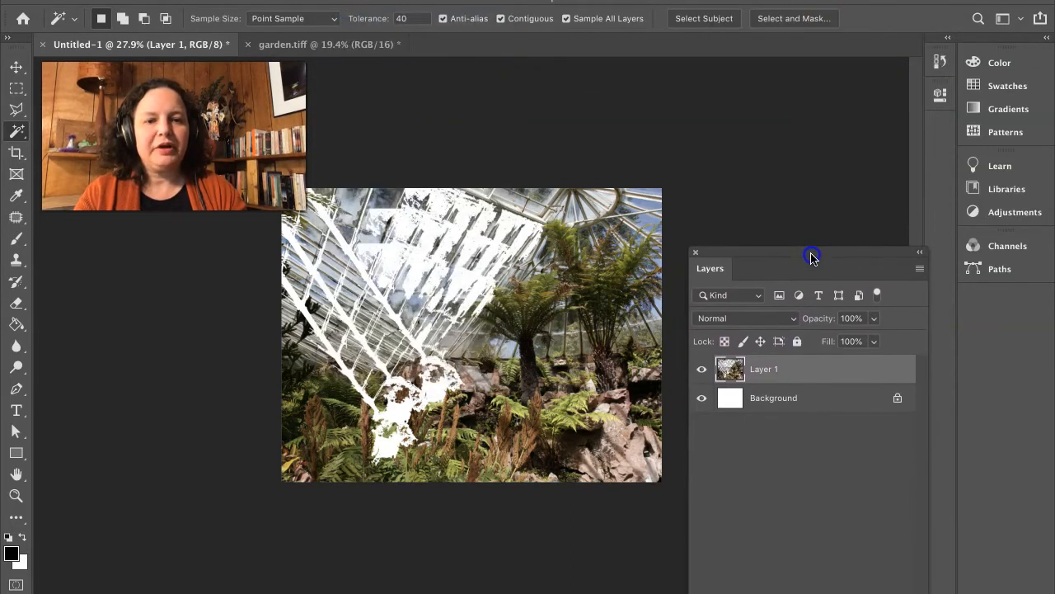
click(939, 62)
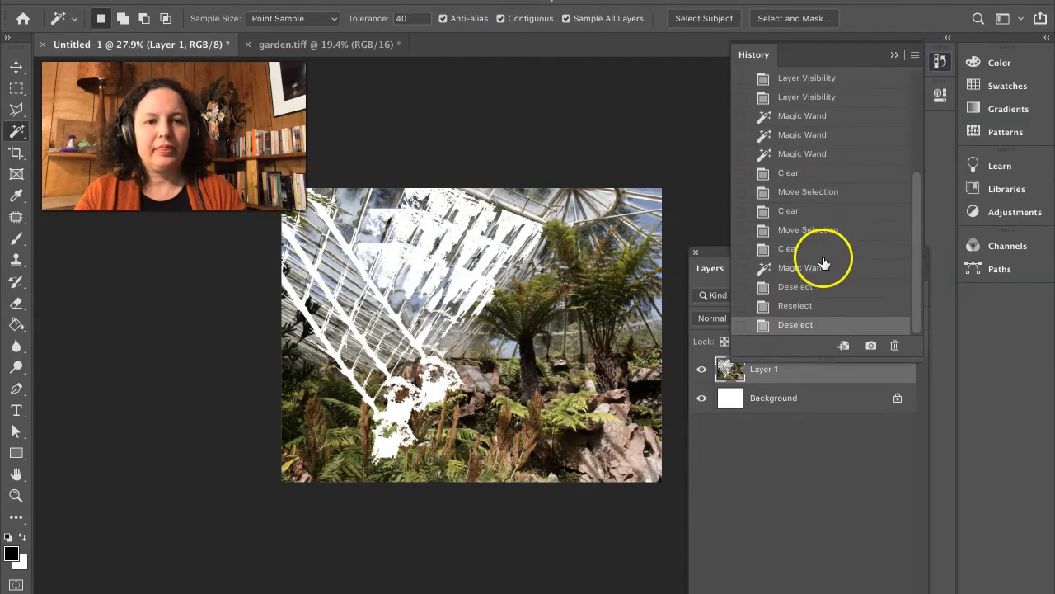
click(793, 285)
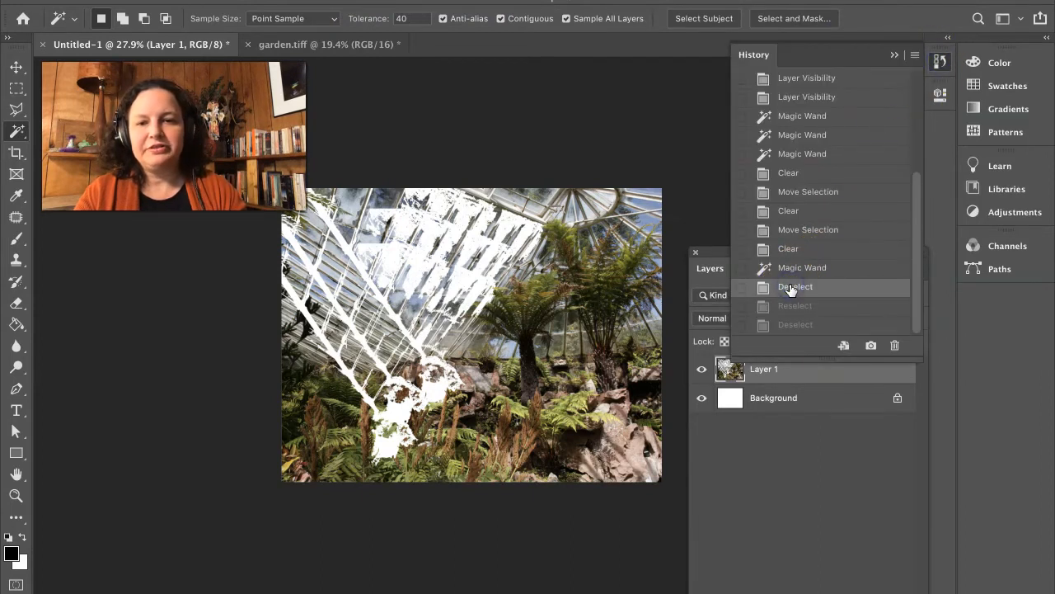
click(792, 267)
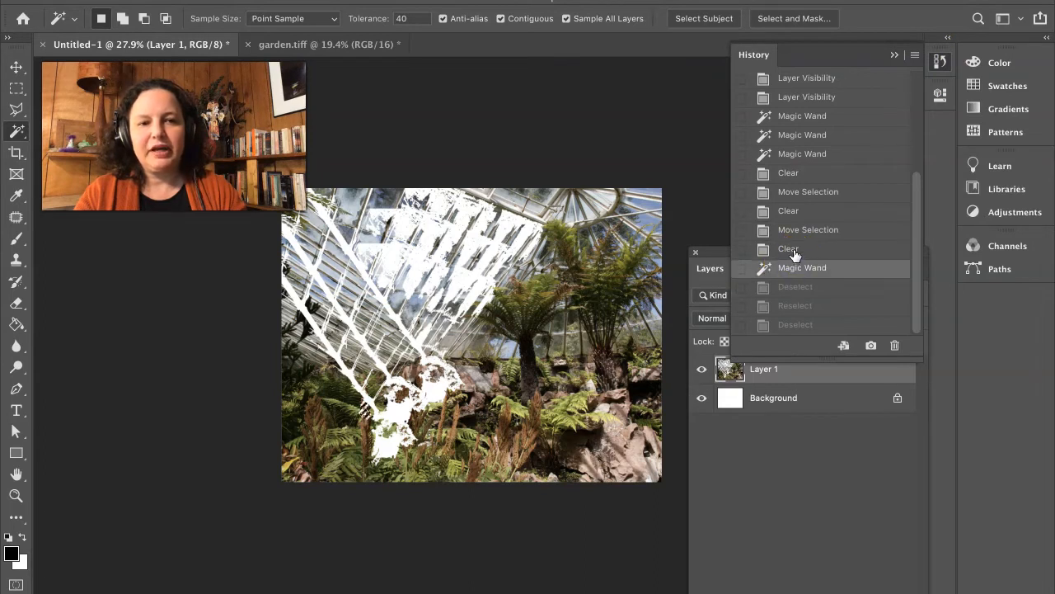
click(794, 250)
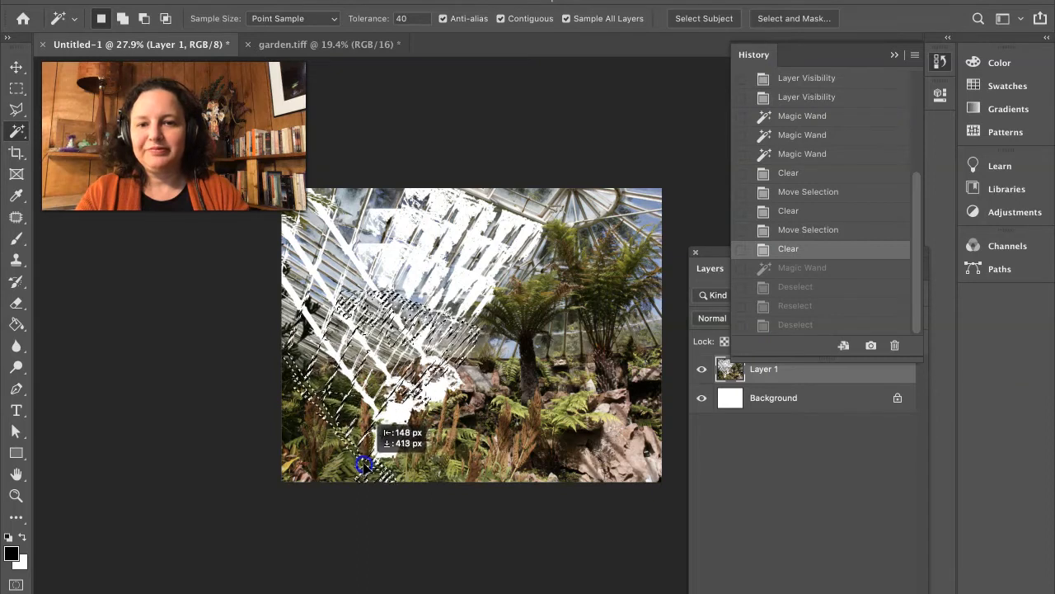
Shift the selection outline down and to the left over the lower glass and ferns, and clear the selected pixels from Layer 1
drag(363, 463, 363, 464)
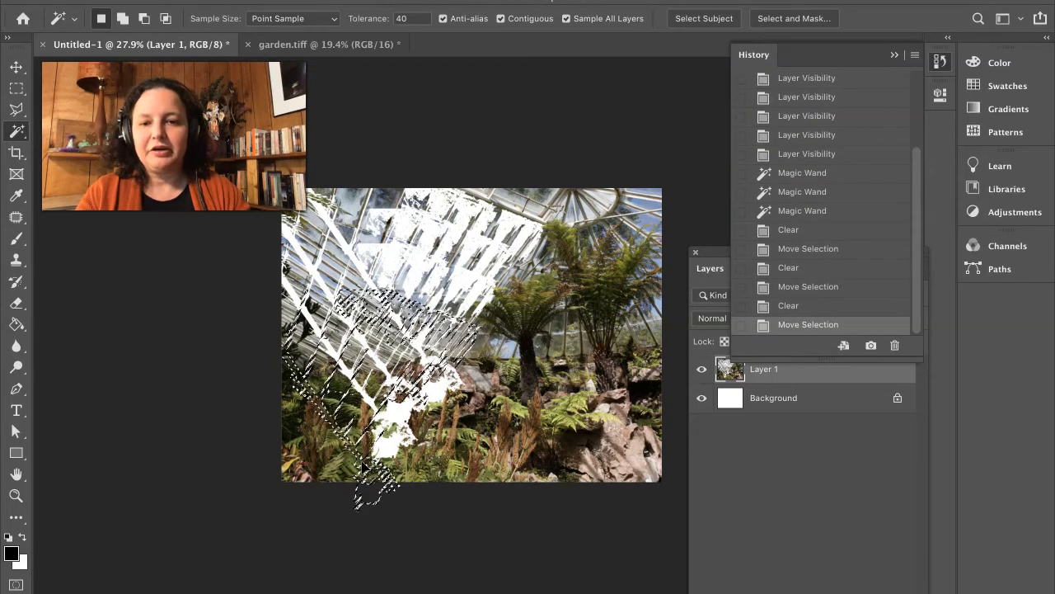
click(369, 413)
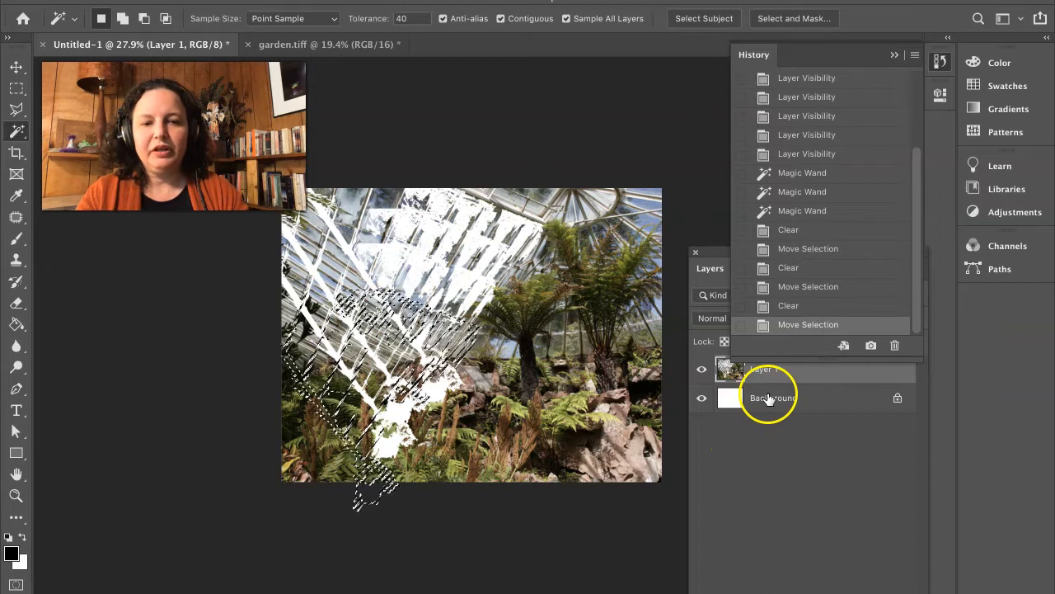
drag(762, 356, 775, 238)
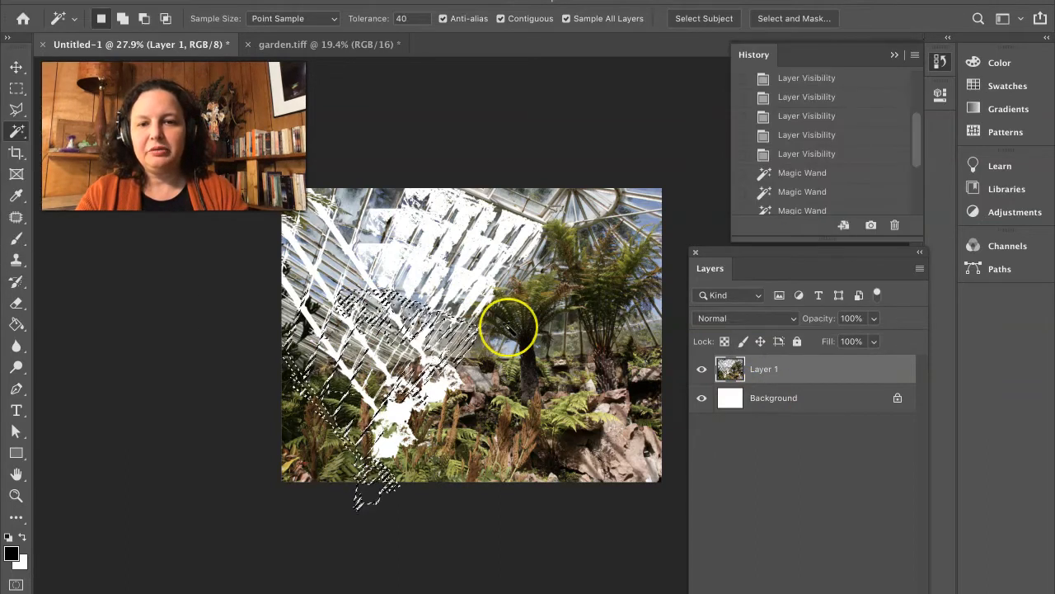
key(Delete)
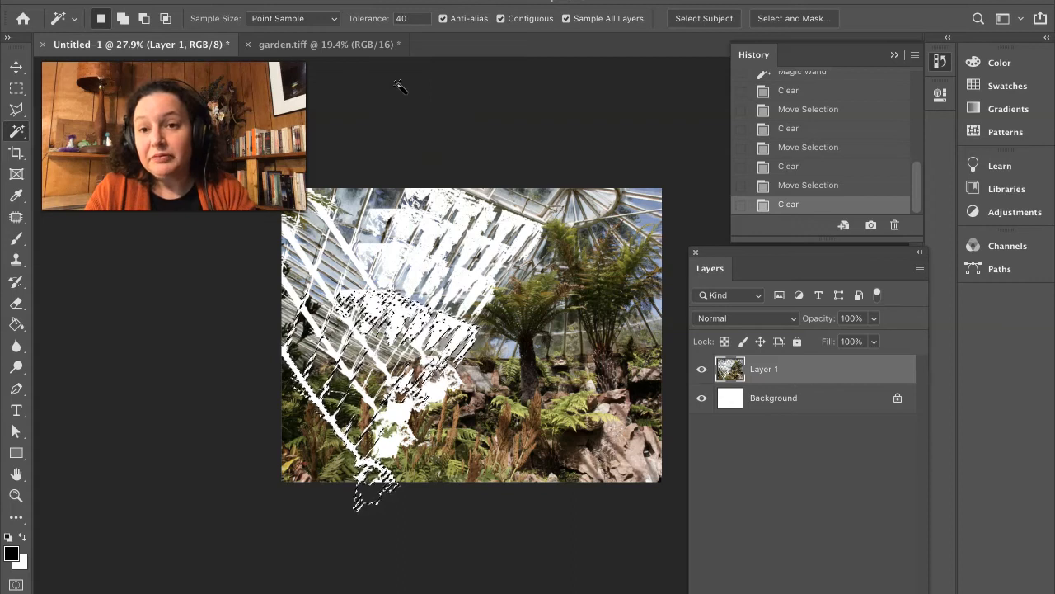
With a black Hard Round brush at 137 px, paint over the selected area of Layer 1, from the glass down to the ferns
click(16, 241)
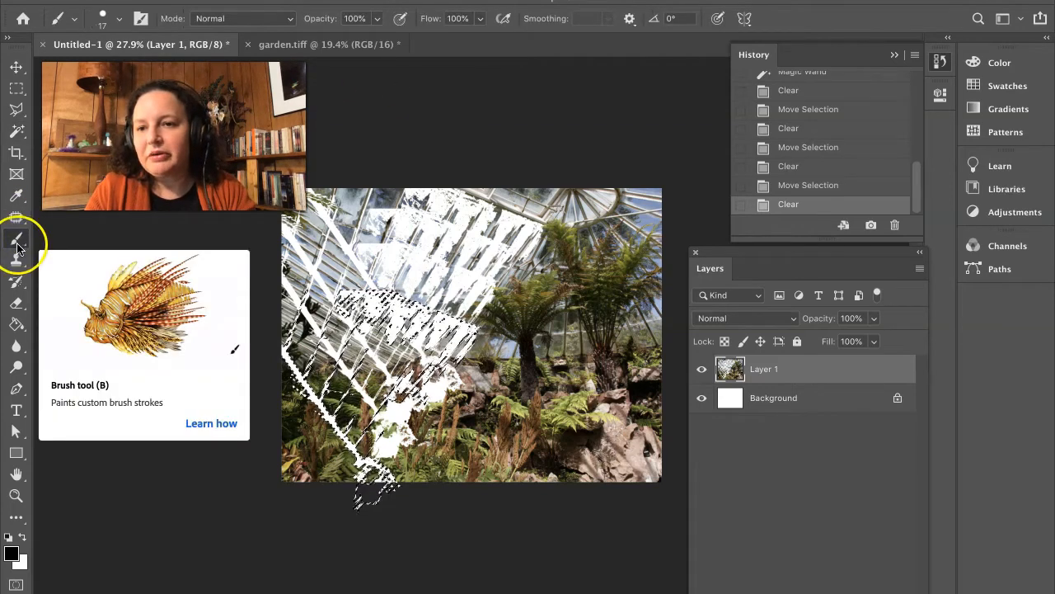
click(118, 22)
drag(88, 68, 149, 67)
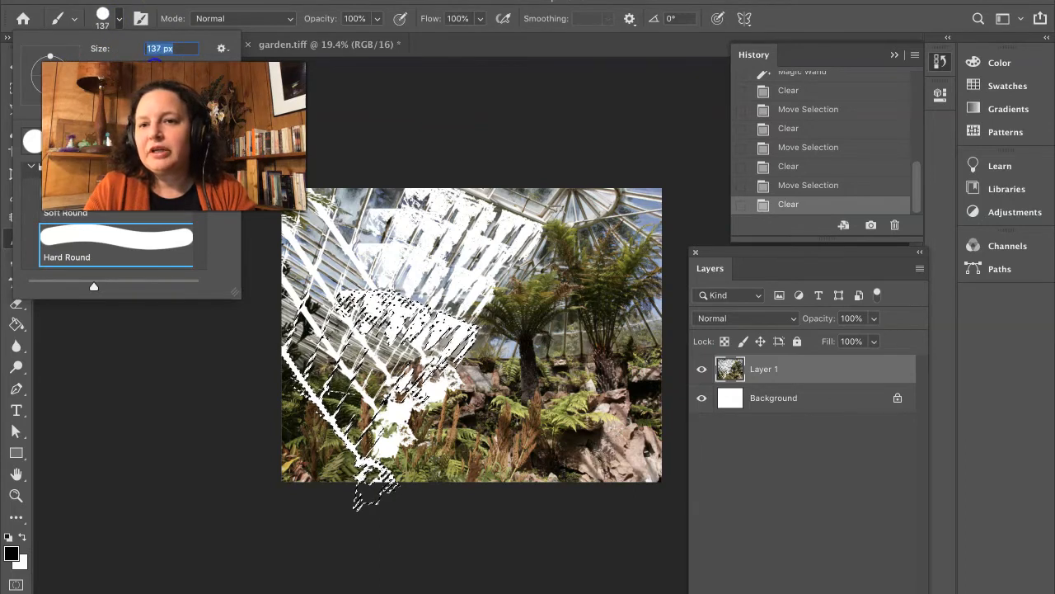
mouse_move(473, 266)
mouse_down()
mouse_move(400, 292)
mouse_move(505, 291)
mouse_move(446, 316)
mouse_move(536, 344)
mouse_move(450, 319)
mouse_up()
drag(516, 344, 395, 309)
mouse_move(479, 323)
mouse_down()
mouse_move(409, 345)
mouse_move(475, 338)
mouse_move(498, 353)
mouse_move(413, 381)
mouse_up()
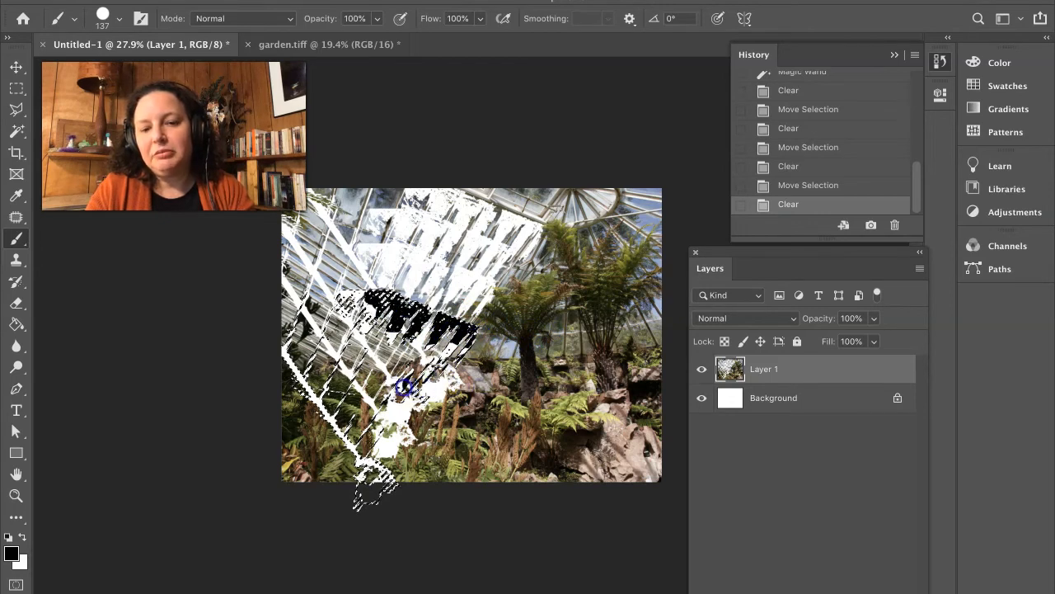
mouse_move(416, 434)
mouse_down()
mouse_move(364, 450)
mouse_move(353, 466)
mouse_move(407, 474)
mouse_move(353, 491)
mouse_up()
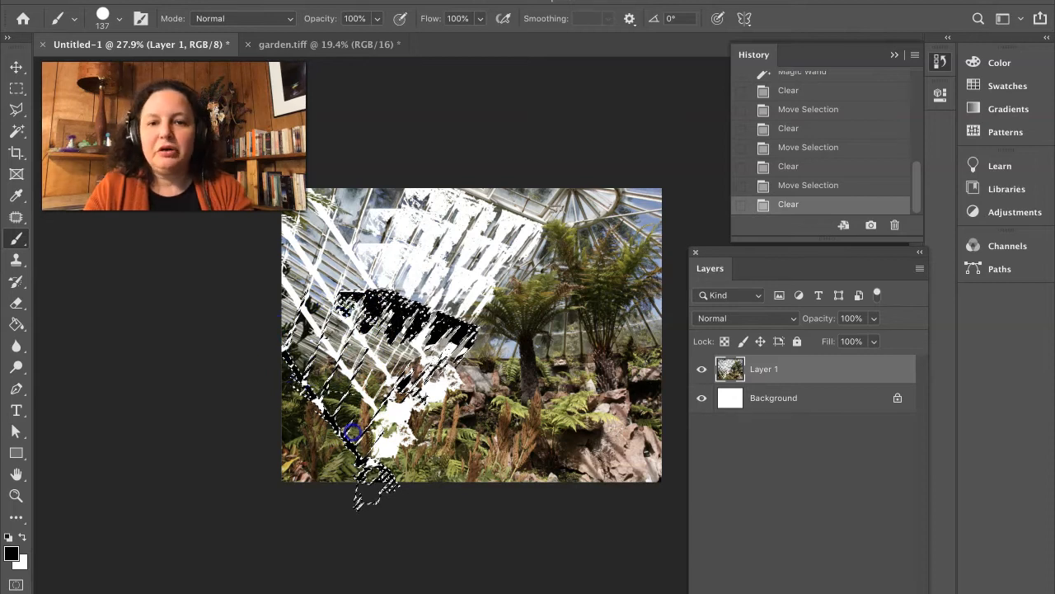
click(402, 425)
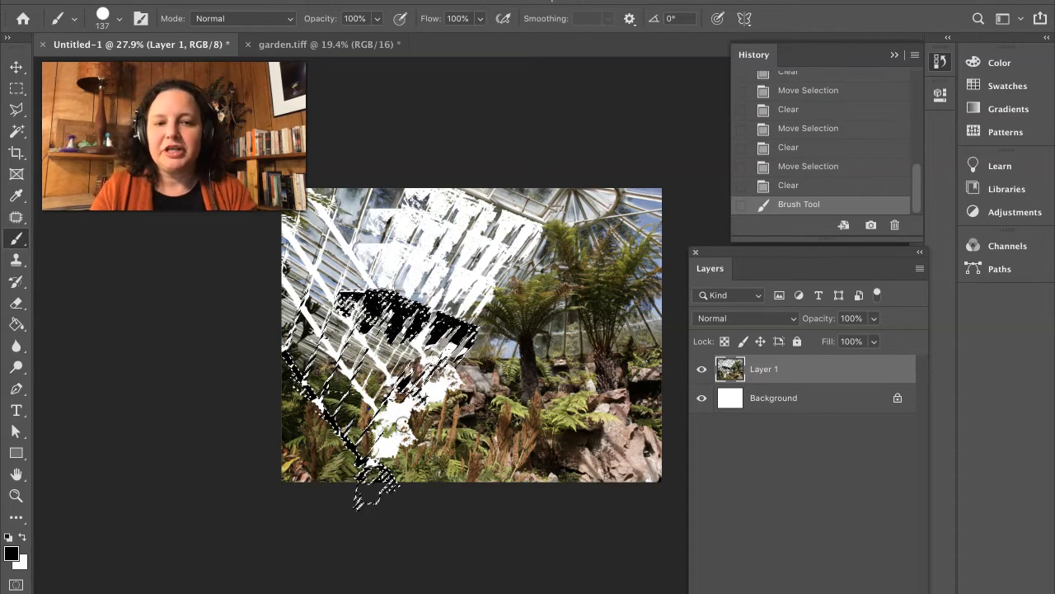
click(419, 369)
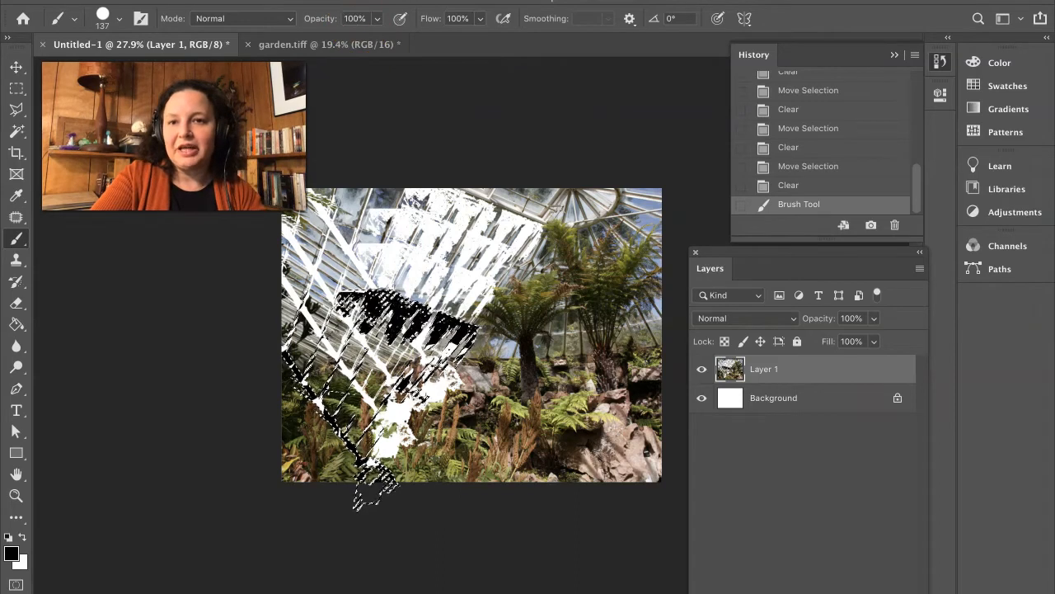
Deselect the area and paint freehand black strokes across the glass roof and tree ferns with the brush
click(335, 1)
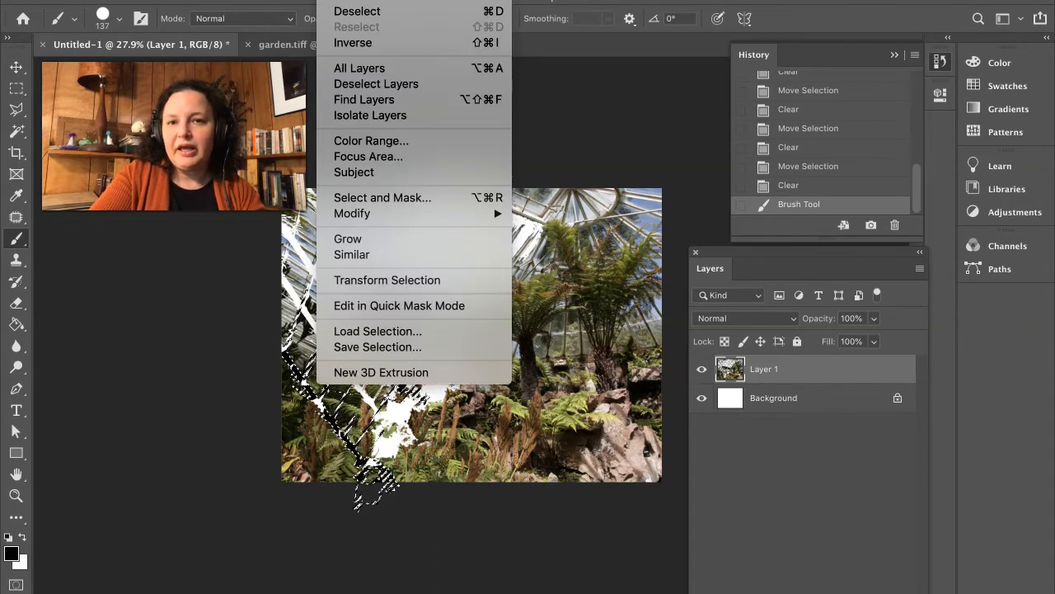
click(357, 11)
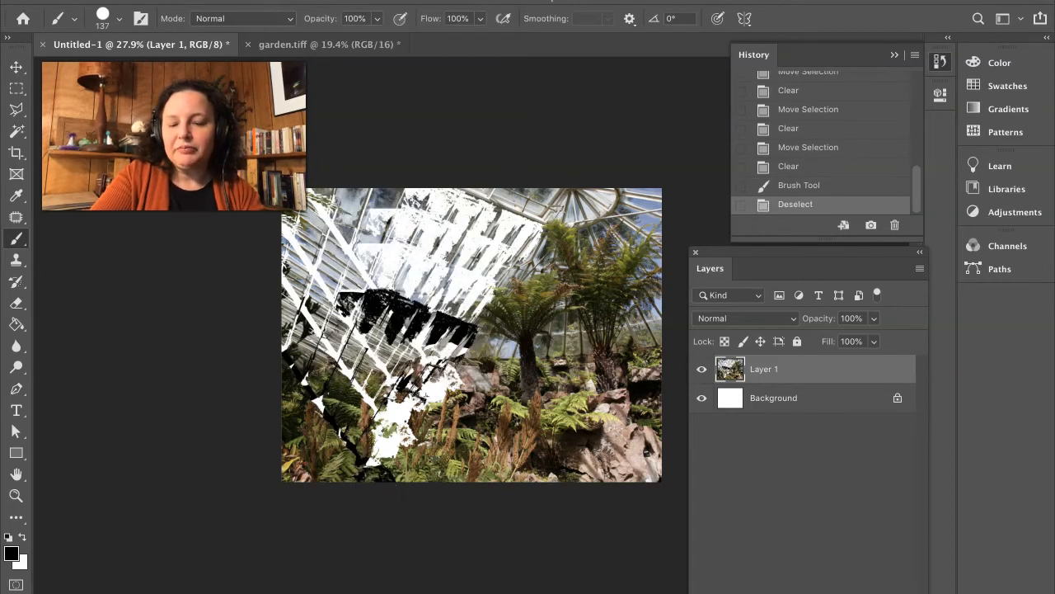
mouse_move(586, 288)
mouse_down()
mouse_move(497, 293)
mouse_move(397, 280)
mouse_move(295, 303)
mouse_move(295, 315)
mouse_move(451, 365)
mouse_move(517, 368)
mouse_move(557, 298)
mouse_move(655, 288)
mouse_move(540, 286)
mouse_up()
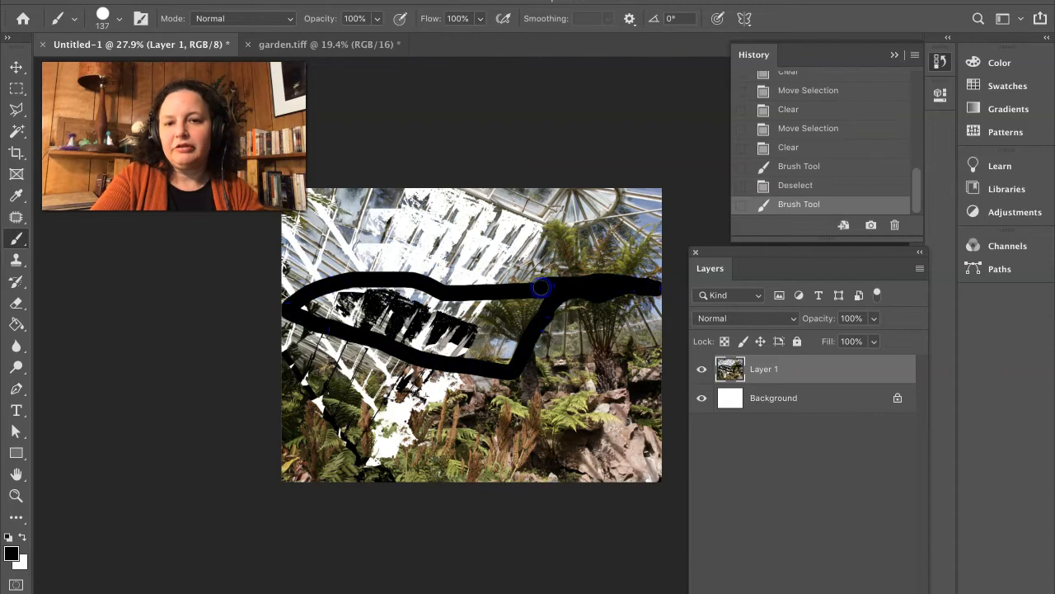
mouse_move(365, 290)
mouse_down()
mouse_move(425, 236)
mouse_move(420, 281)
mouse_move(445, 275)
mouse_move(495, 235)
mouse_move(484, 286)
mouse_move(547, 245)
mouse_move(561, 287)
mouse_up()
mouse_move(533, 326)
mouse_down()
mouse_move(513, 368)
mouse_move(502, 361)
mouse_move(508, 371)
mouse_up()
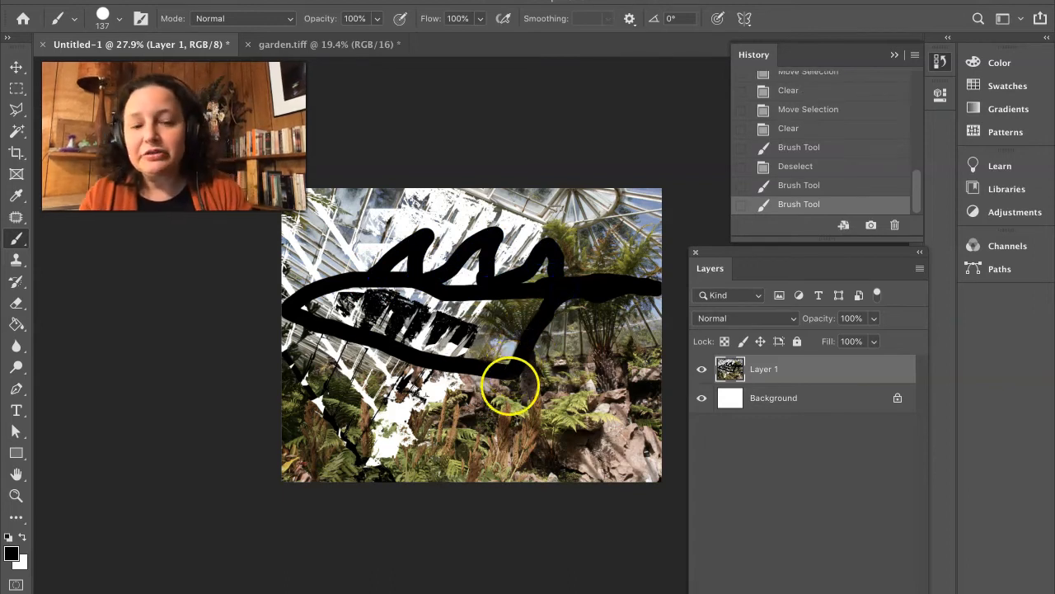
Step back through History, first to the state before the freehand strokes and finally to the Free Transform state
click(797, 168)
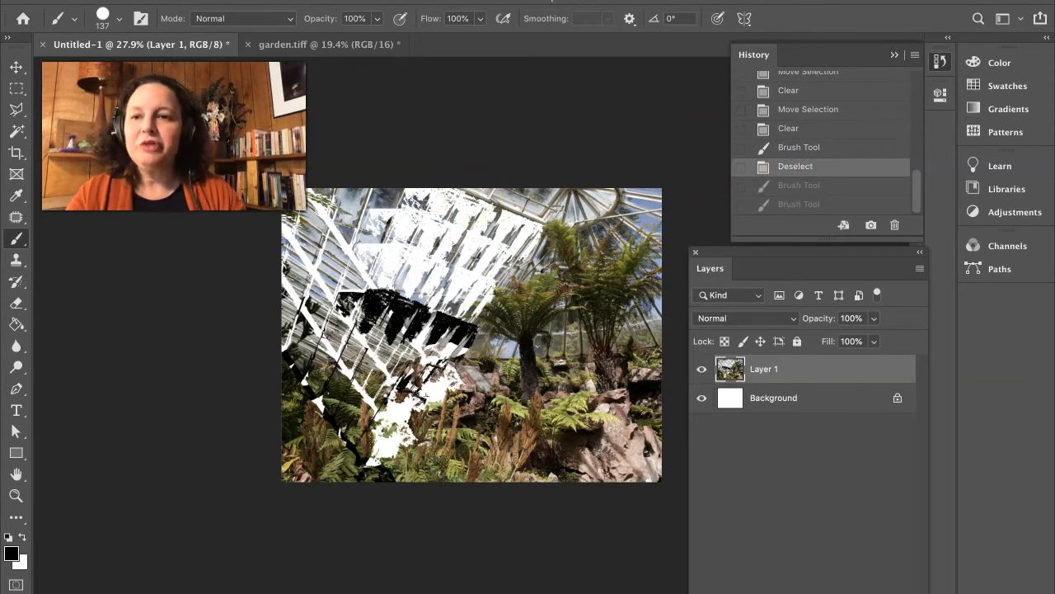
click(14, 90)
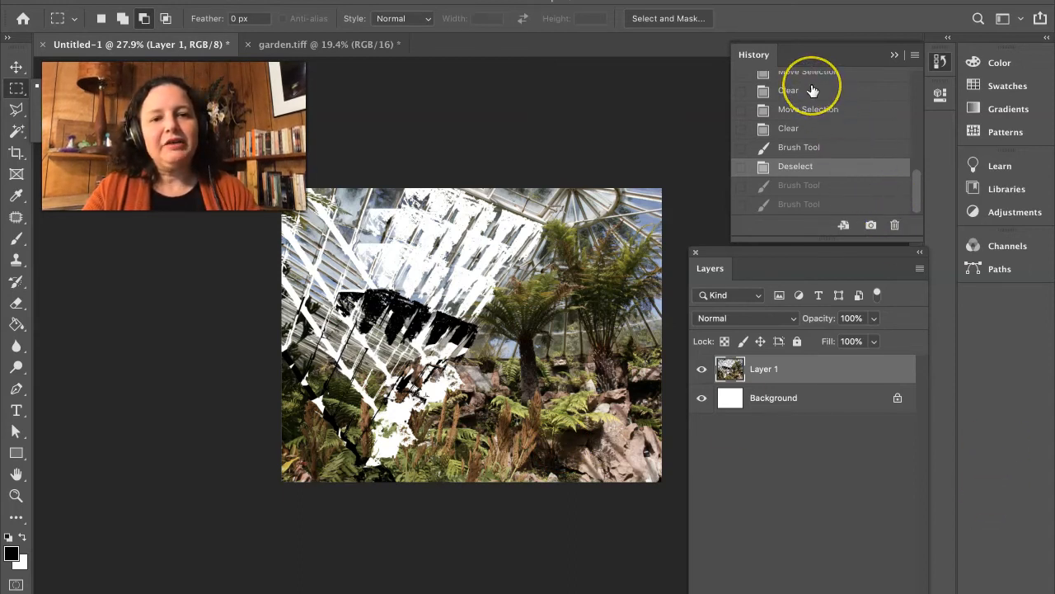
scroll(813, 91, up, 5)
scroll(812, 91, up, 8)
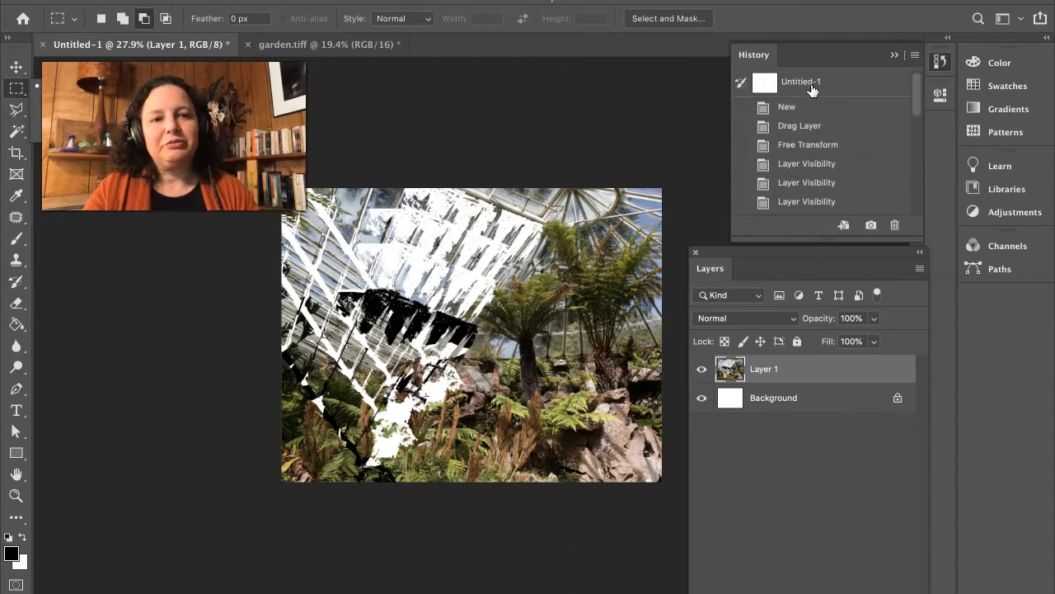
click(790, 145)
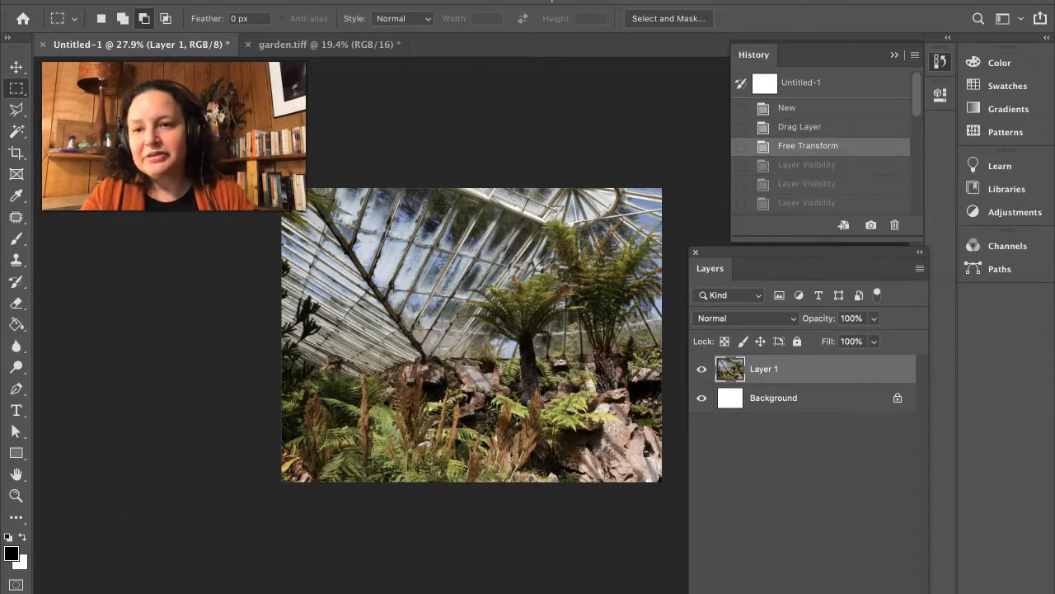
Draw an elliptical selection with the Elliptical Marquee tool over the ferns in the lower-left corner of the photo
click(17, 89)
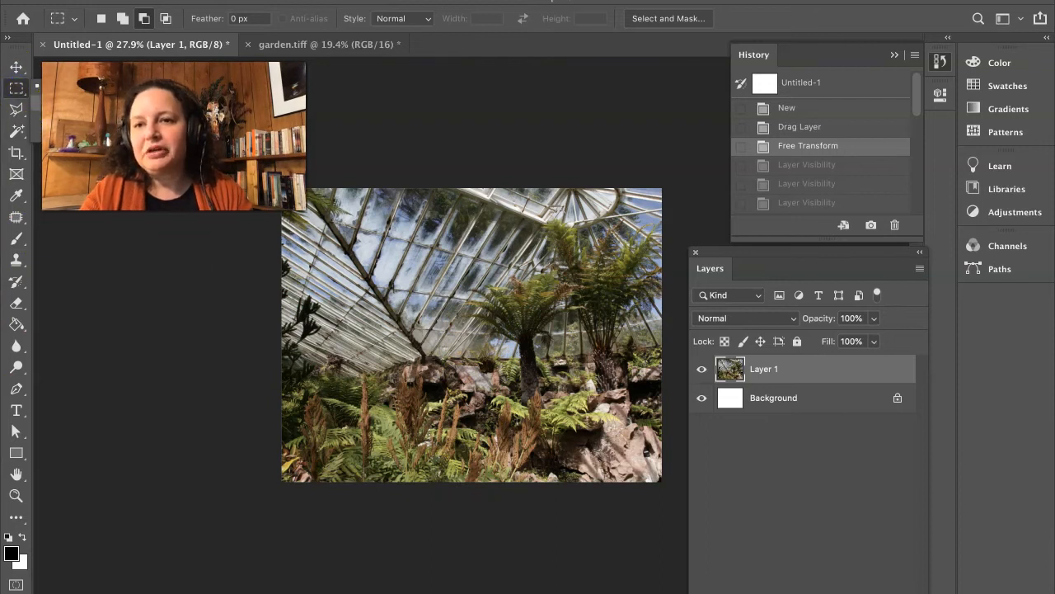
click(80, 103)
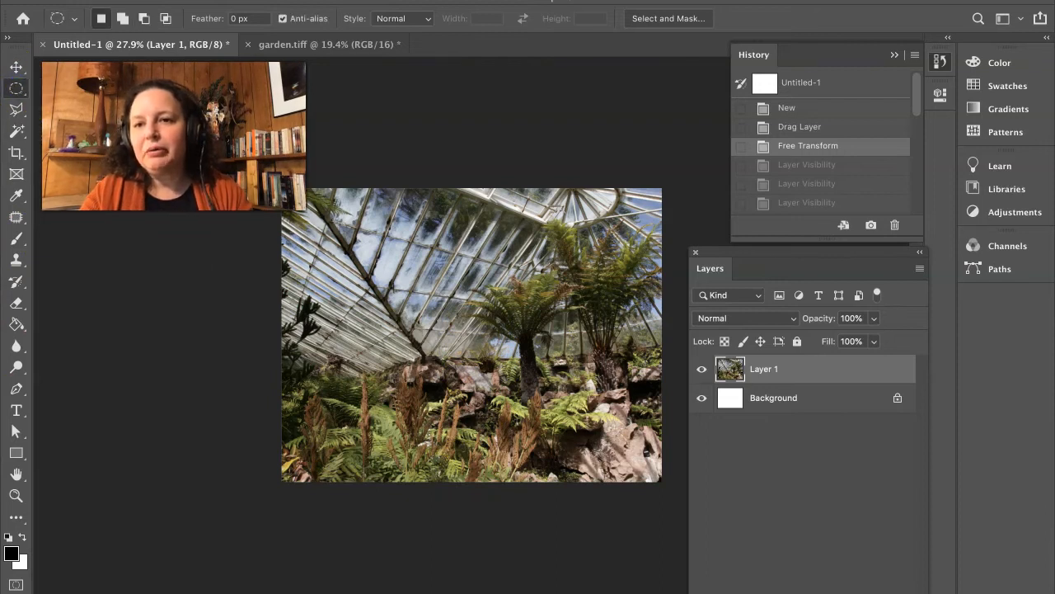
click(20, 91)
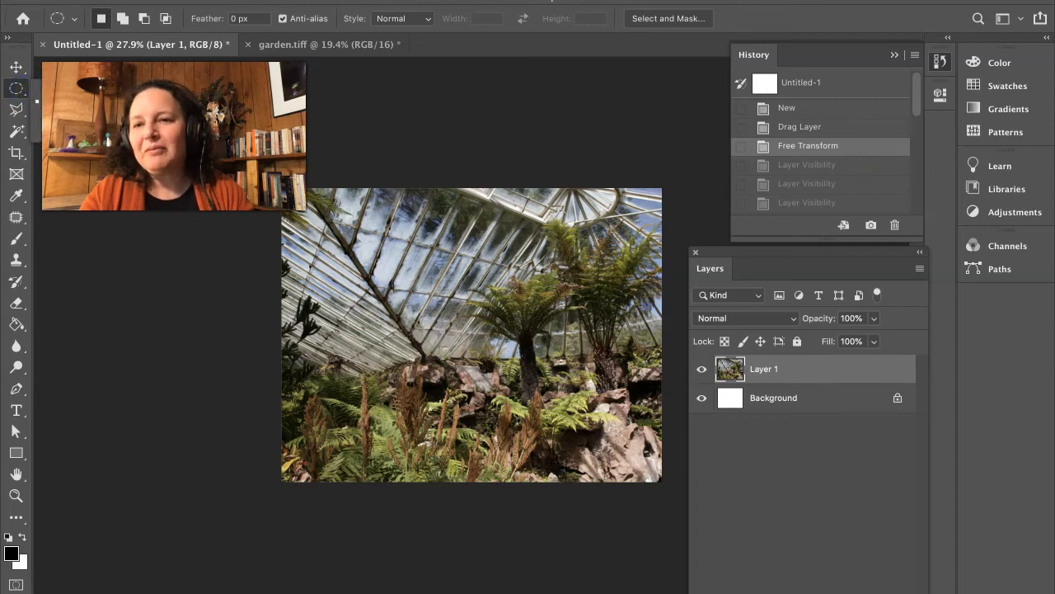
click(66, 102)
click(21, 90)
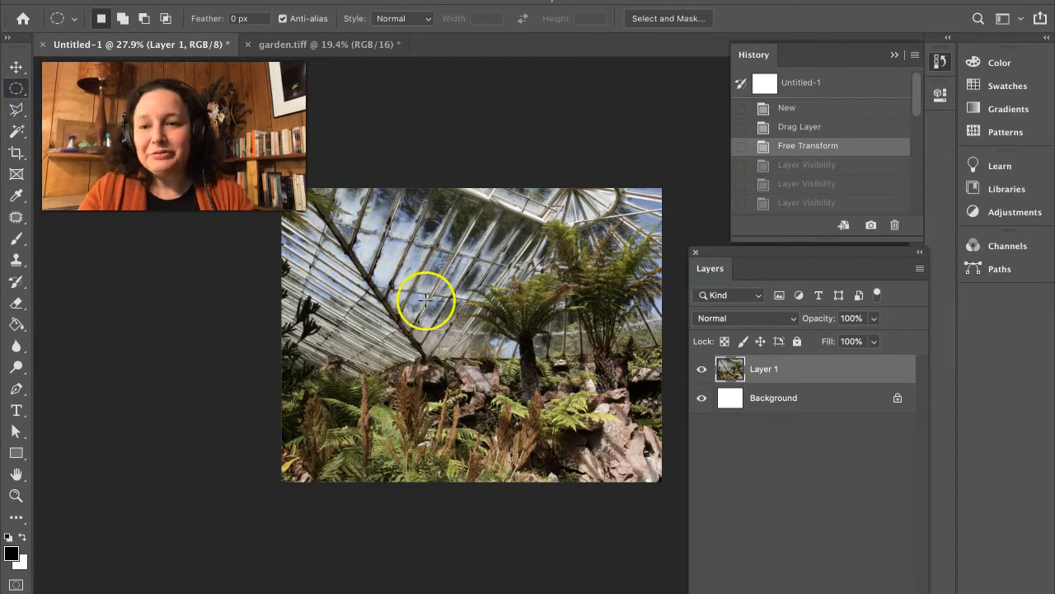
right_click(393, 401)
click(381, 390)
drag(380, 392, 284, 478)
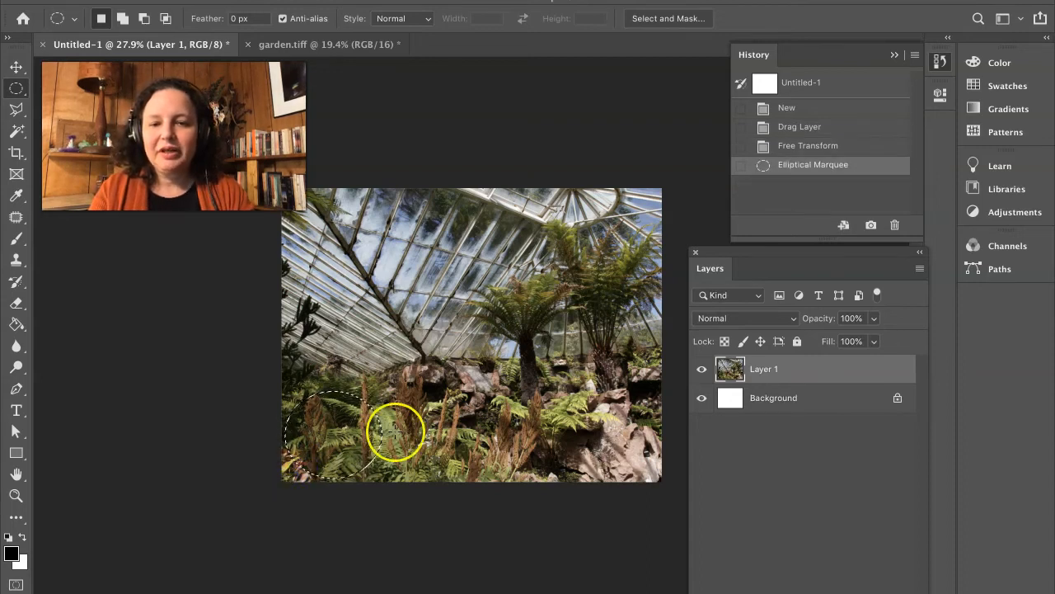
Draw a new nearly circular selection around the tree ferns and move its outline down and to the left onto the rocks and ferns
right_click(493, 406)
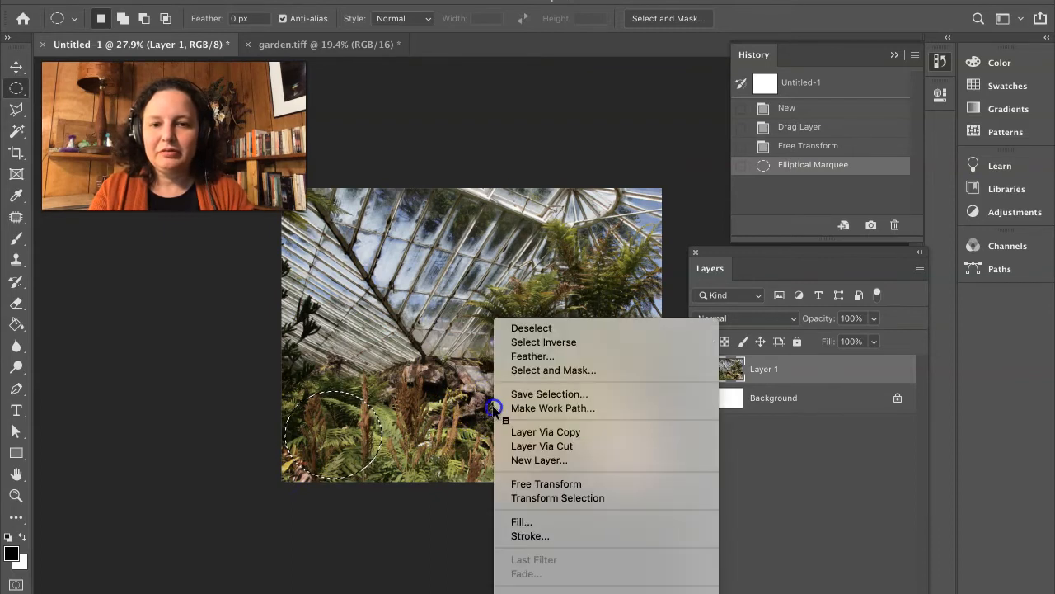
click(451, 420)
right_click(493, 391)
click(475, 403)
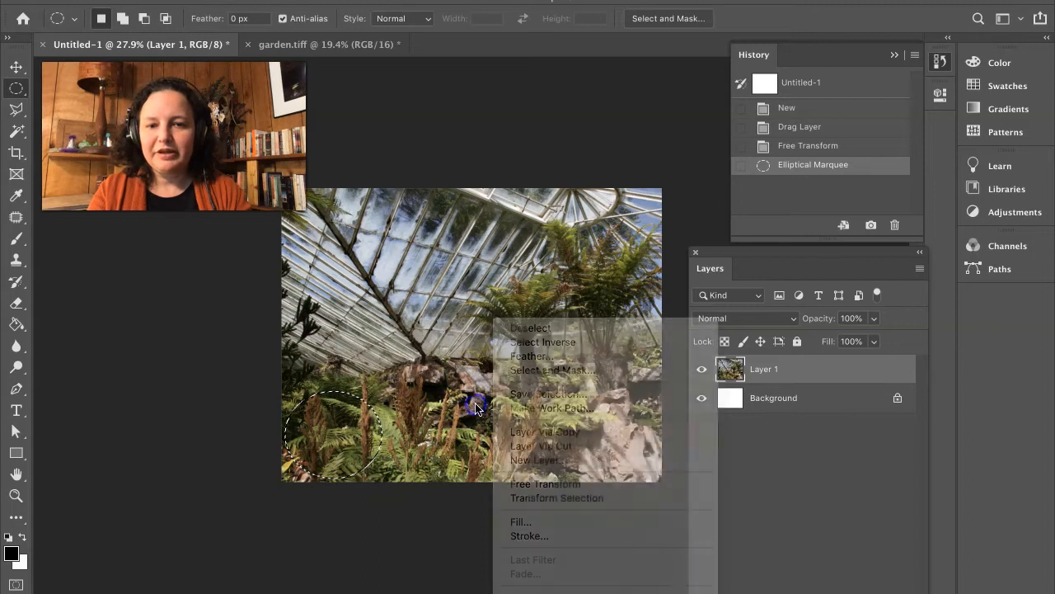
right_click(486, 405)
click(485, 410)
drag(484, 407, 603, 285)
drag(560, 330, 486, 408)
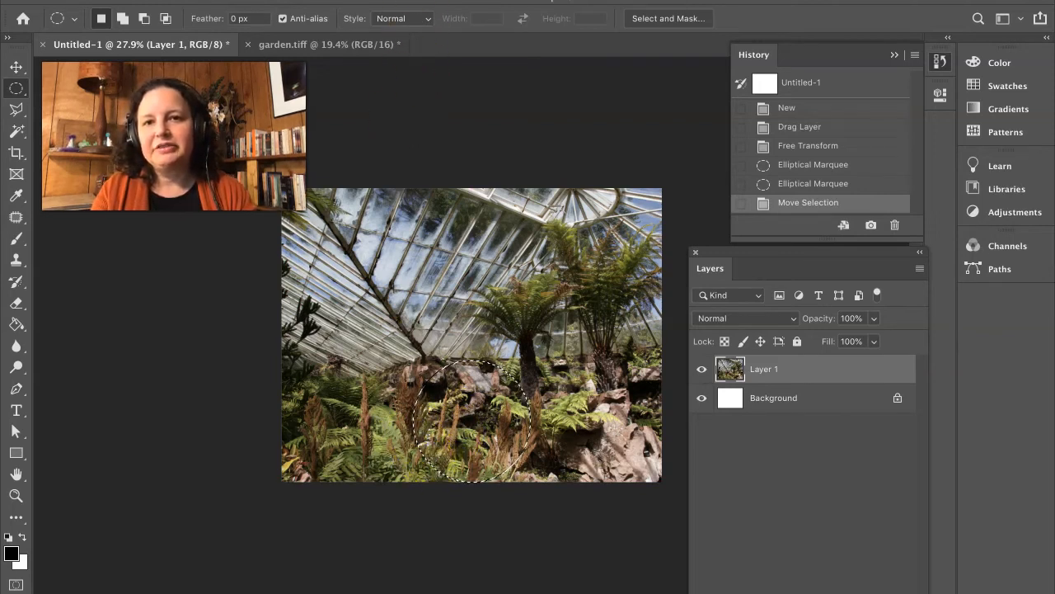
Scale the elliptical selection outline to 89.01% with Transform Selection and apply the transformation
click(339, 0)
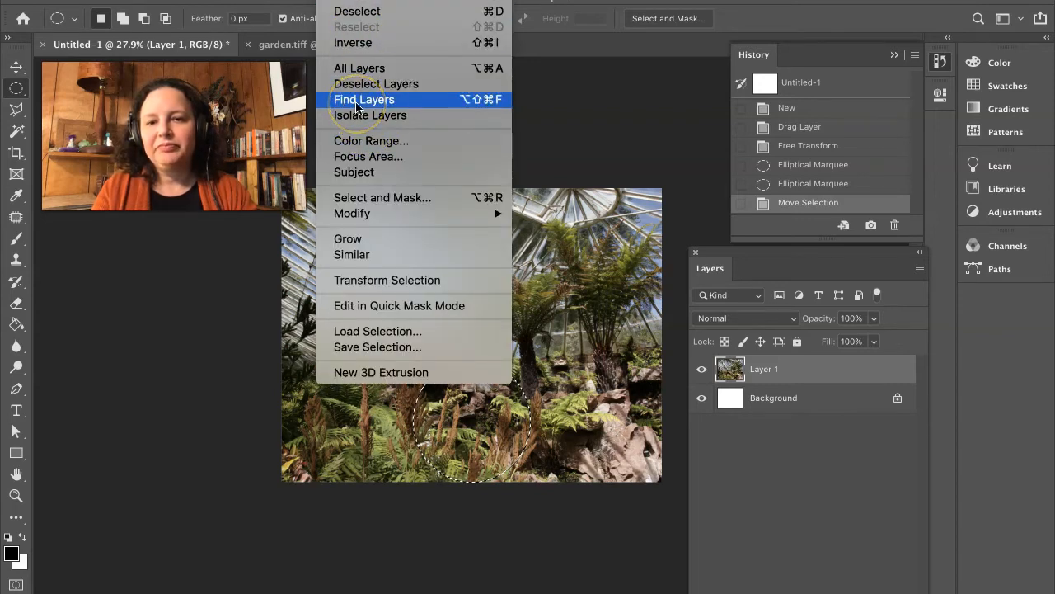
click(363, 279)
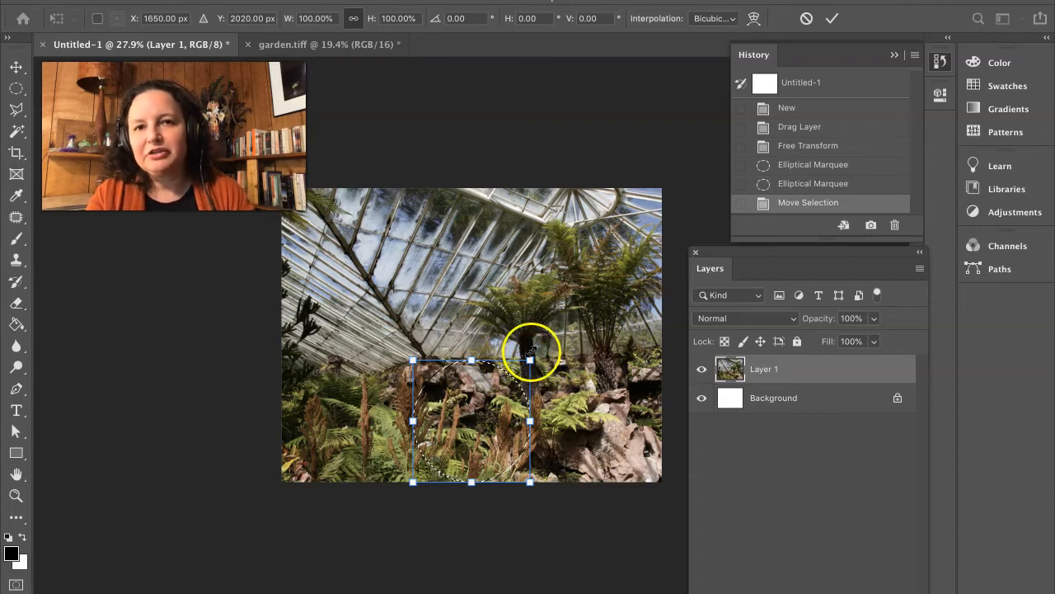
mouse_move(529, 361)
mouse_down()
mouse_move(512, 383)
mouse_move(517, 373)
mouse_up()
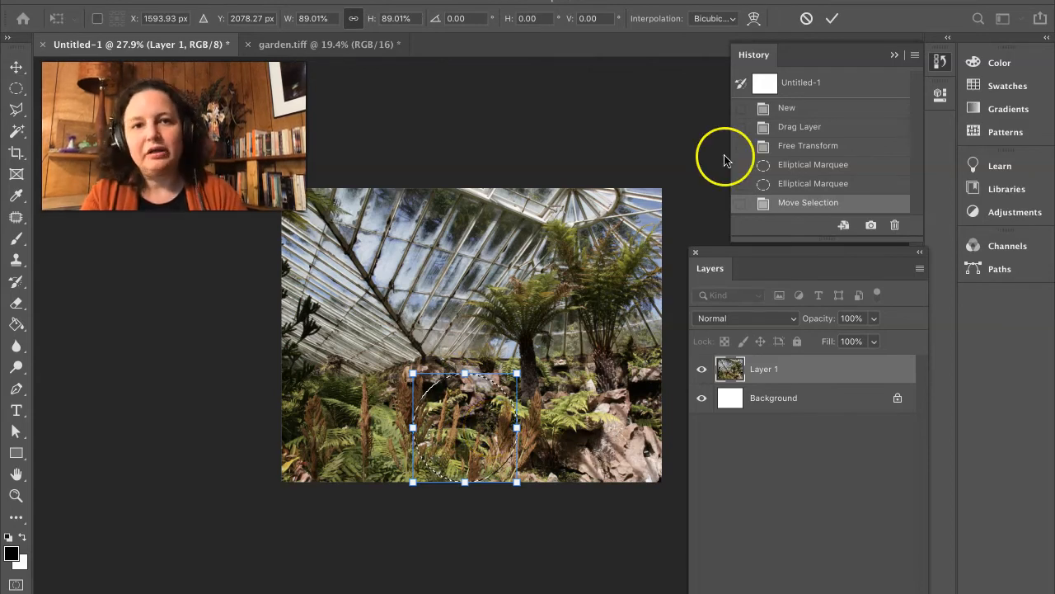
click(833, 20)
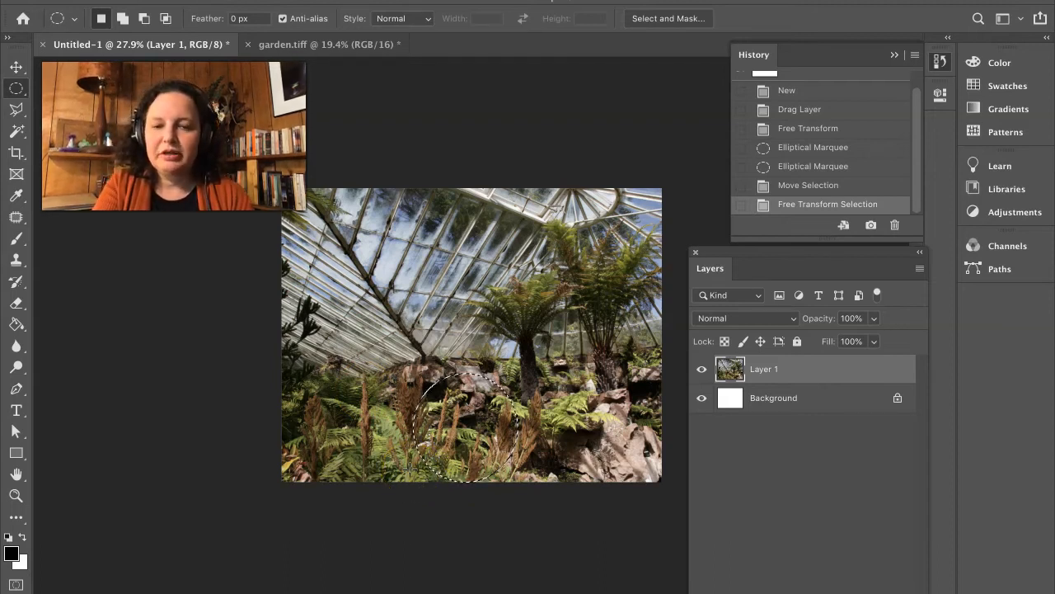
Add a second elliptical selection over the ferns in the lower-left of the photo, beside the existing elliptical selection
right_click(356, 429)
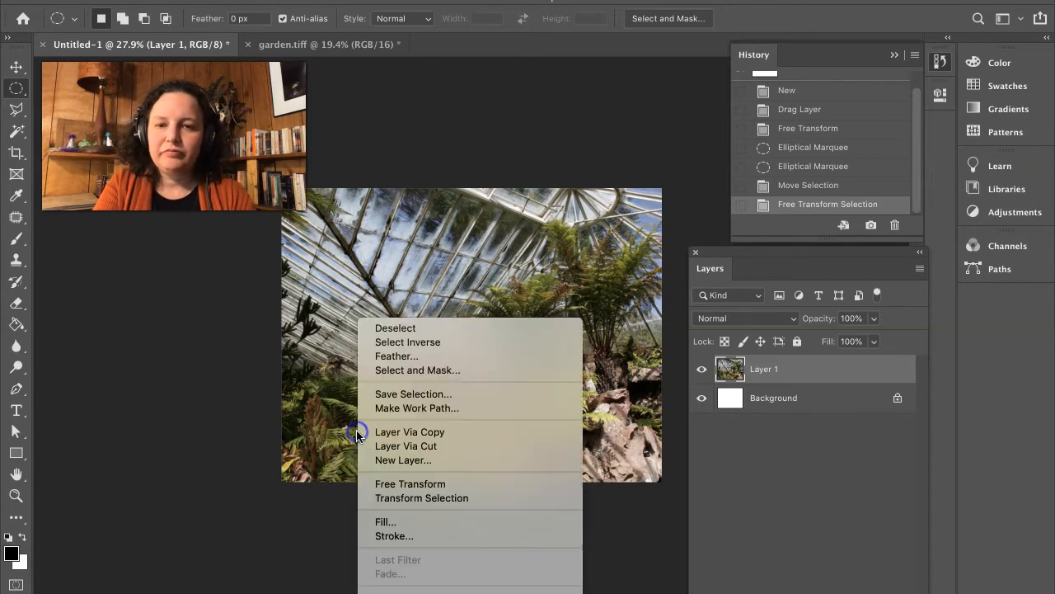
click(348, 428)
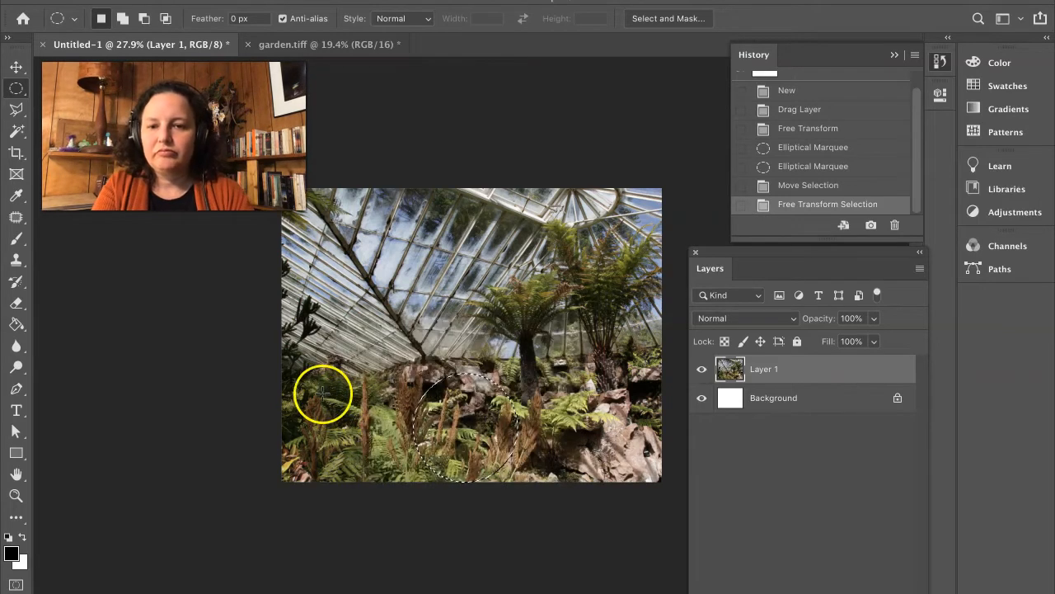
drag(312, 390, 411, 479)
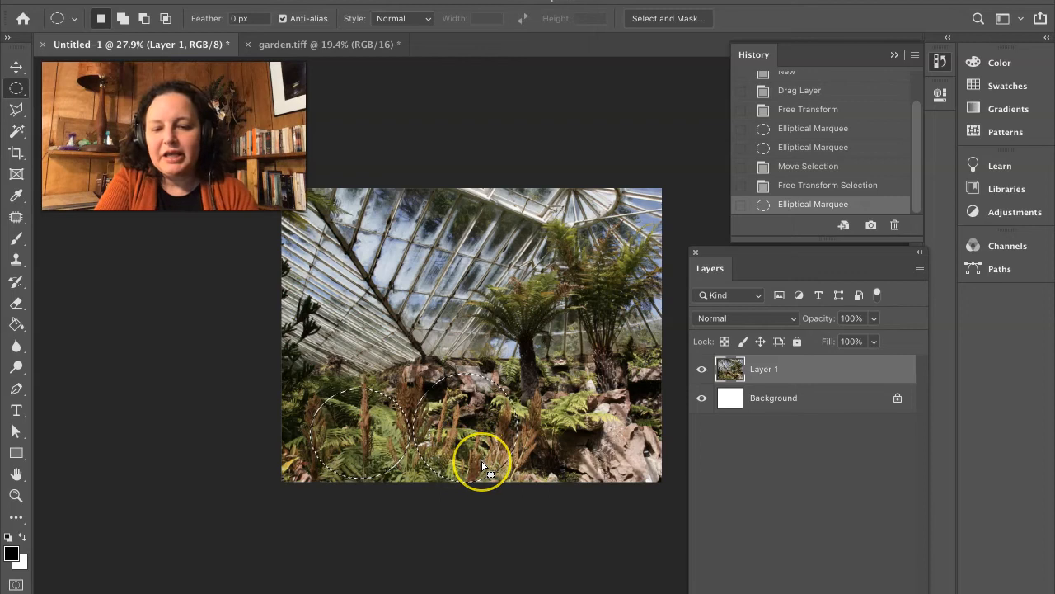
Copy the two selected ellipses of Layer 1 to a new layer and move the copies up over the glass roof
key(ctrl+c)
key(ctrl+v)
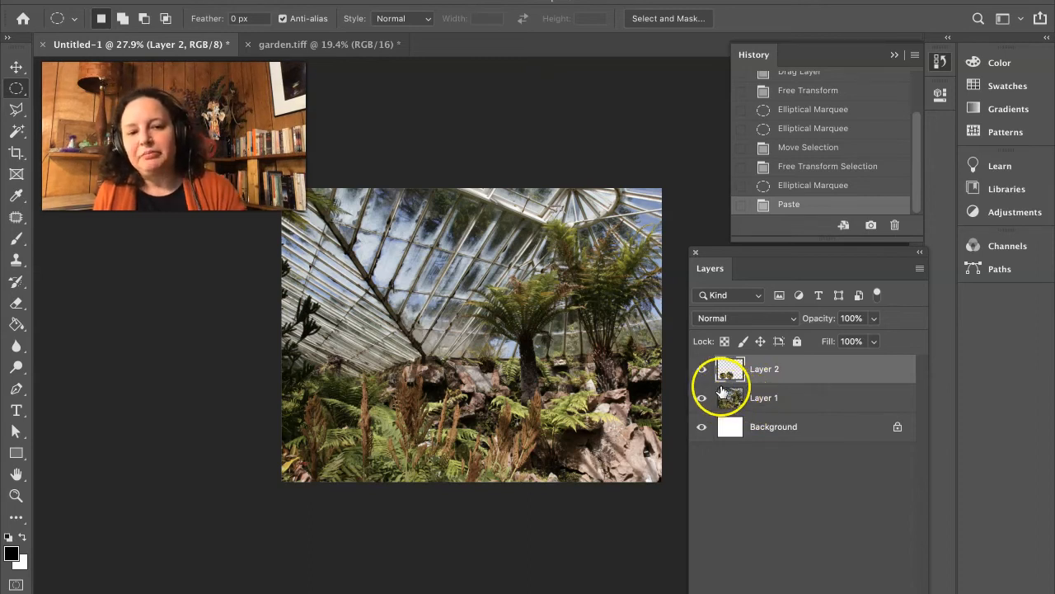
click(775, 370)
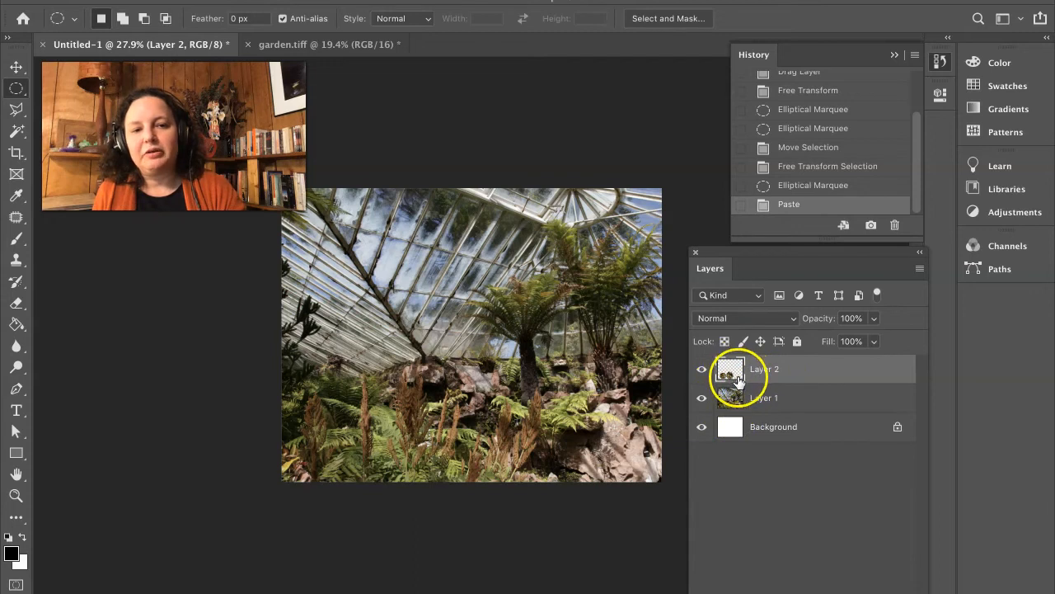
click(17, 69)
drag(403, 436, 384, 273)
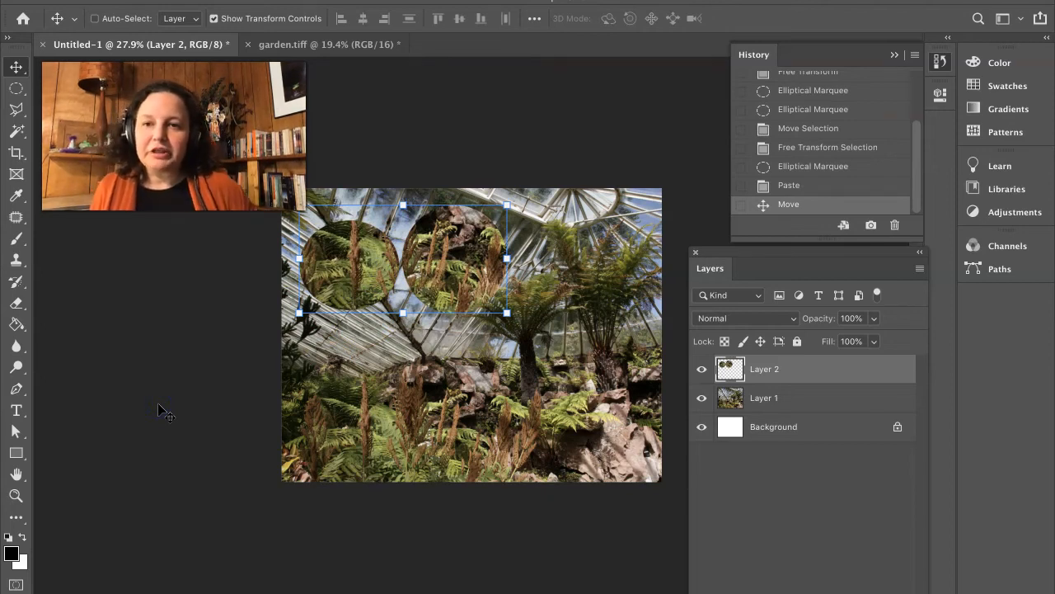
Delete the layer holding the two pasted fern ellipses
click(178, 379)
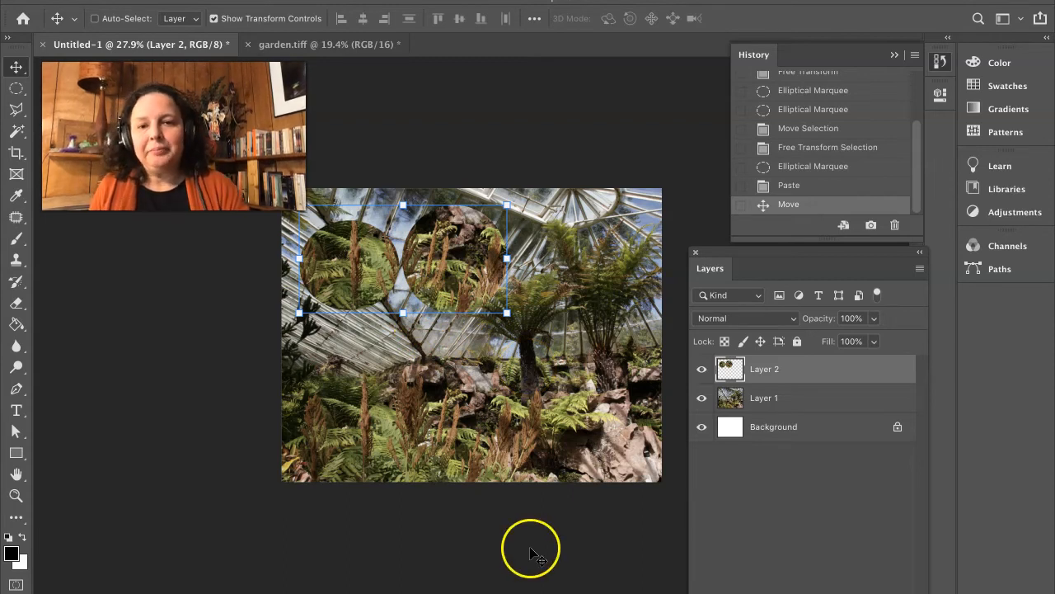
click(135, 346)
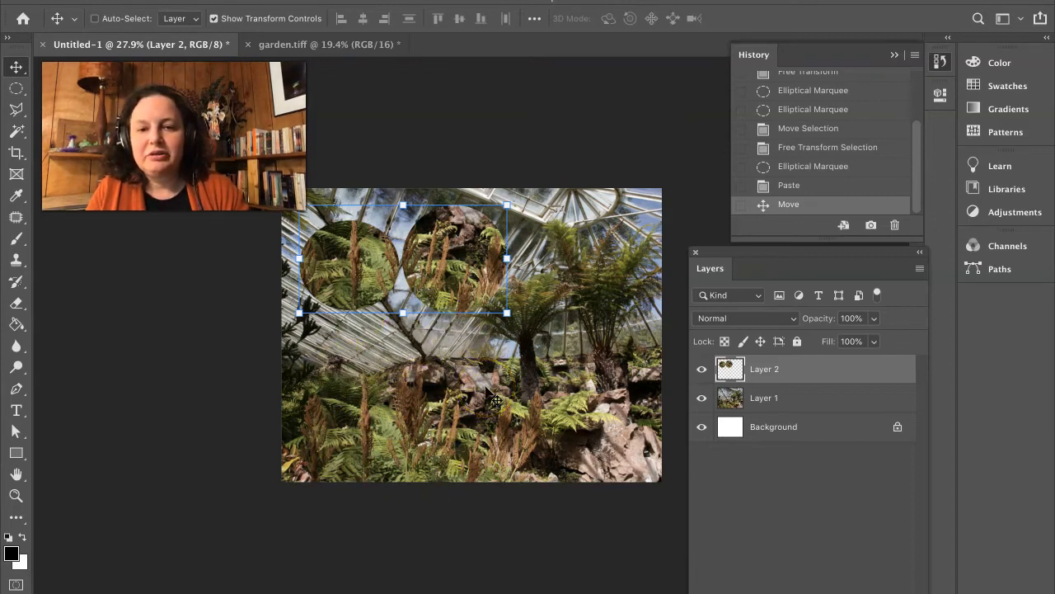
key(Delete)
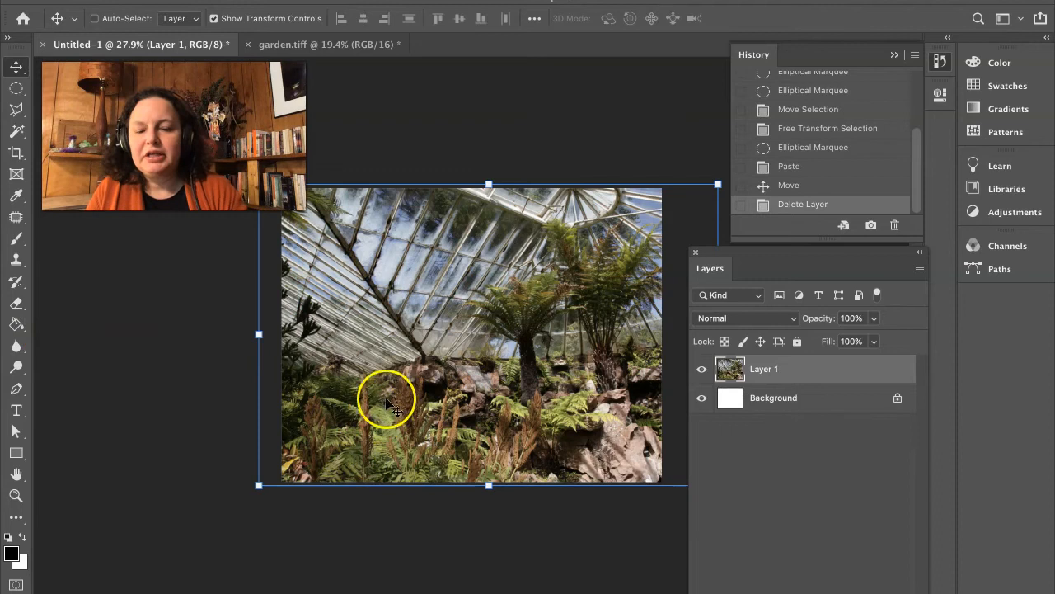
Start a Color Range selection on Layer 1 and sample the brown of a tall fern spike in the foreground
scroll(409, 381, up, 8)
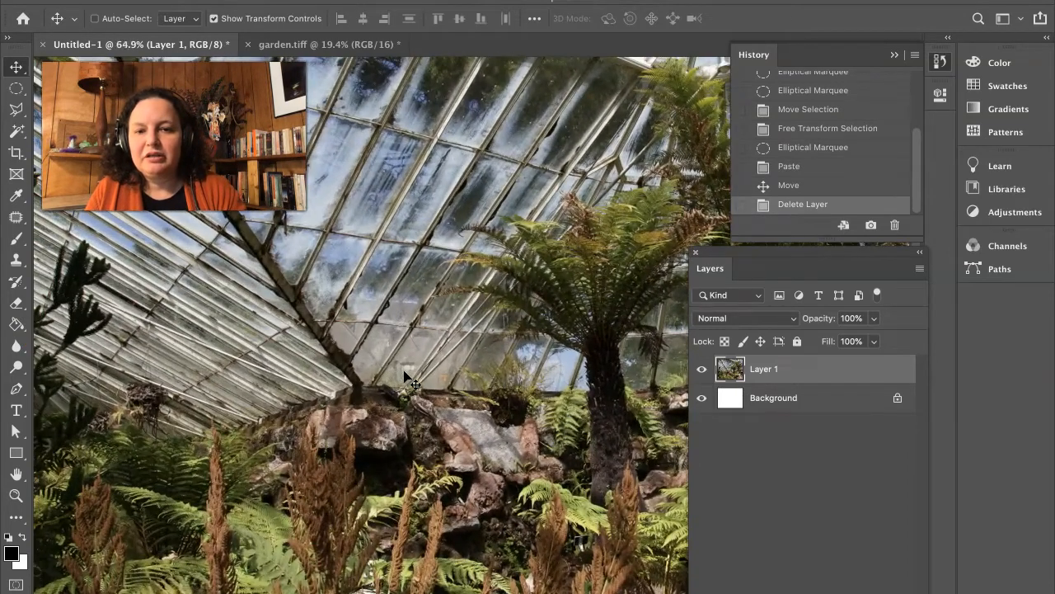
scroll(410, 381, up, 4)
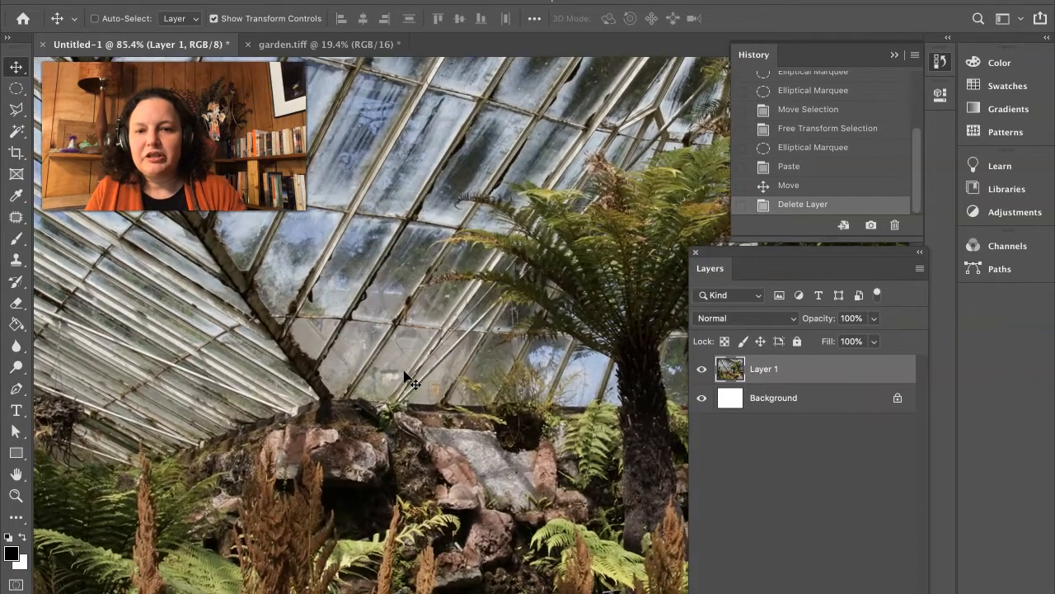
scroll(410, 381, down, 8)
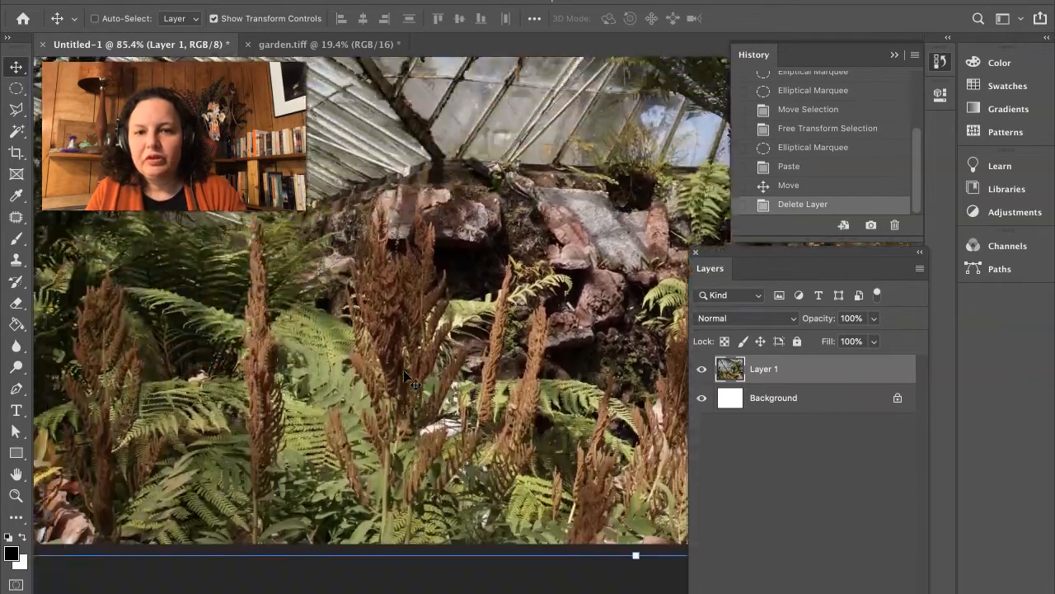
scroll(410, 381, left, 1)
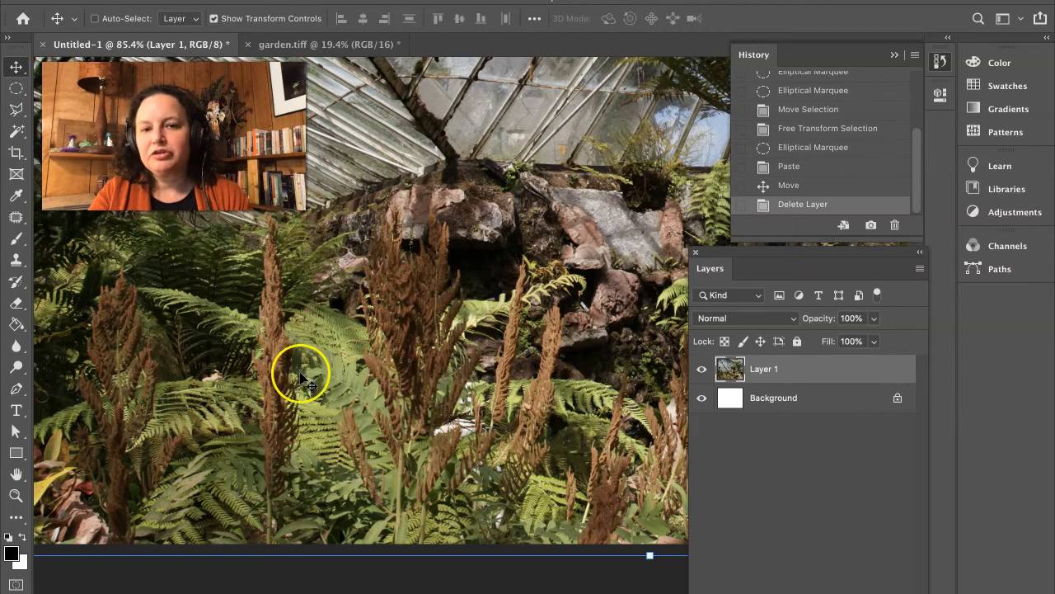
click(340, 1)
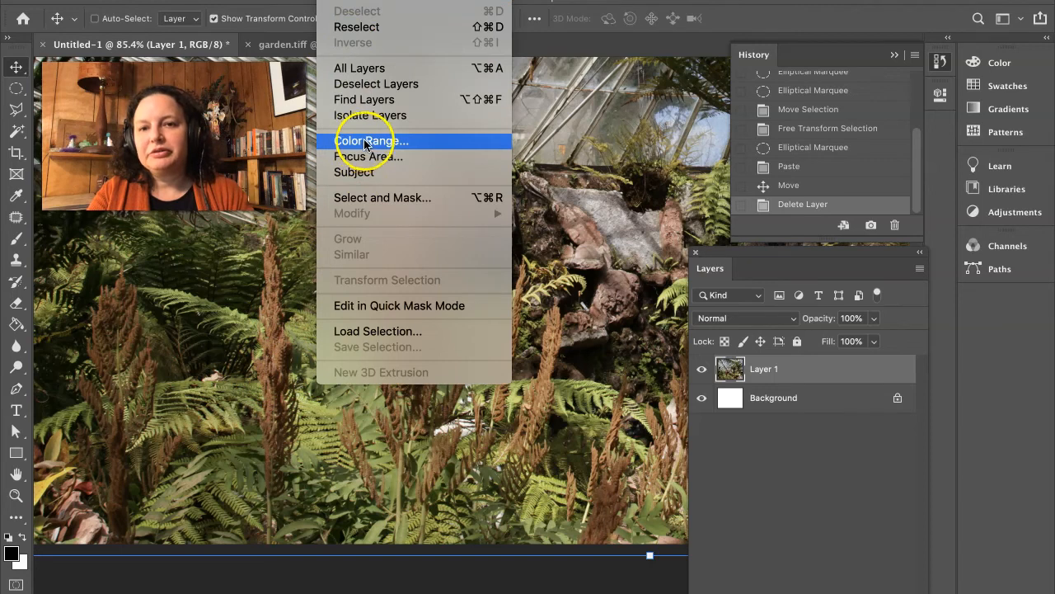
click(368, 142)
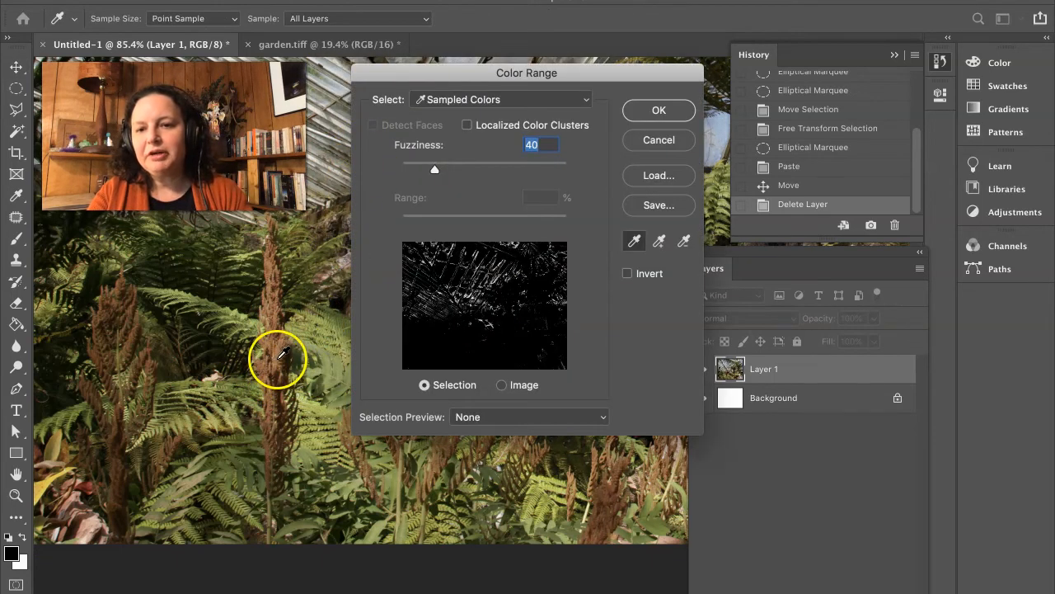
click(278, 358)
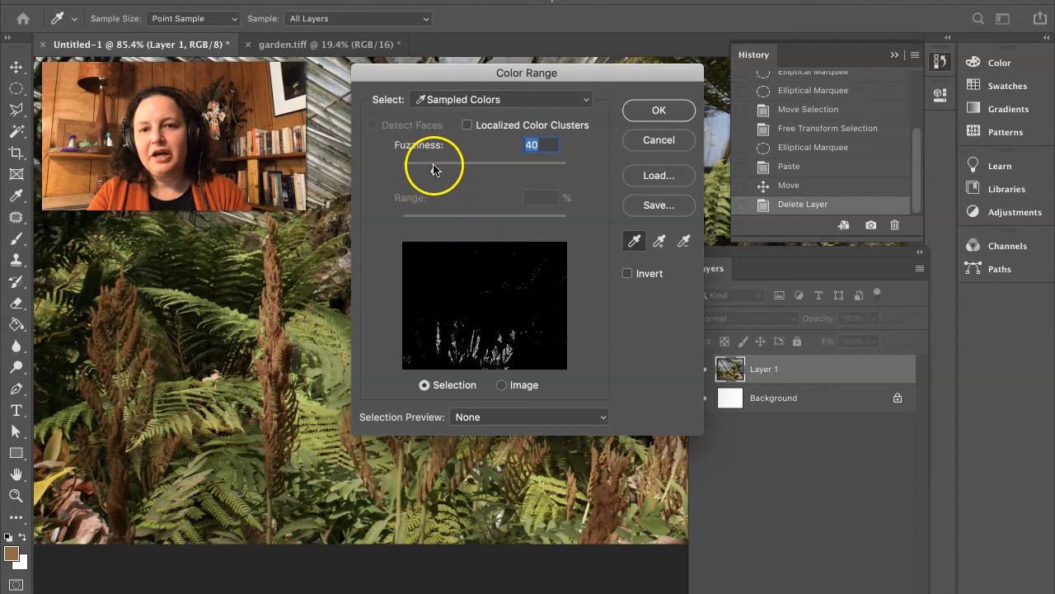
Reduce the Color Range Fuzziness to 29 and resample the brown fern spike at several nearby spots
mouse_move(433, 168)
mouse_down()
mouse_move(443, 166)
mouse_move(425, 169)
mouse_up()
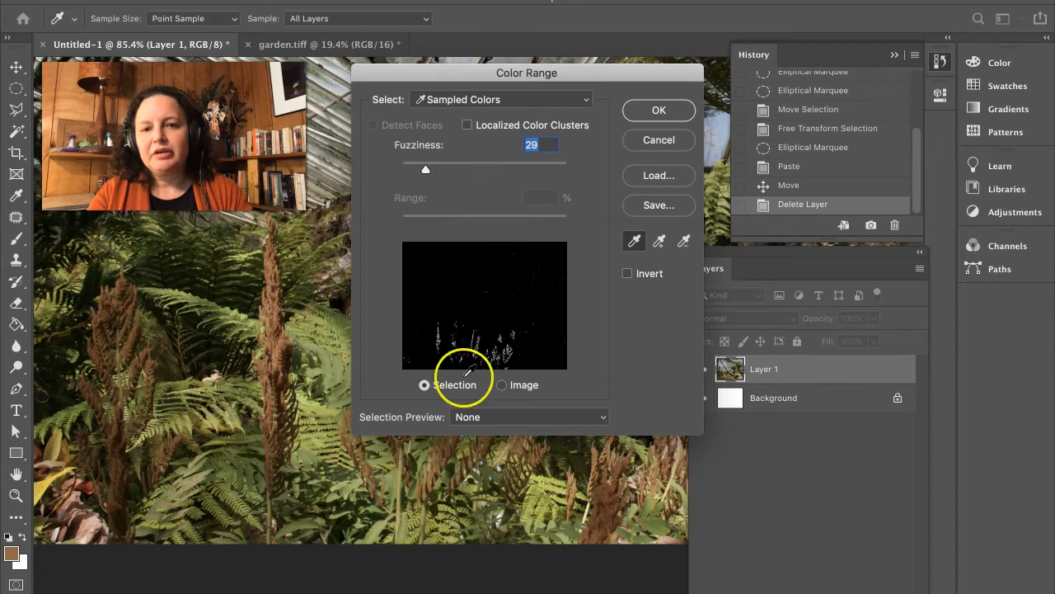
click(279, 353)
click(280, 344)
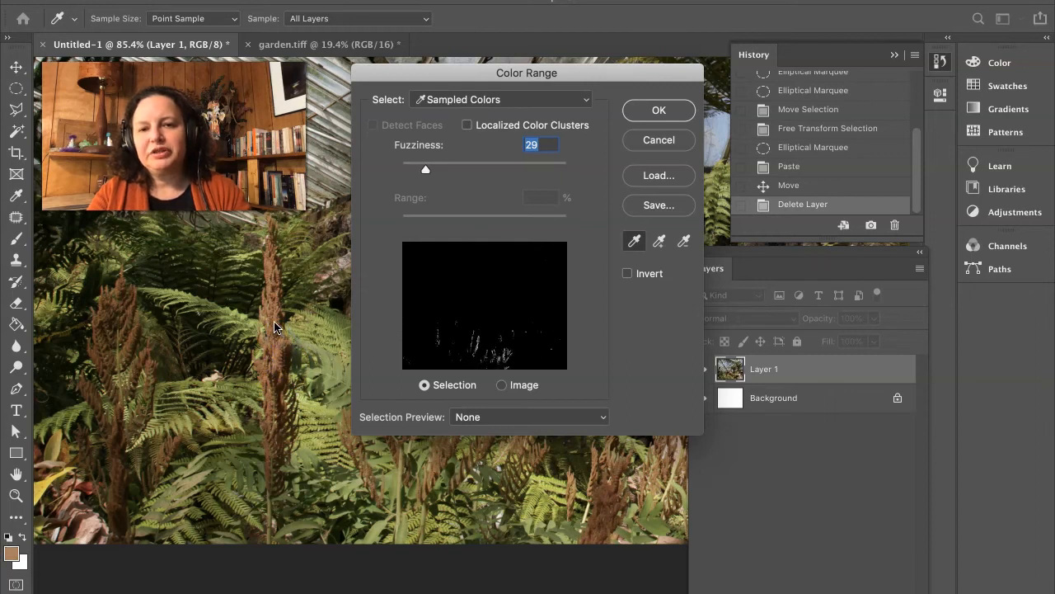
click(272, 339)
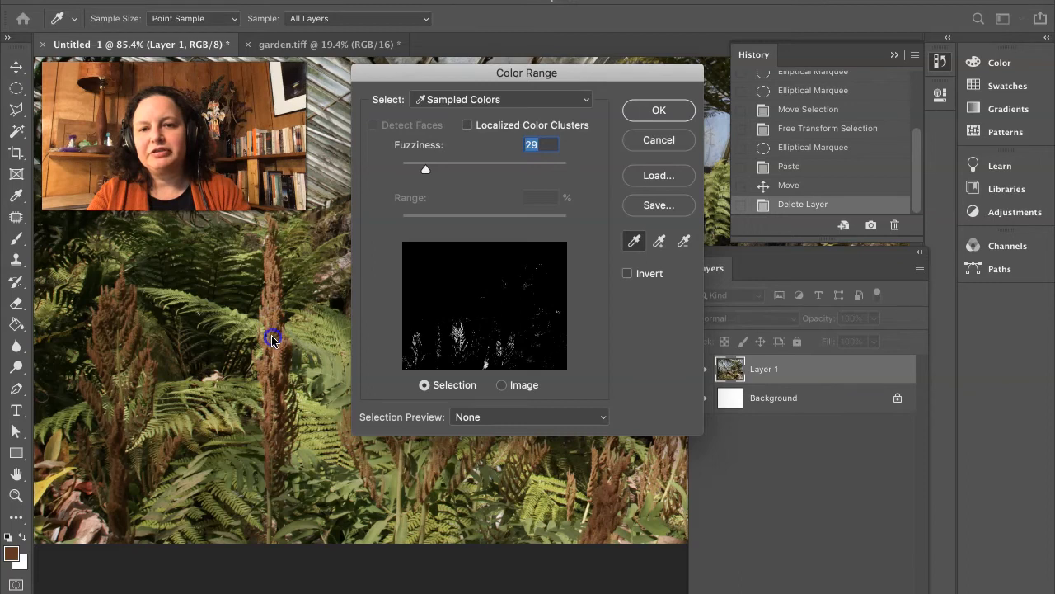
click(275, 354)
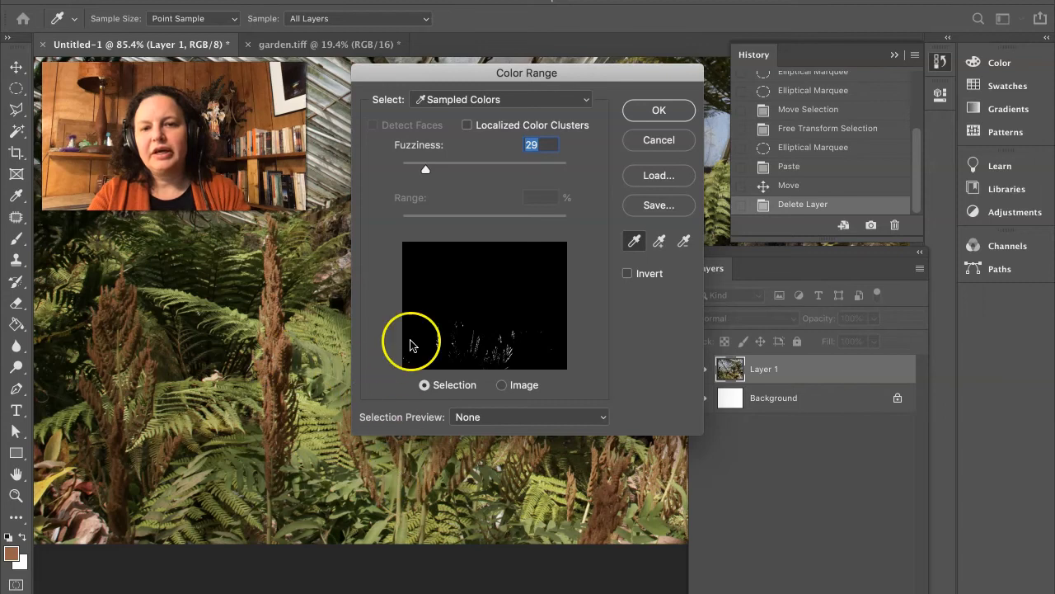
Enable Localized Color Clusters, set Fuzziness to 40, and apply the Color Range selection
click(426, 171)
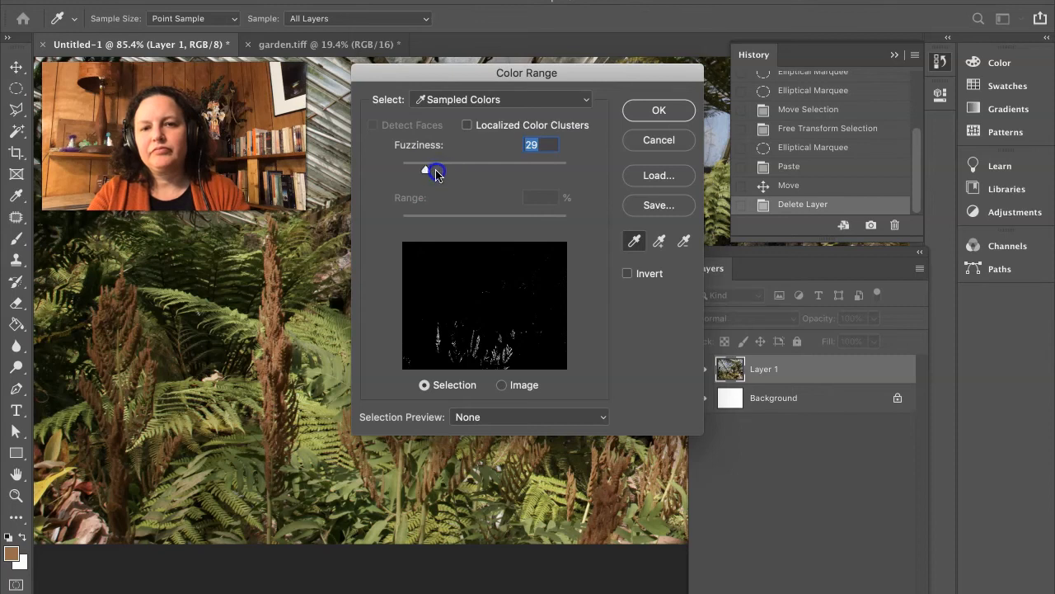
click(467, 126)
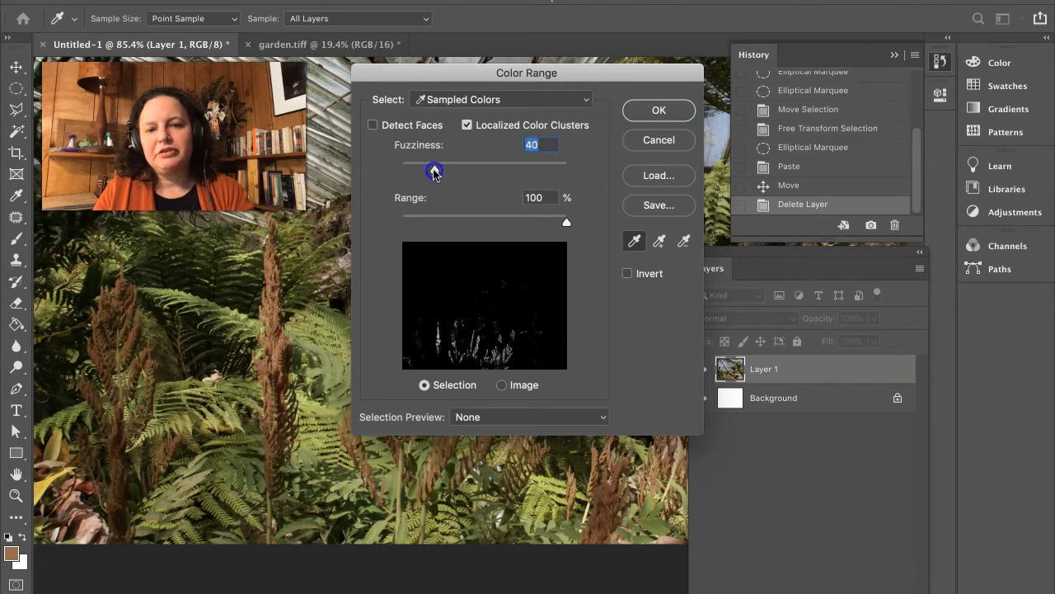
click(657, 110)
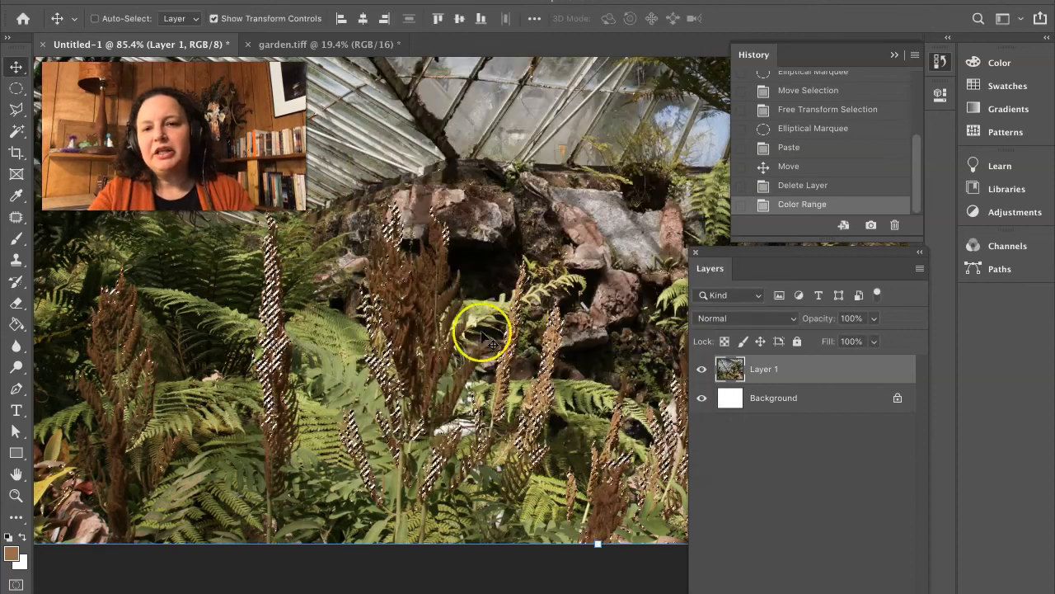
Examine which brown fern spikes the Color Range selection covers, both close up and across the whole photo
scroll(532, 342, down, 5)
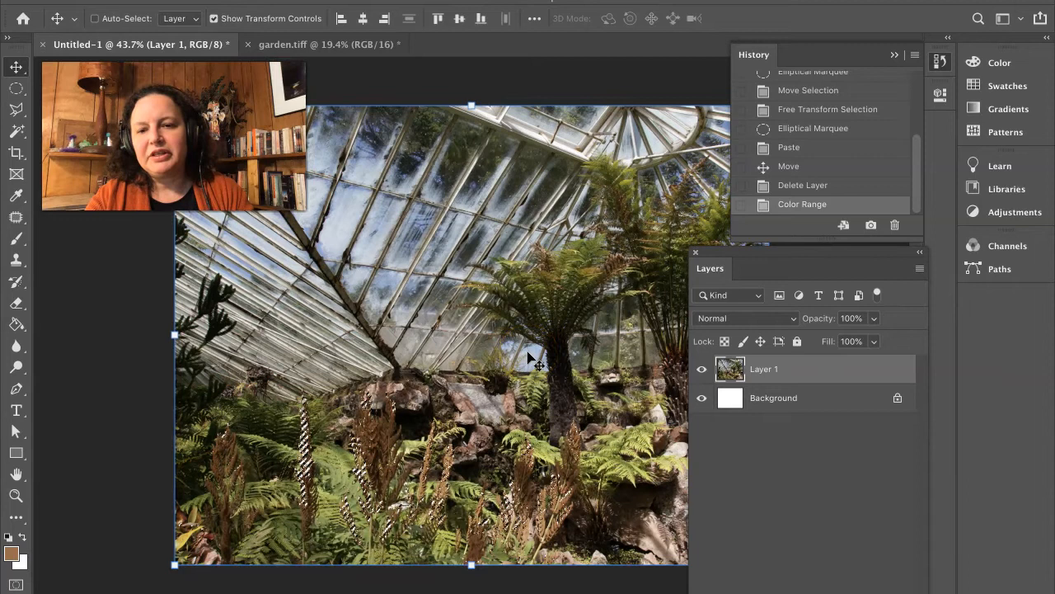
scroll(529, 355, down, 2)
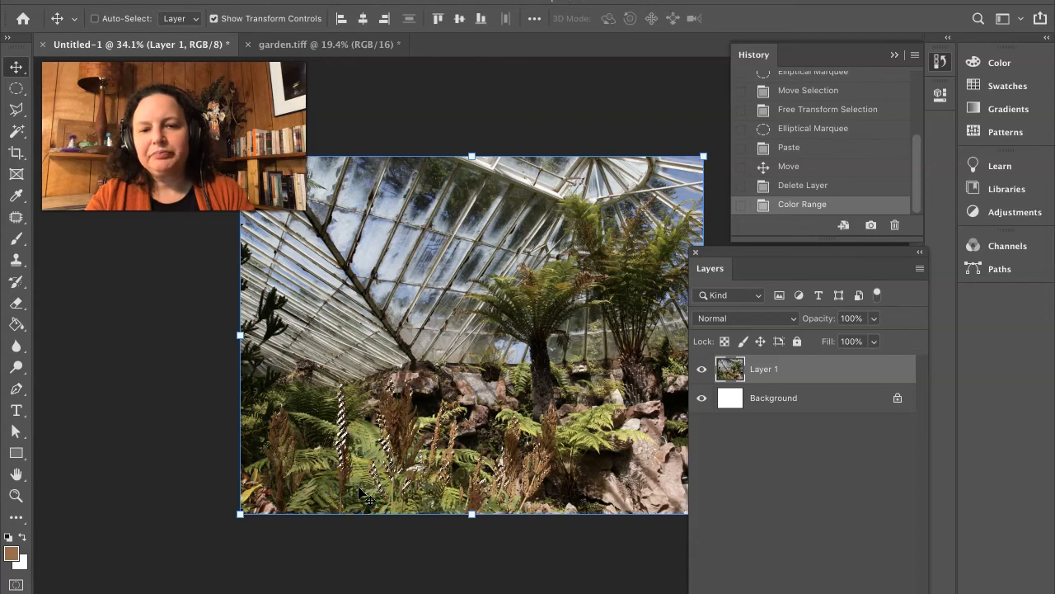
scroll(363, 493, up, 5)
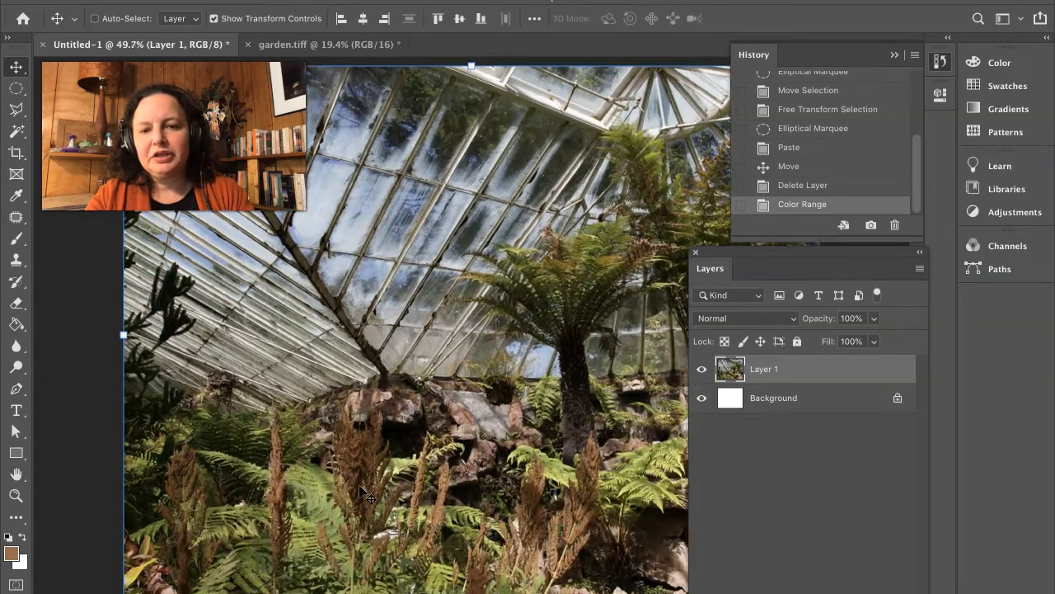
scroll(363, 492, up, 1)
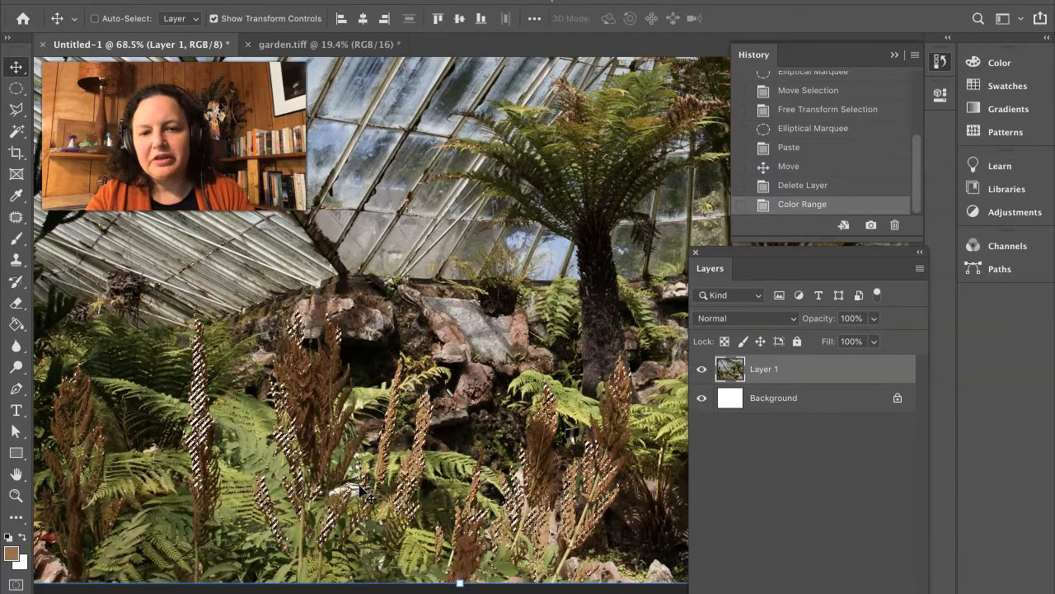
scroll(369, 488, up, 1)
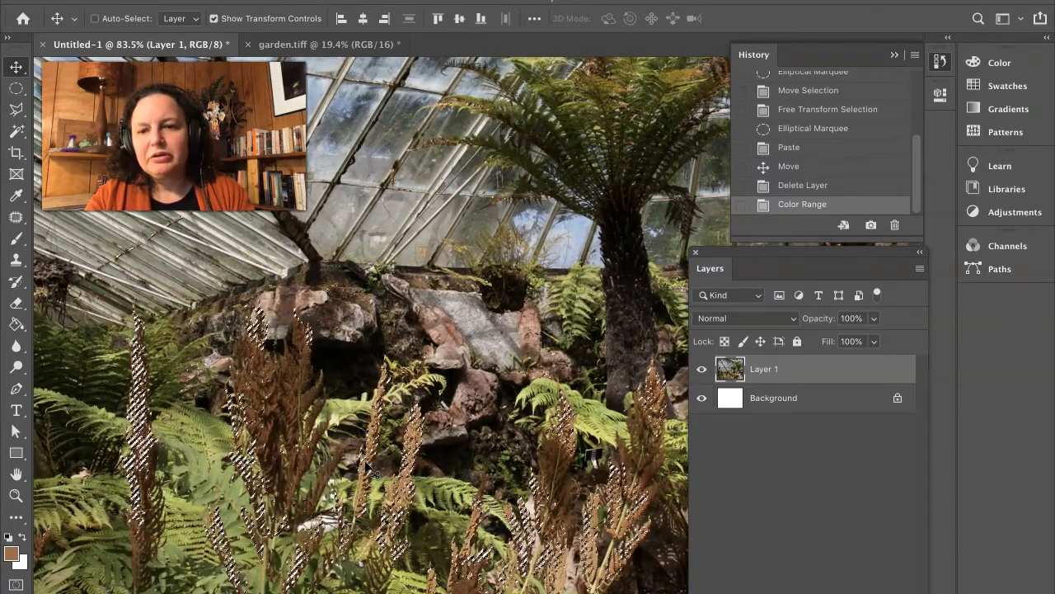
scroll(365, 462, up, 1)
scroll(365, 461, up, 3)
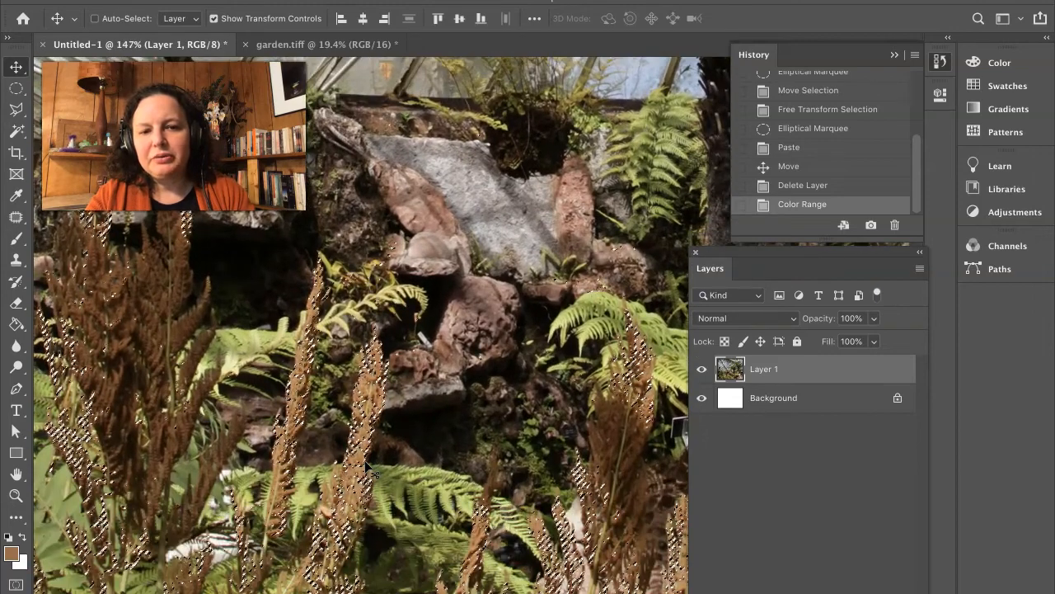
scroll(365, 466, down, 5)
scroll(365, 466, up, 3)
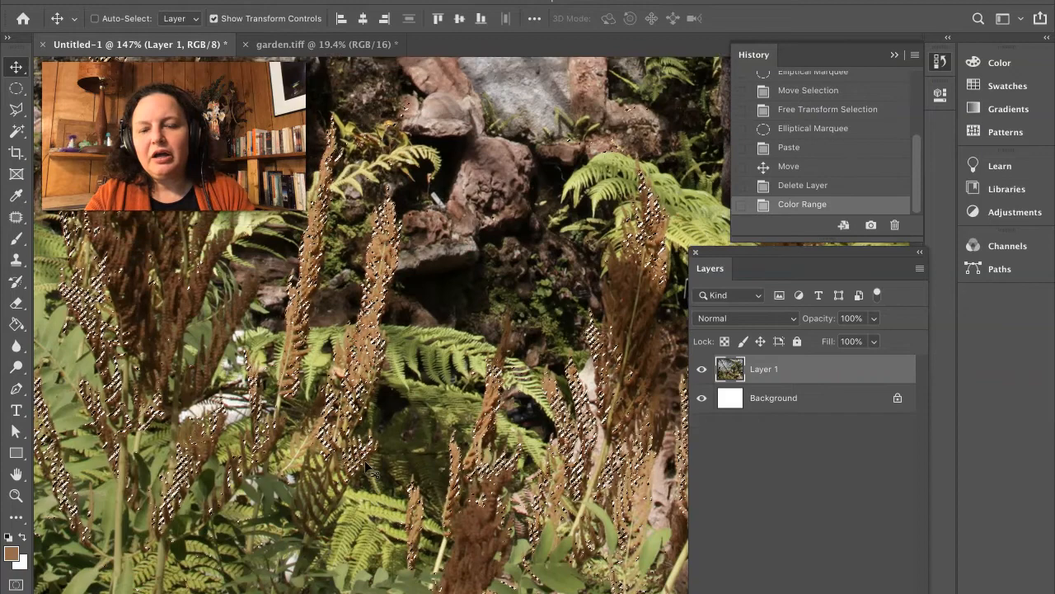
scroll(365, 460, down, 4)
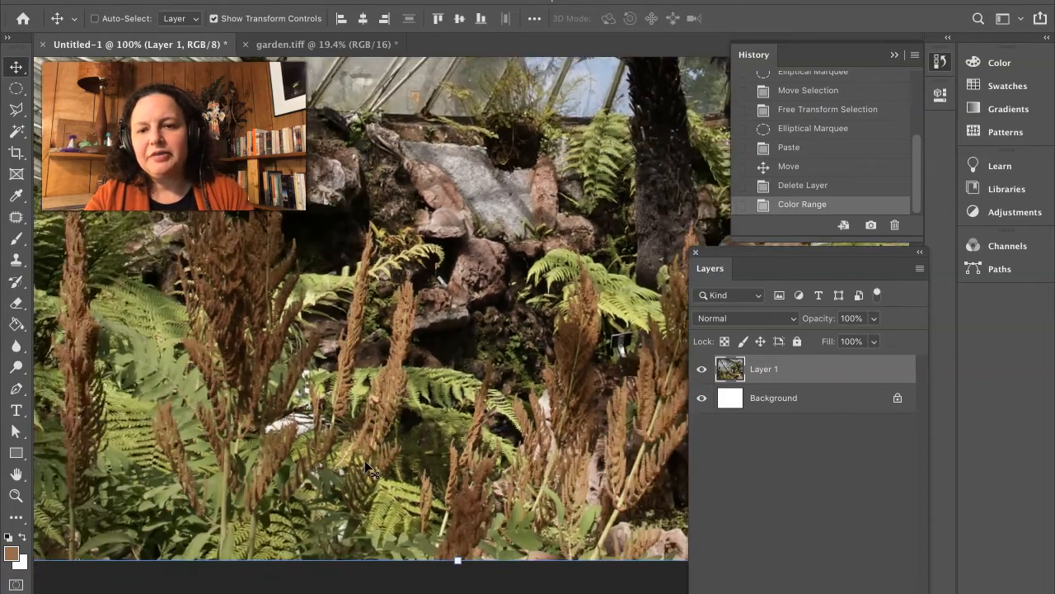
scroll(364, 461, down, 3)
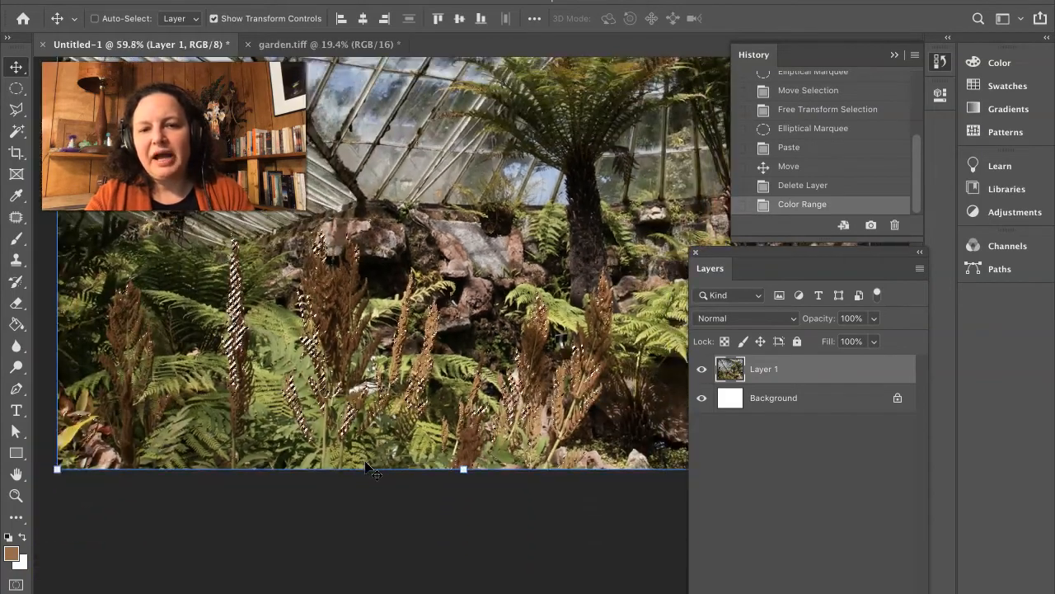
scroll(368, 468, down, 2)
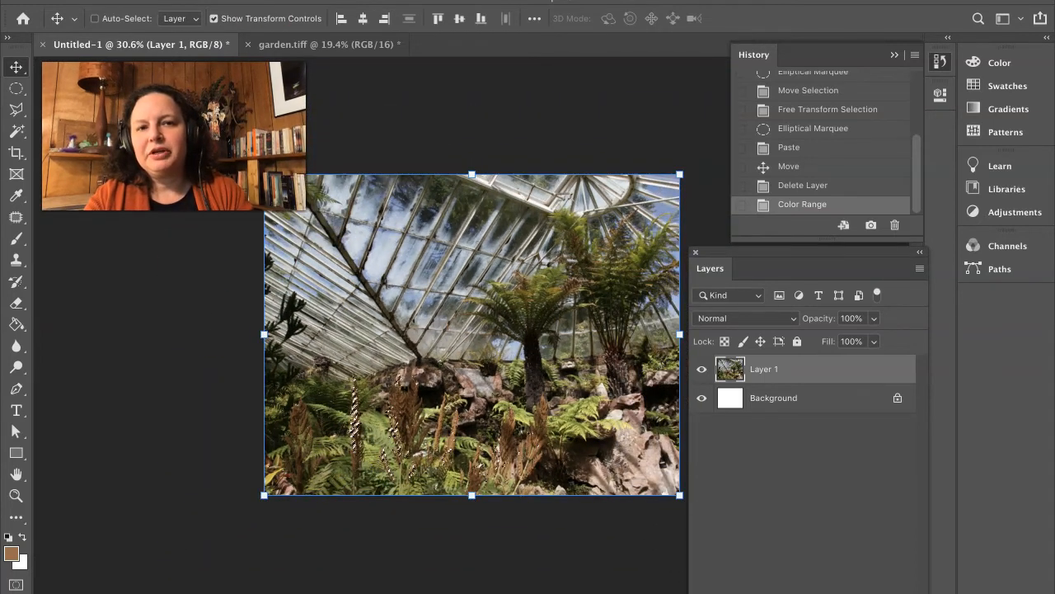
Add a layer mask to Layer 1 that reveals only the selected brown fern spikes
click(253, 1)
mouse_move(316, 241)
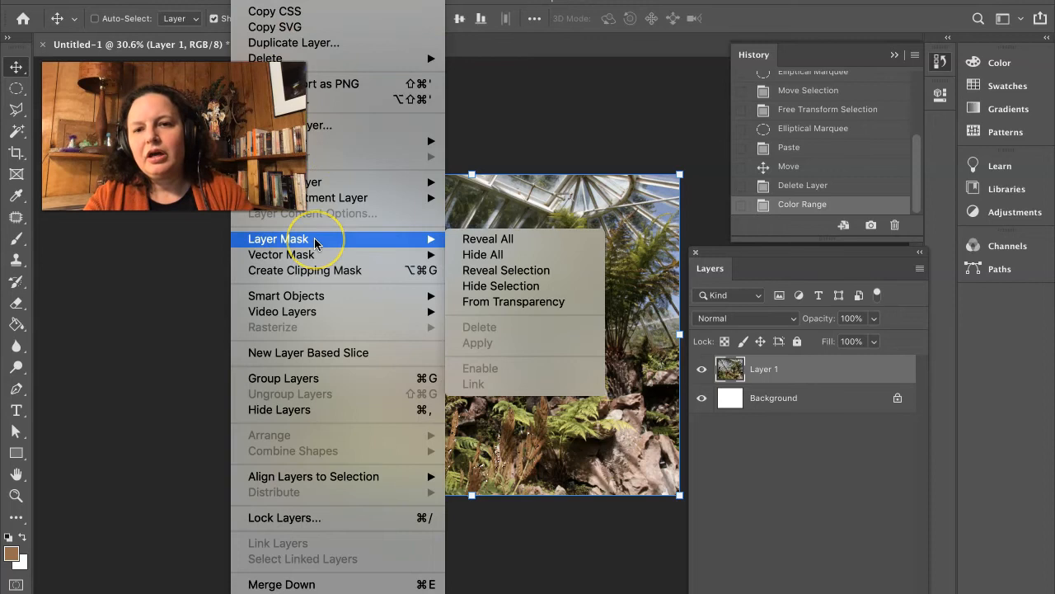
click(467, 247)
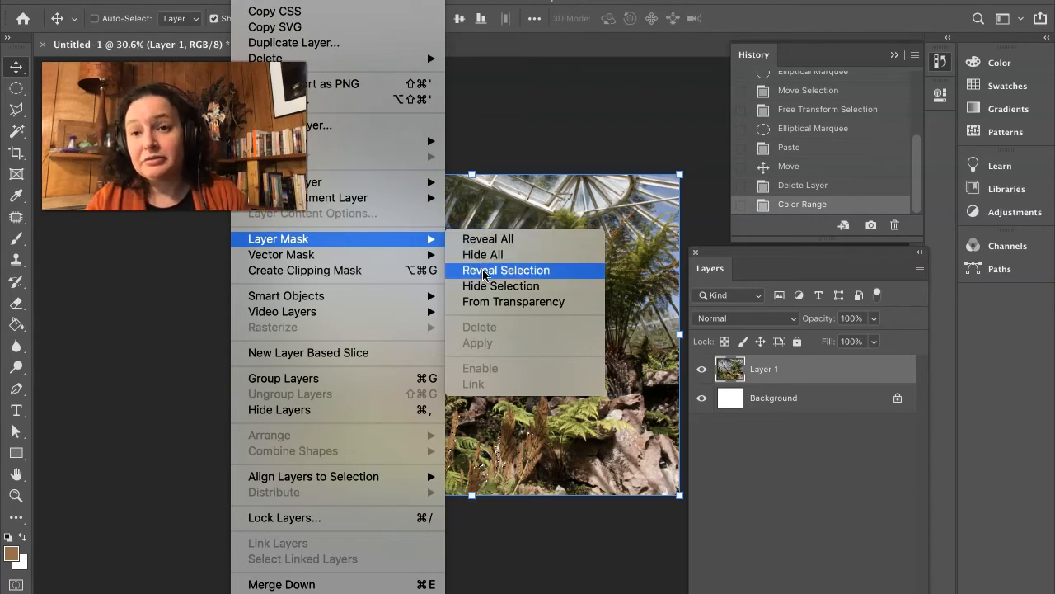
click(484, 271)
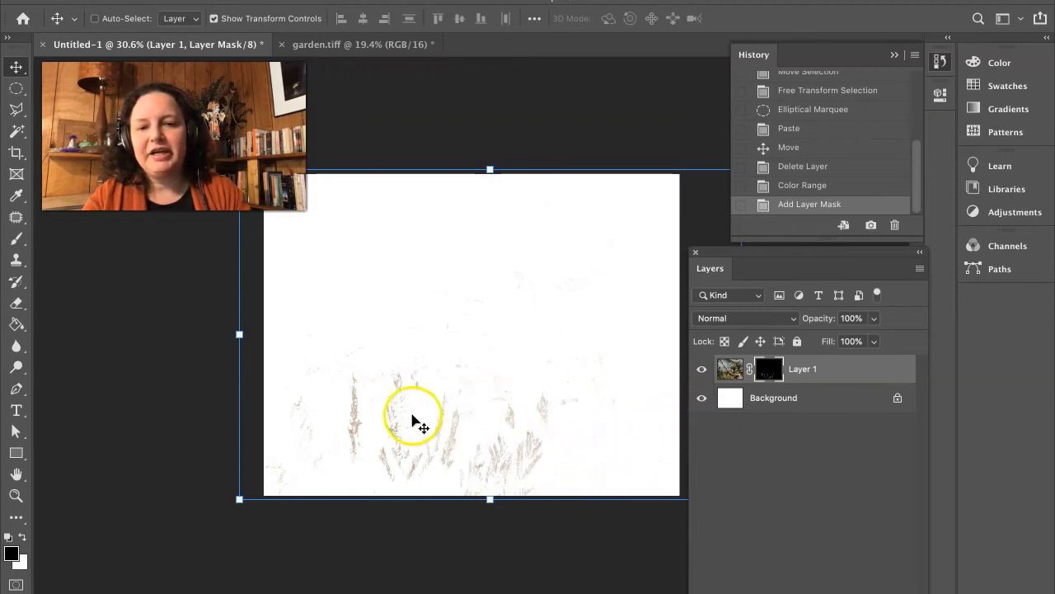
Duplicate Layer 1 together with its layer mask, keeping the name Layer 1 copy
right_click(733, 376)
click(733, 376)
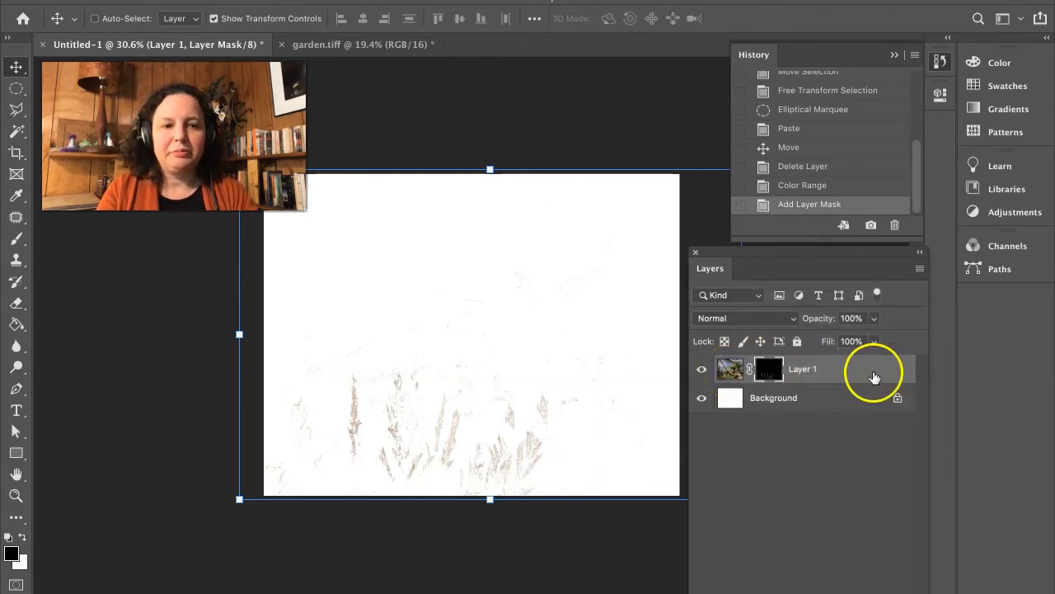
click(920, 268)
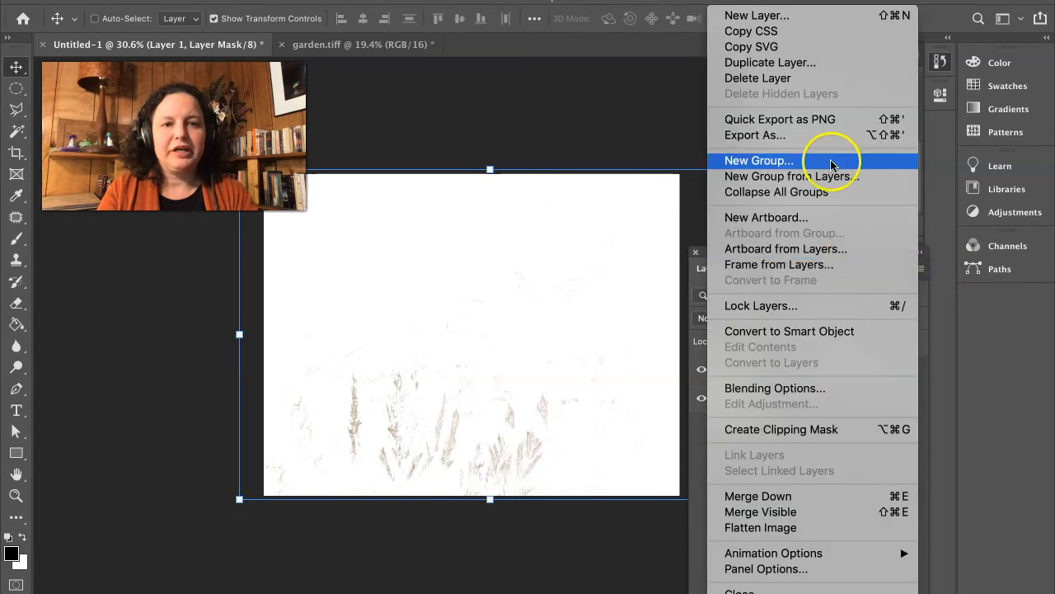
click(815, 69)
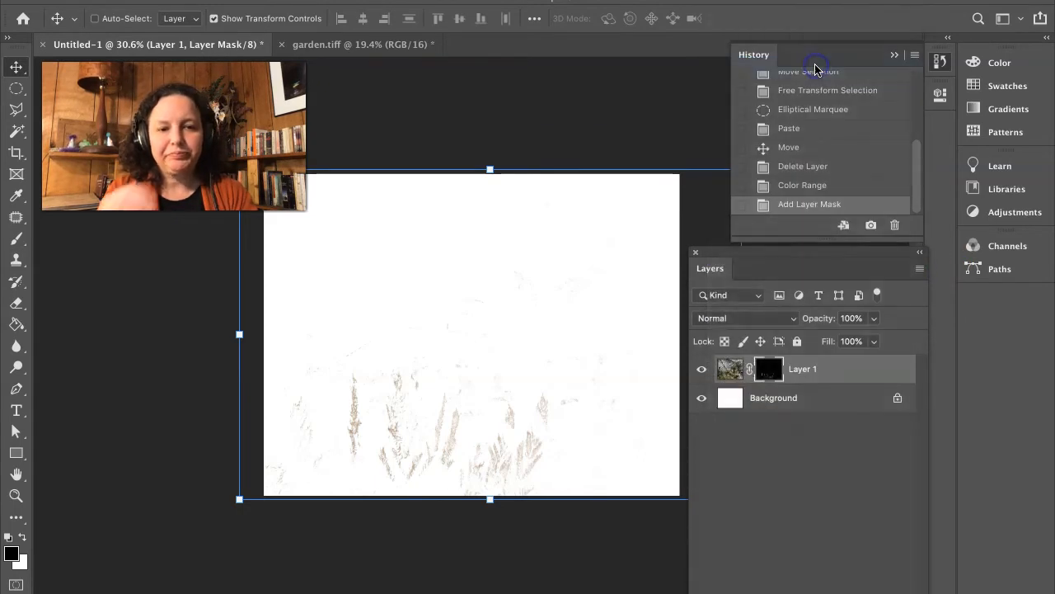
click(746, 272)
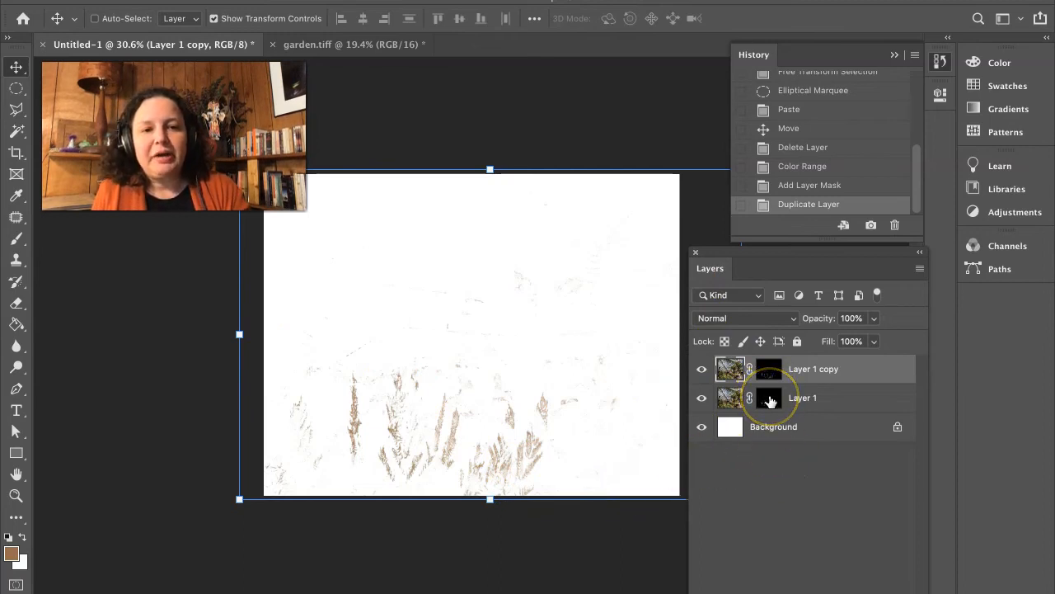
Hide the original Layer 1 and delete its layer mask without applying it
drag(814, 256, 828, 96)
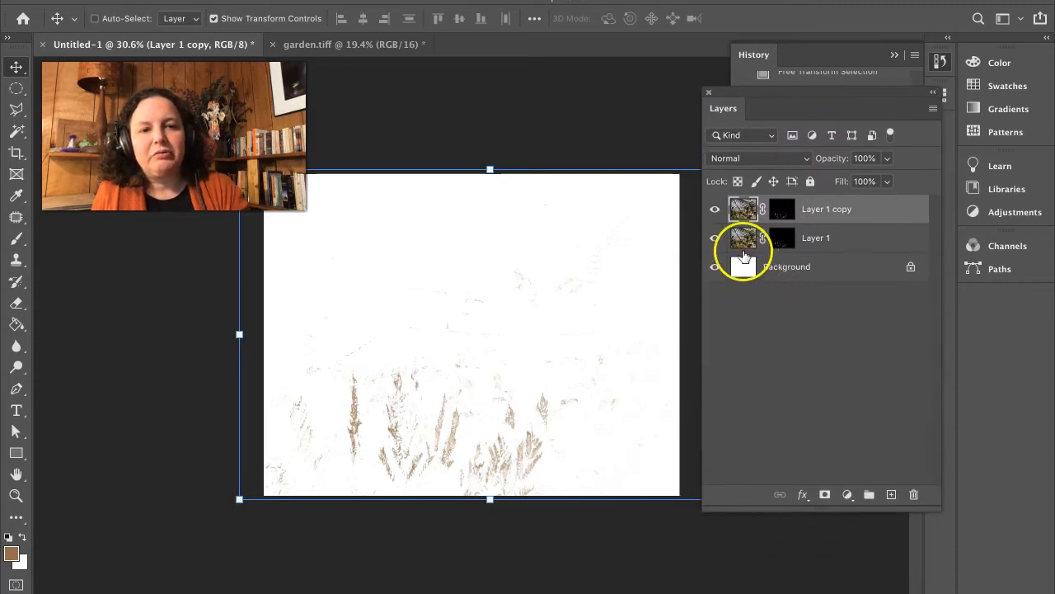
click(715, 238)
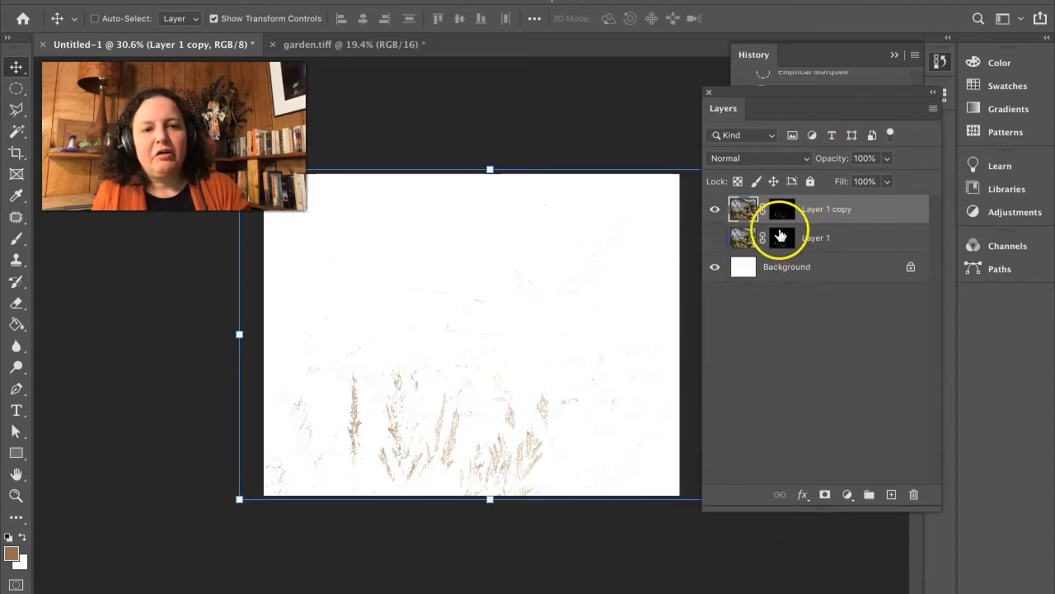
drag(779, 236, 914, 496)
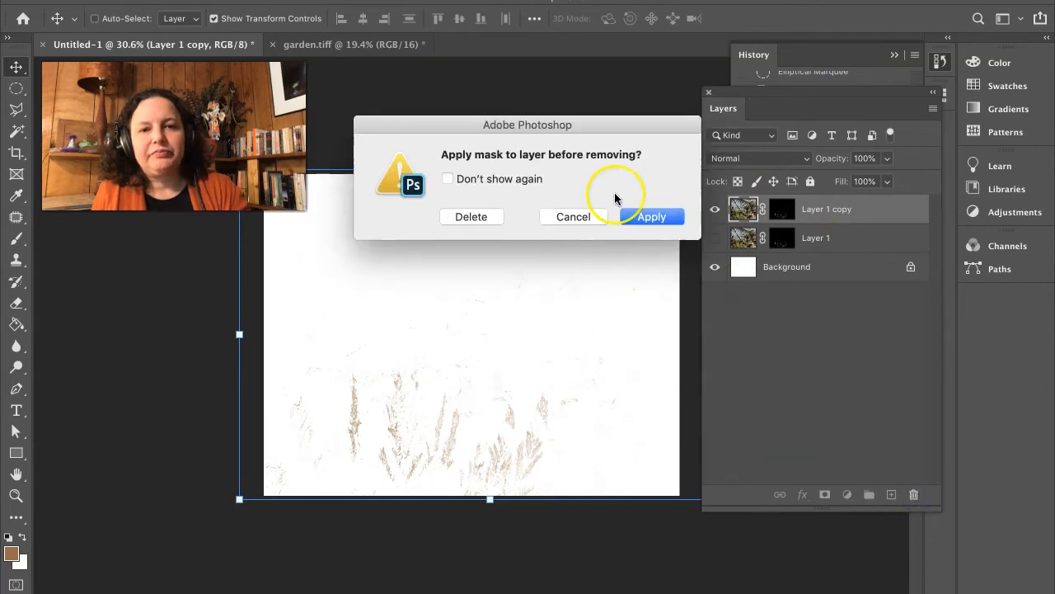
click(485, 217)
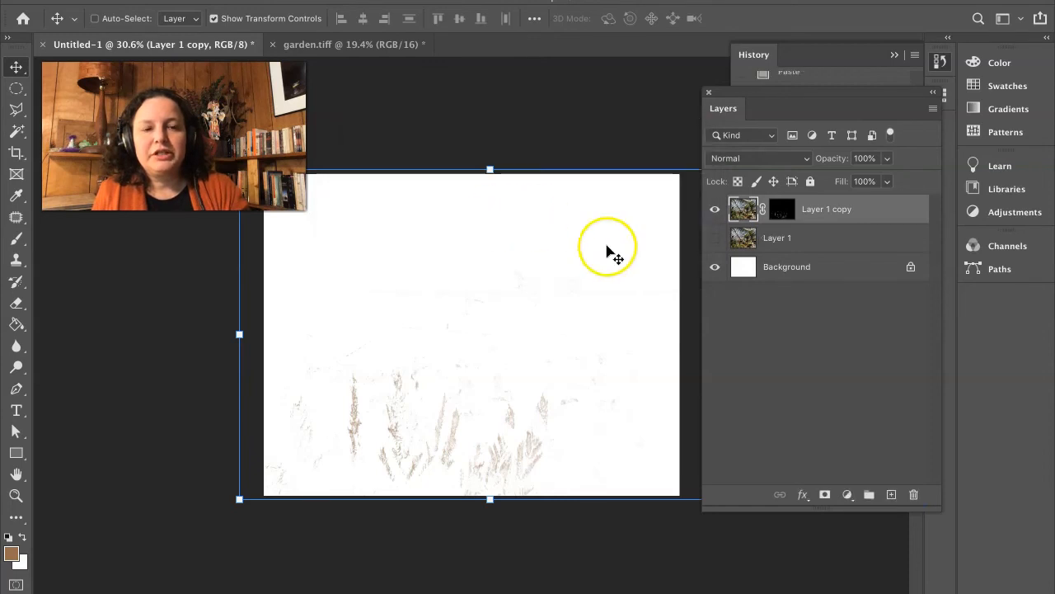
Compare the unmasked Layer 1 with the masked Layer 1 copy by toggling the visibility of each layer
click(714, 209)
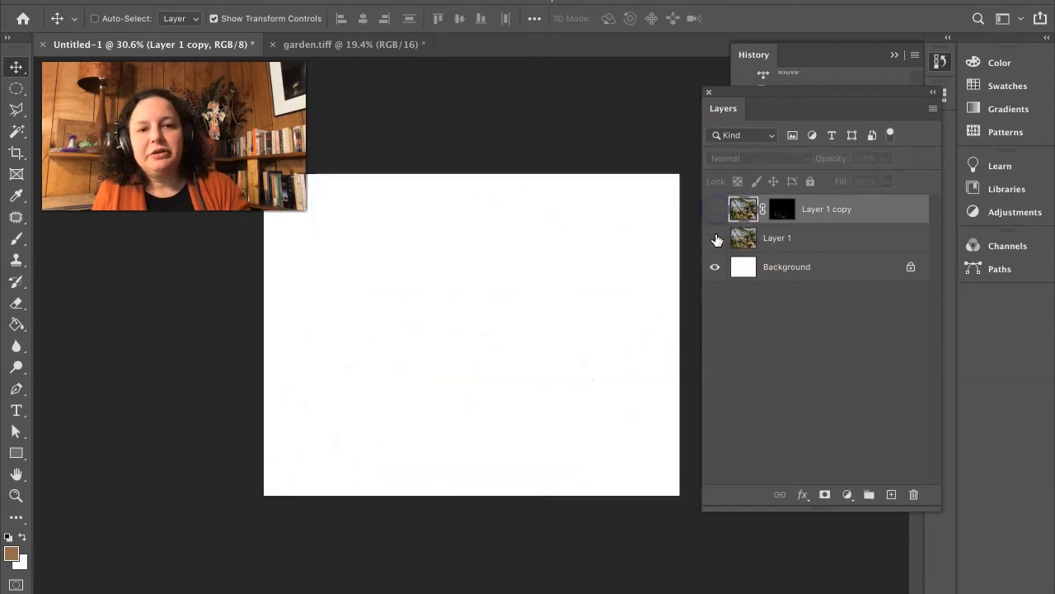
click(715, 238)
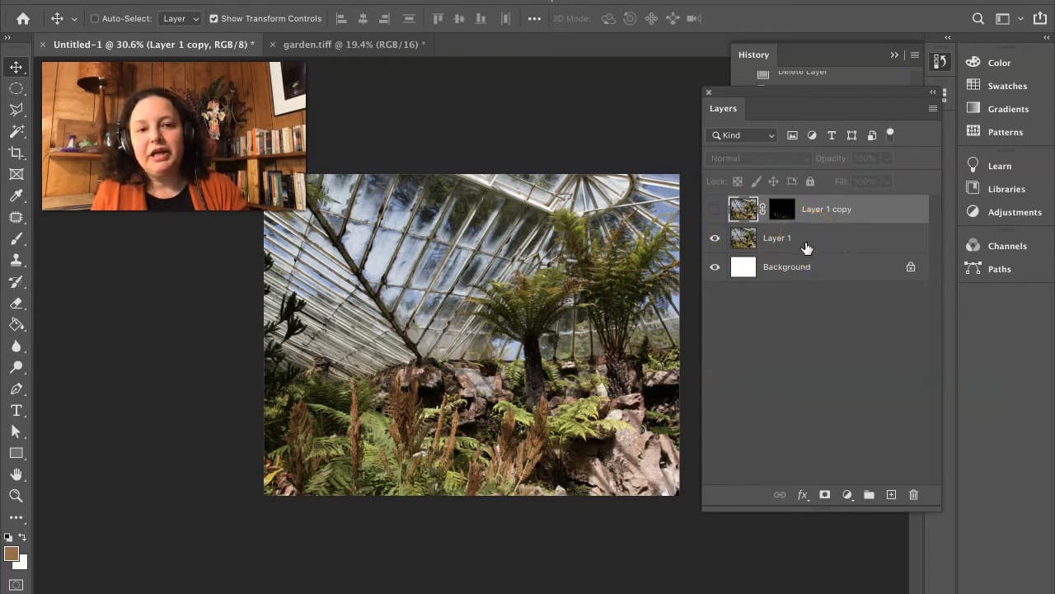
click(715, 240)
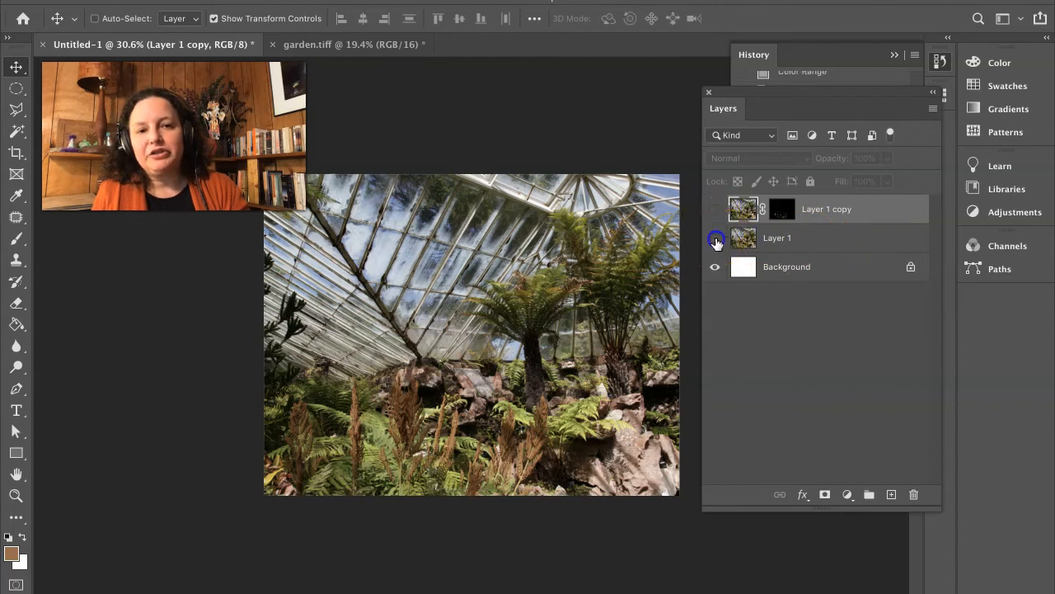
click(715, 213)
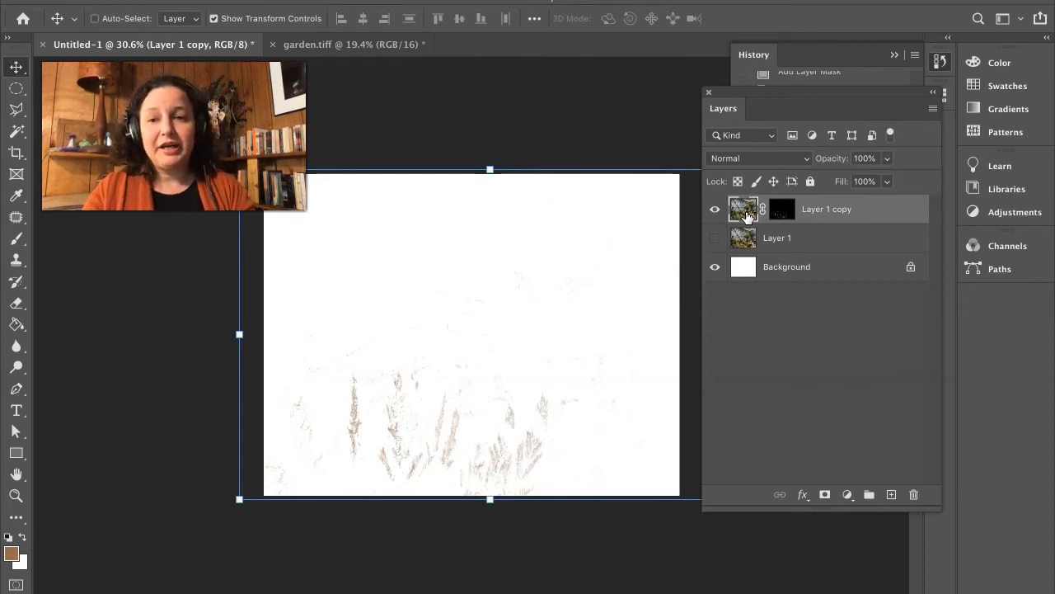
Target the Layer 1 copy mask and brush black strokes across its upper area with the 137 px Brush tool
drag(747, 213, 780, 240)
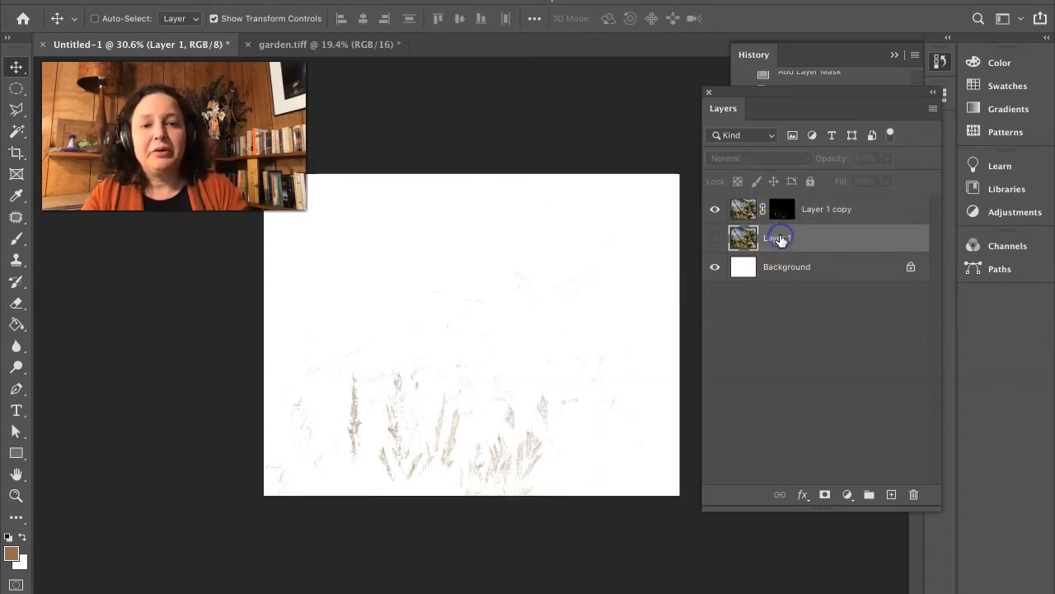
click(783, 211)
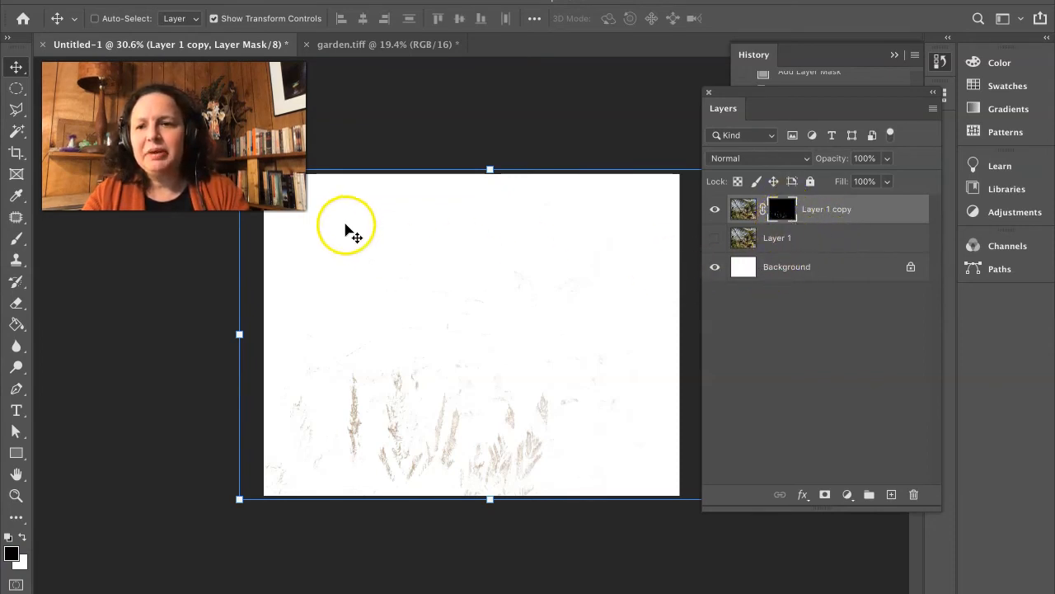
click(17, 239)
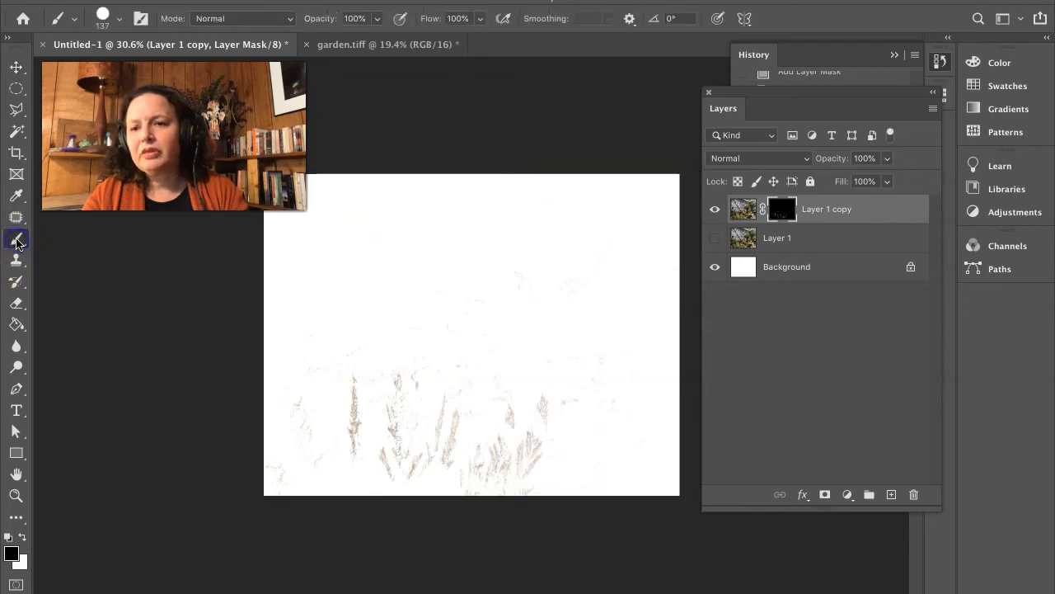
mouse_move(586, 253)
mouse_down()
mouse_move(492, 210)
mouse_move(441, 241)
mouse_up()
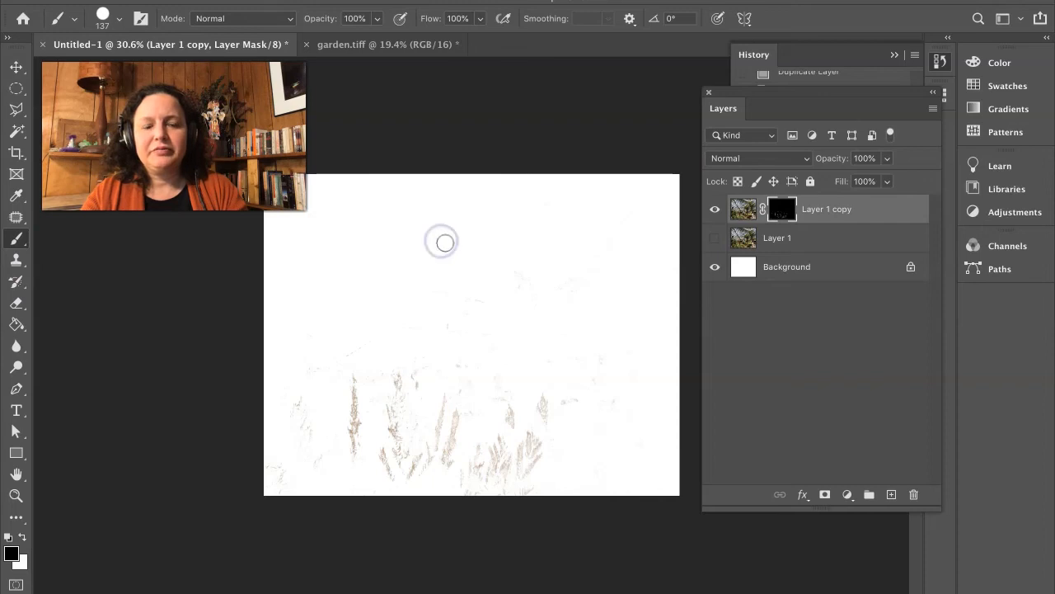
mouse_move(604, 326)
mouse_down()
mouse_move(497, 362)
mouse_move(401, 341)
mouse_move(384, 298)
mouse_up()
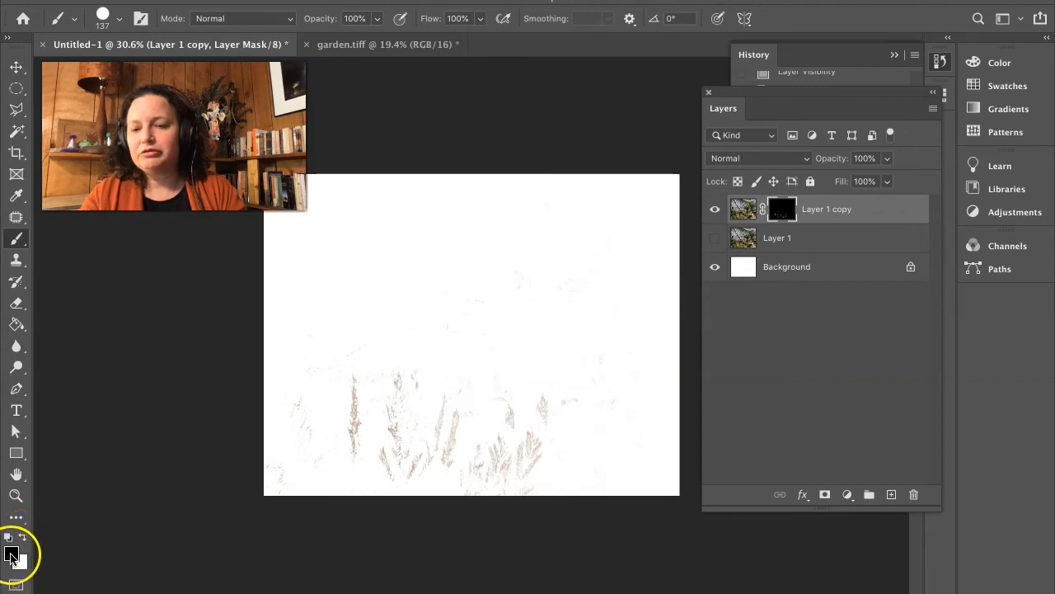
Swap the foreground color to white and paint a fish outline across the upper part of the Layer 1 copy mask
click(23, 537)
mouse_move(575, 283)
mouse_down()
mouse_move(494, 258)
mouse_move(440, 260)
mouse_move(356, 311)
mouse_move(404, 328)
mouse_move(561, 337)
mouse_move(578, 321)
mouse_move(575, 293)
mouse_move(653, 240)
mouse_move(627, 340)
mouse_move(594, 292)
mouse_up()
mouse_move(535, 245)
mouse_down()
mouse_move(531, 263)
mouse_move(443, 207)
mouse_move(436, 259)
mouse_move(407, 250)
mouse_move(368, 308)
mouse_move(432, 308)
mouse_move(453, 289)
mouse_up()
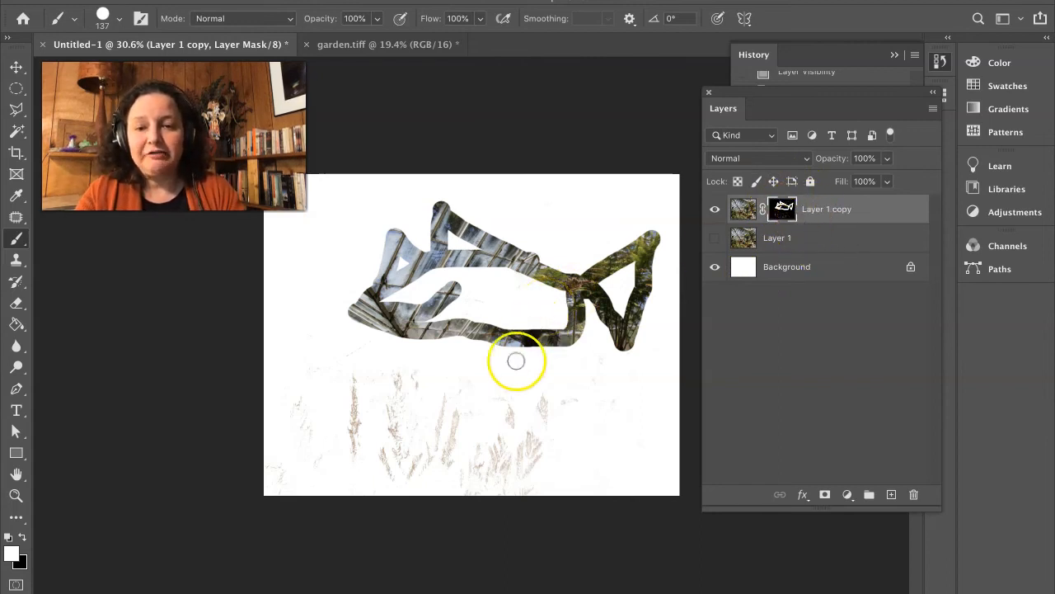
Paint white mask strokes over two brown fern spikes below the fish and revert those strokes through History
drag(354, 450, 353, 368)
mouse_move(394, 481)
mouse_down()
mouse_move(375, 430)
mouse_move(395, 448)
mouse_move(389, 379)
mouse_move(389, 465)
mouse_up()
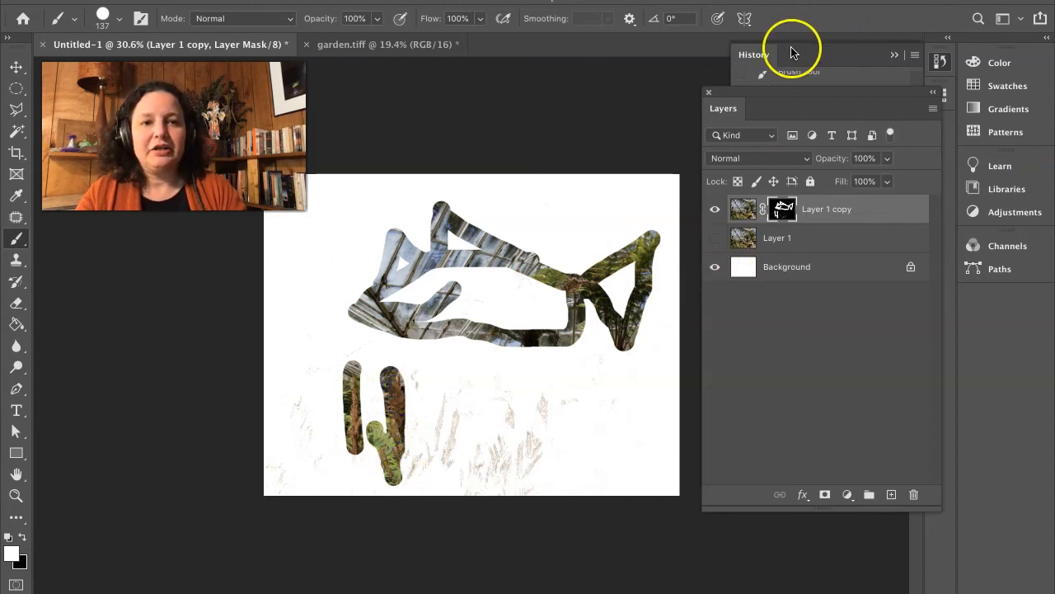
click(760, 57)
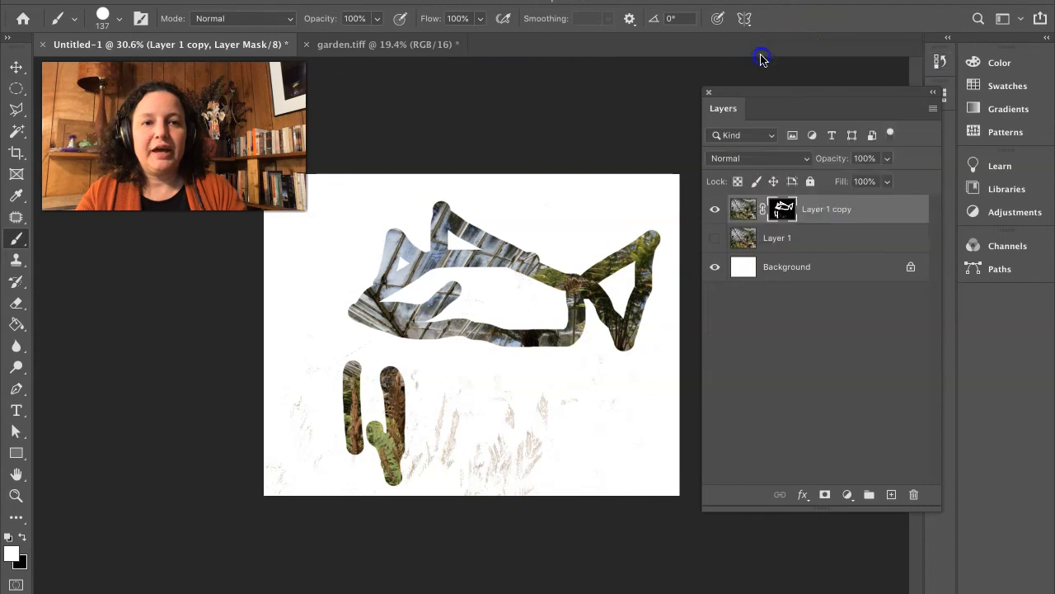
click(940, 61)
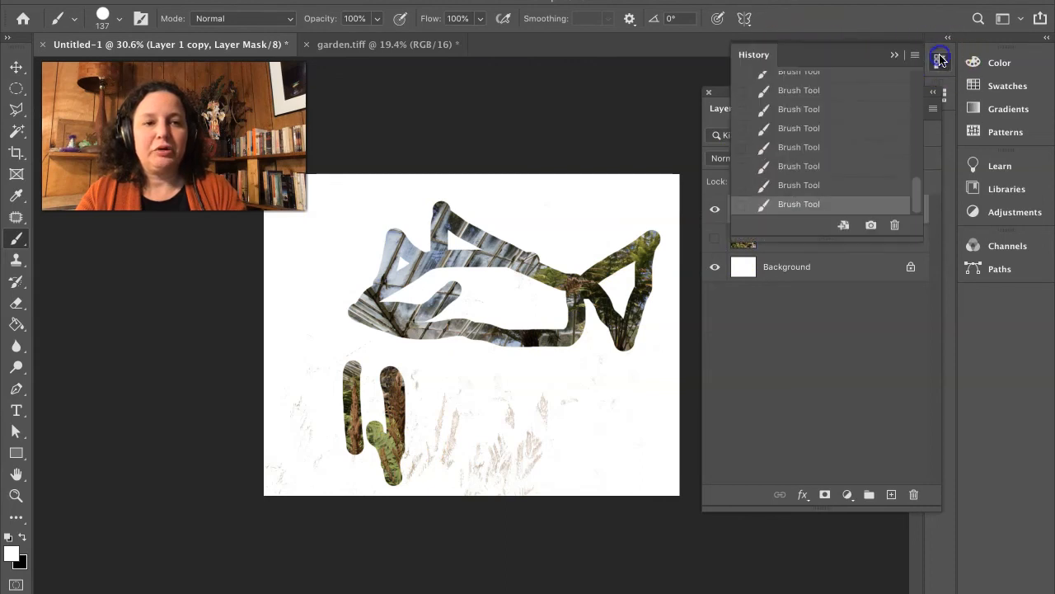
click(810, 173)
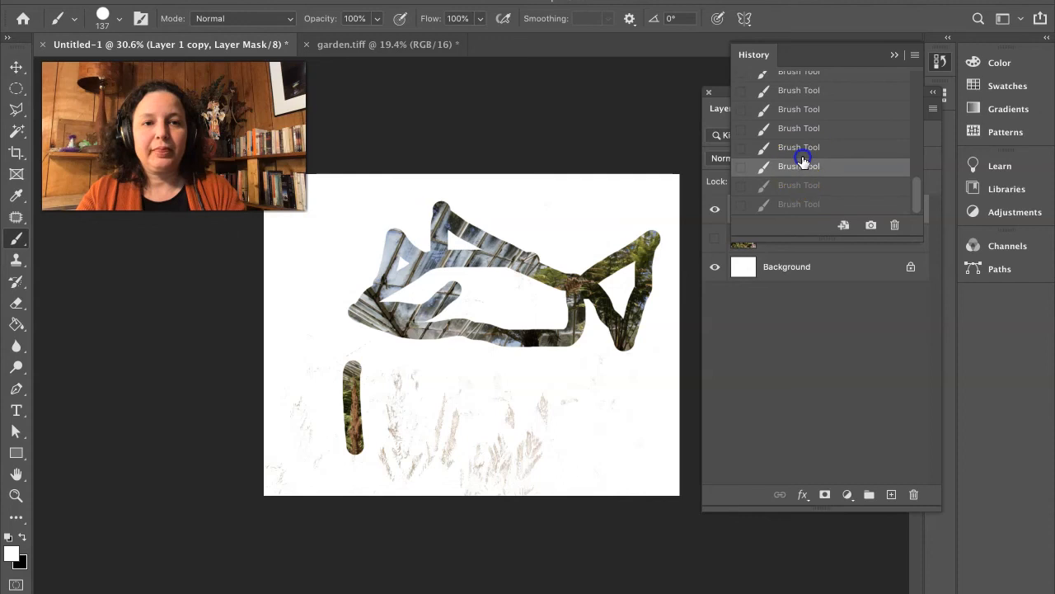
click(803, 153)
Deselect the layers and briefly show the unmasked Layer 1 beneath the masked copy to check its full image
click(760, 369)
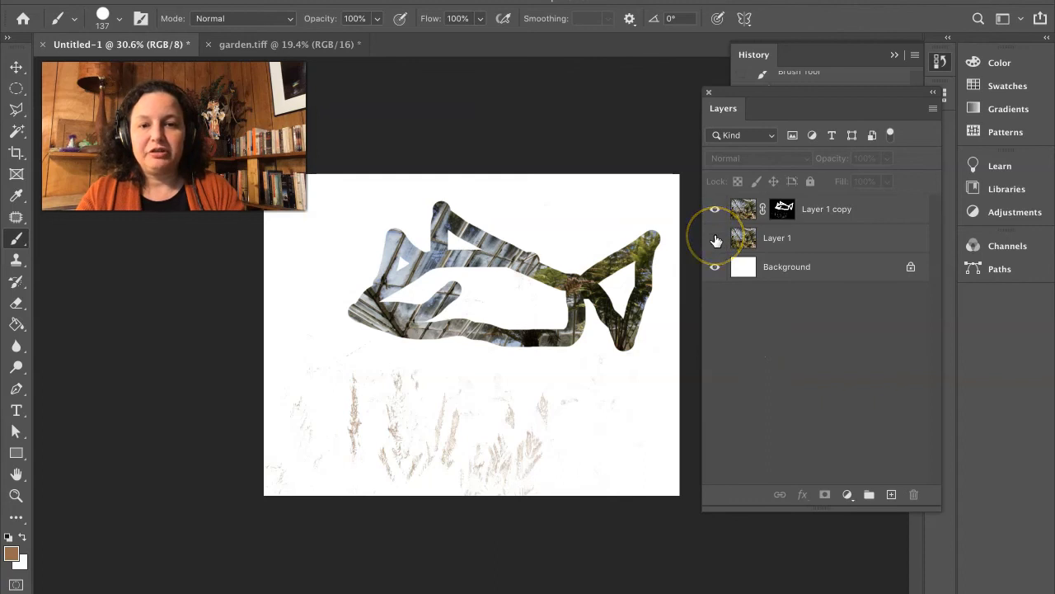
click(715, 238)
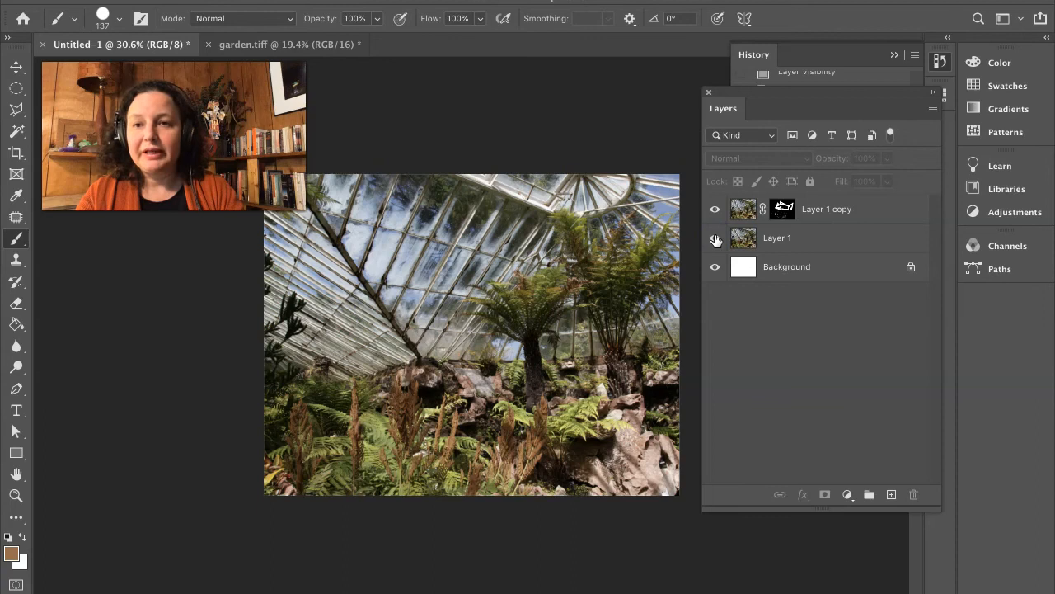
click(715, 238)
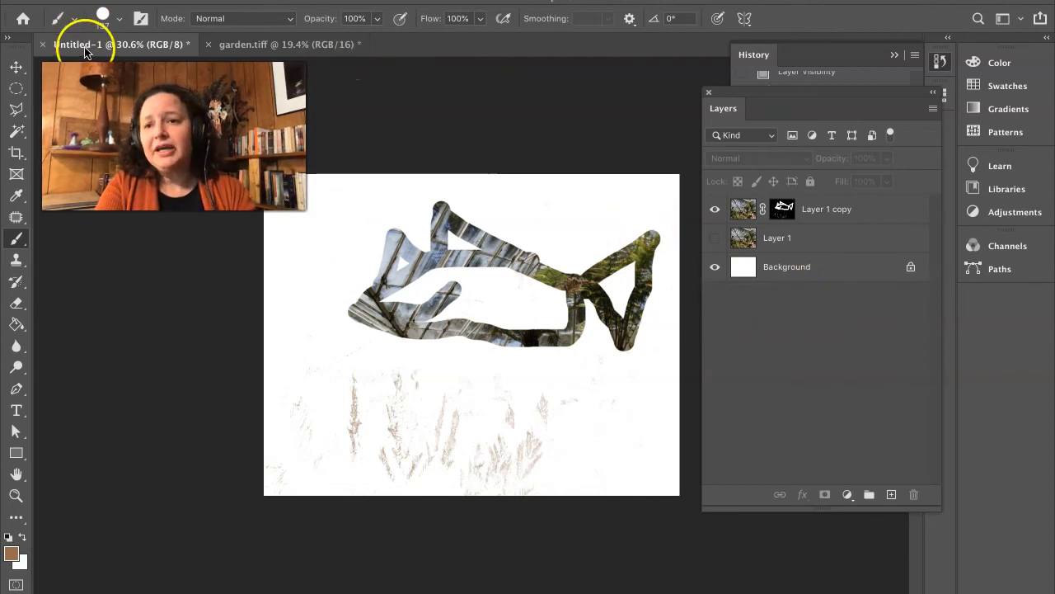
Set up a new save of the fish-mask document, named collage, with the 107 folder as its destination
click(127, 1)
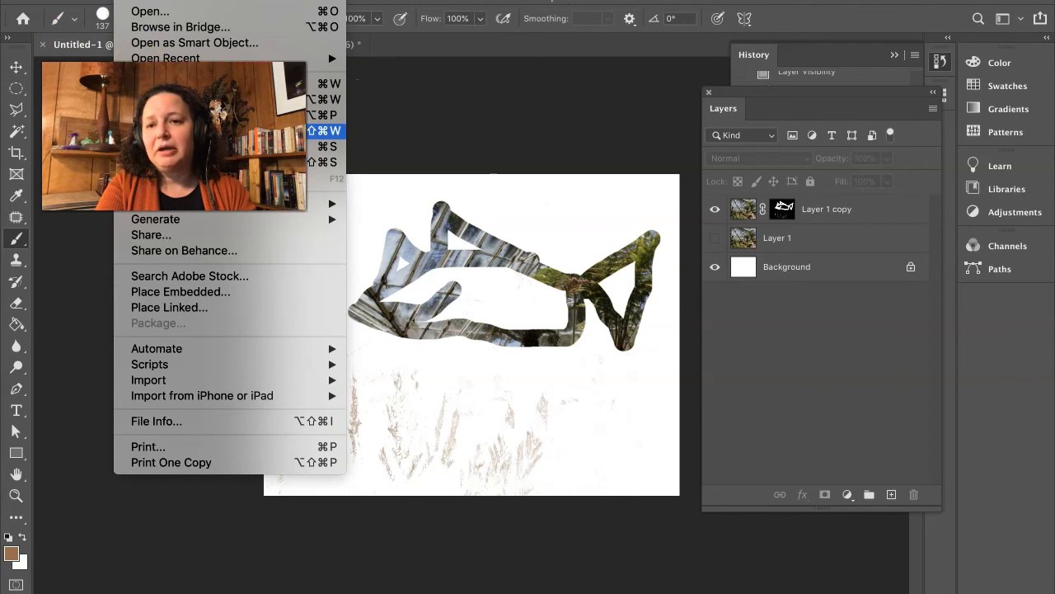
click(247, 161)
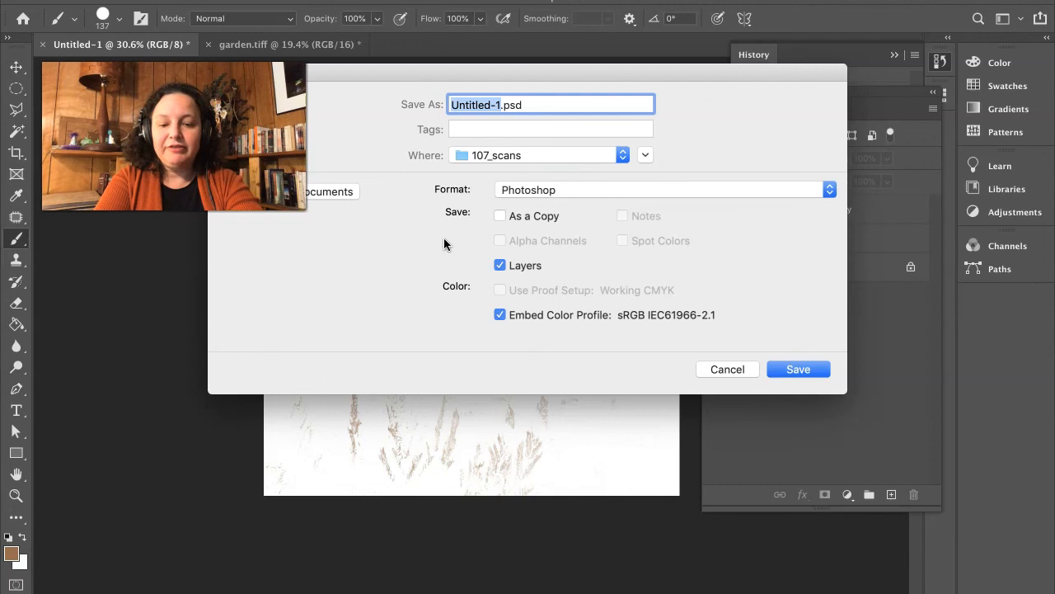
text(collage)
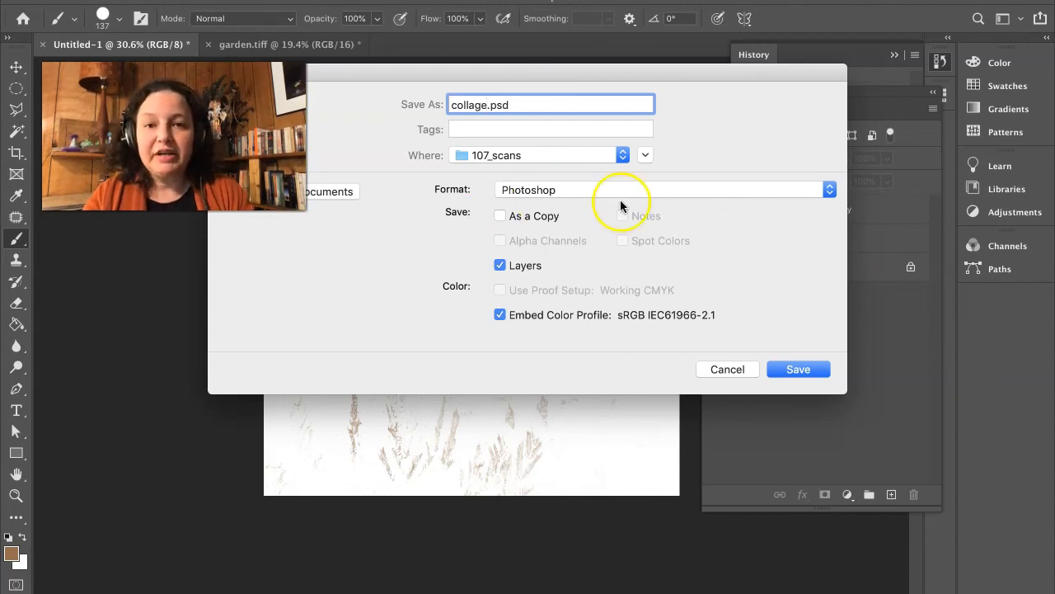
click(488, 105)
click(513, 157)
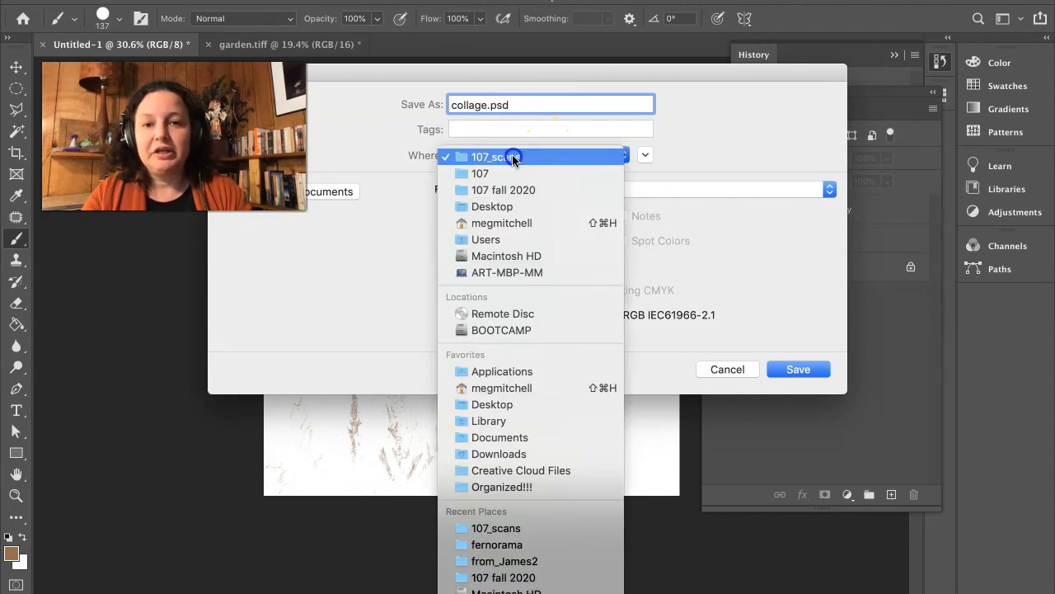
click(495, 173)
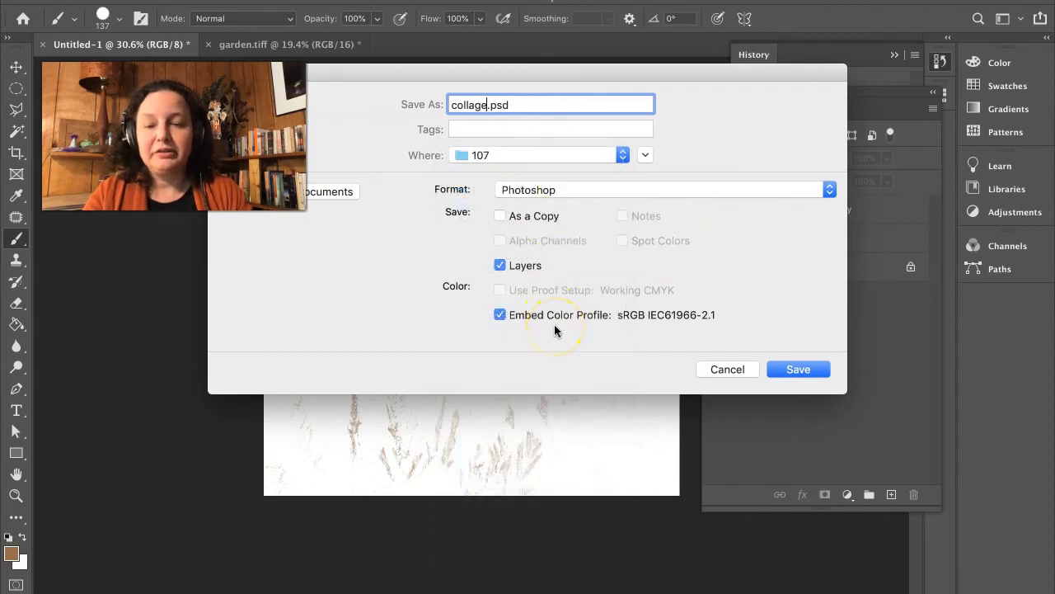
Switch the save format to TIFF and return it to Photoshop
click(795, 192)
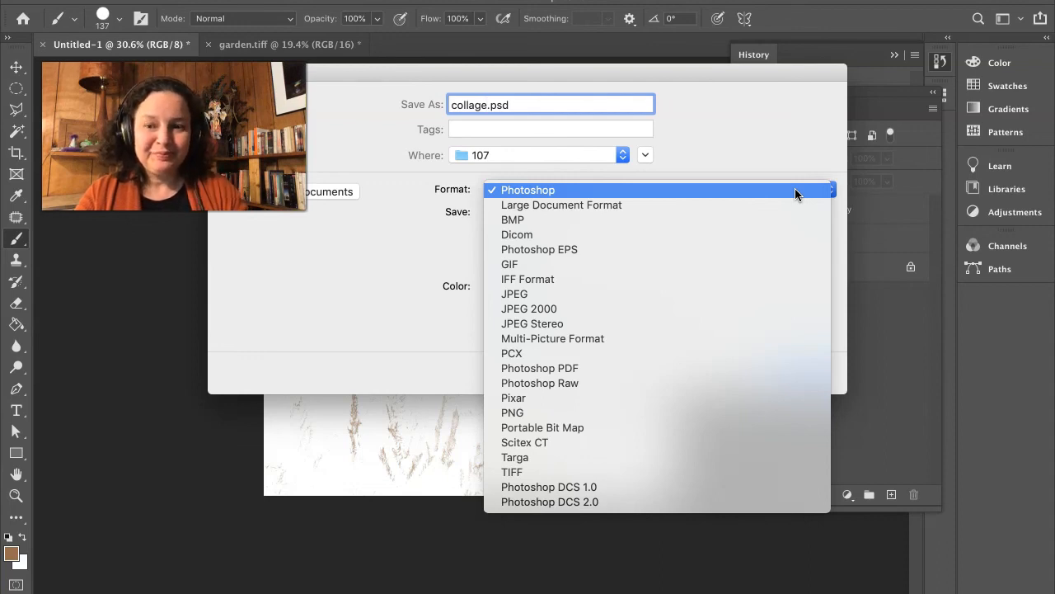
click(676, 471)
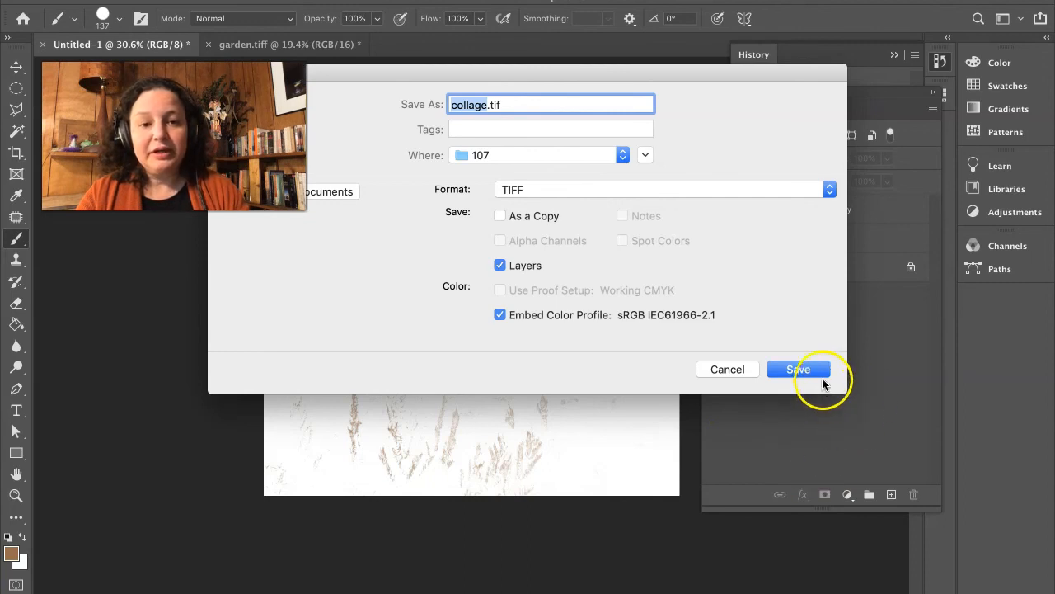
click(740, 192)
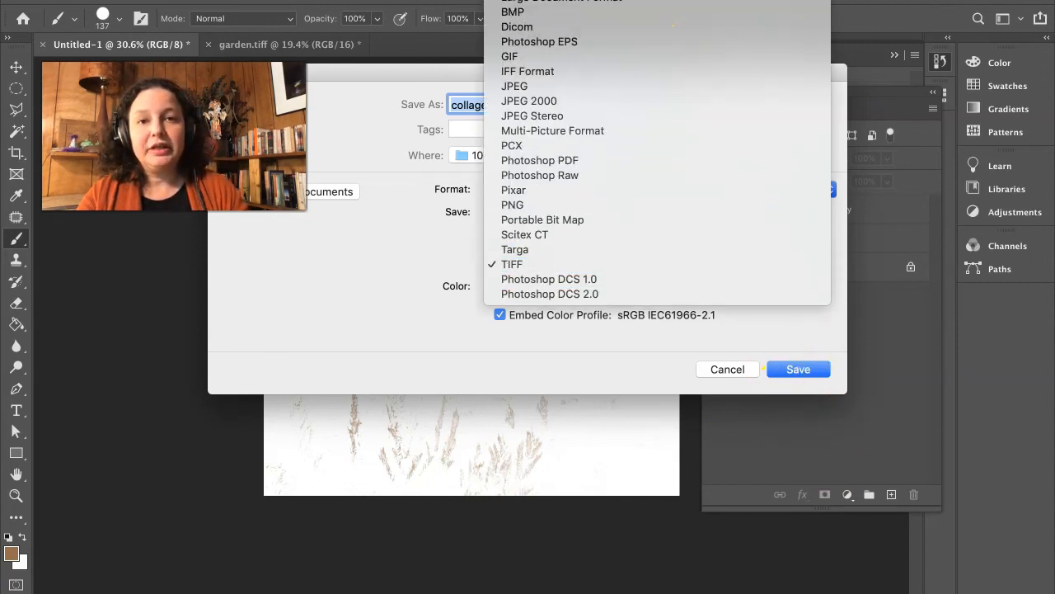
click(674, 0)
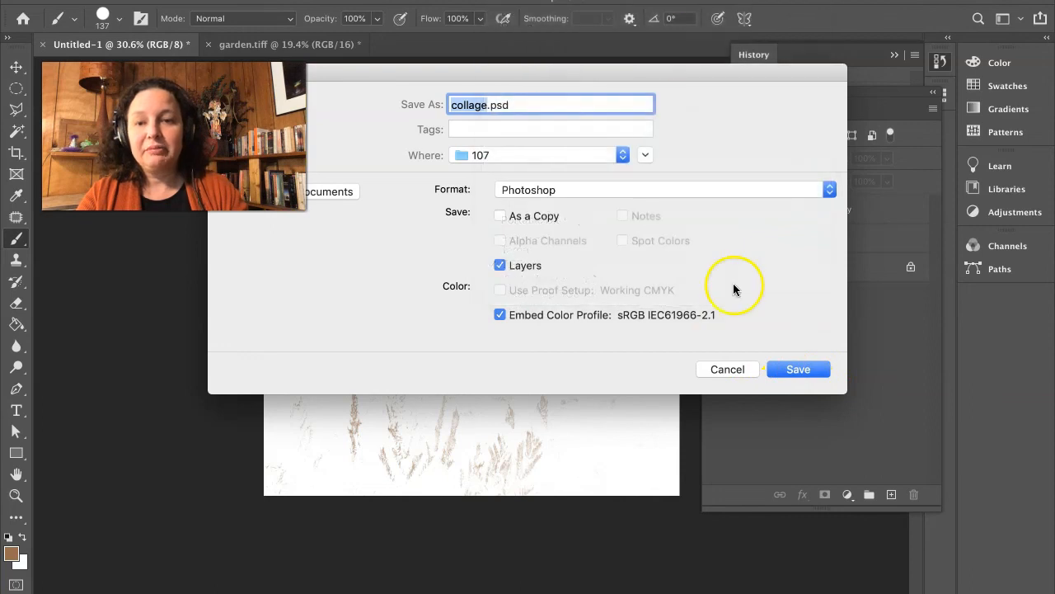
Save collage.psd with its layers and embedded color profile, keeping Maximize Compatibility enabled
click(797, 370)
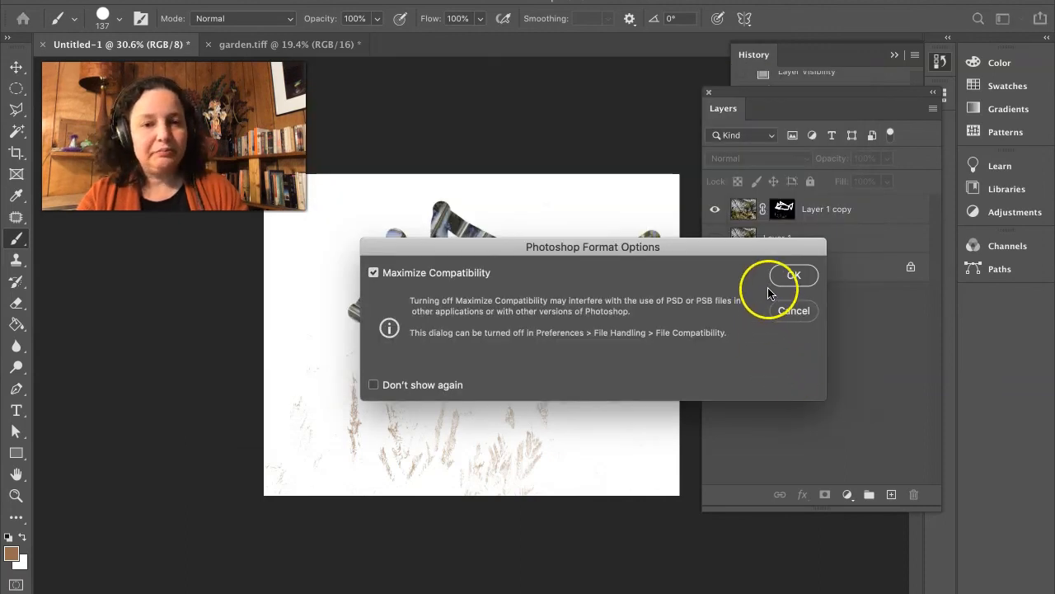
click(791, 277)
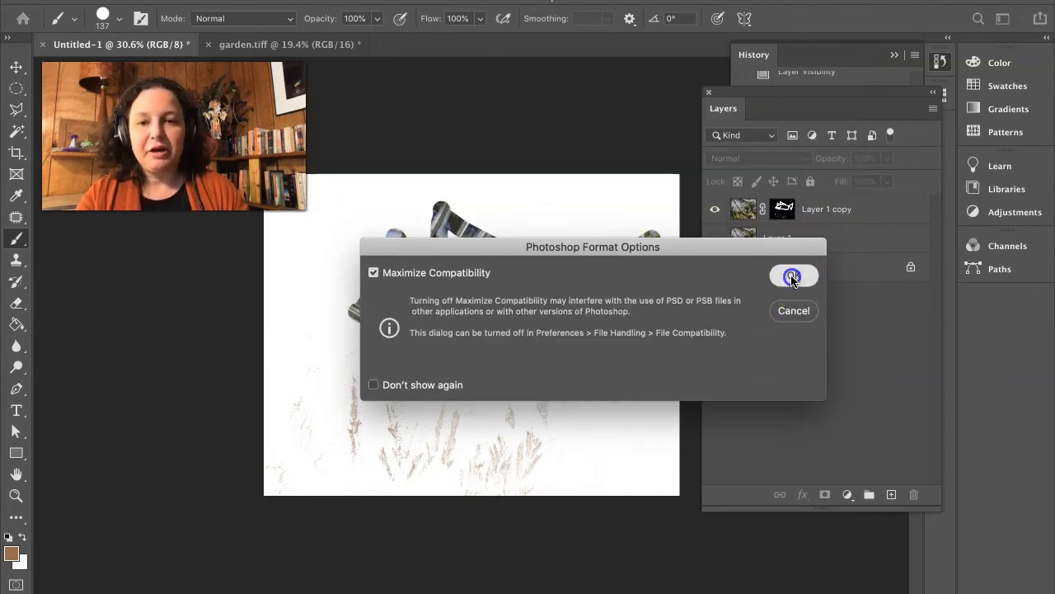
click(372, 272)
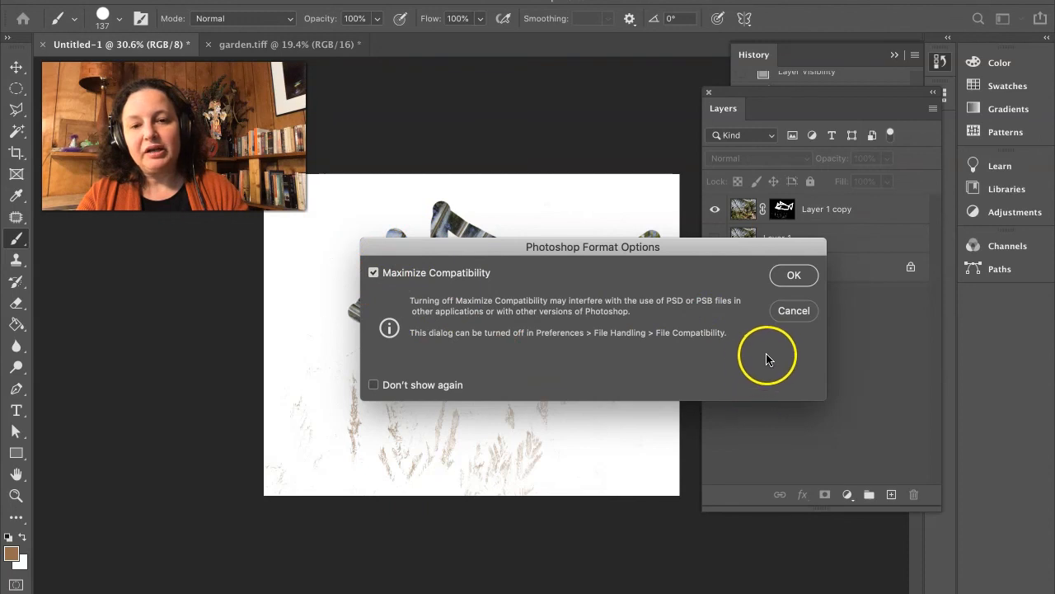
click(791, 275)
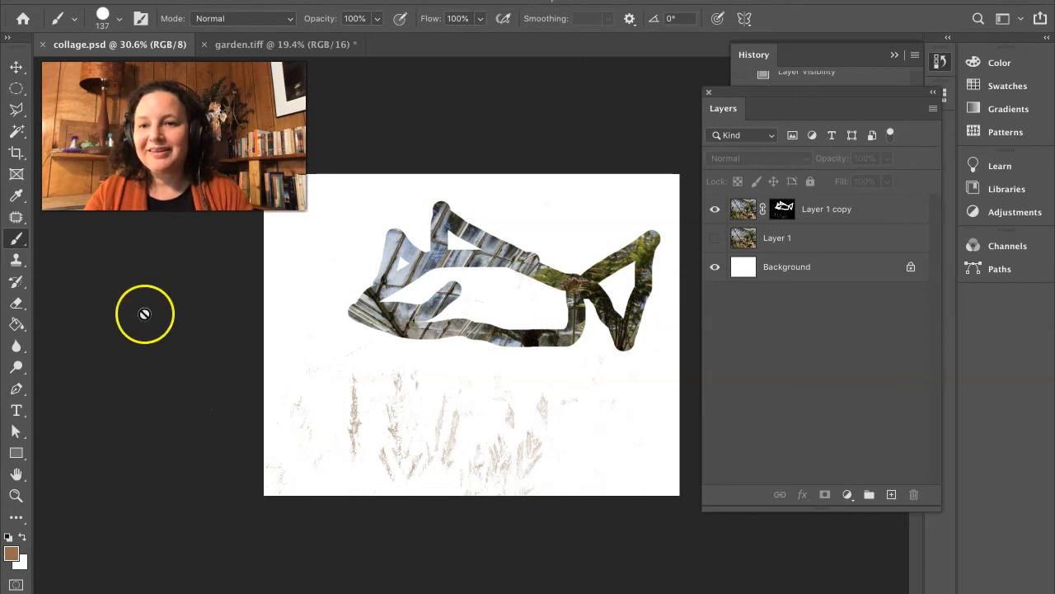
click(33, 563)
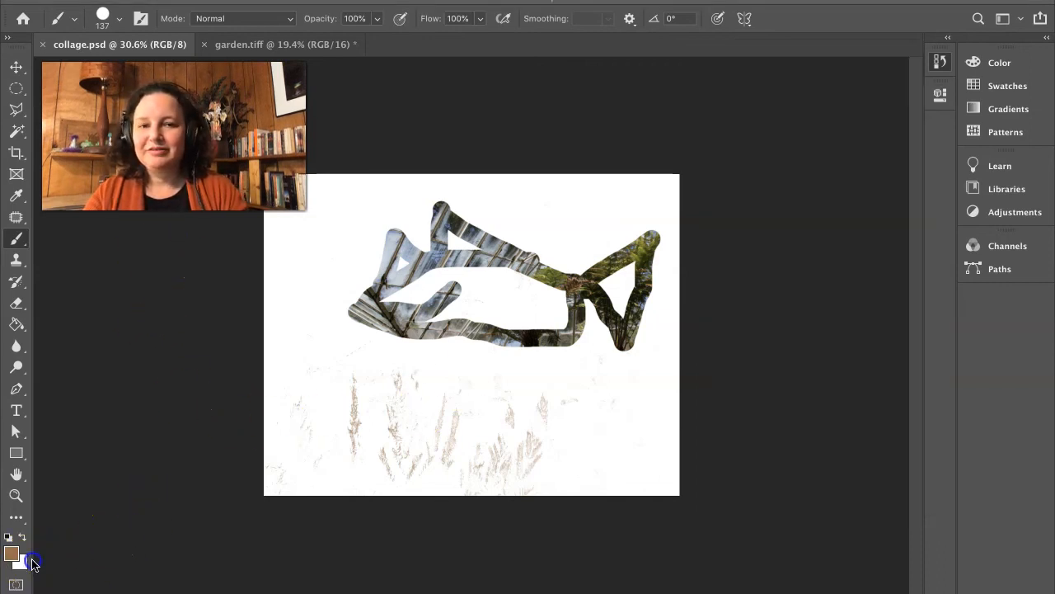